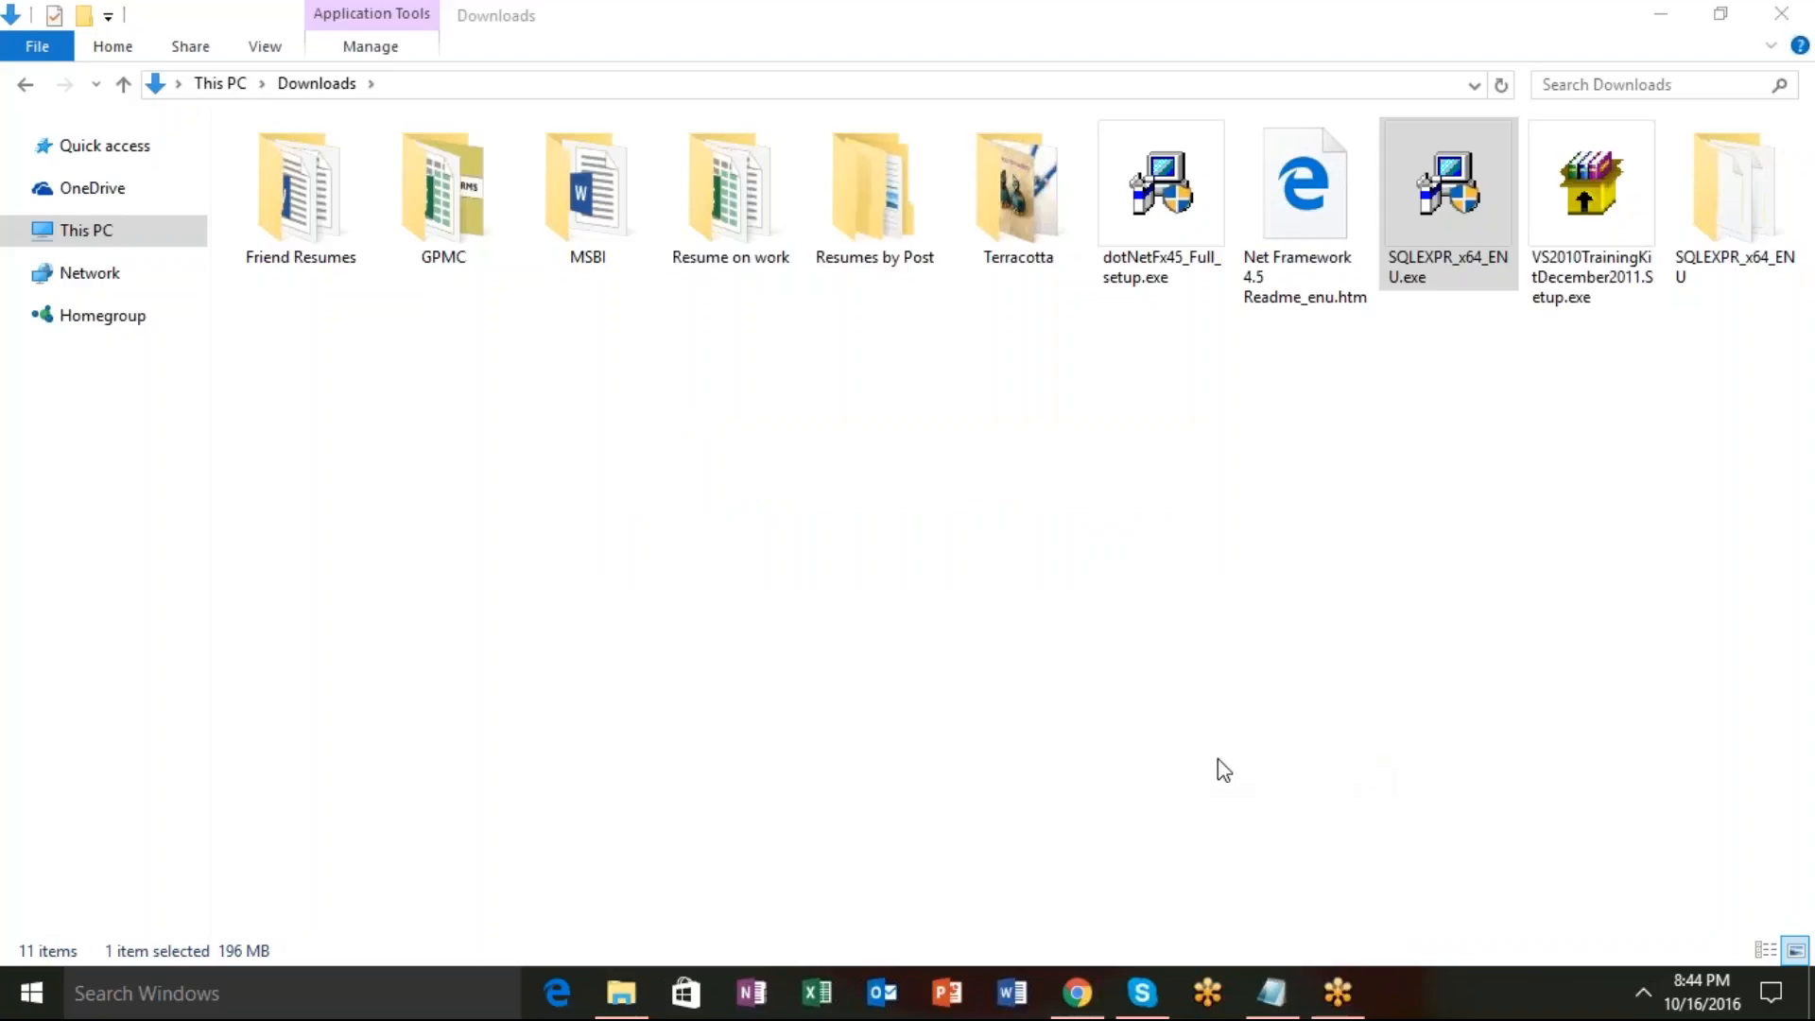
Minimize the Downloads folder window to reveal the SQL Server Installation Center.
click(1665, 13)
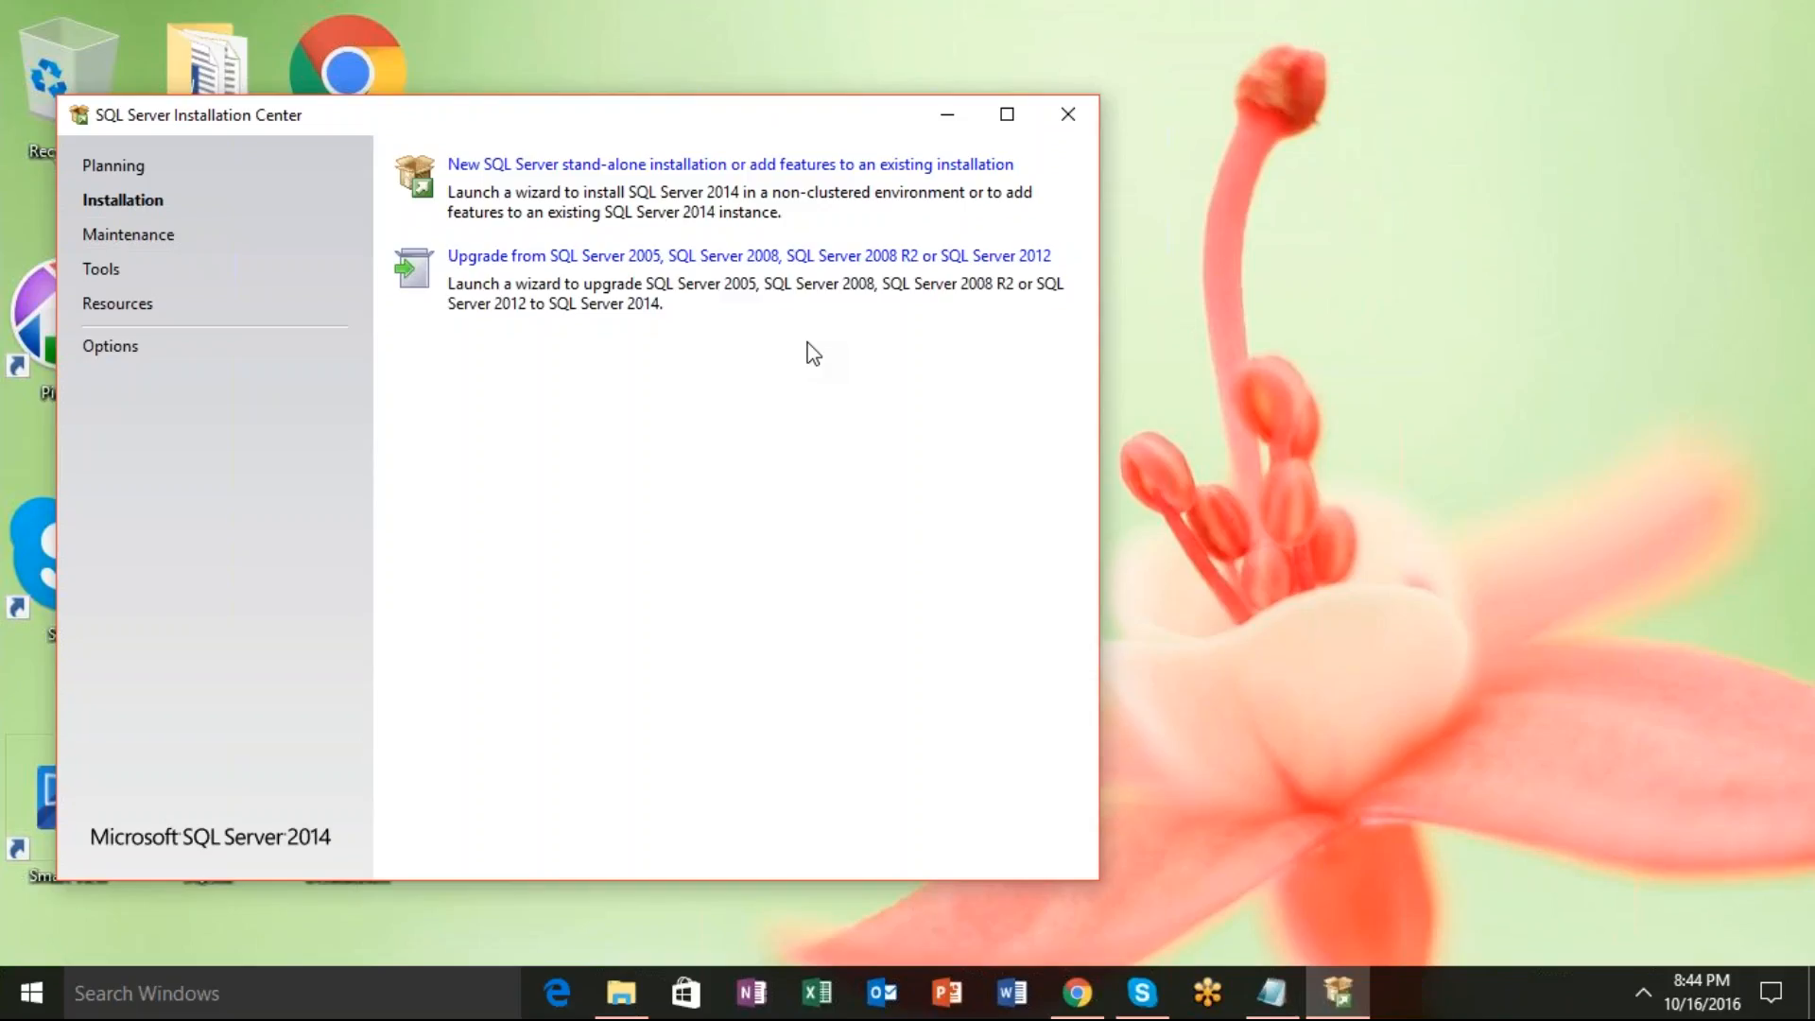
Choose 'New SQL Server stand-alone installation or add features to an existing installation'.
click(608, 164)
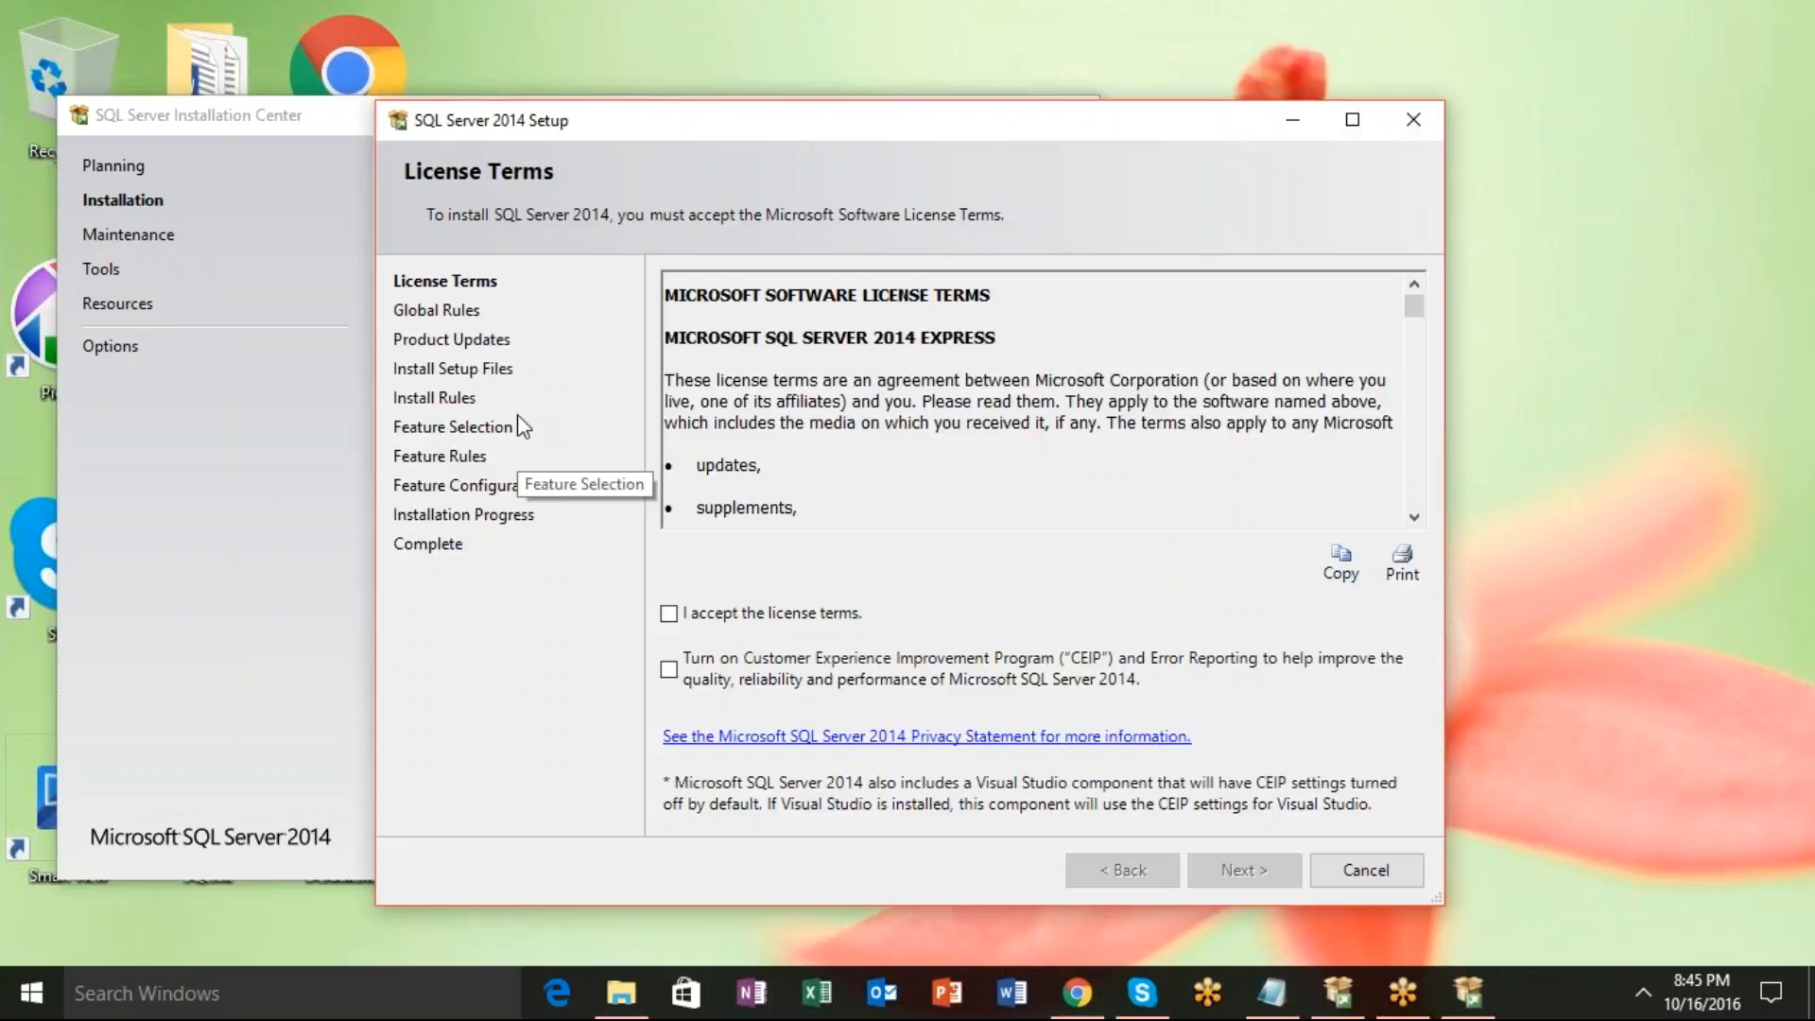
Accept the license terms, opt into CEIP and error reporting, and continue.
drag(718, 133, 429, 54)
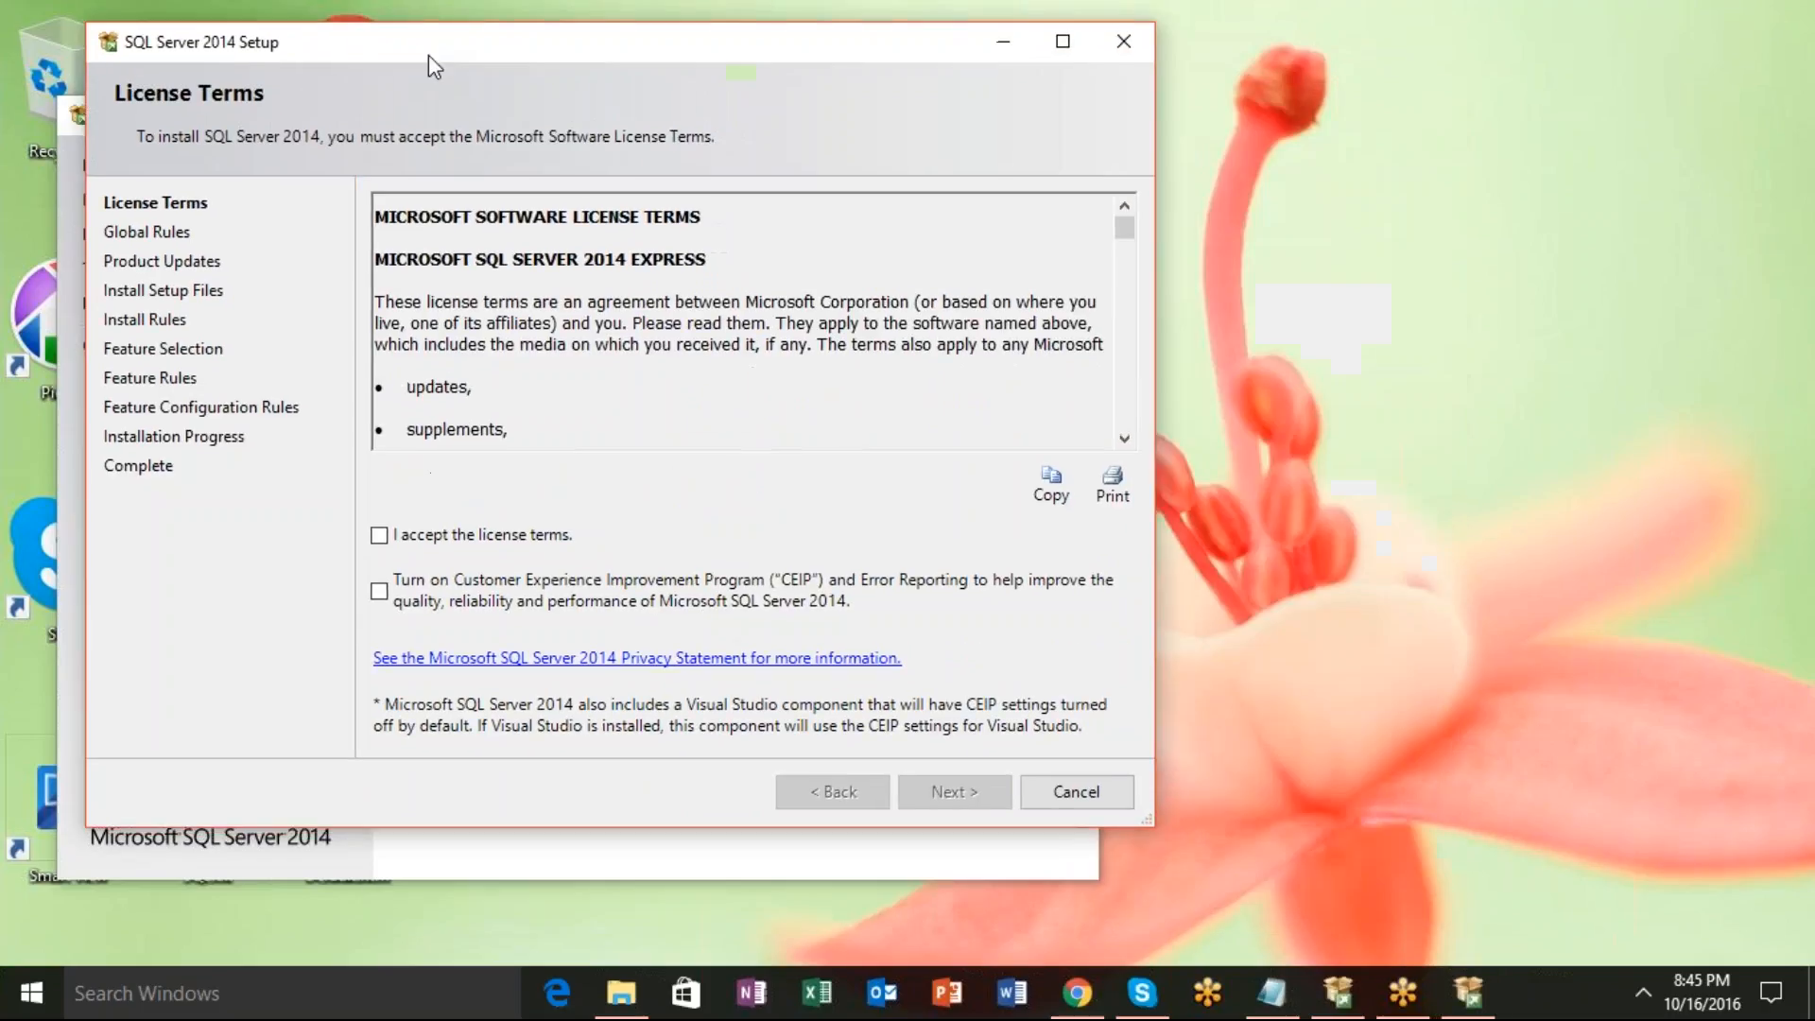
click(379, 536)
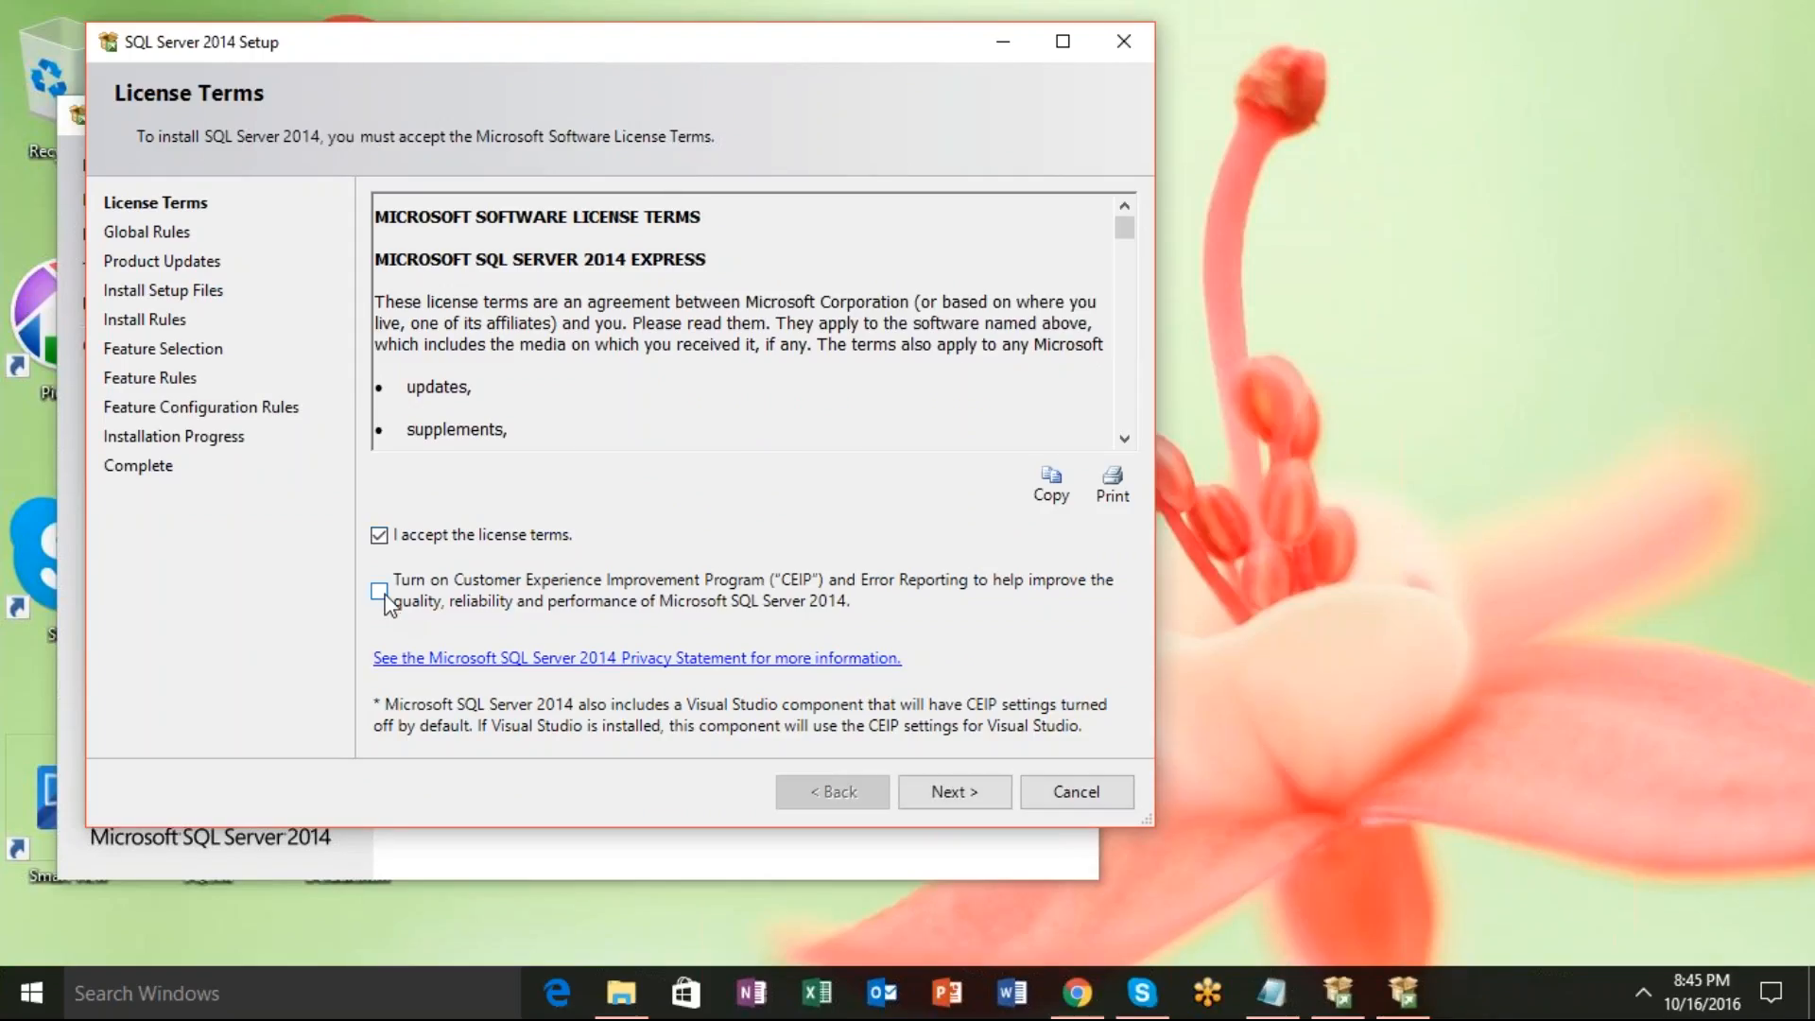
click(379, 591)
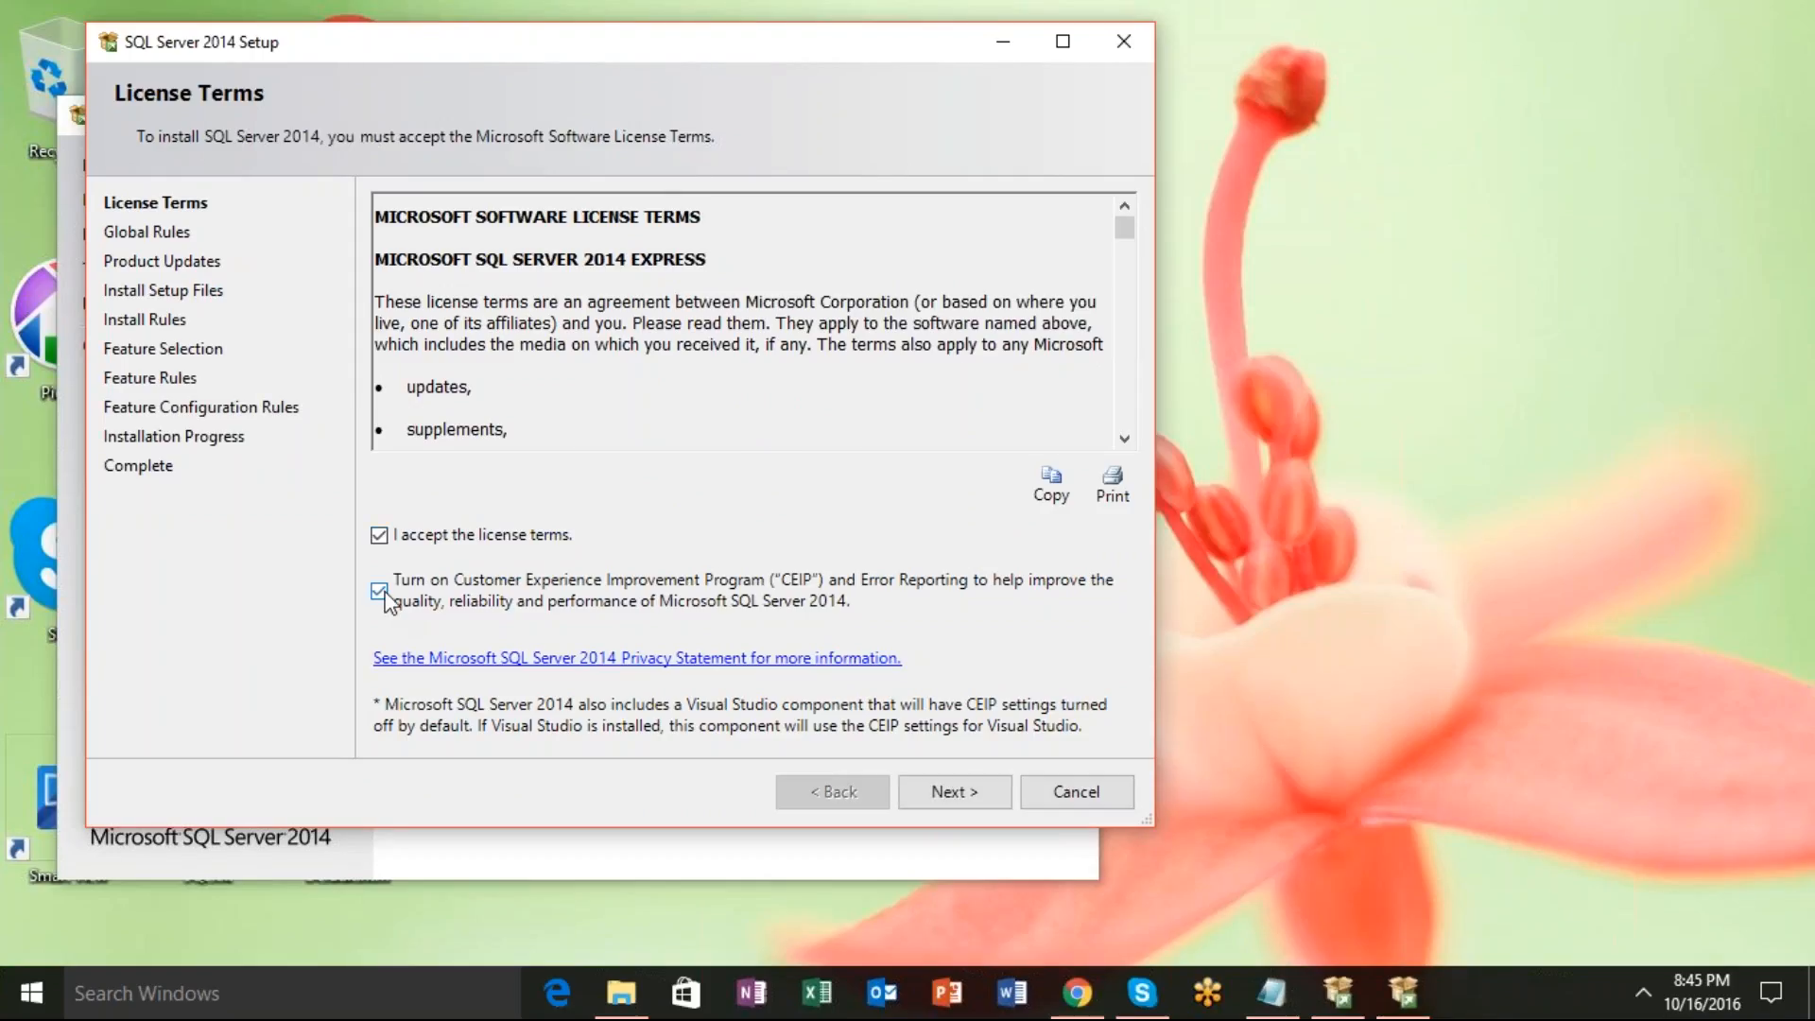
click(966, 803)
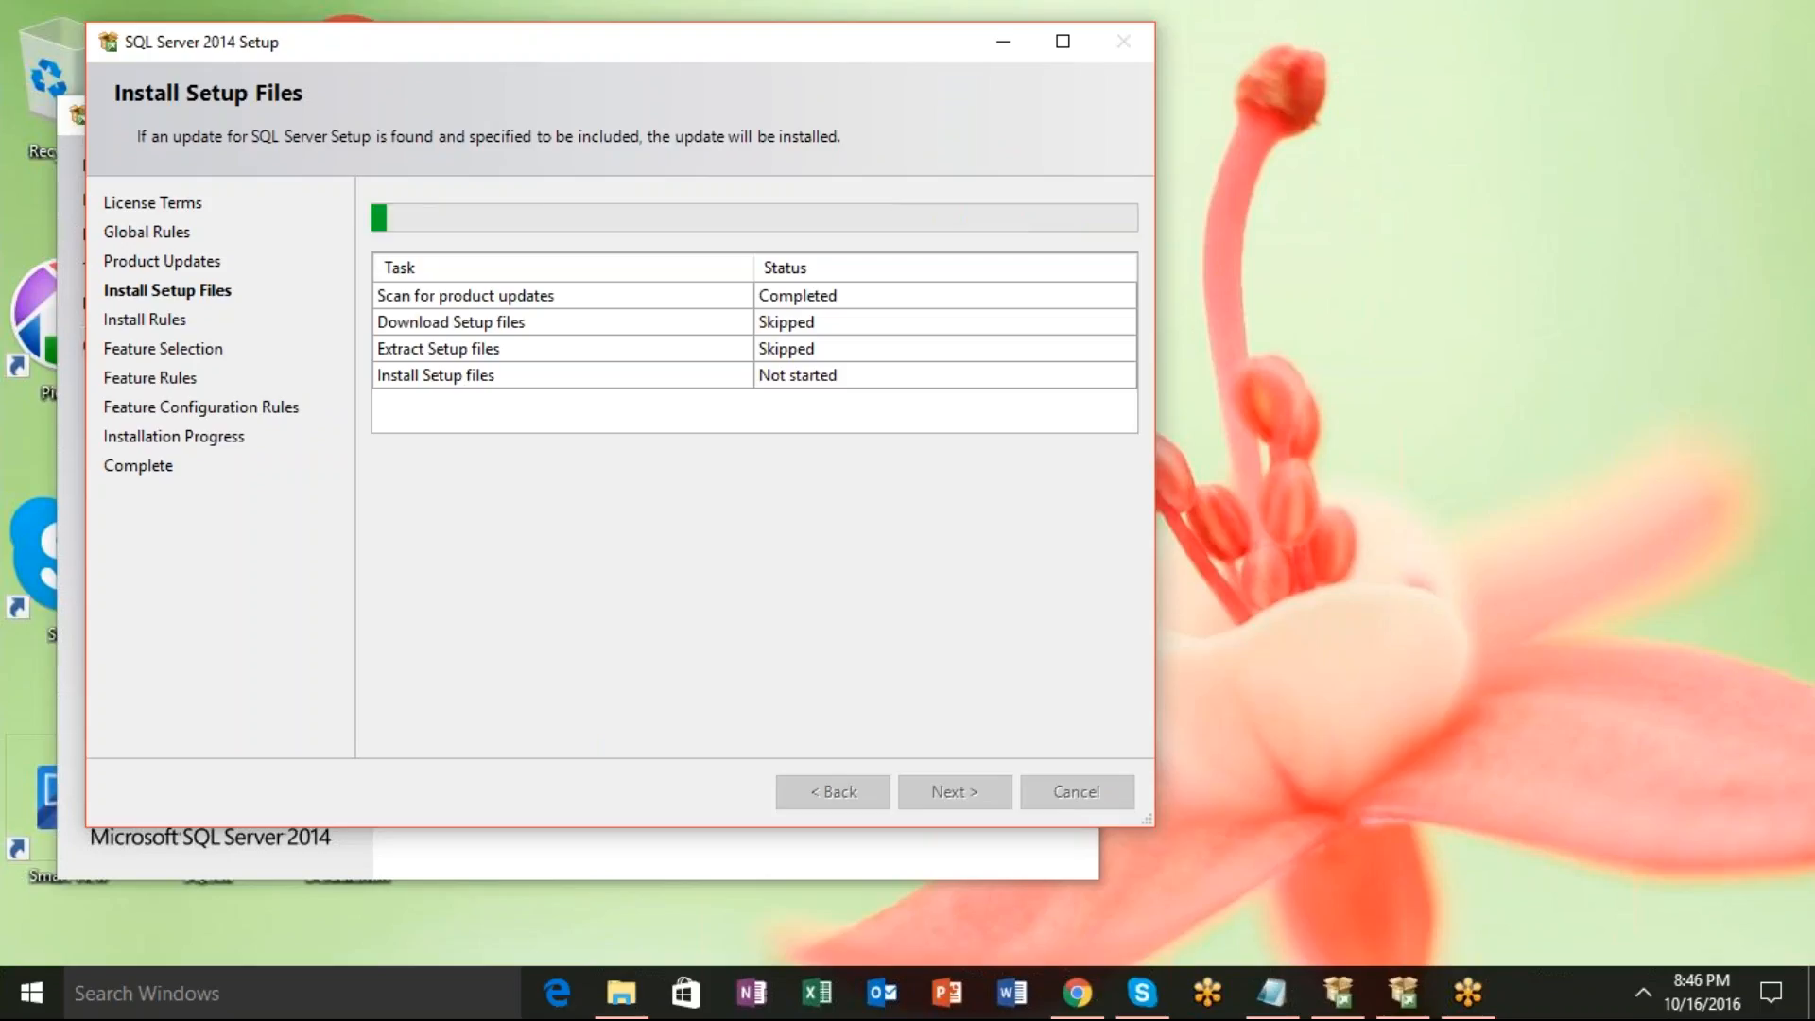
Move the Explorer window up to This PC, then bring the SQL Server 2014 Setup wizard forward.
click(626, 993)
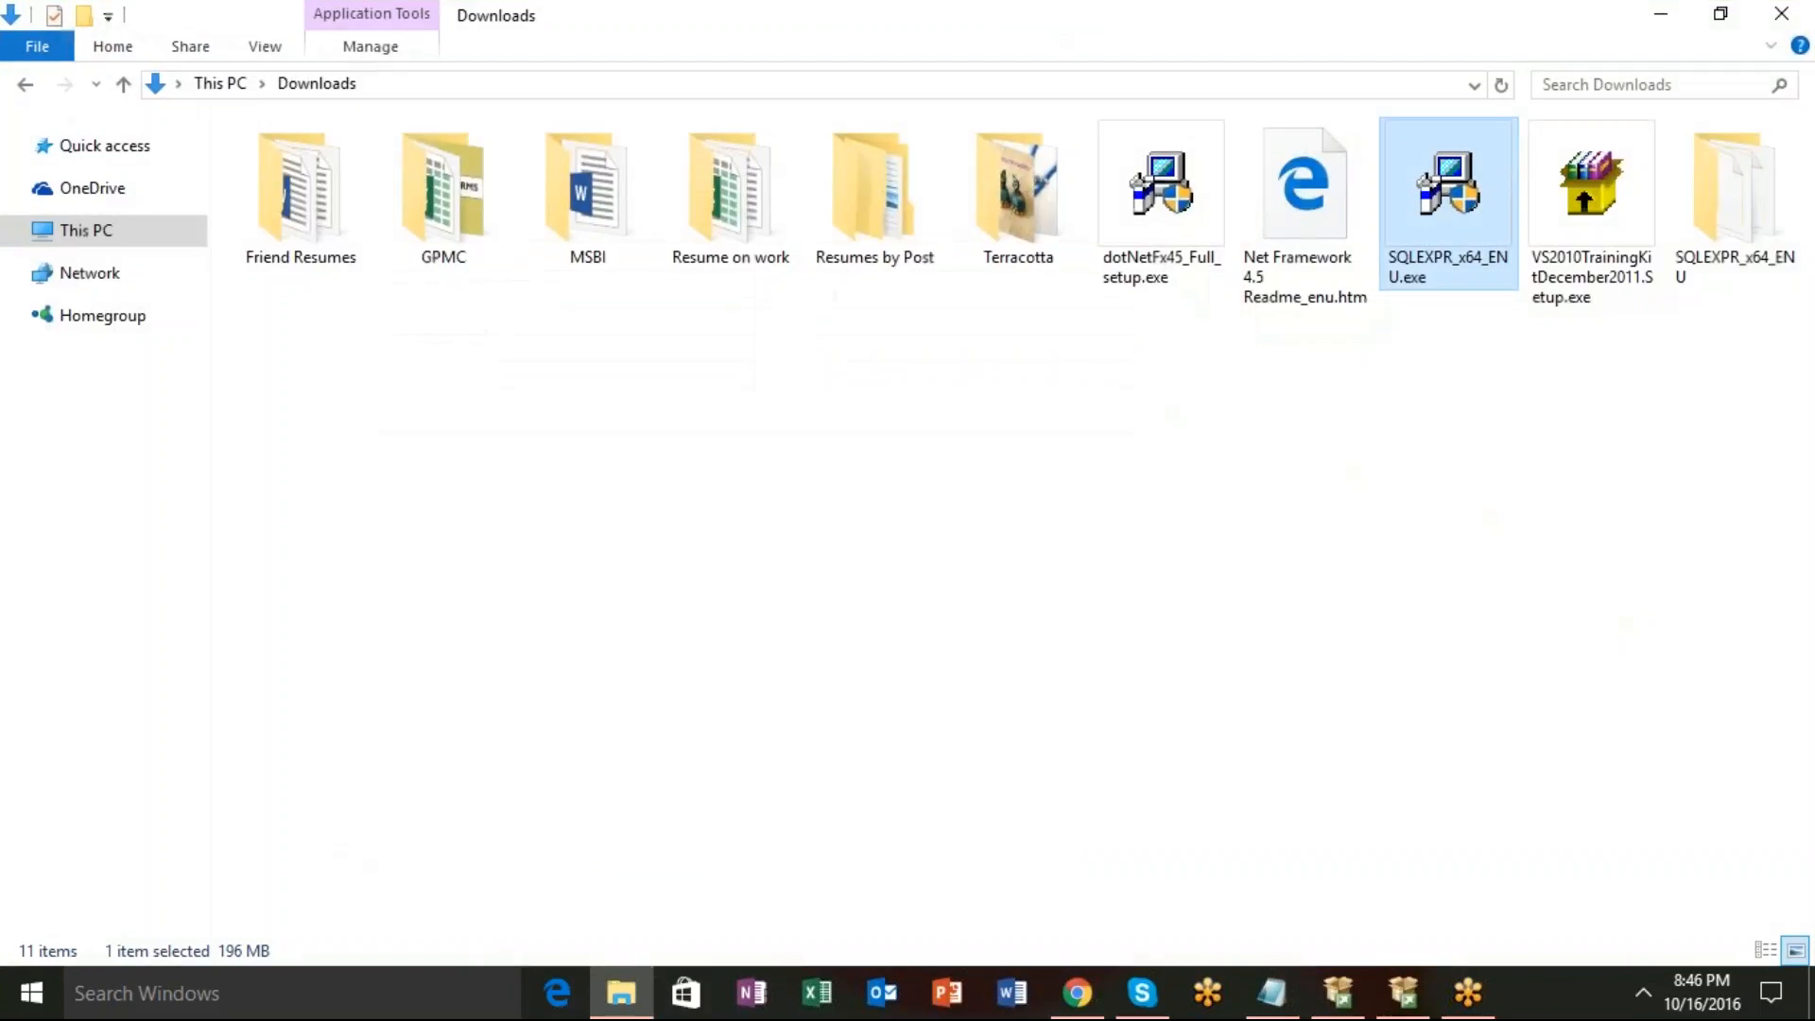
click(123, 84)
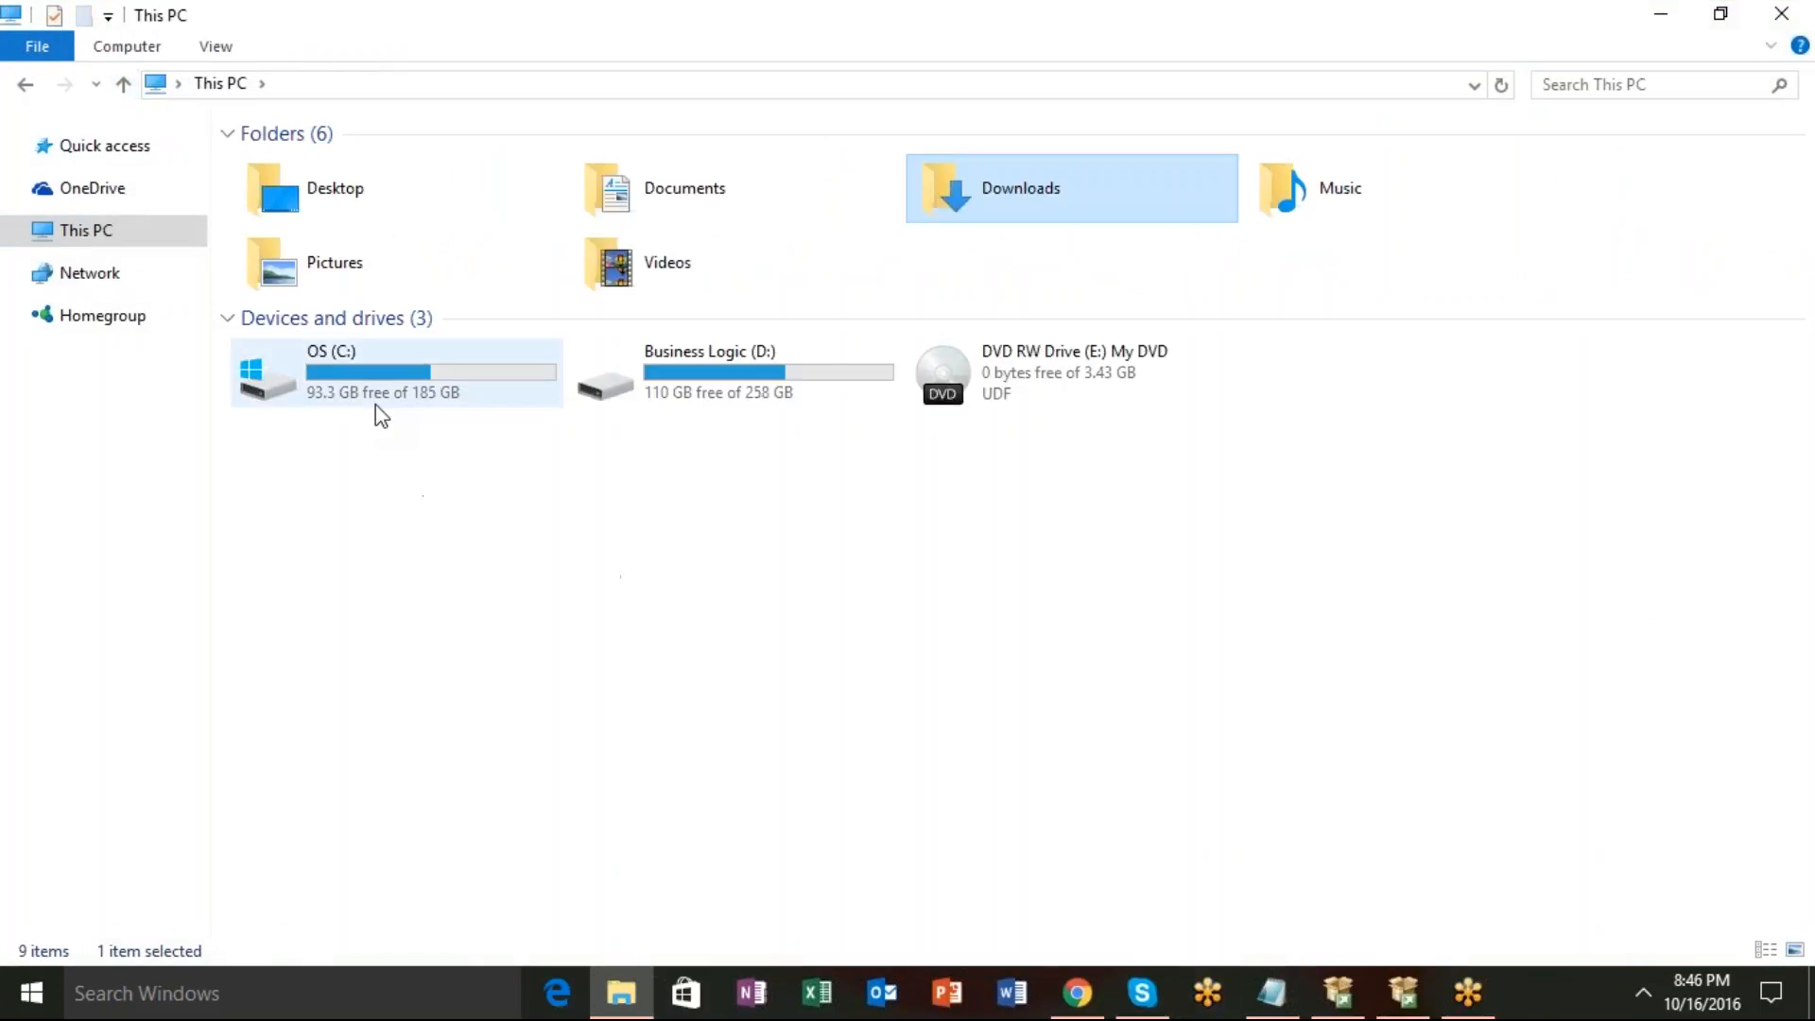
click(1343, 994)
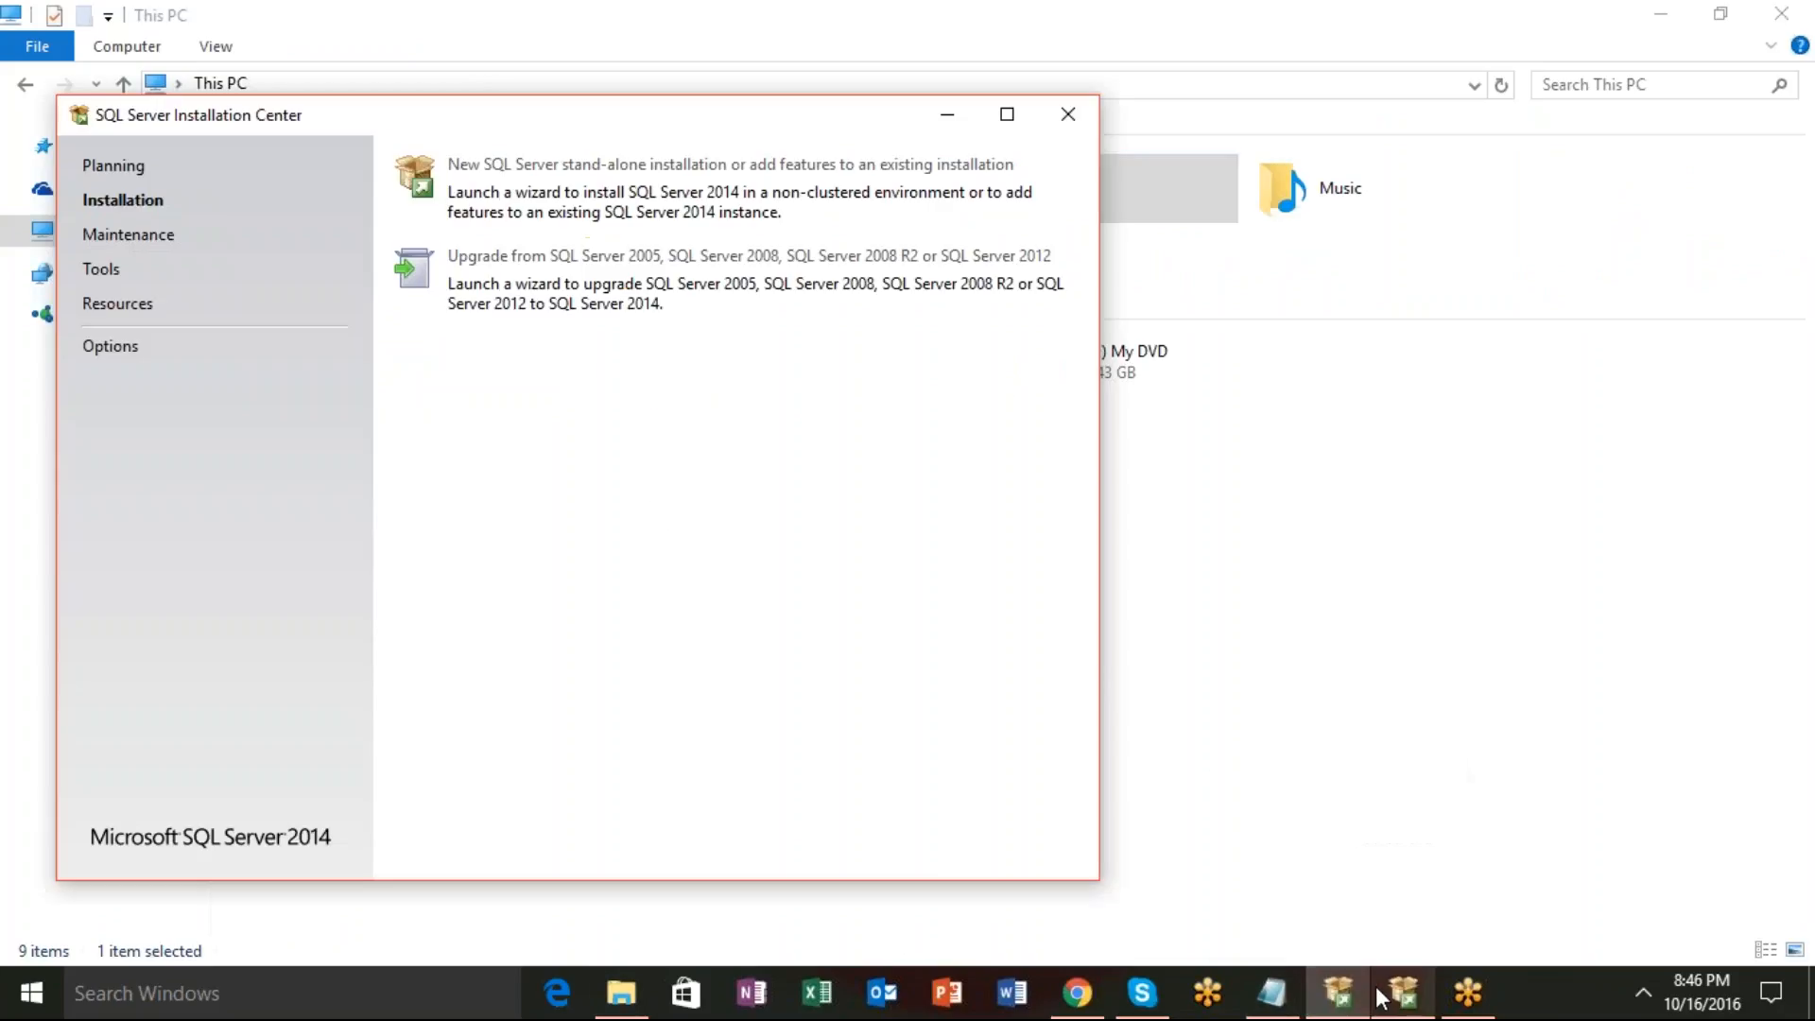
click(1404, 993)
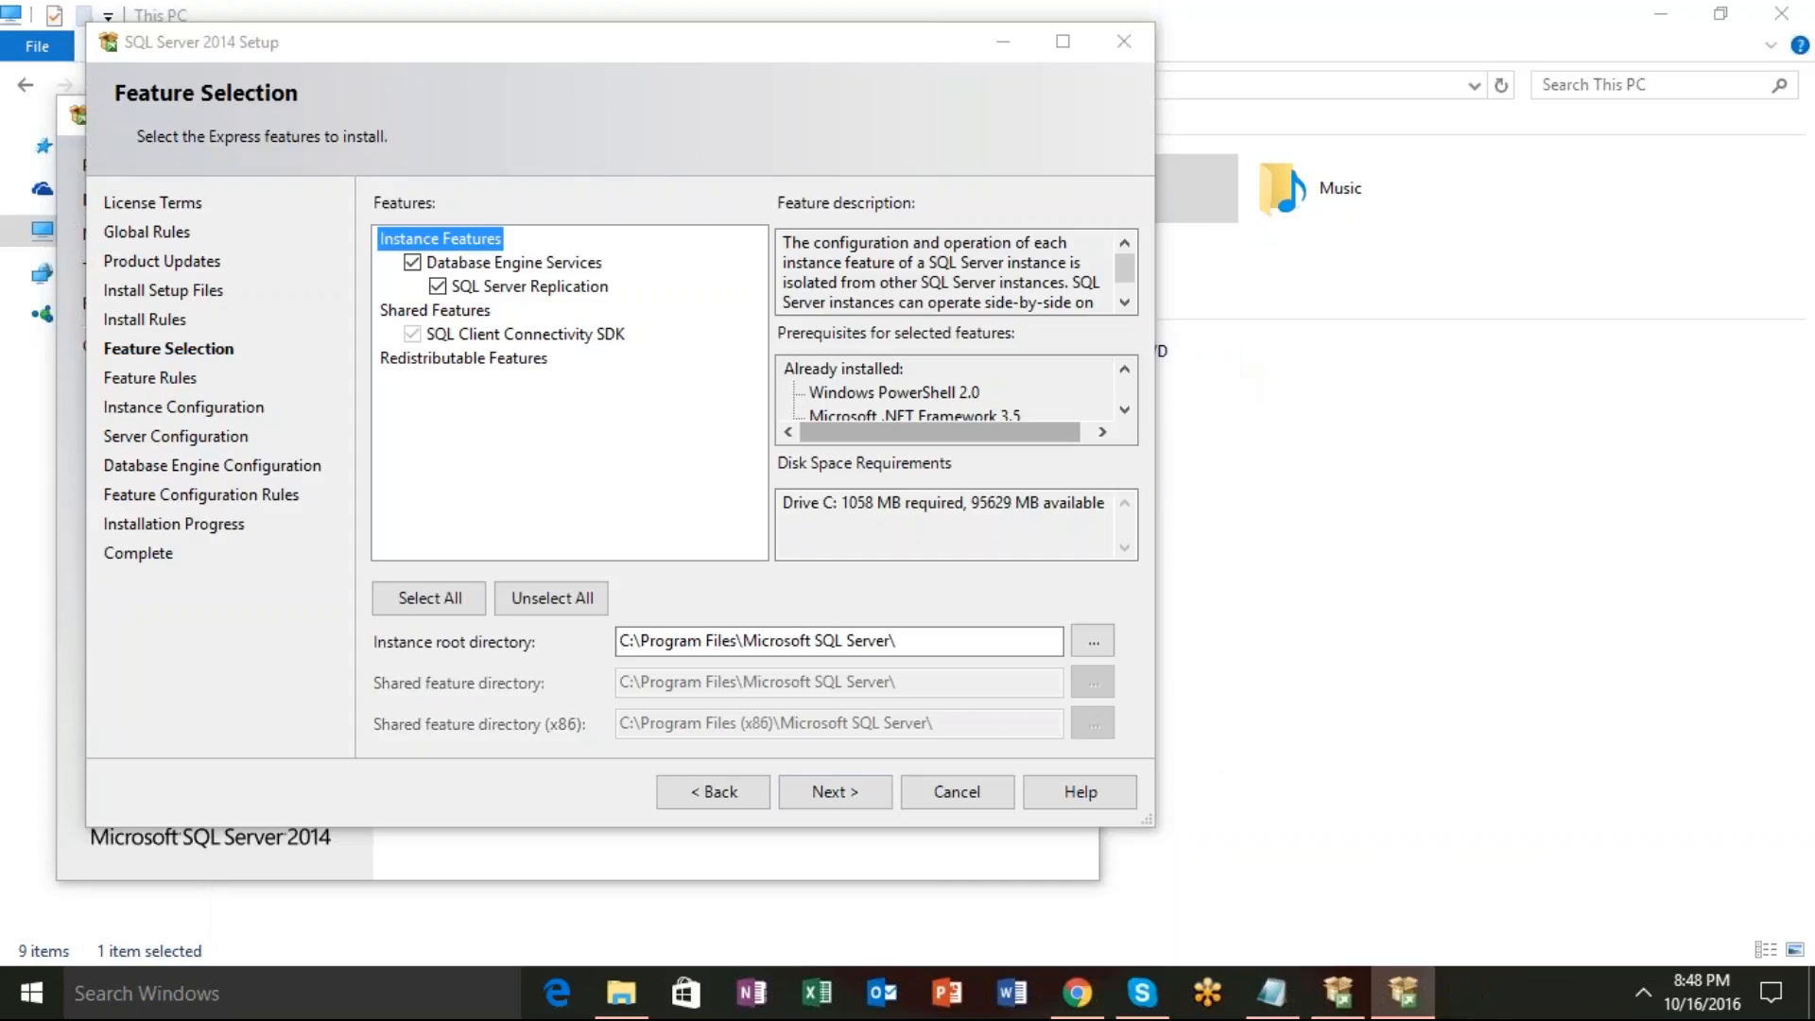
Continue from Feature Selection with Database Engine Services and SQL Server Replication checked.
click(806, 783)
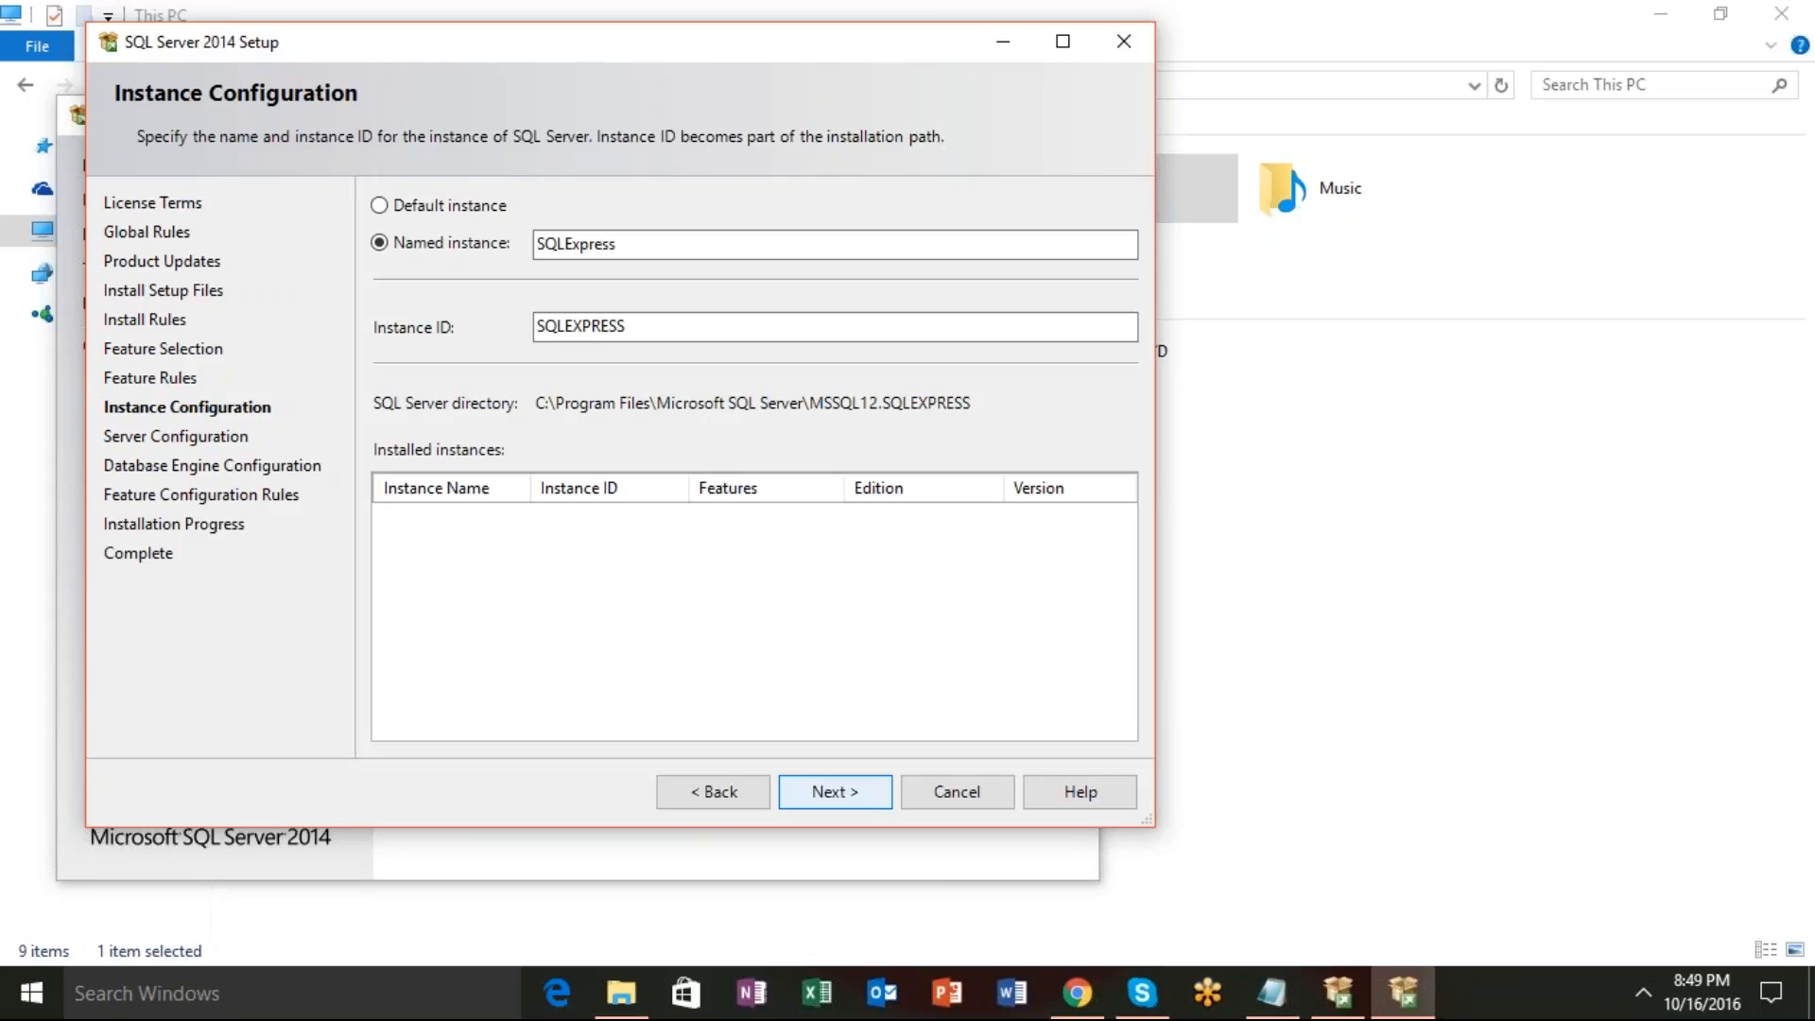
Select Default instance (ID MSSQLSERVER) and continue to Server Configuration.
click(380, 206)
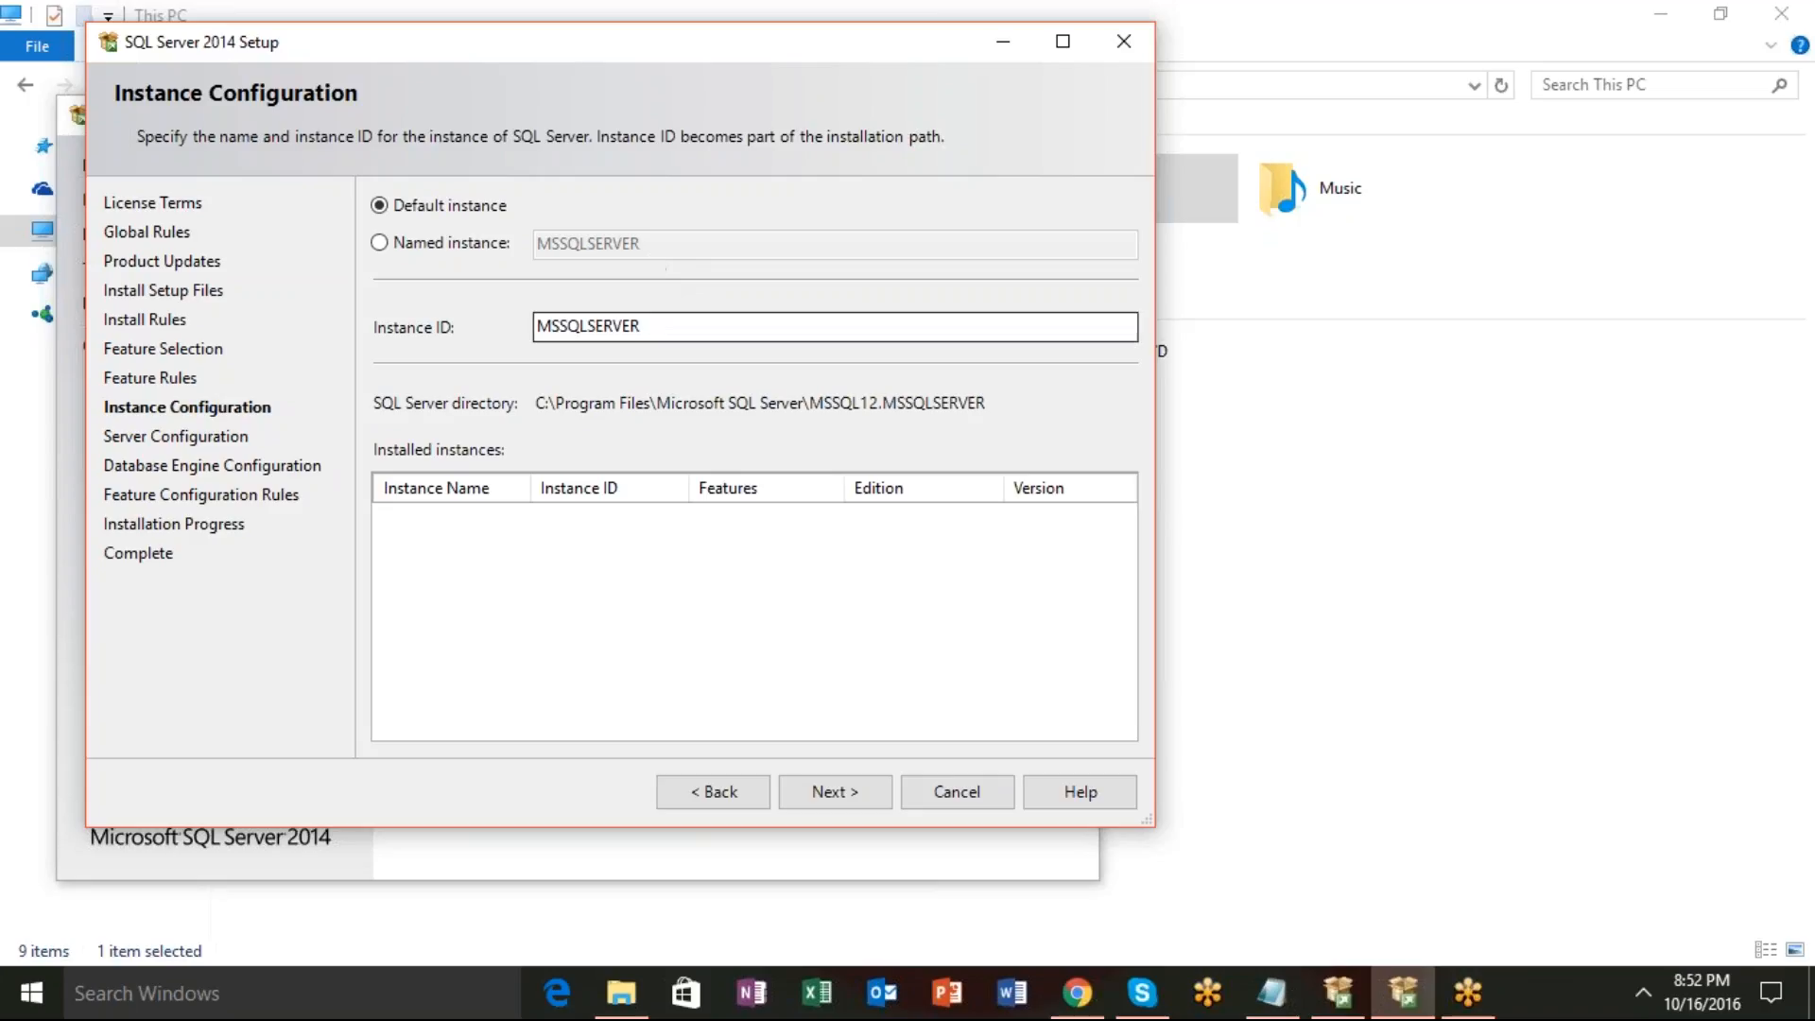
click(836, 792)
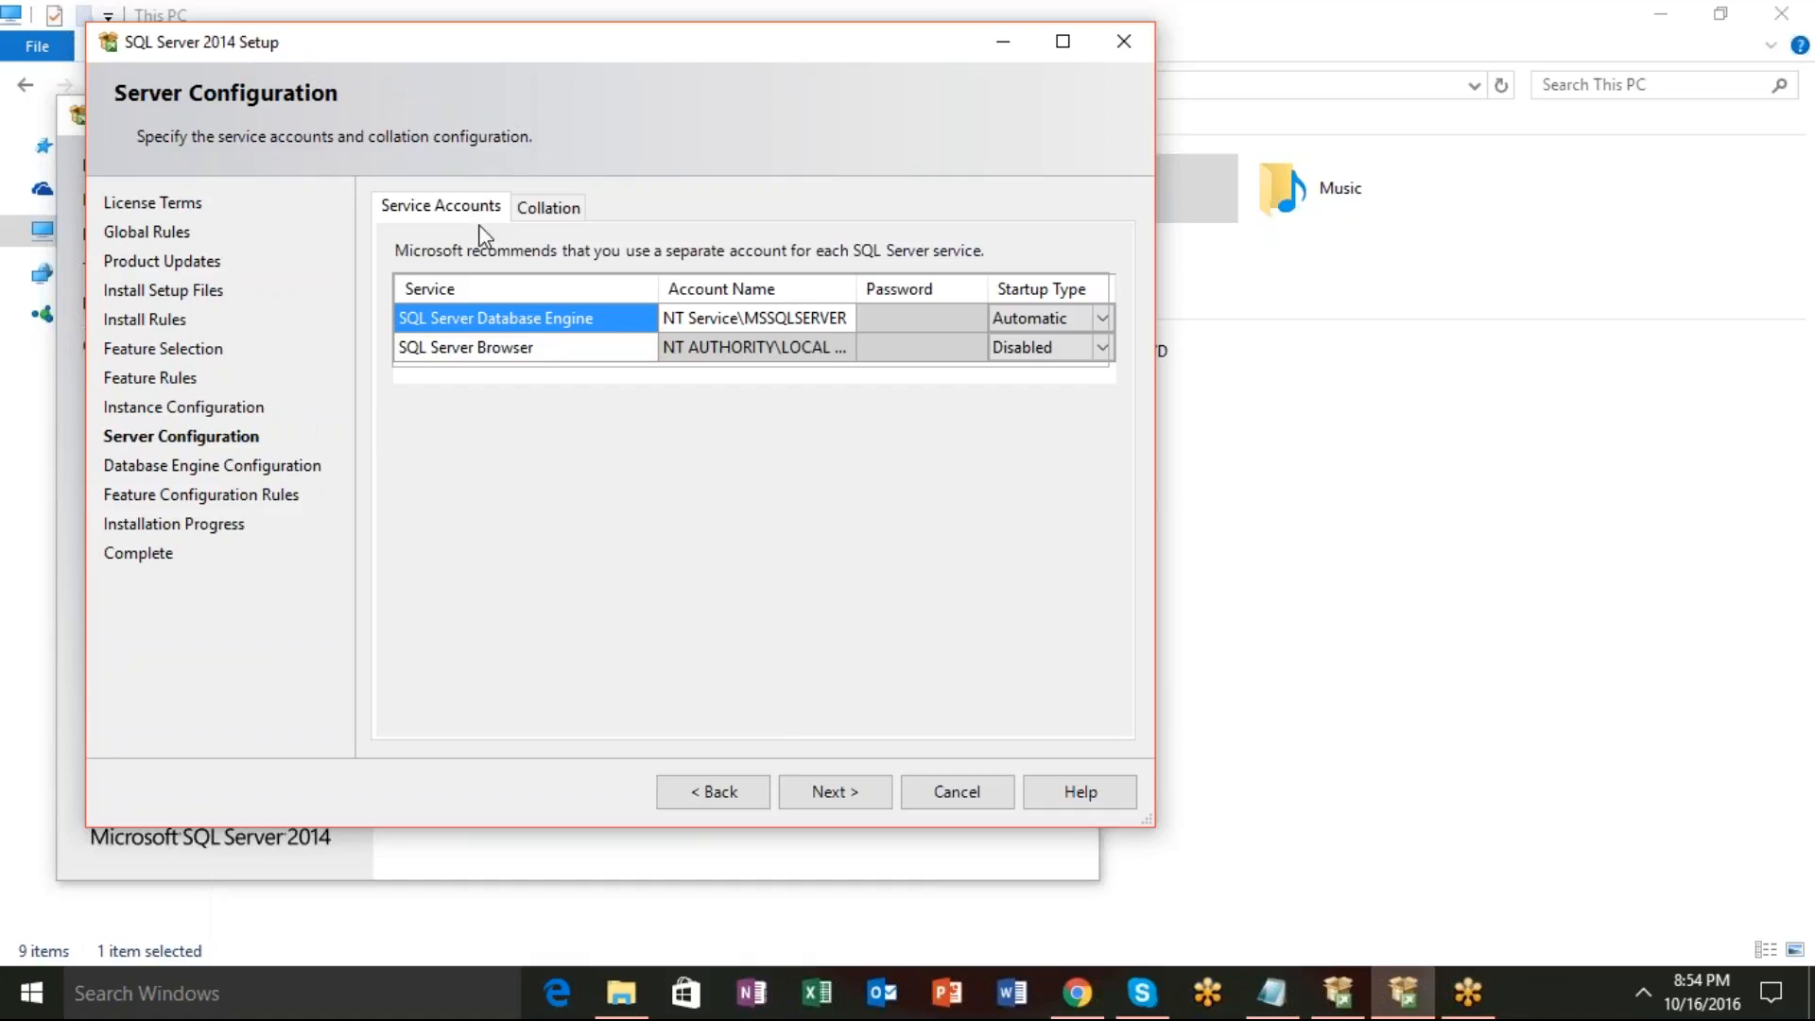
Keep Database Engine on Automatic startup, set SQL Server Browser to Automatic, and continue.
click(1106, 318)
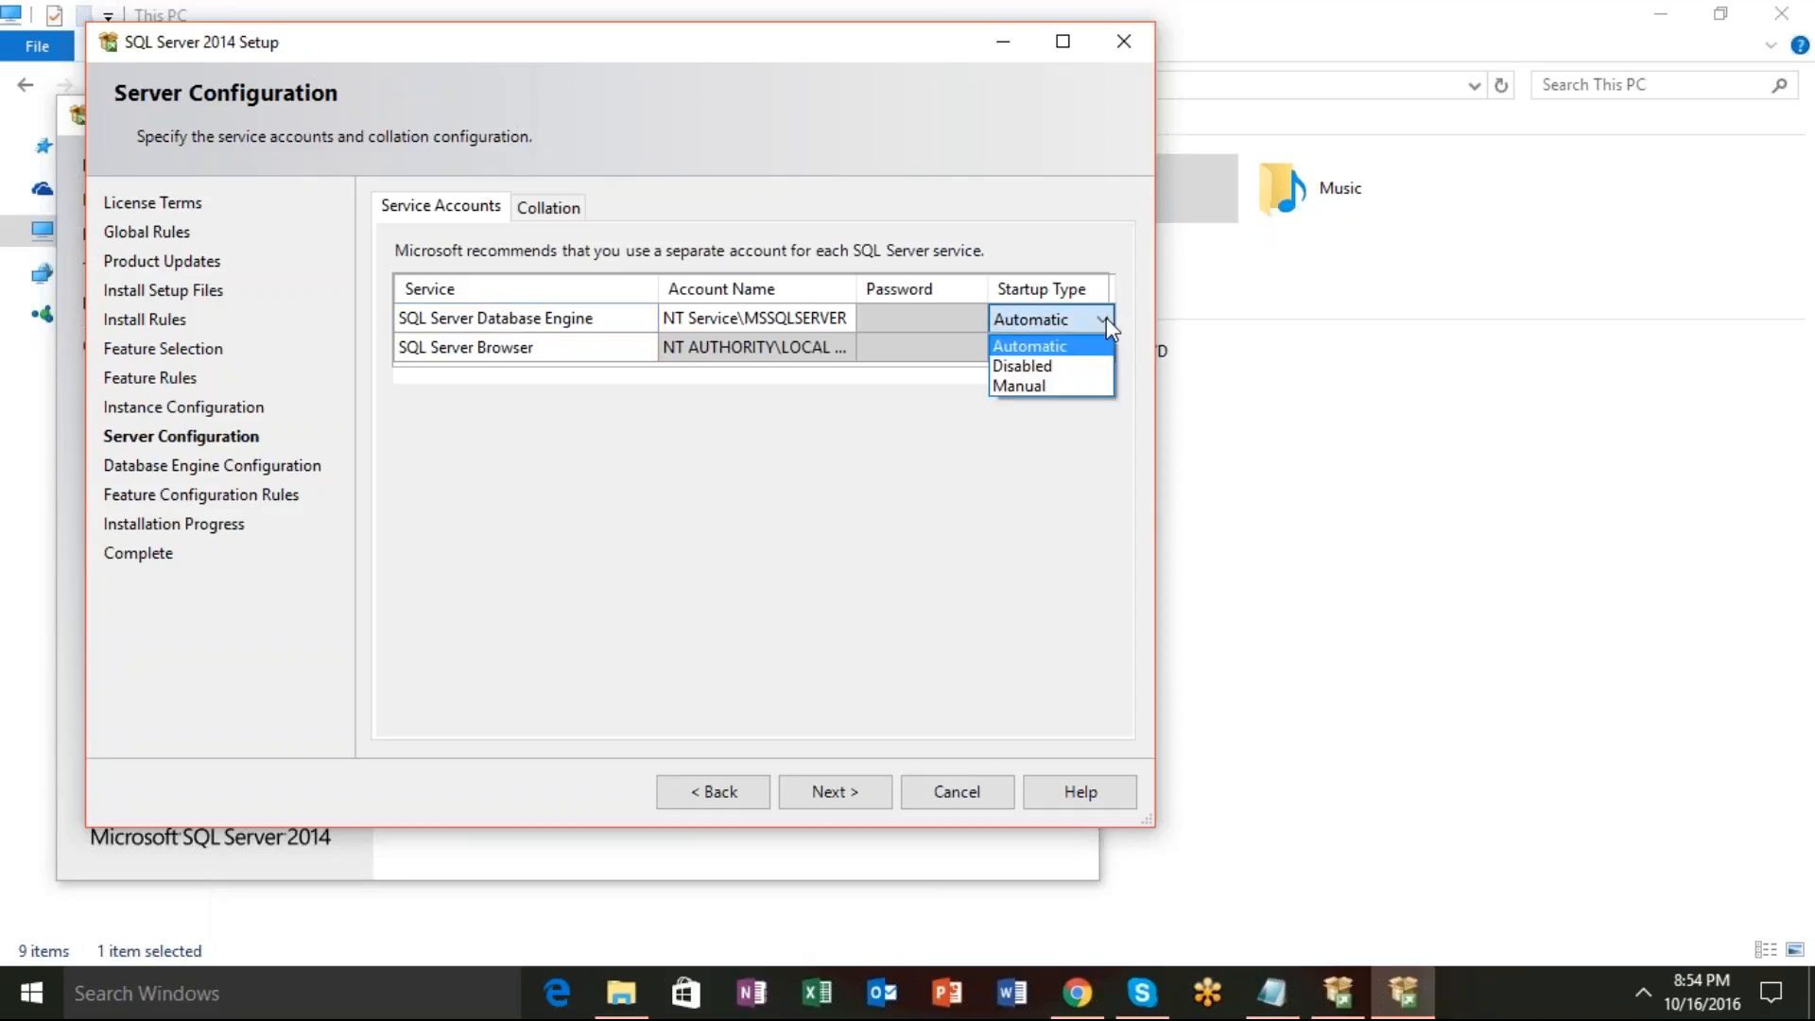
click(1039, 387)
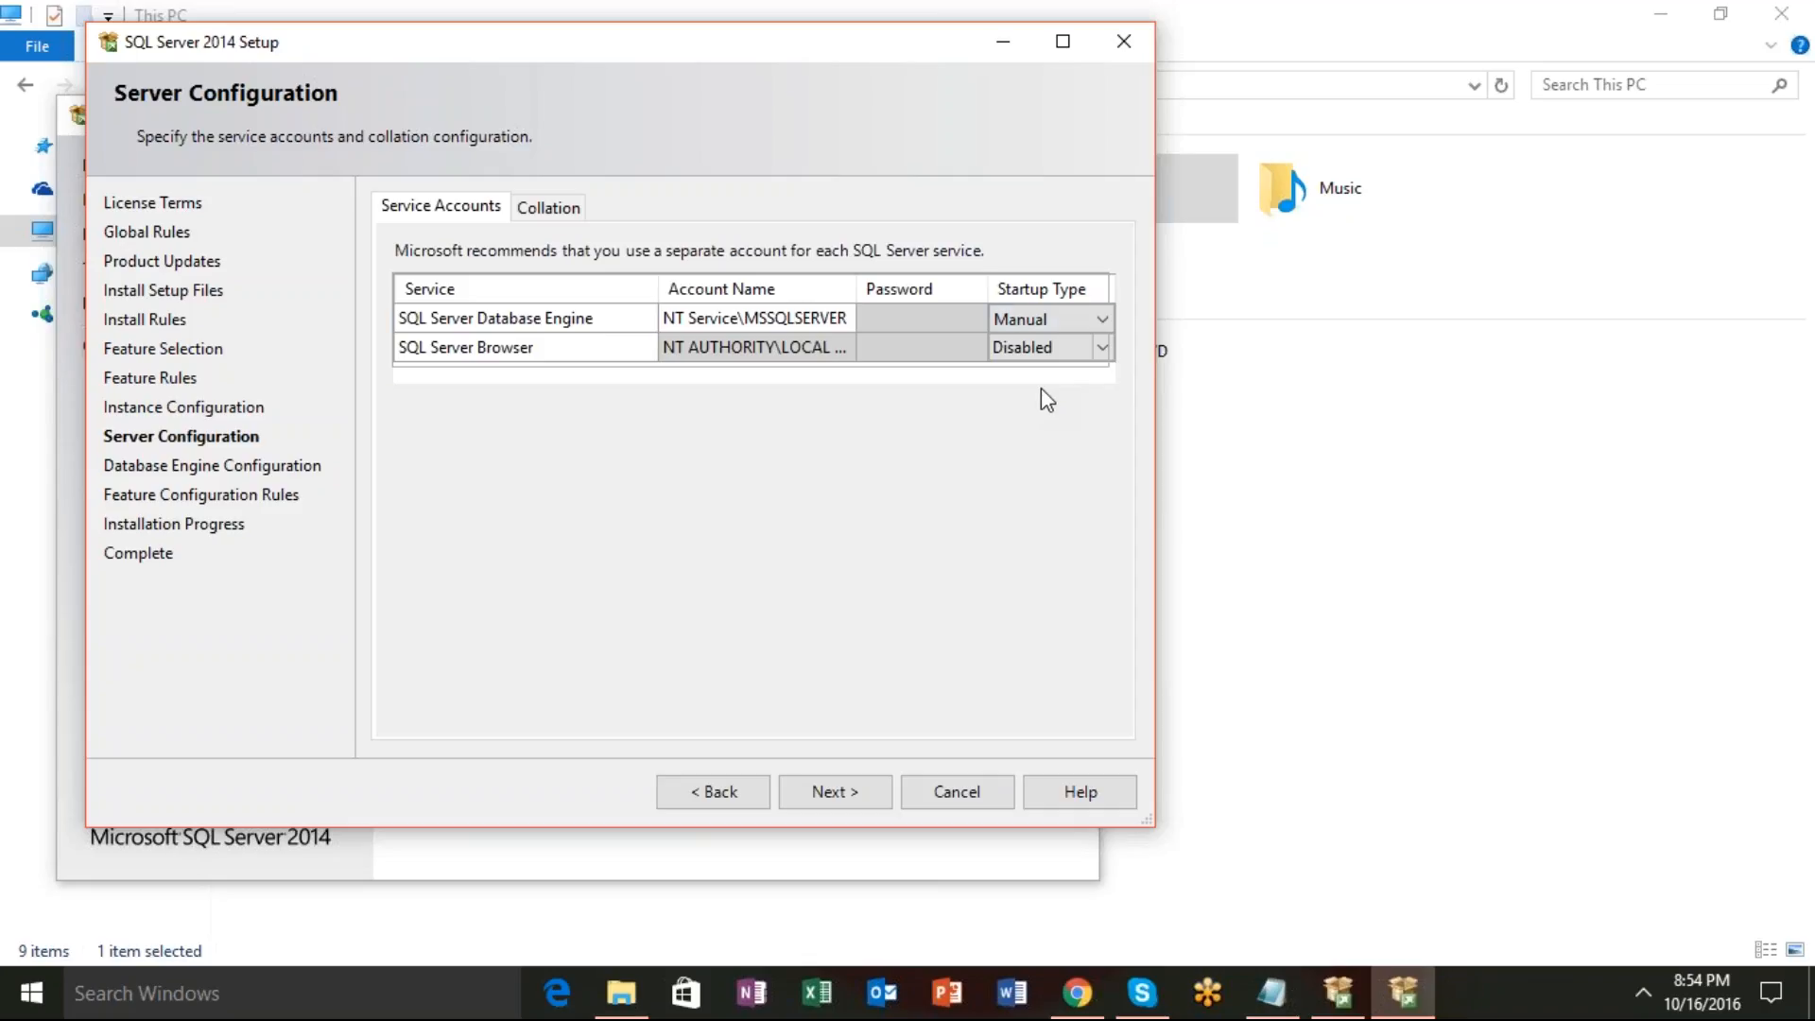
click(1102, 319)
click(1082, 341)
click(1087, 348)
click(1091, 349)
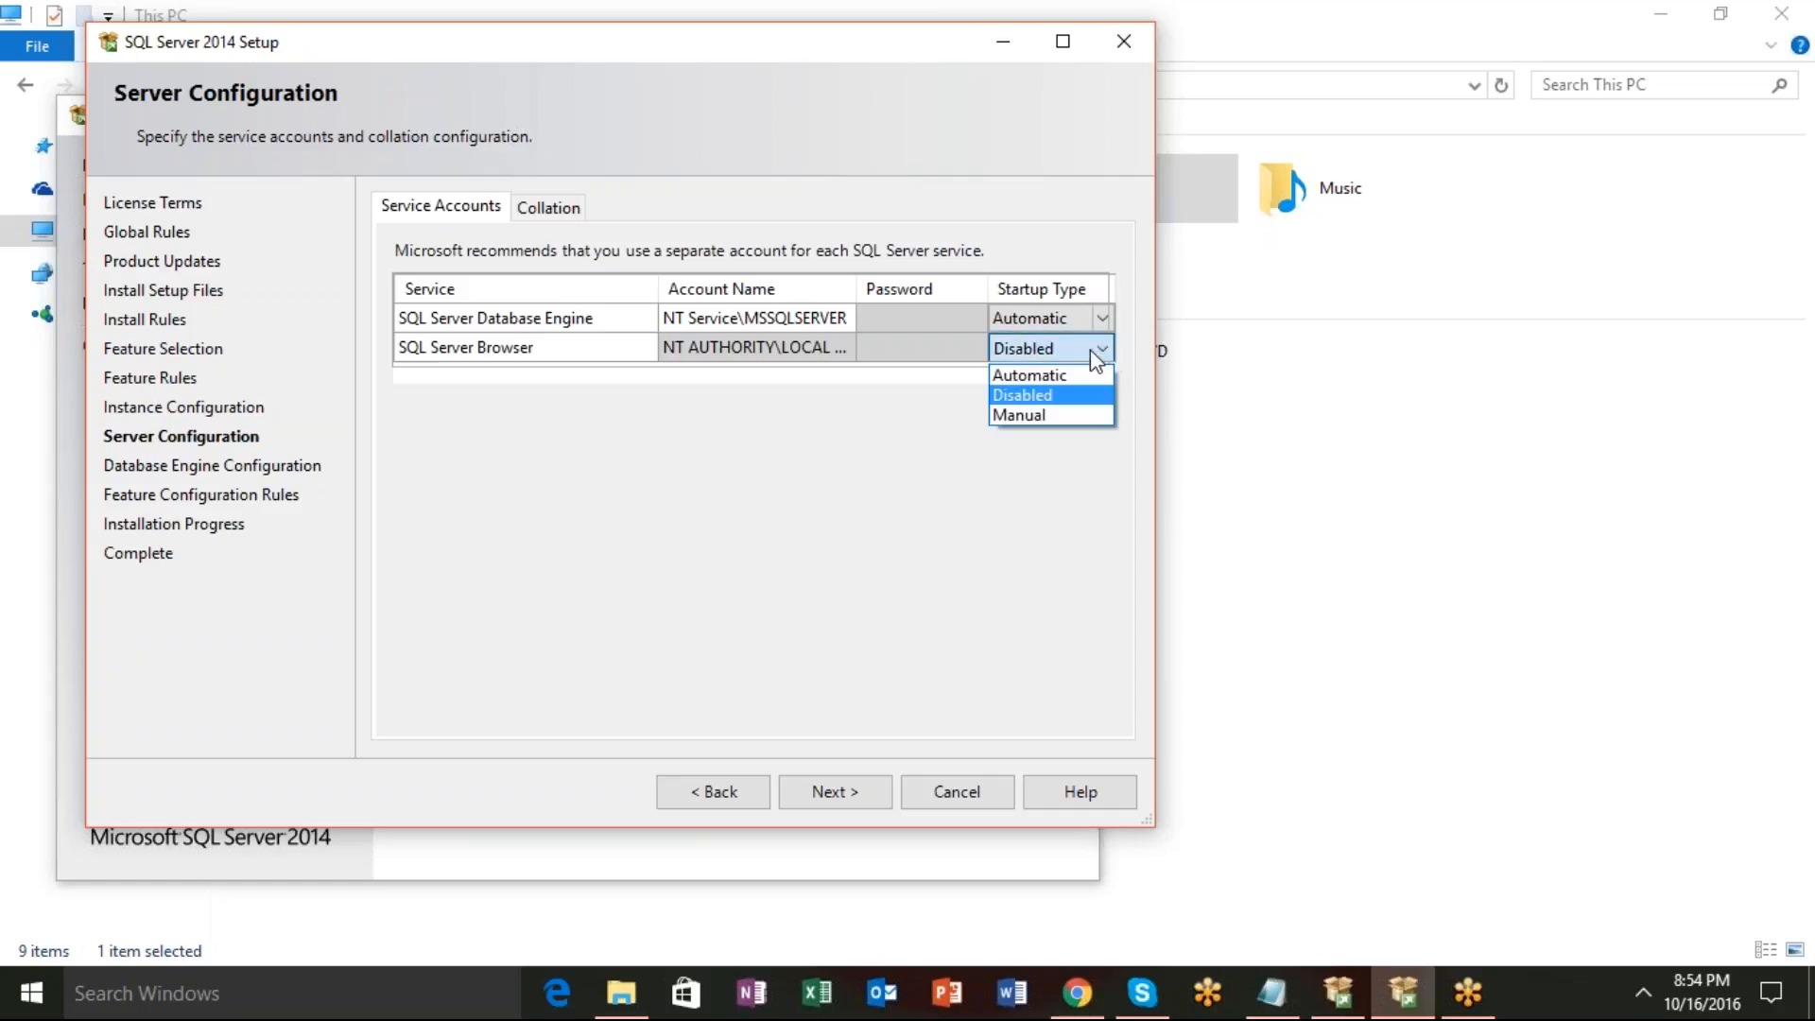
click(1085, 377)
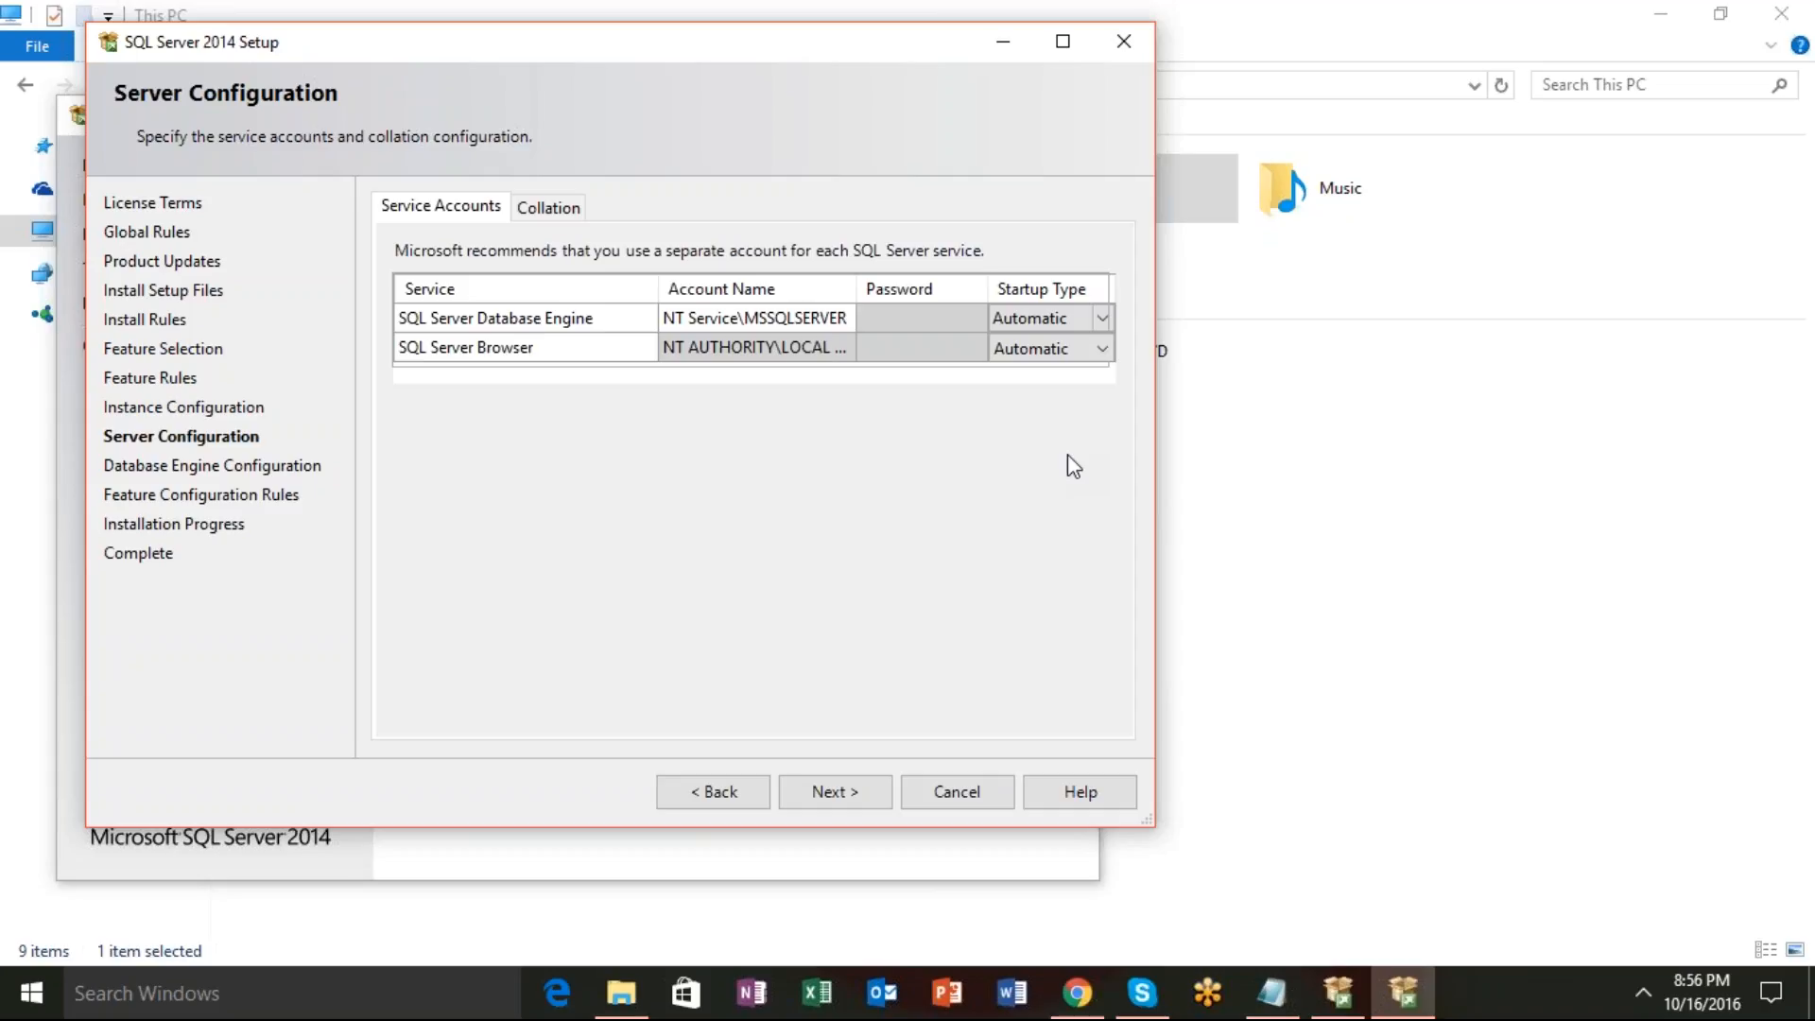
click(867, 795)
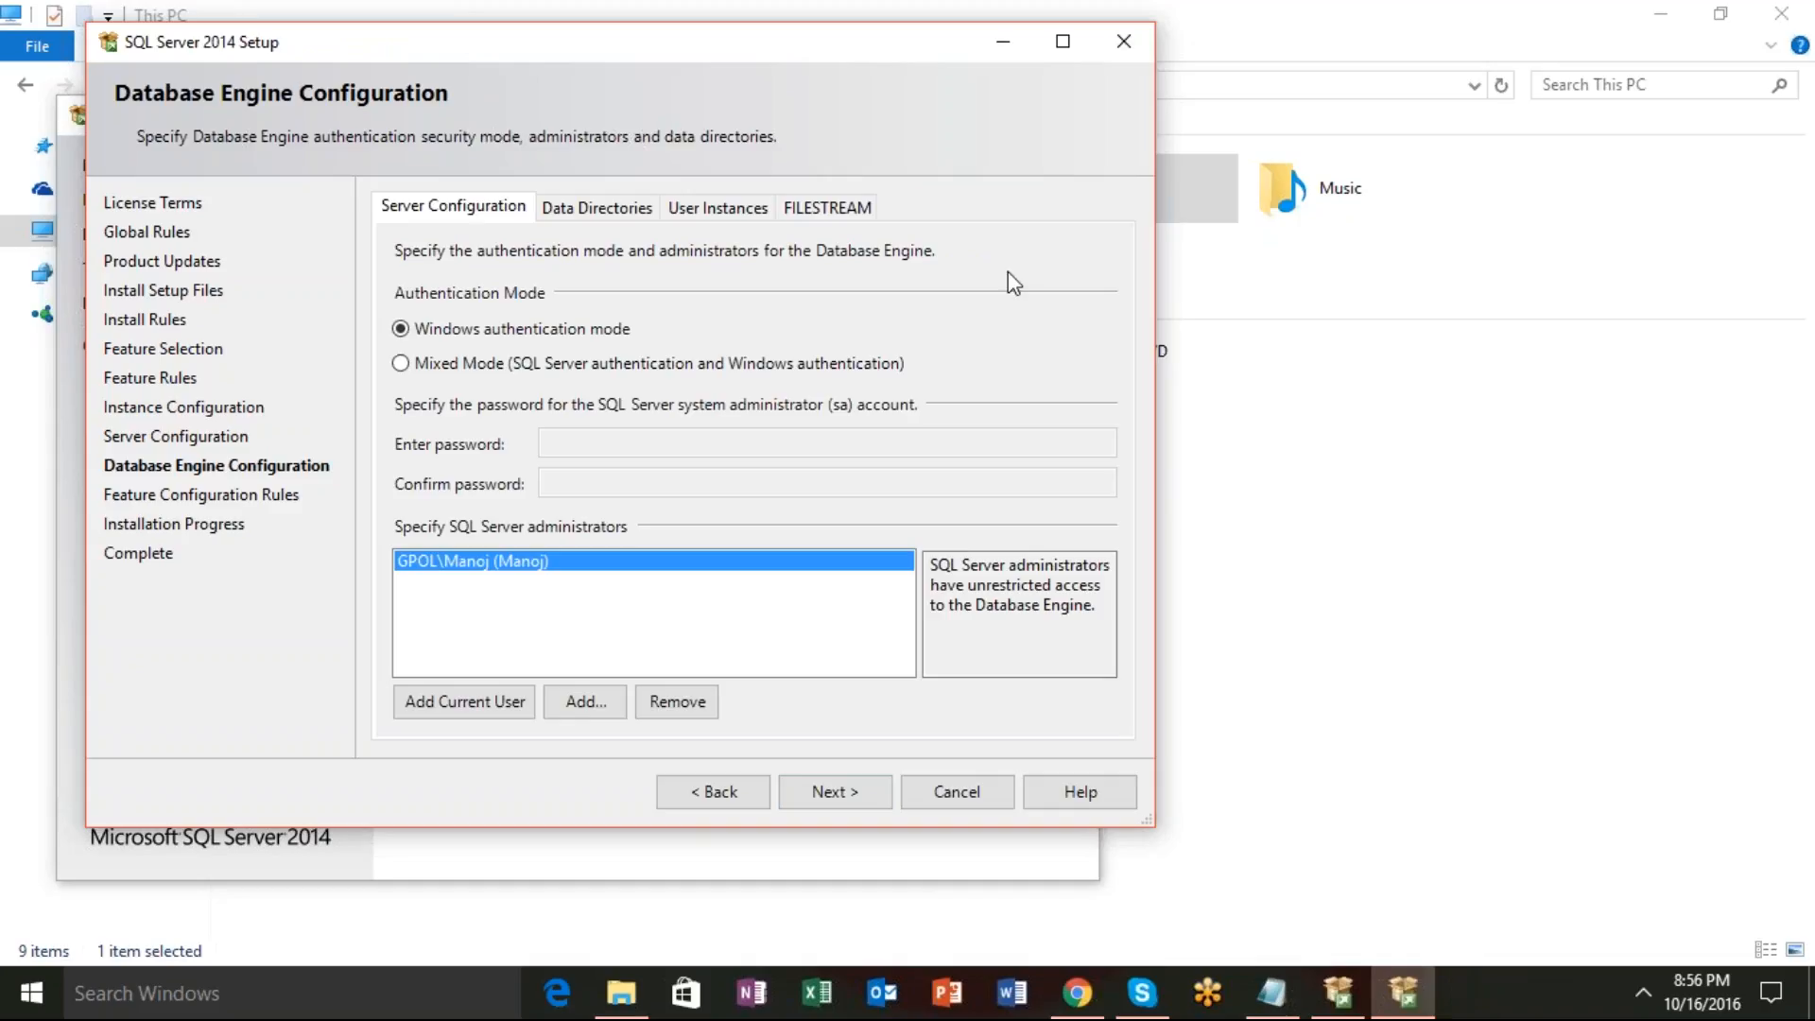
Select Mixed Mode (SQL Server and Windows) authentication for the Database Engine.
click(401, 363)
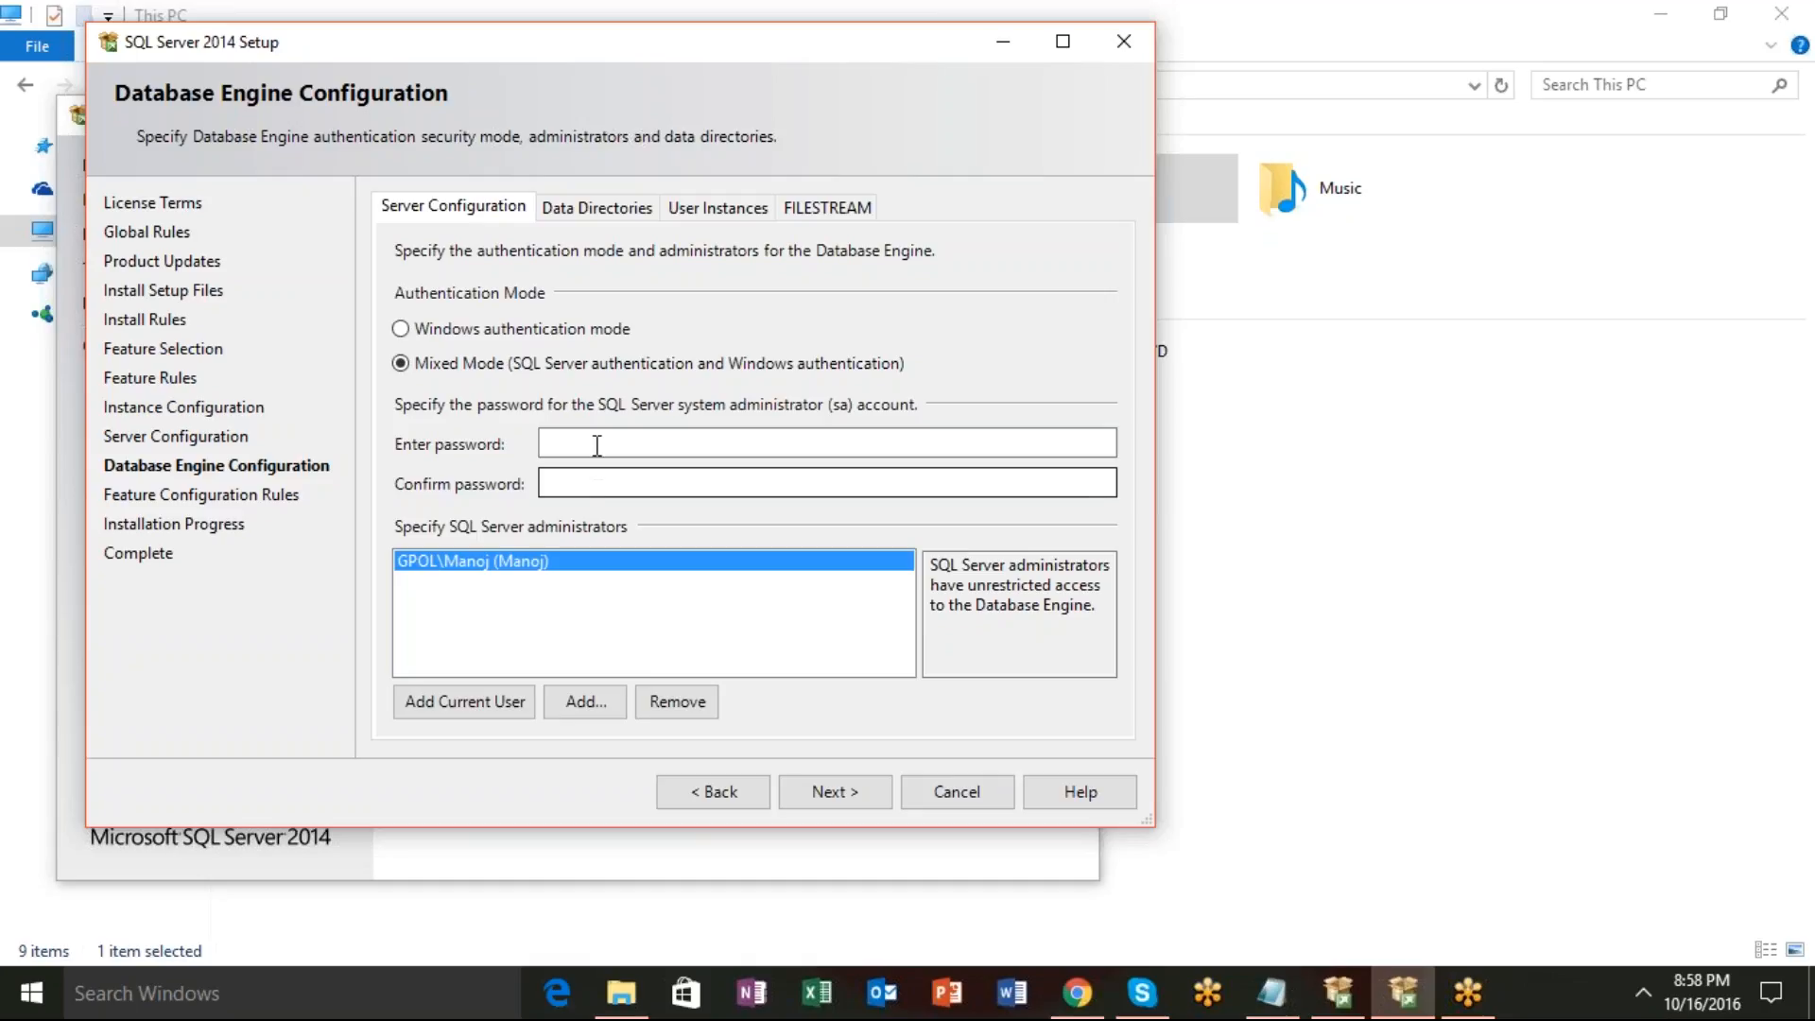
Enter and confirm the sa account password, then start the installation.
click(591, 441)
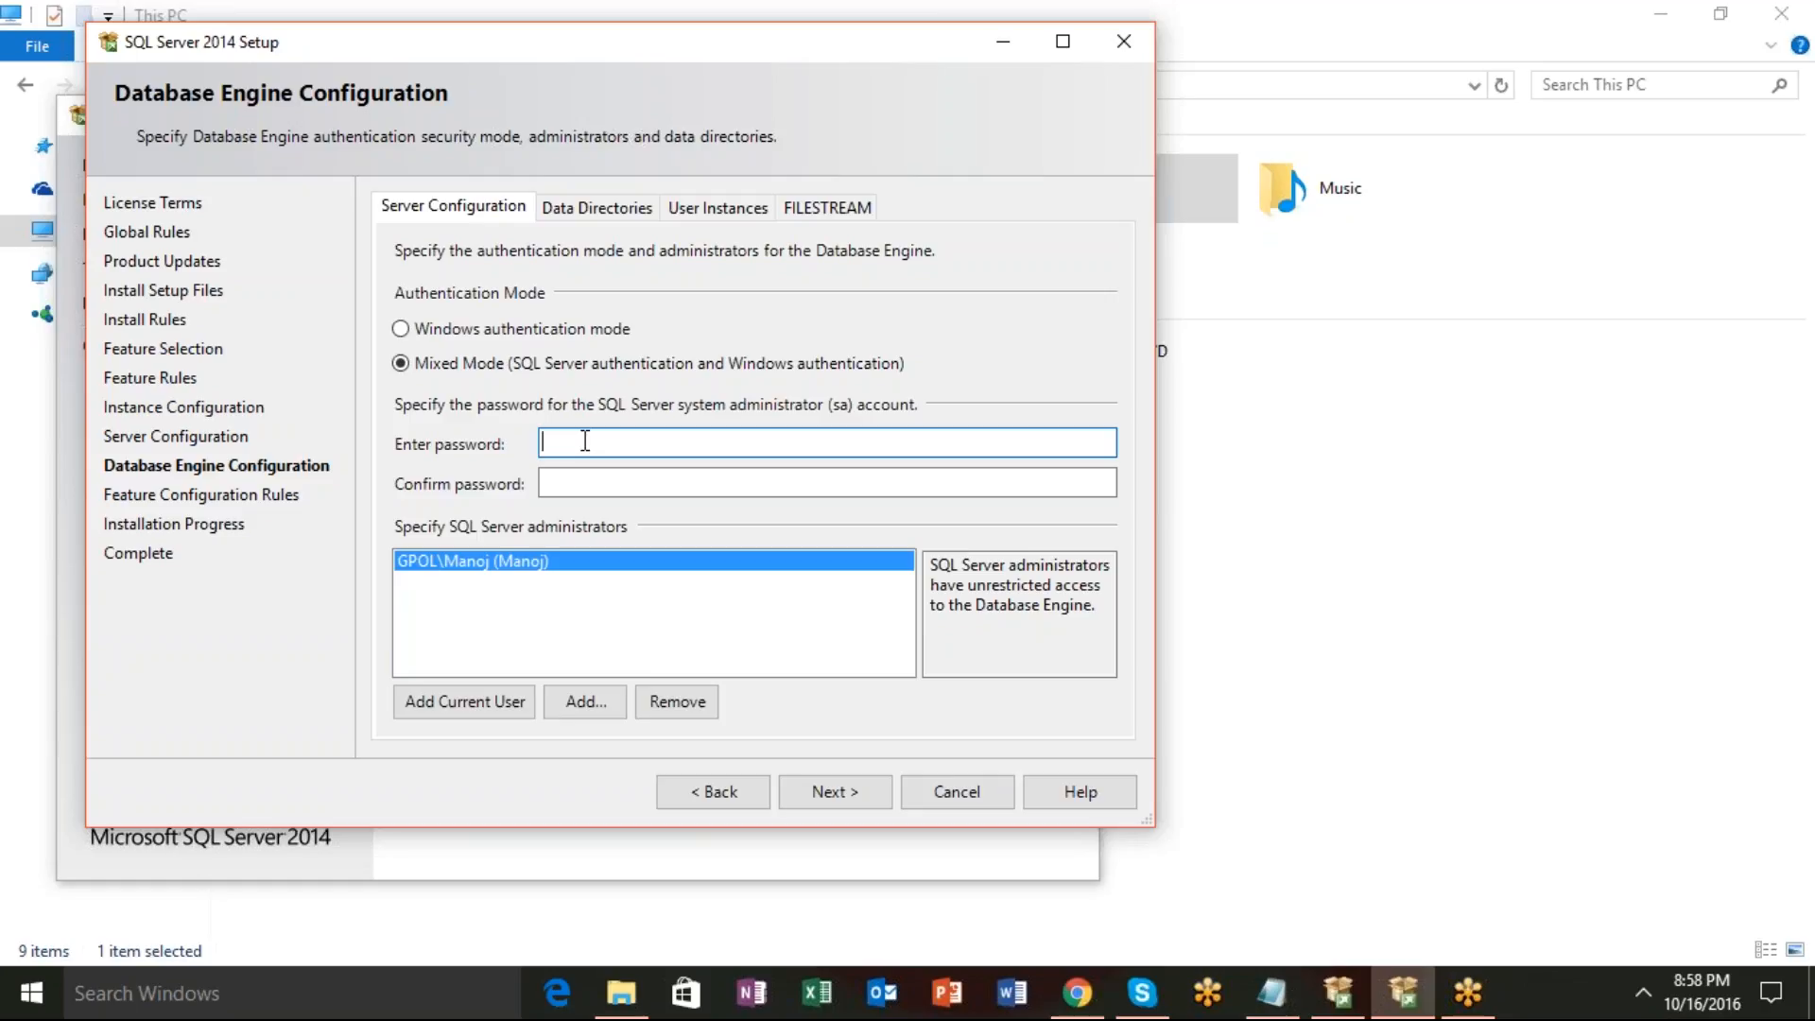
text(*****)
key(Tab)
text(****)
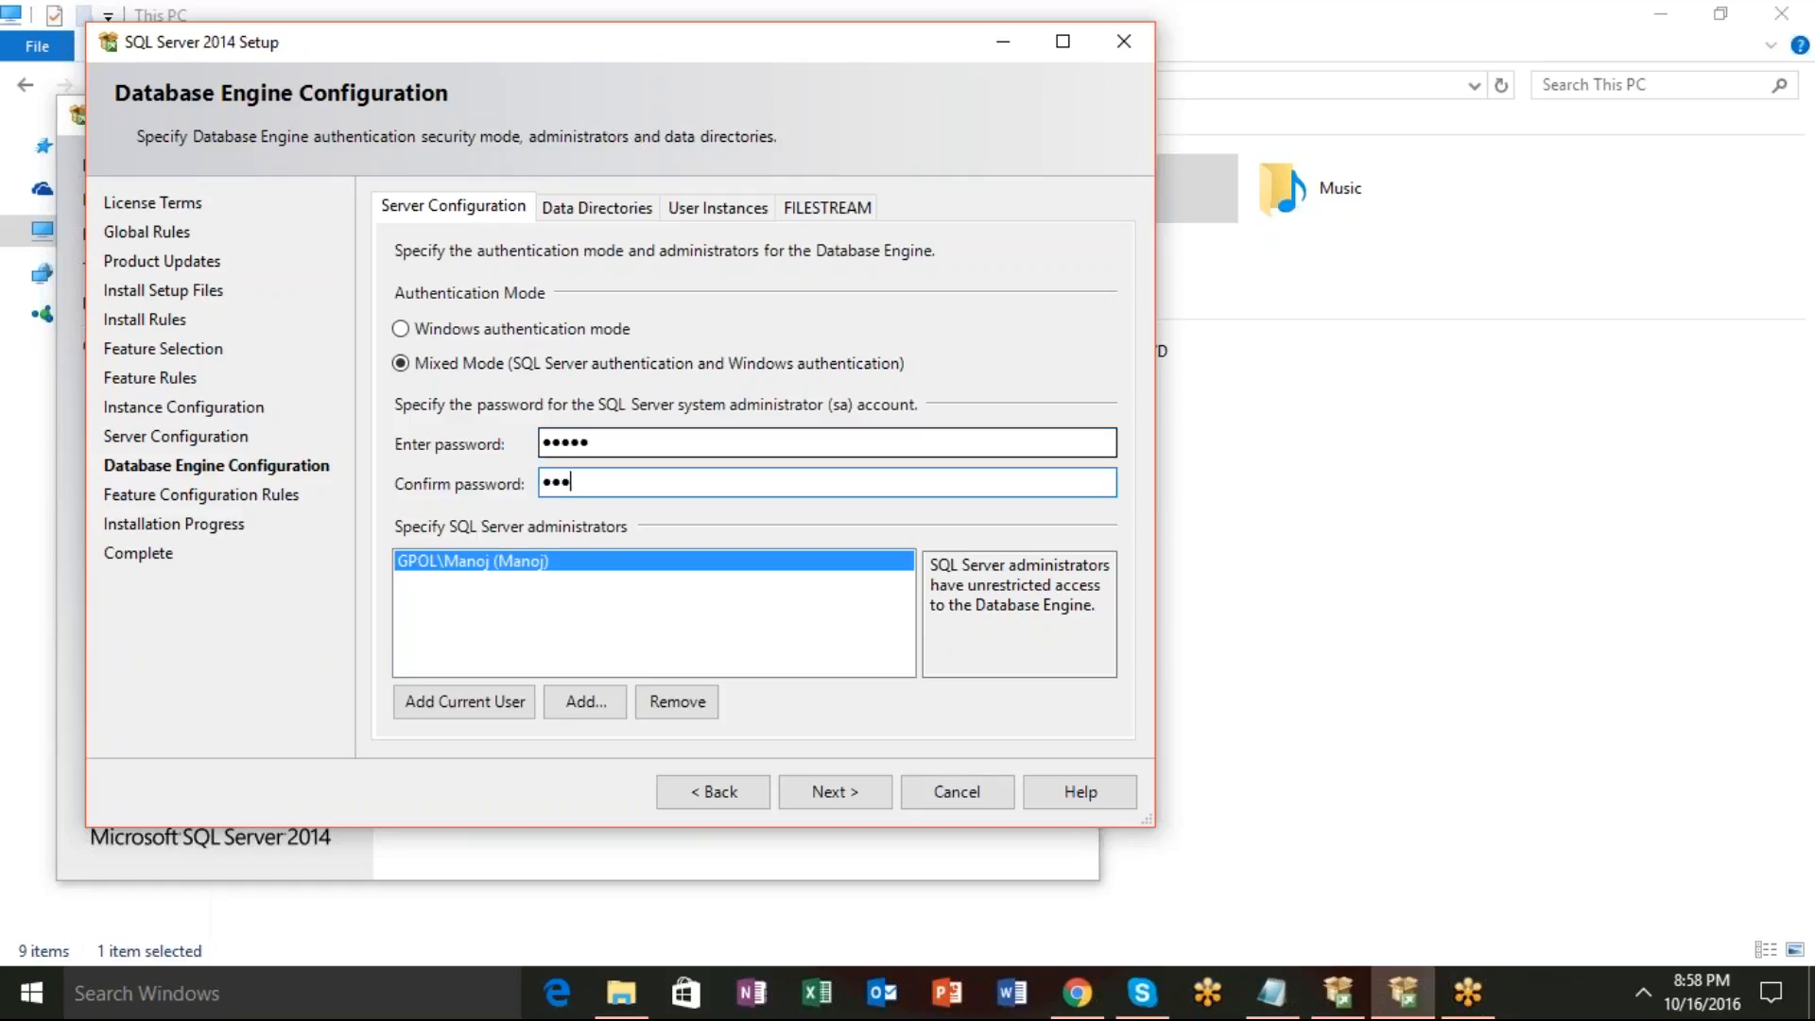
text(*)
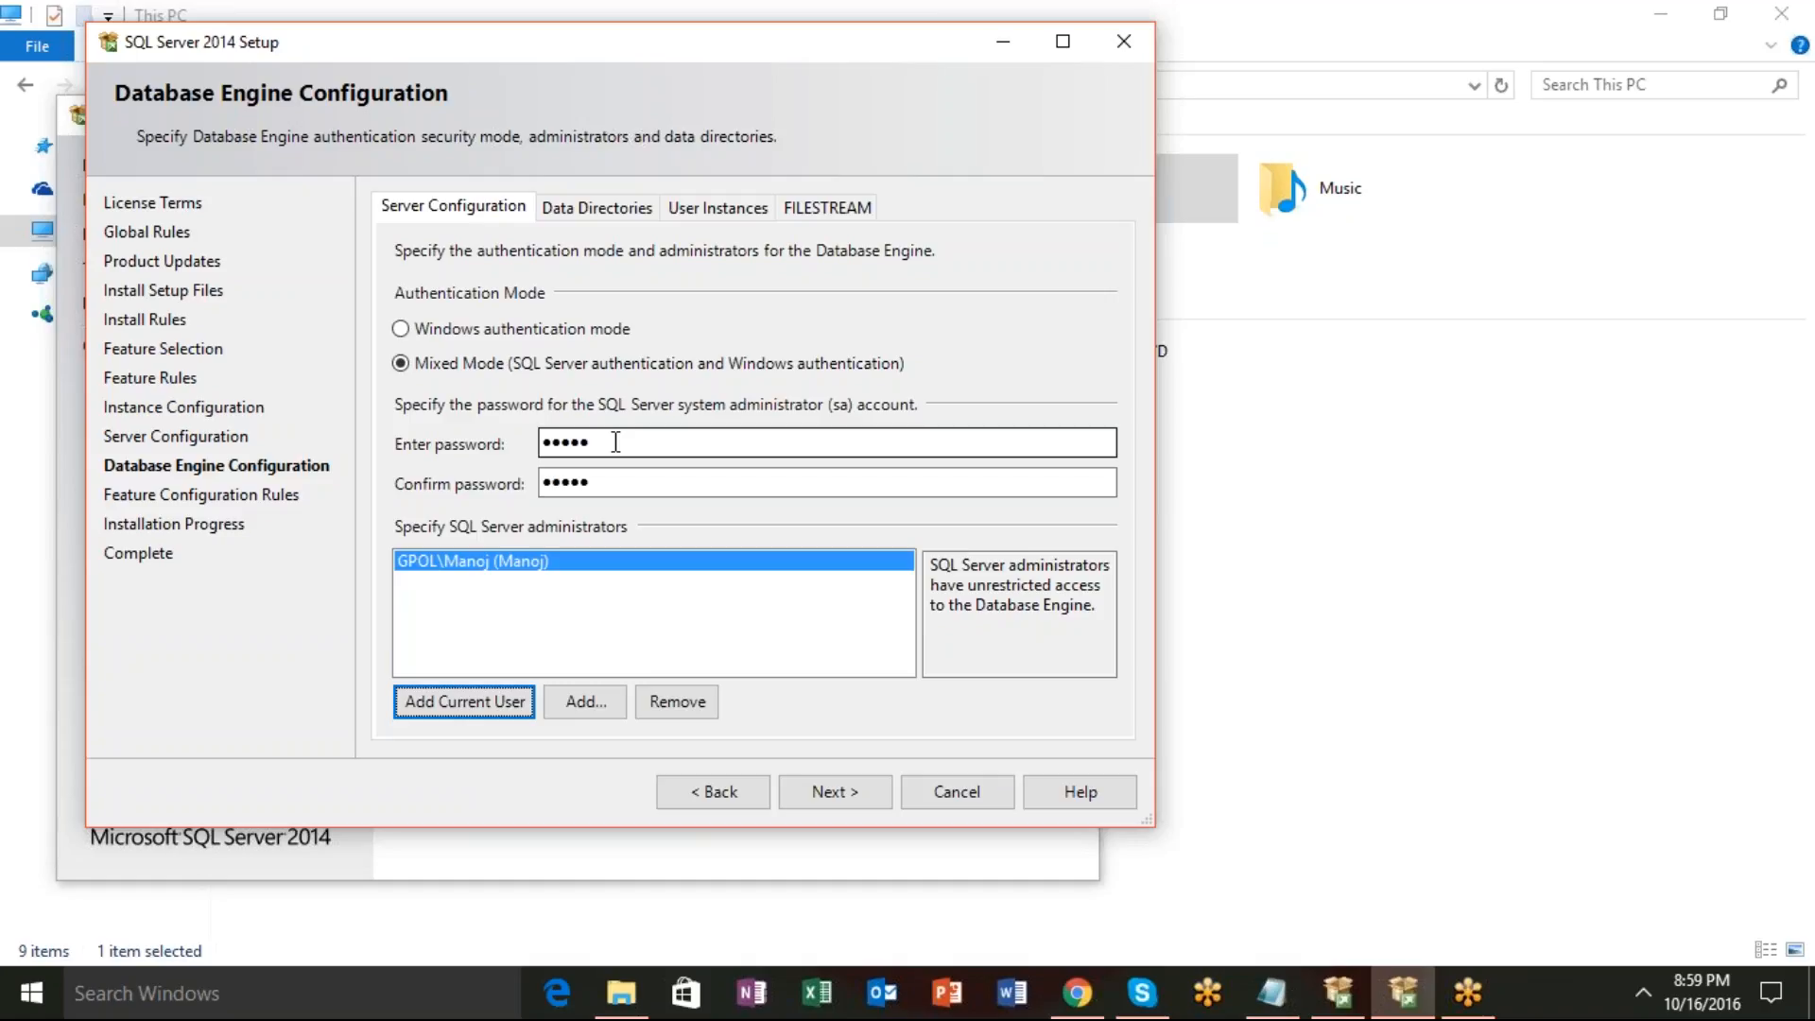
click(861, 802)
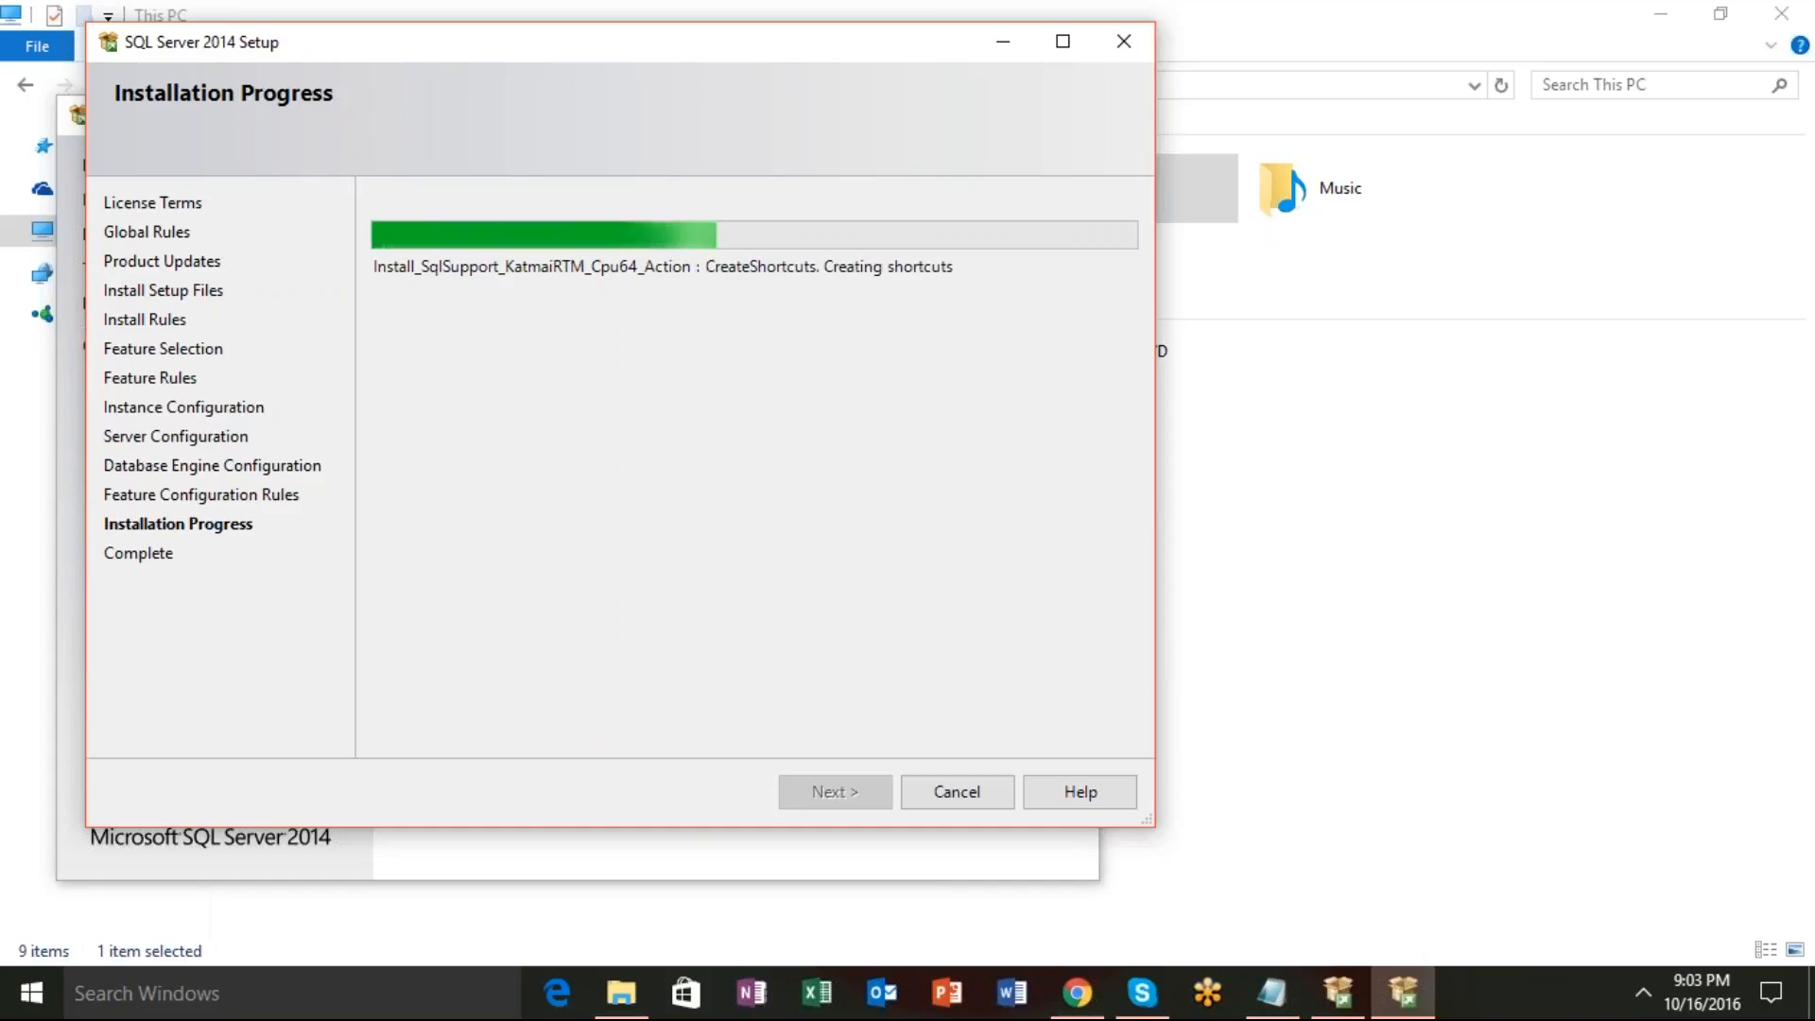
Refresh the Gmail inbox in Chrome, close the blank Edge window, and bring Gmail back.
click(1084, 1000)
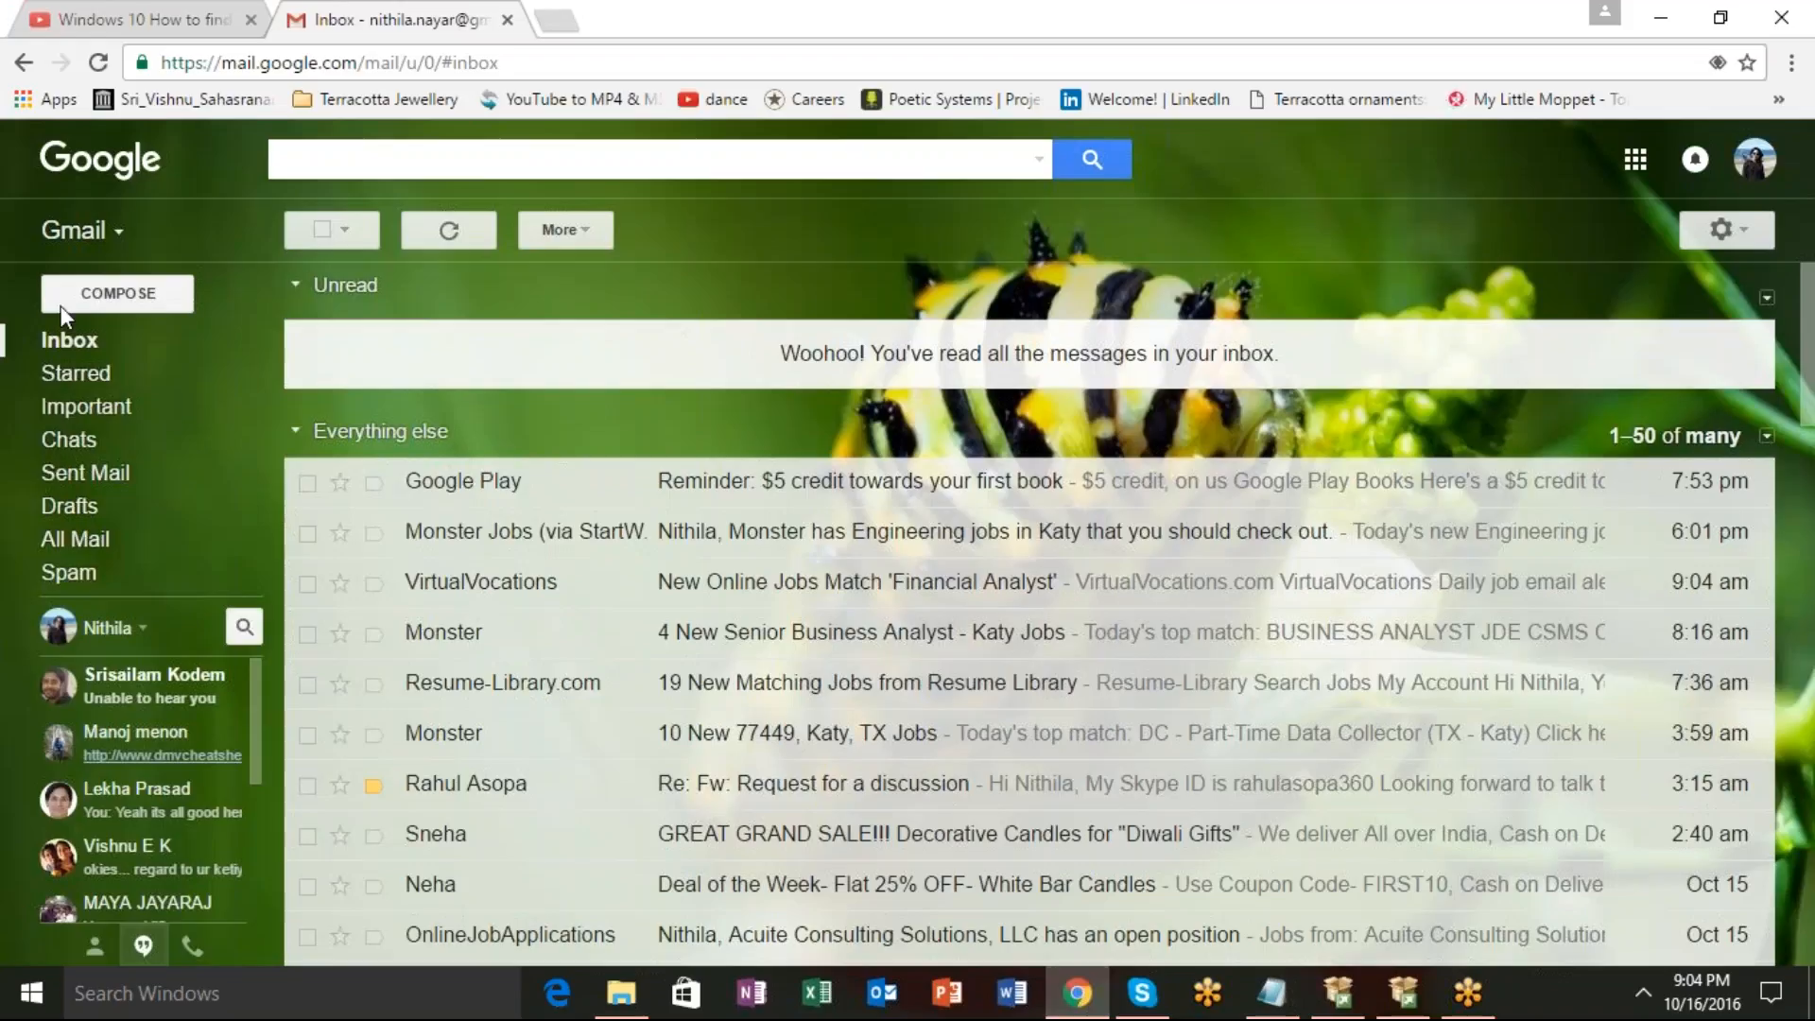
click(104, 359)
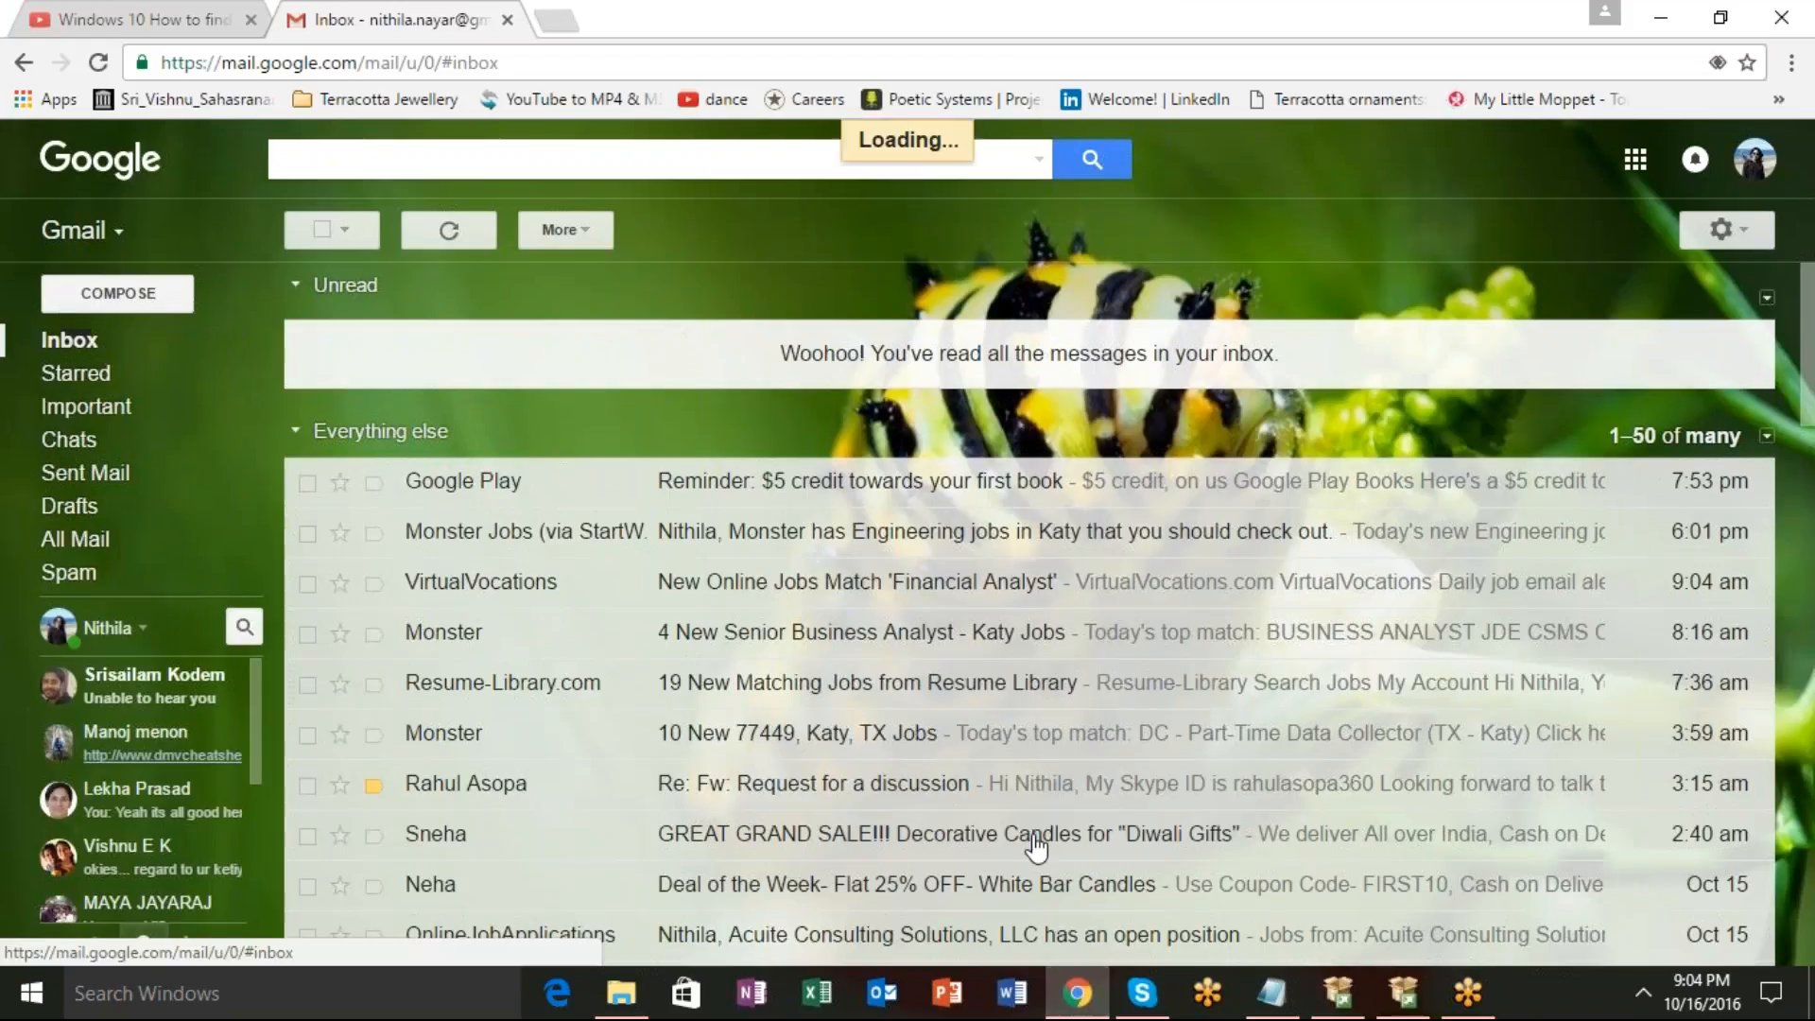
click(1079, 997)
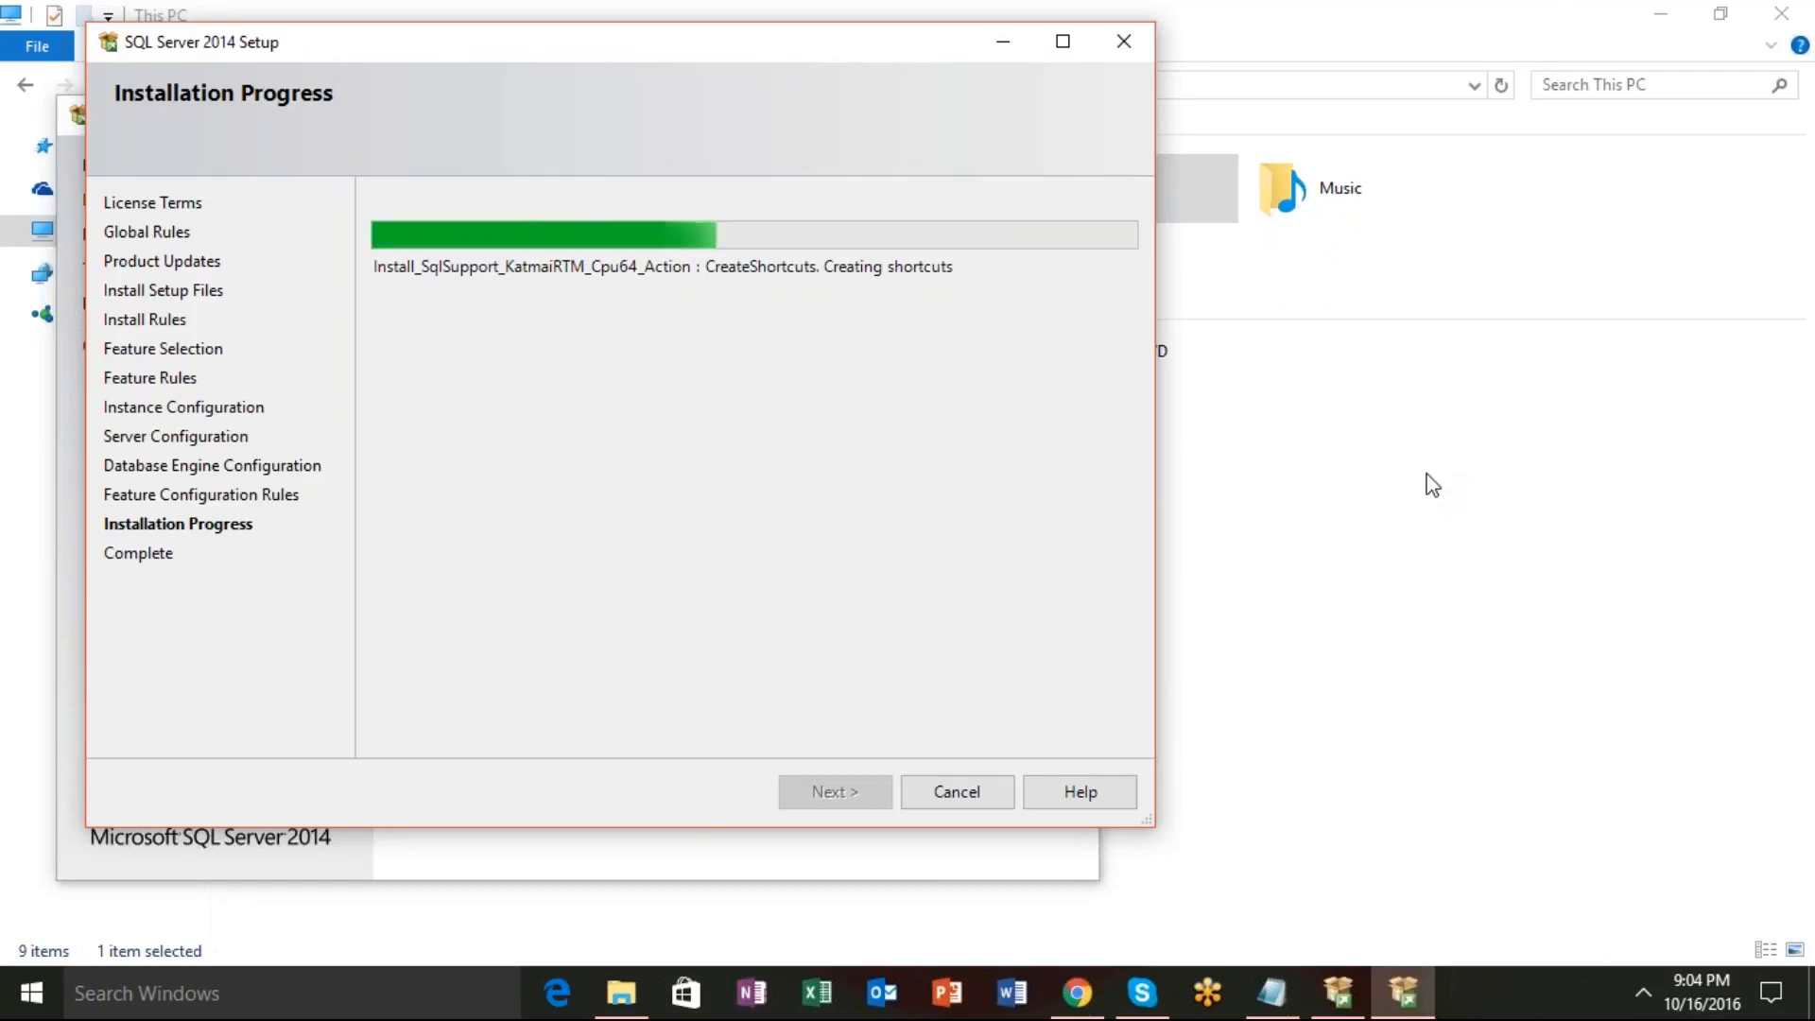
mouse_move(1092, 1005)
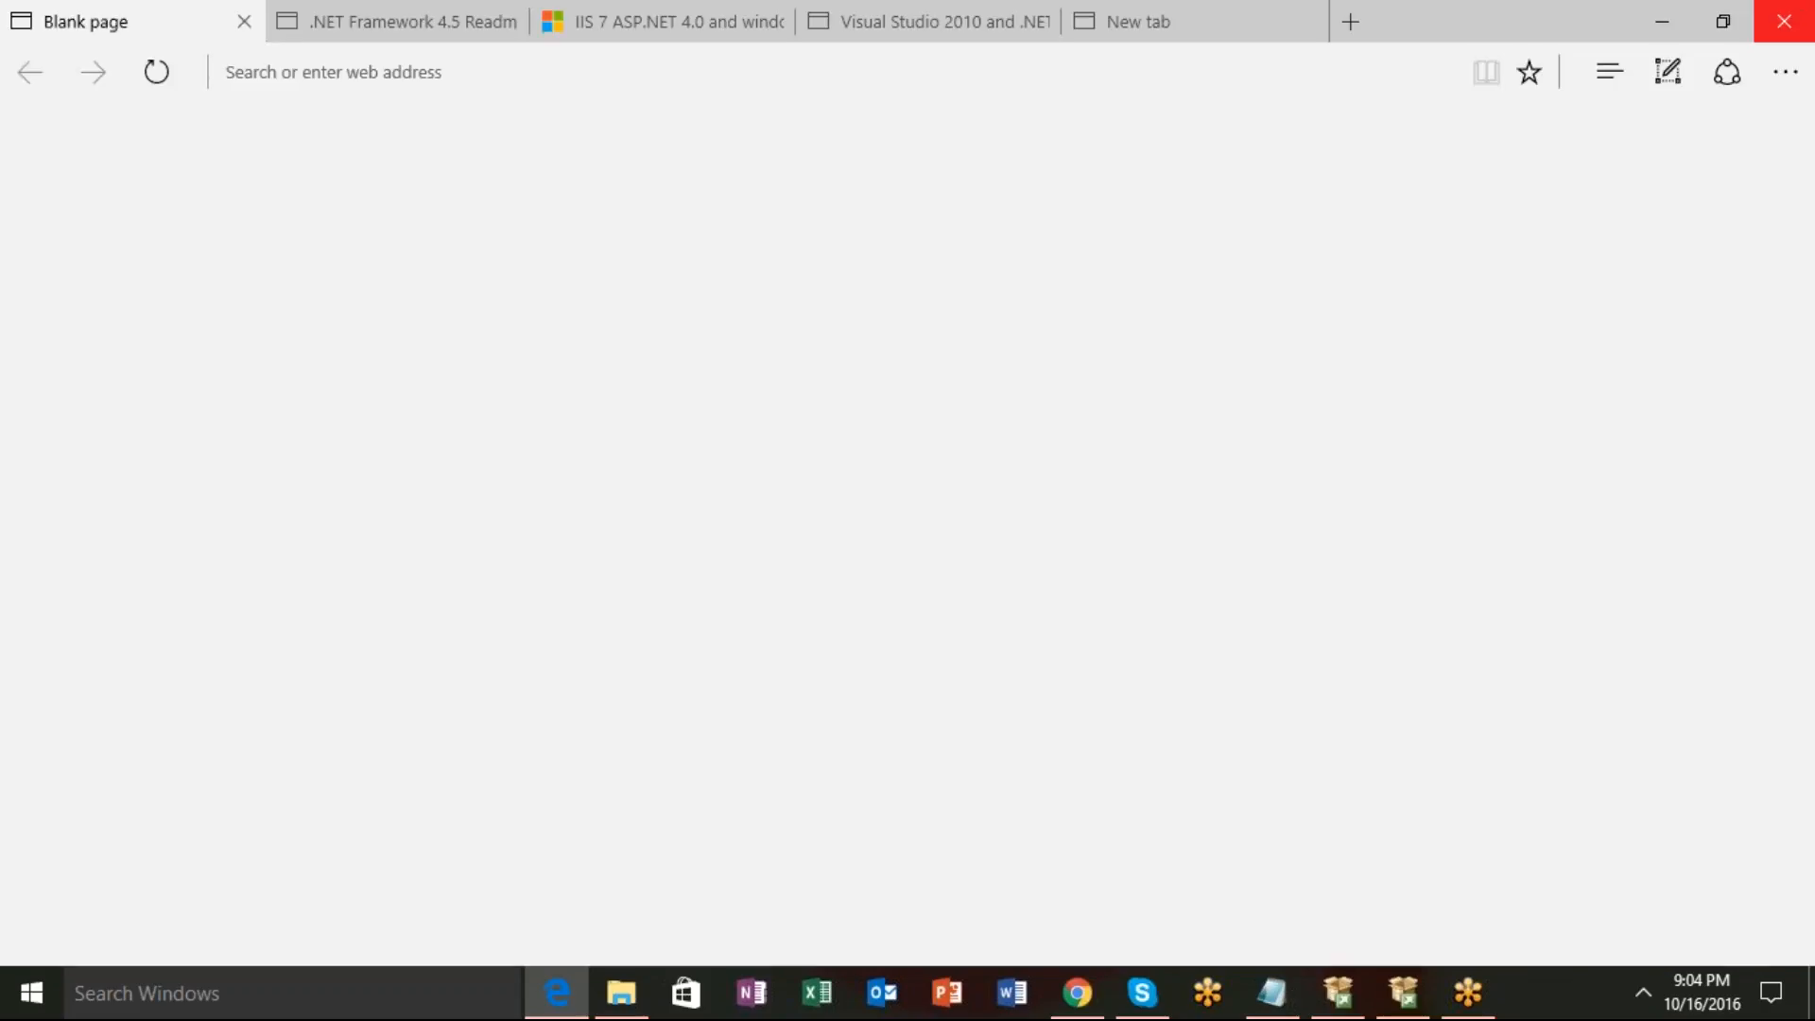
click(1777, 22)
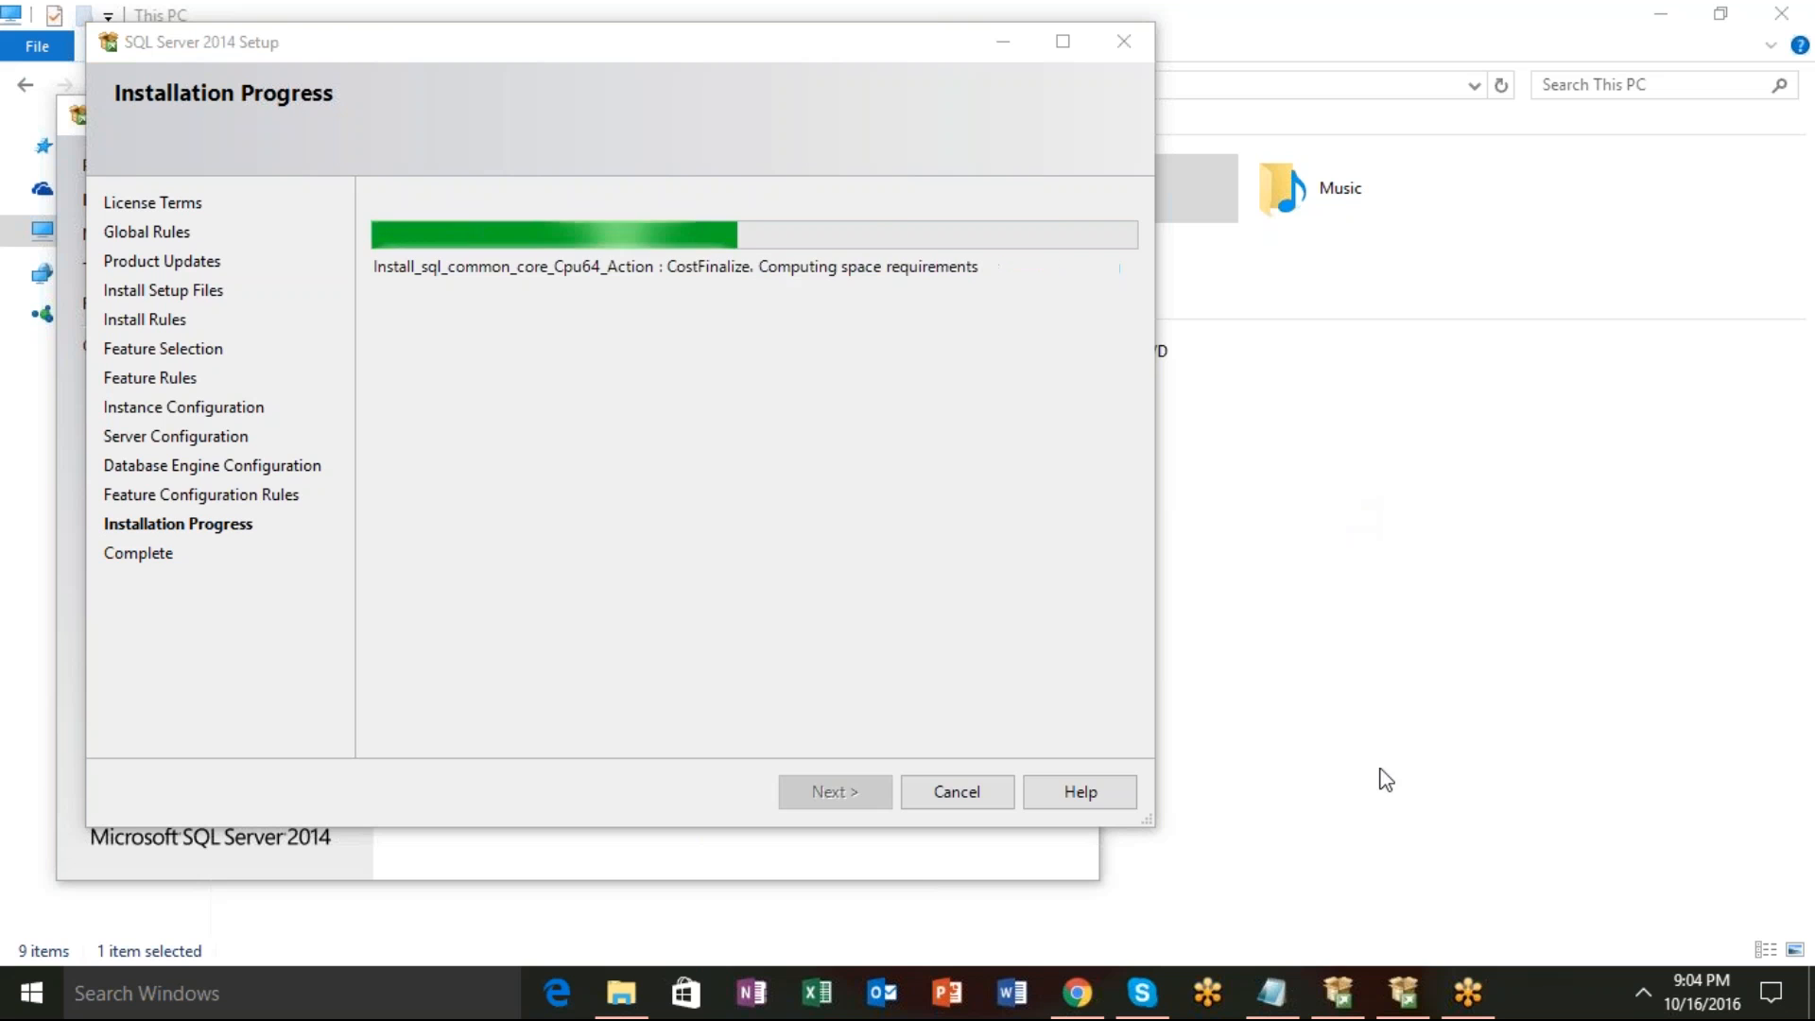
click(1078, 993)
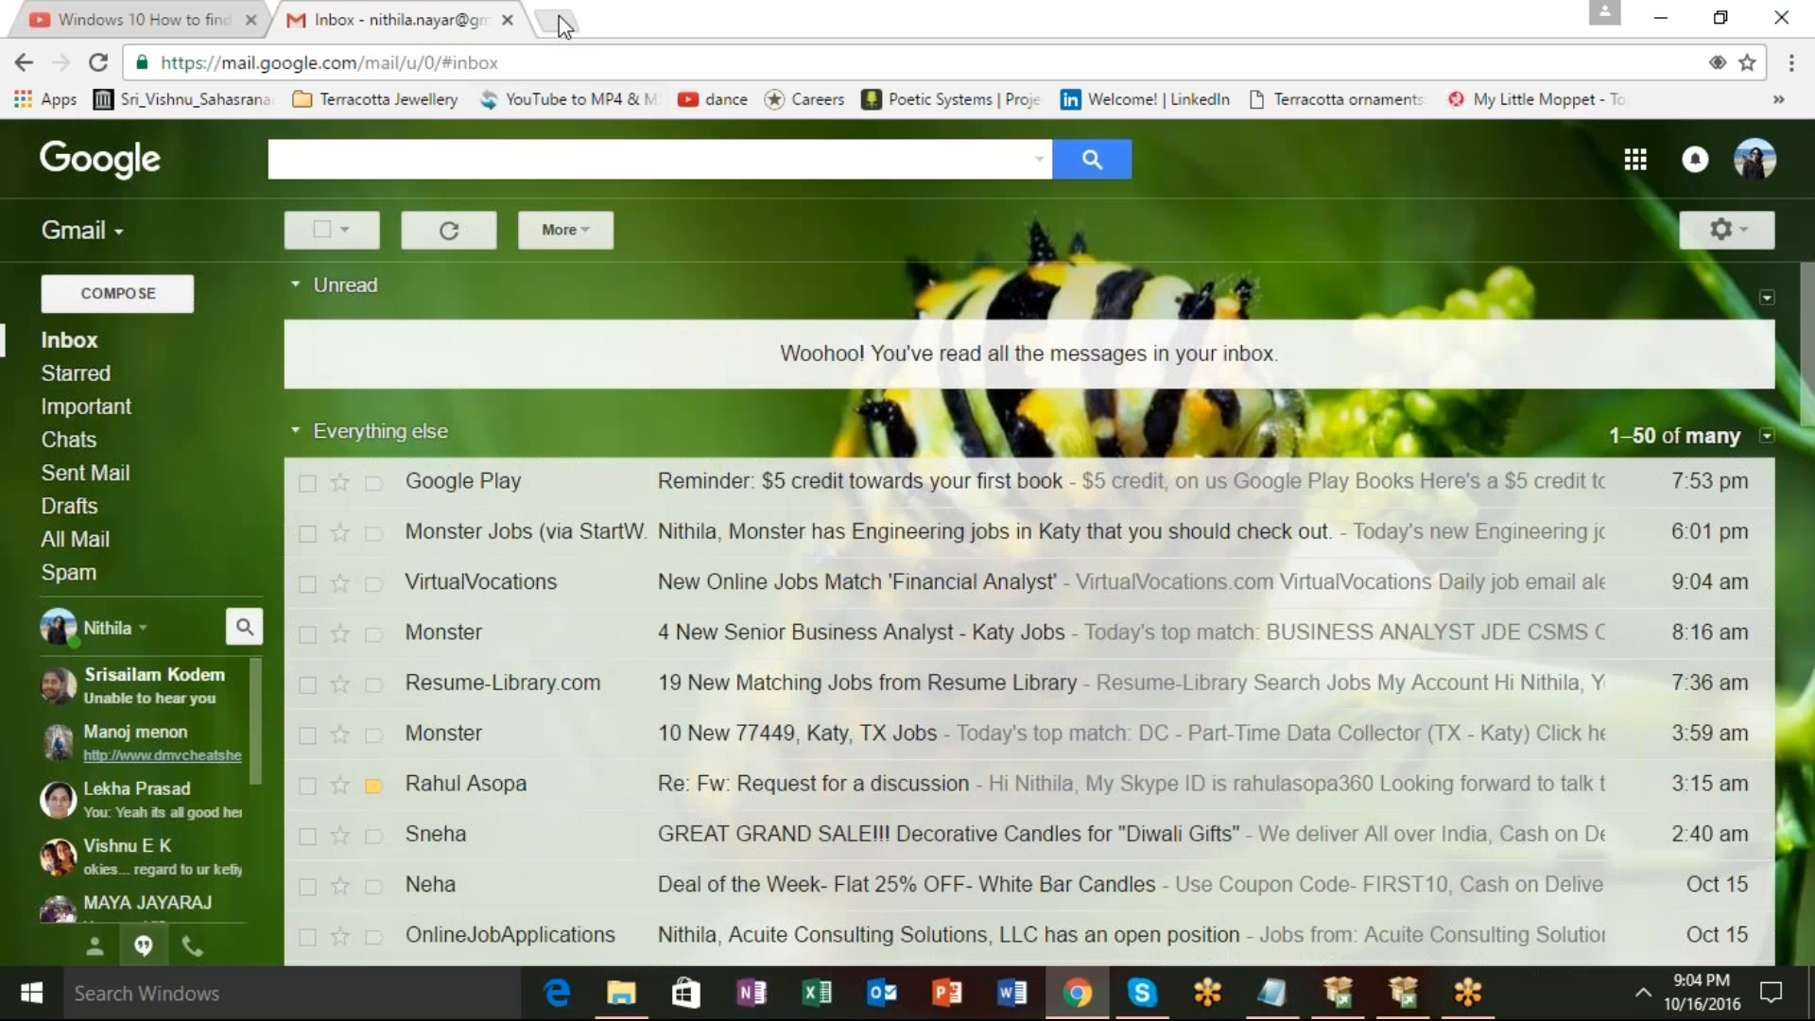
Download AssetMngt.bak from its pasted Google Drive link, then bring up File Explorer at This PC.
click(559, 17)
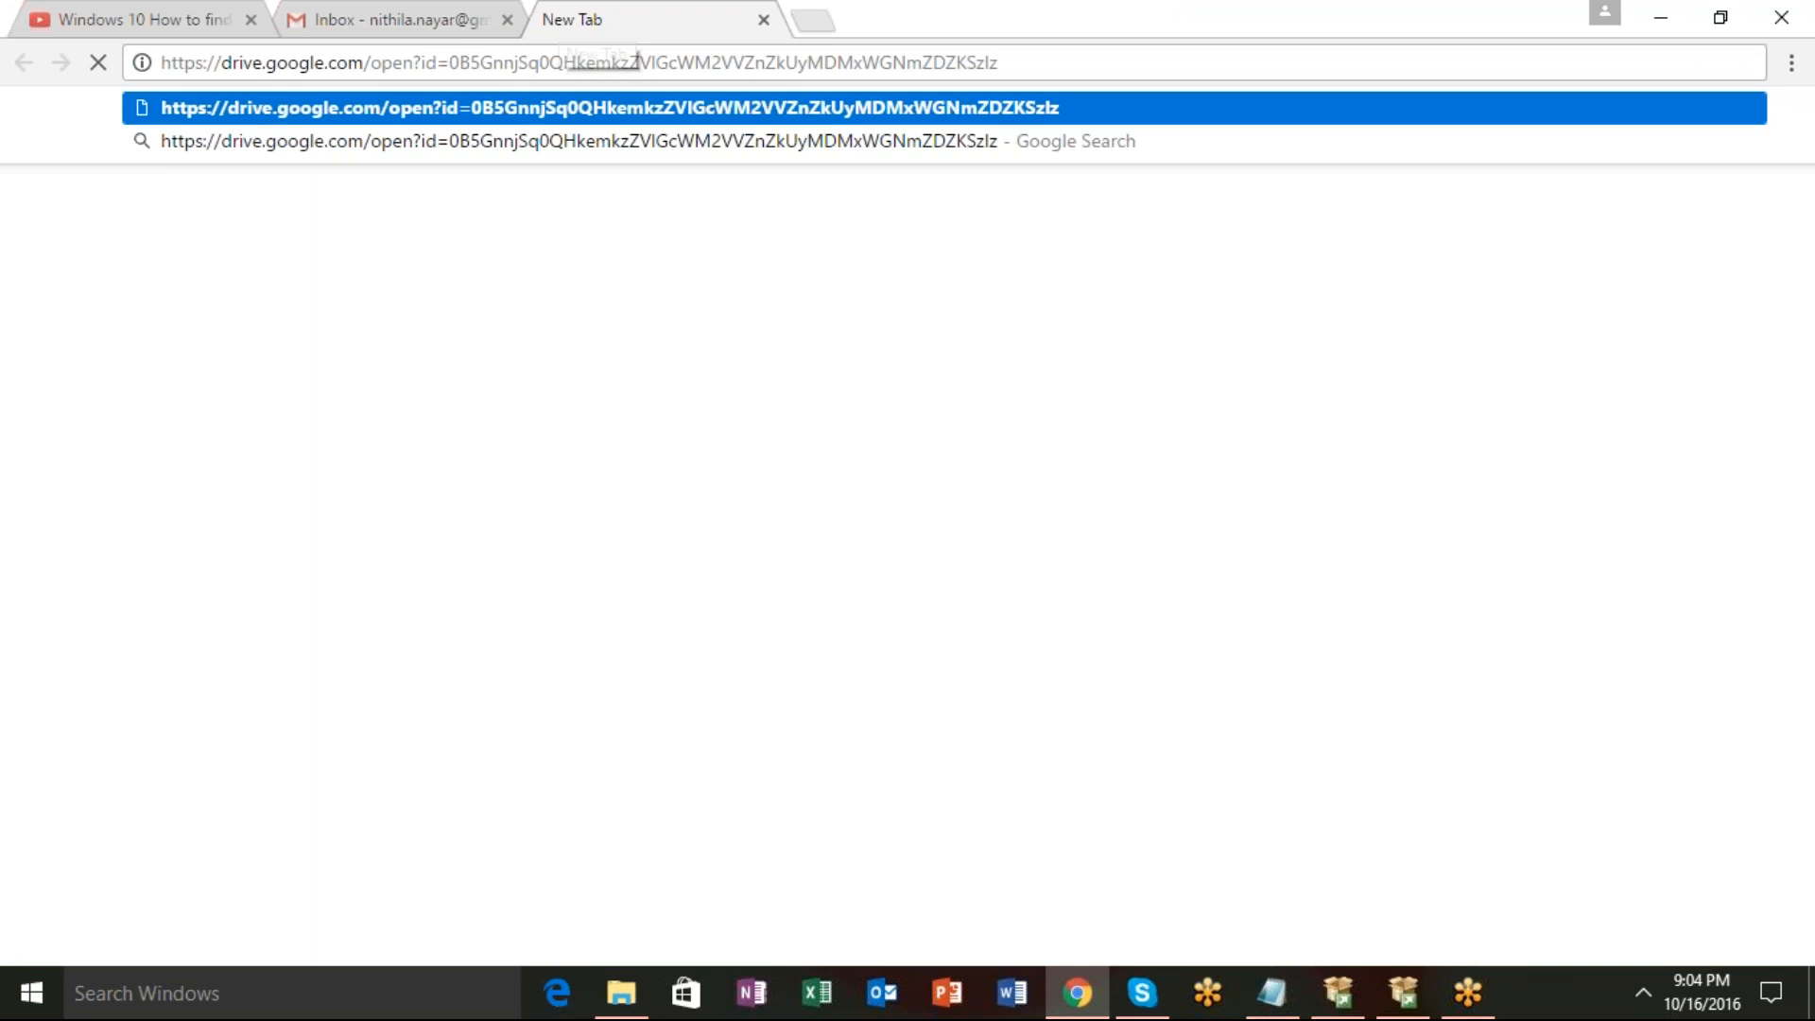
key(Return)
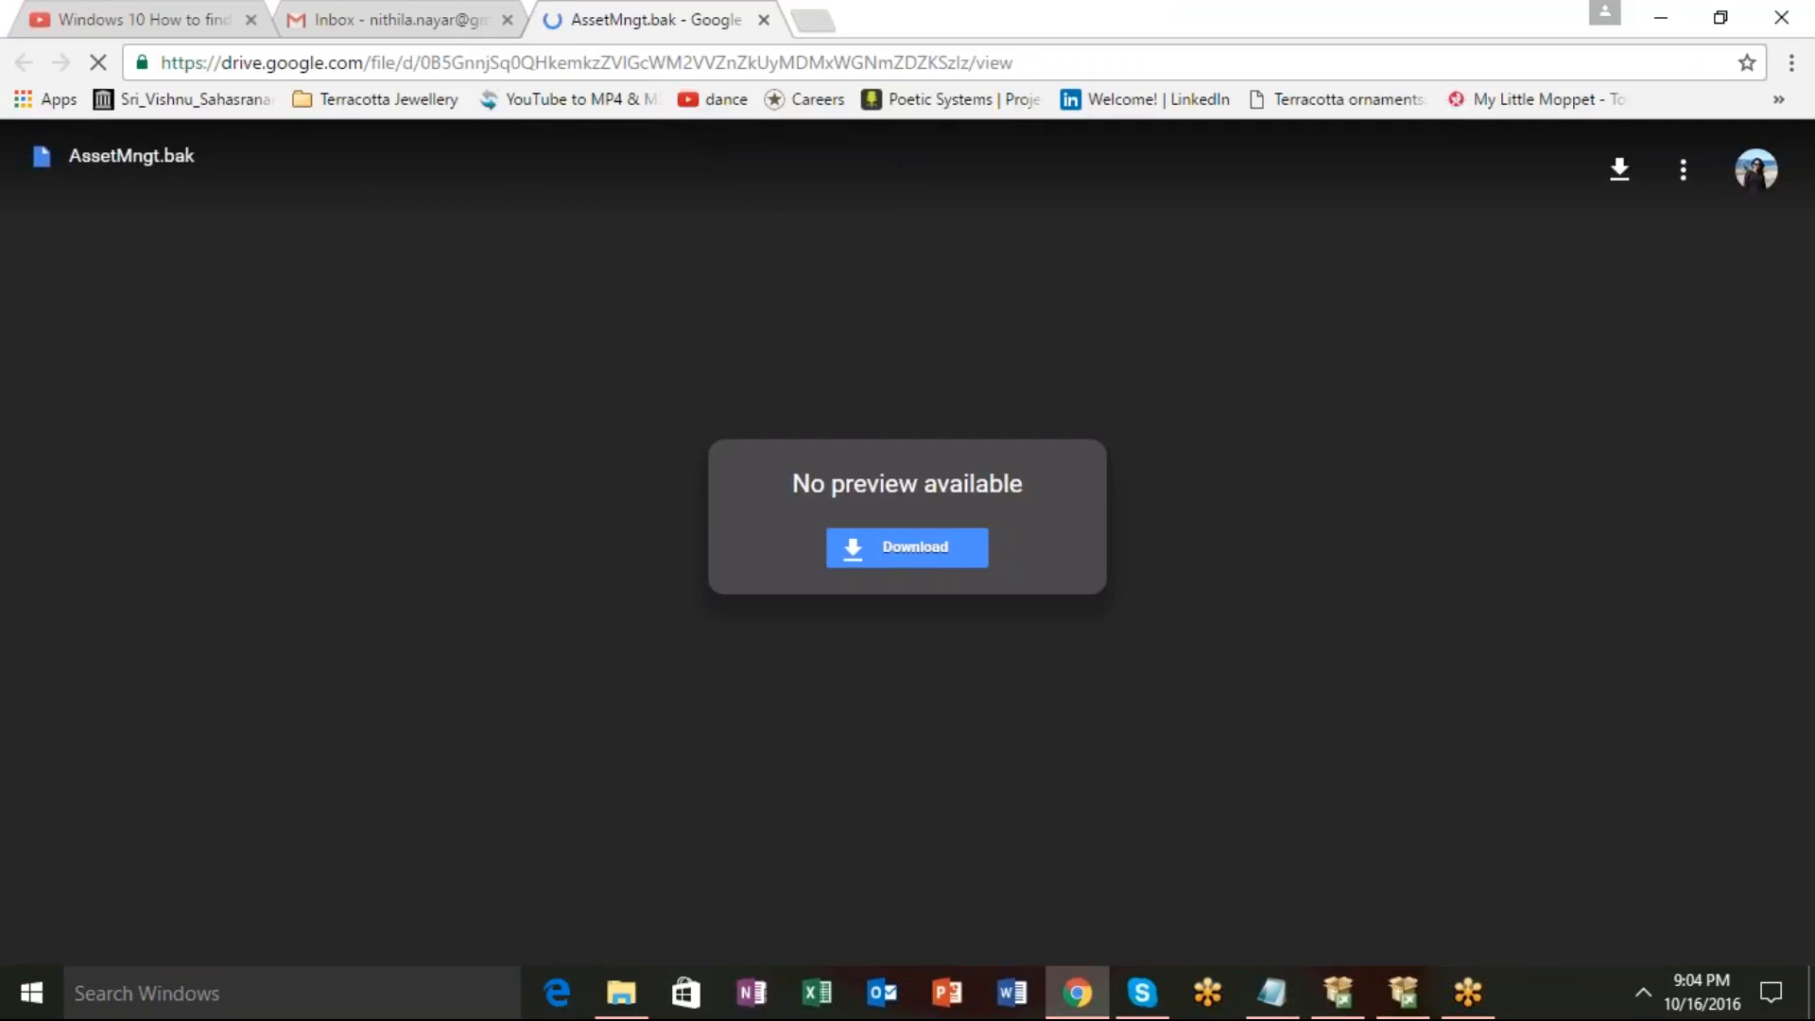
click(946, 558)
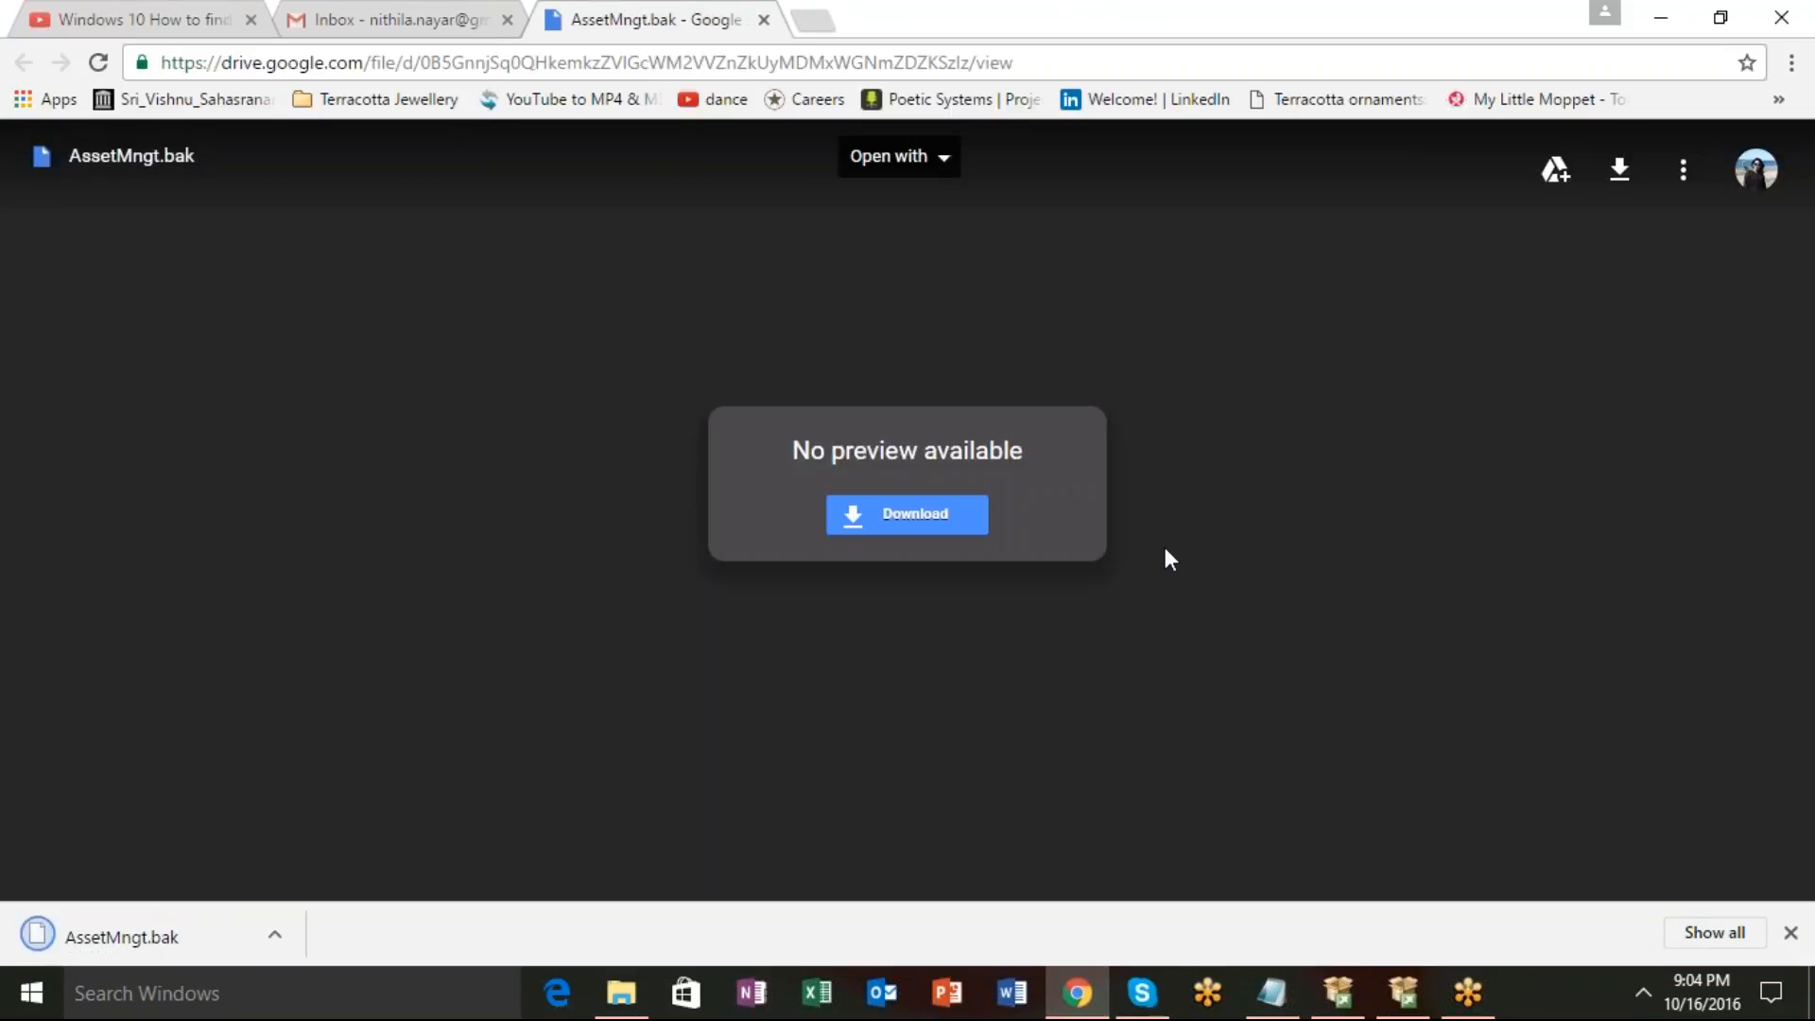
click(280, 934)
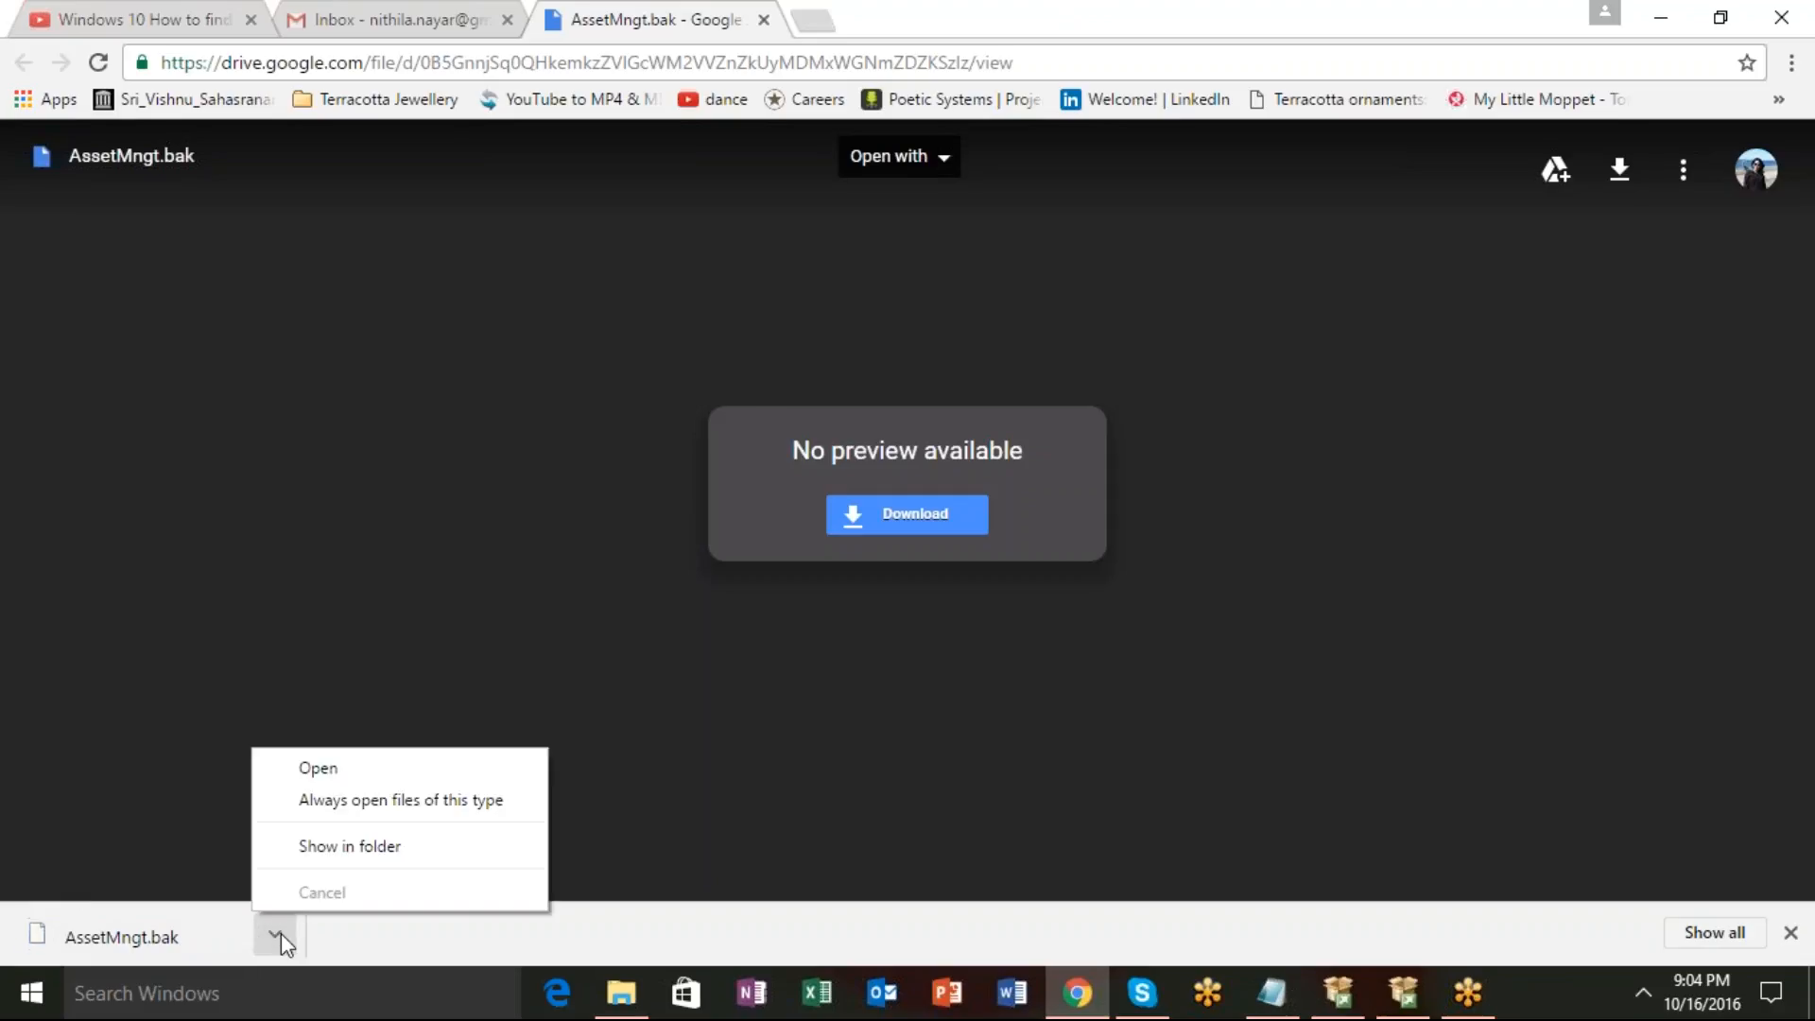
click(622, 993)
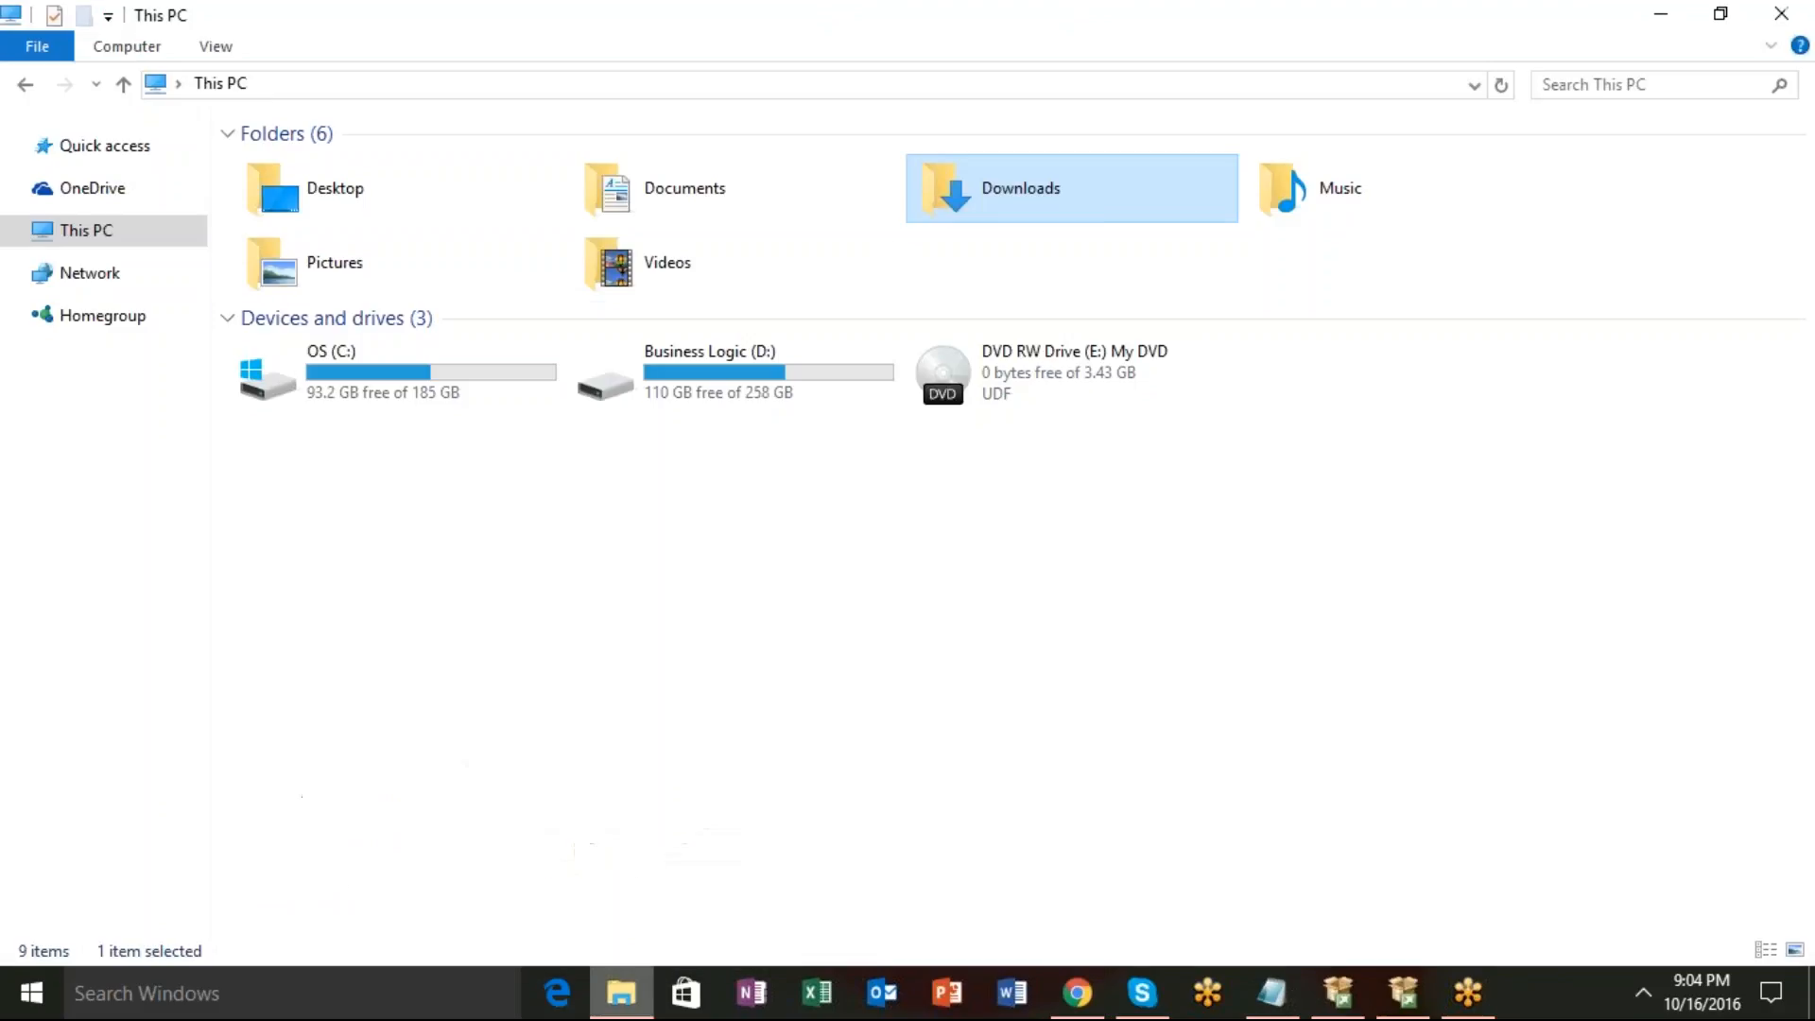
Open the Downloads folder from This PC to list AssetMngt.bak with the installers.
double_click(1096, 213)
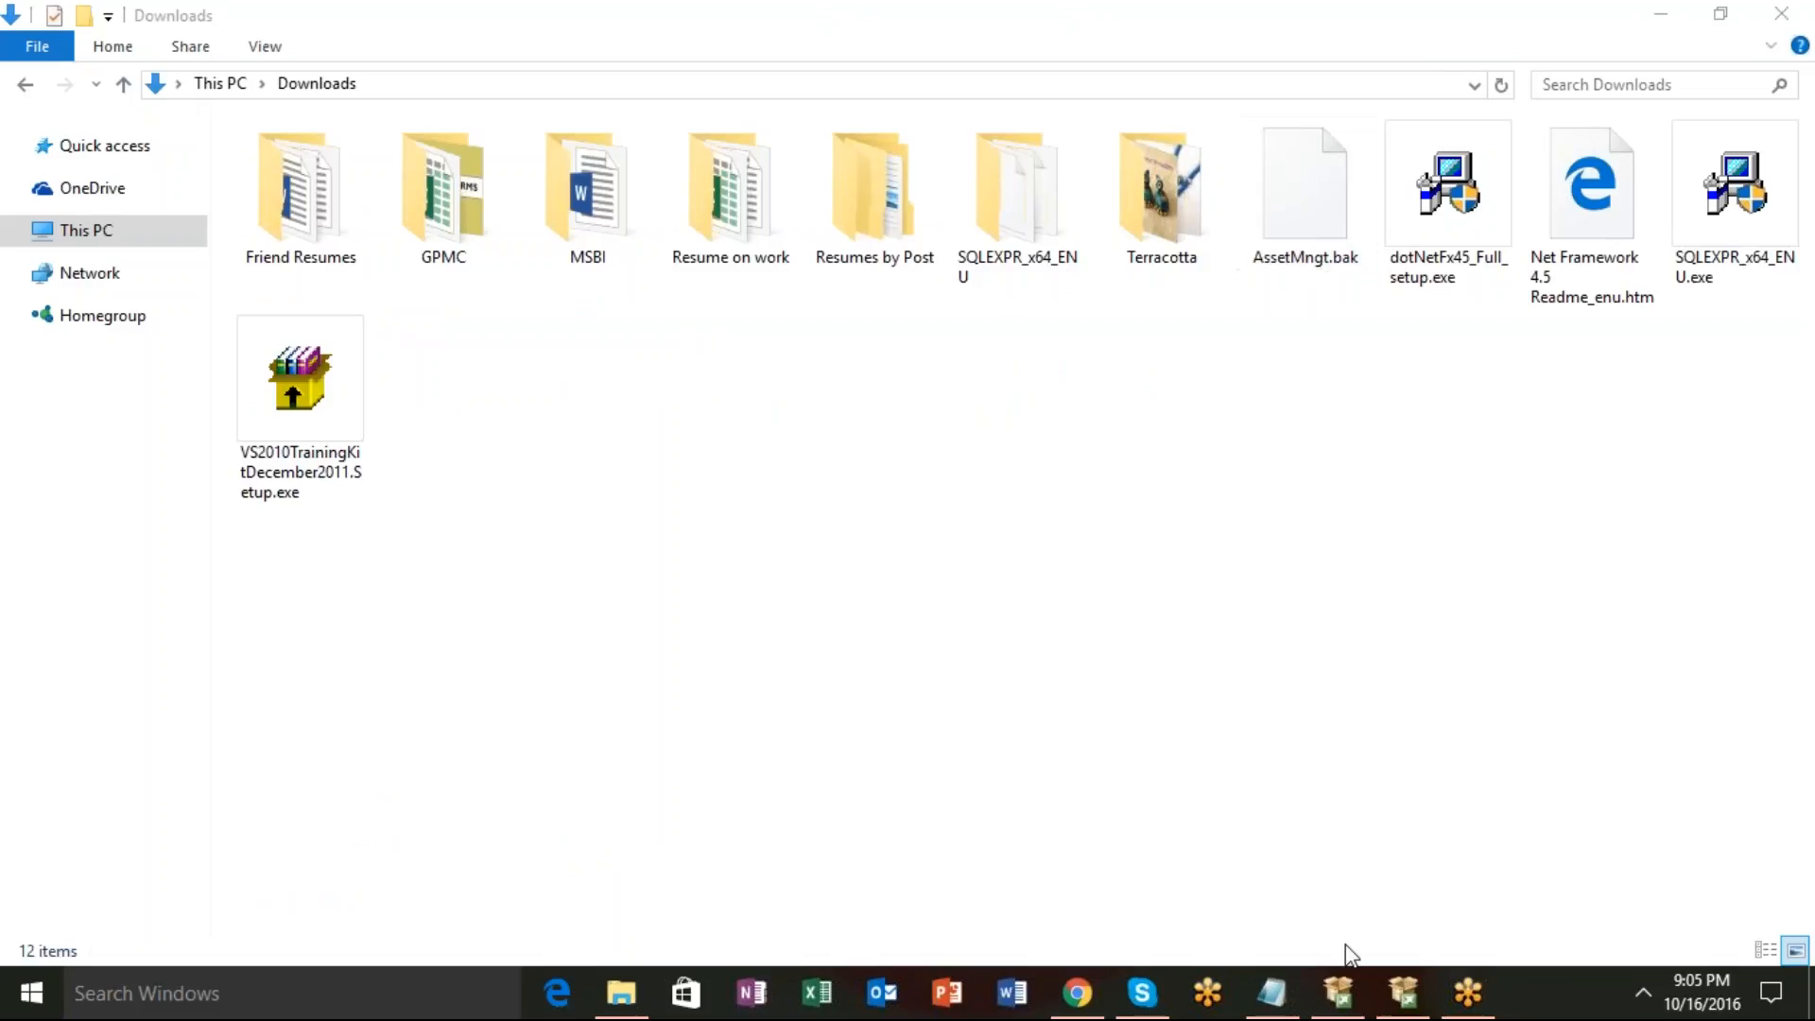
Return to the SQL Server 2014 setup and let it run until all features report Succeeded.
click(1333, 1015)
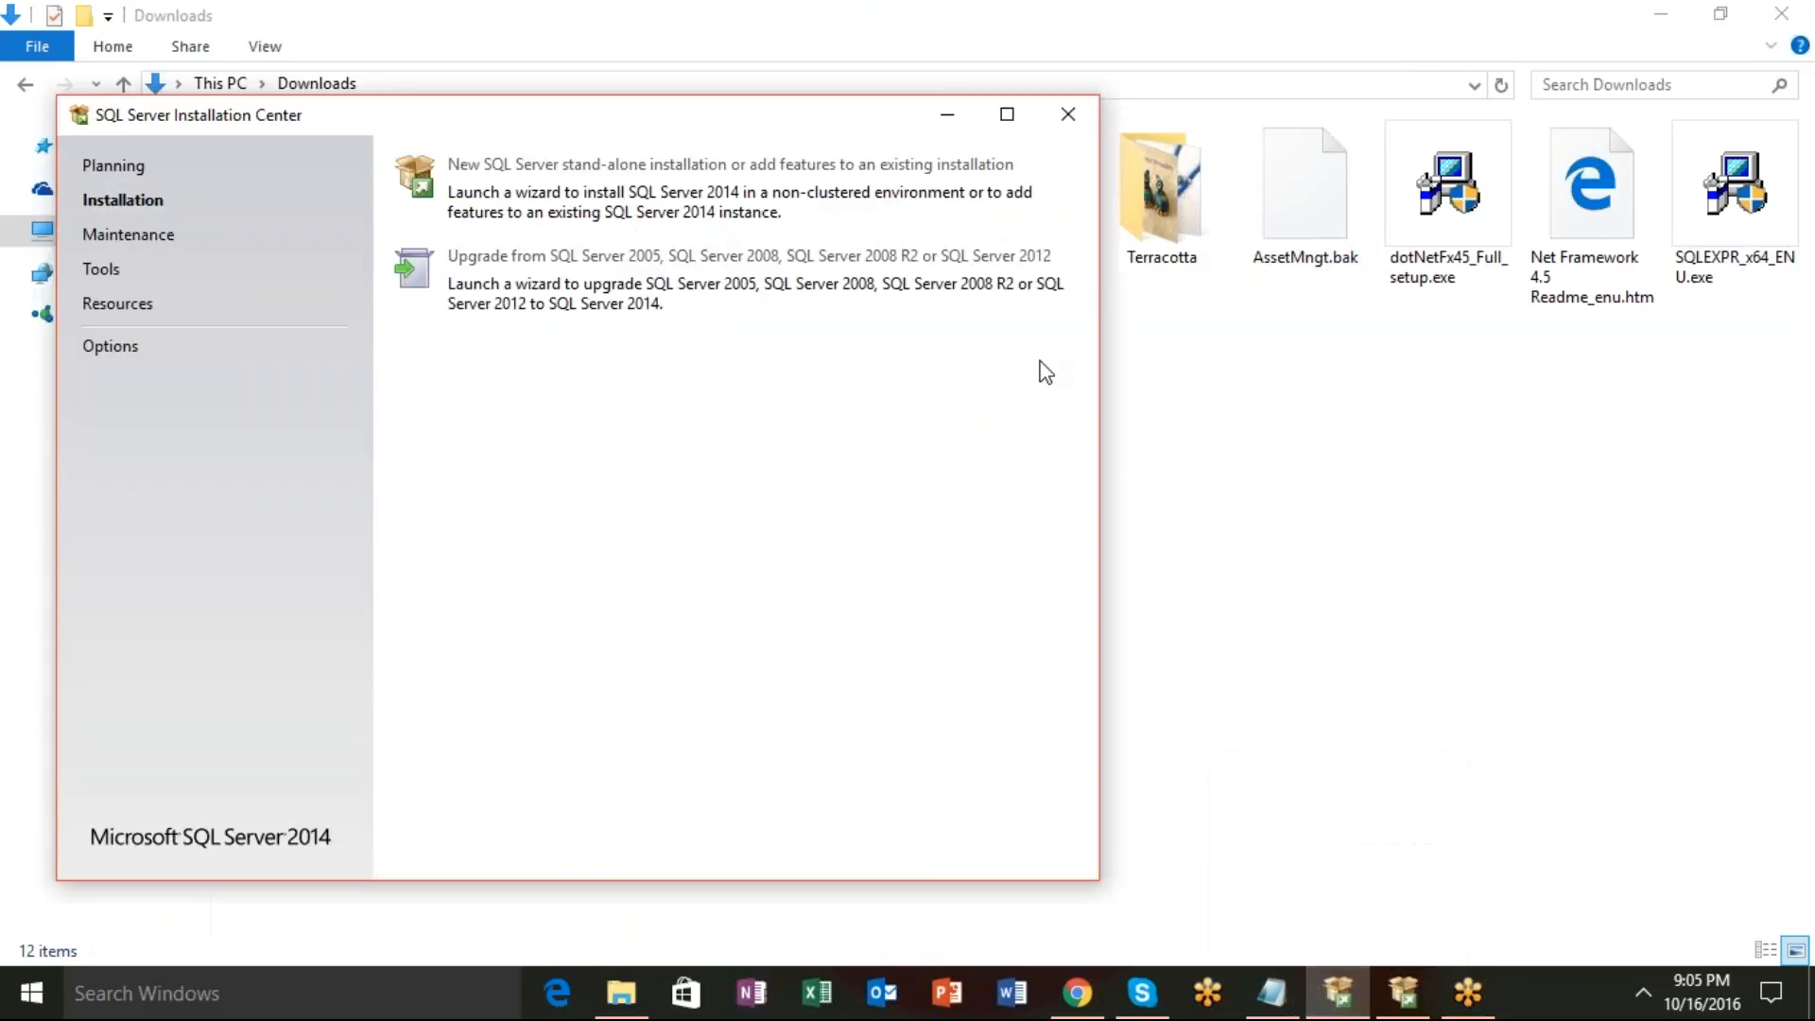
click(1403, 993)
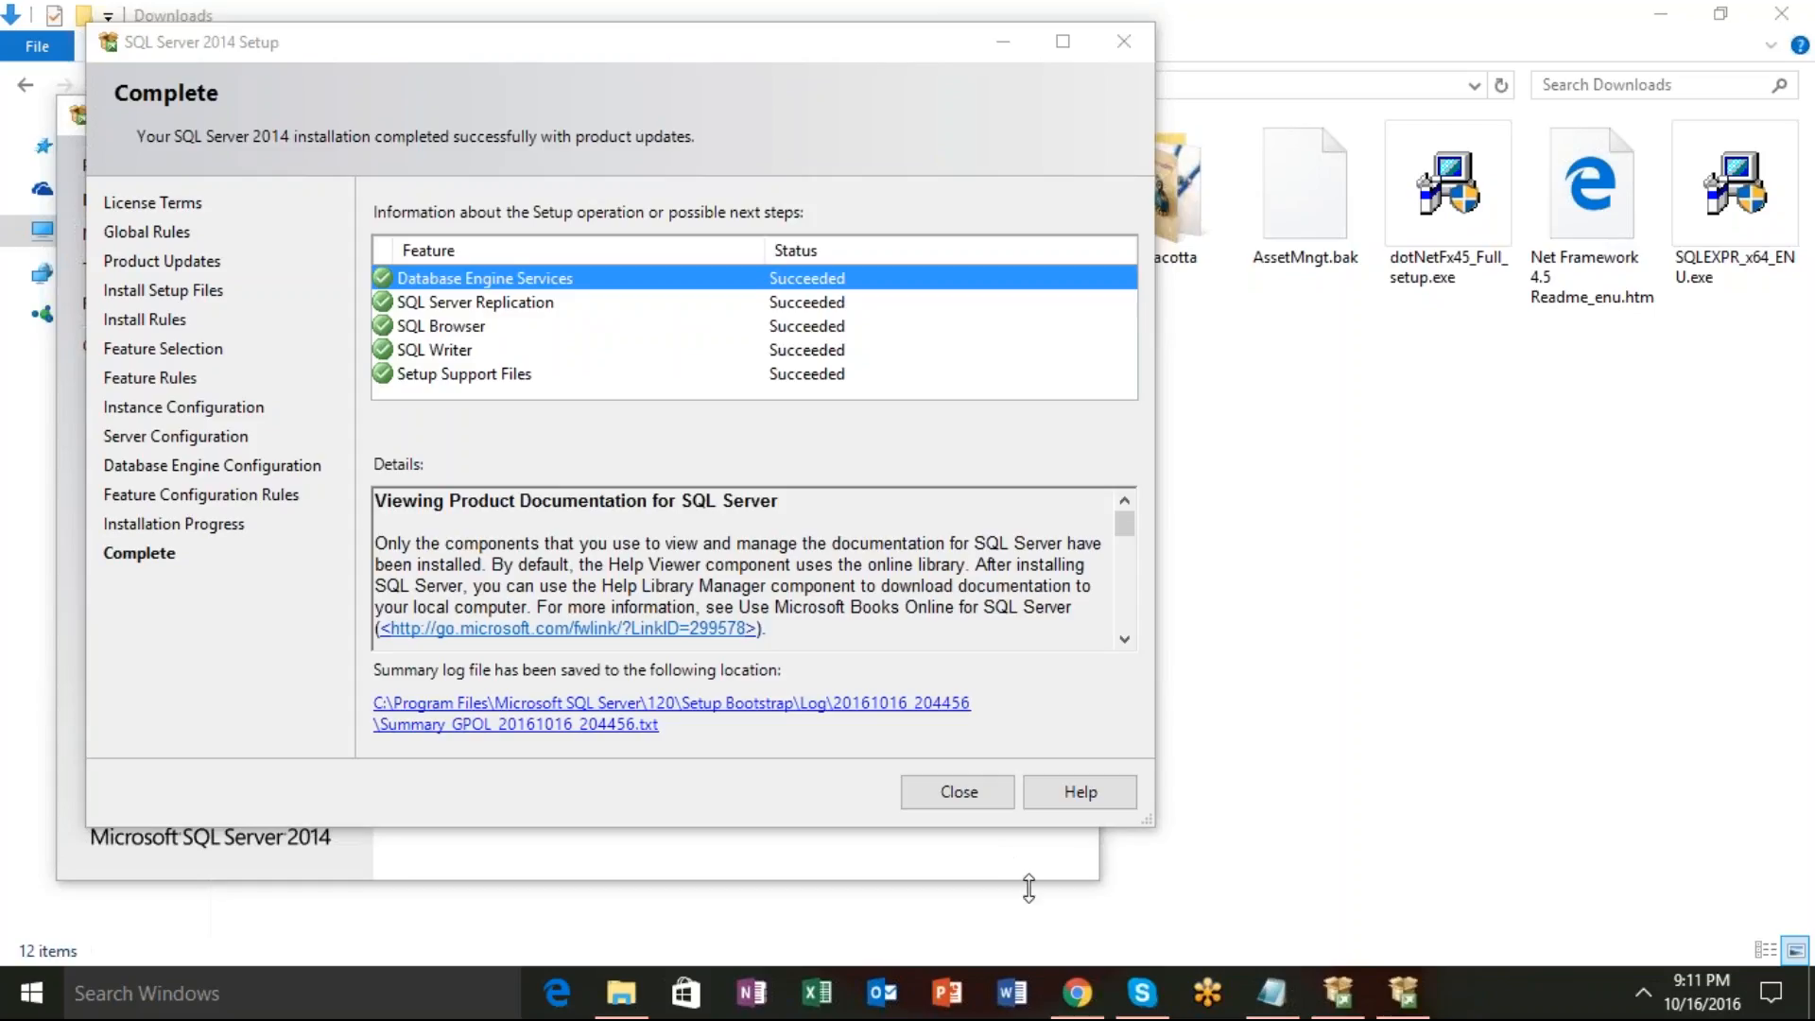
Close the completed setup summary and the SQL Server Installation Center window.
click(959, 792)
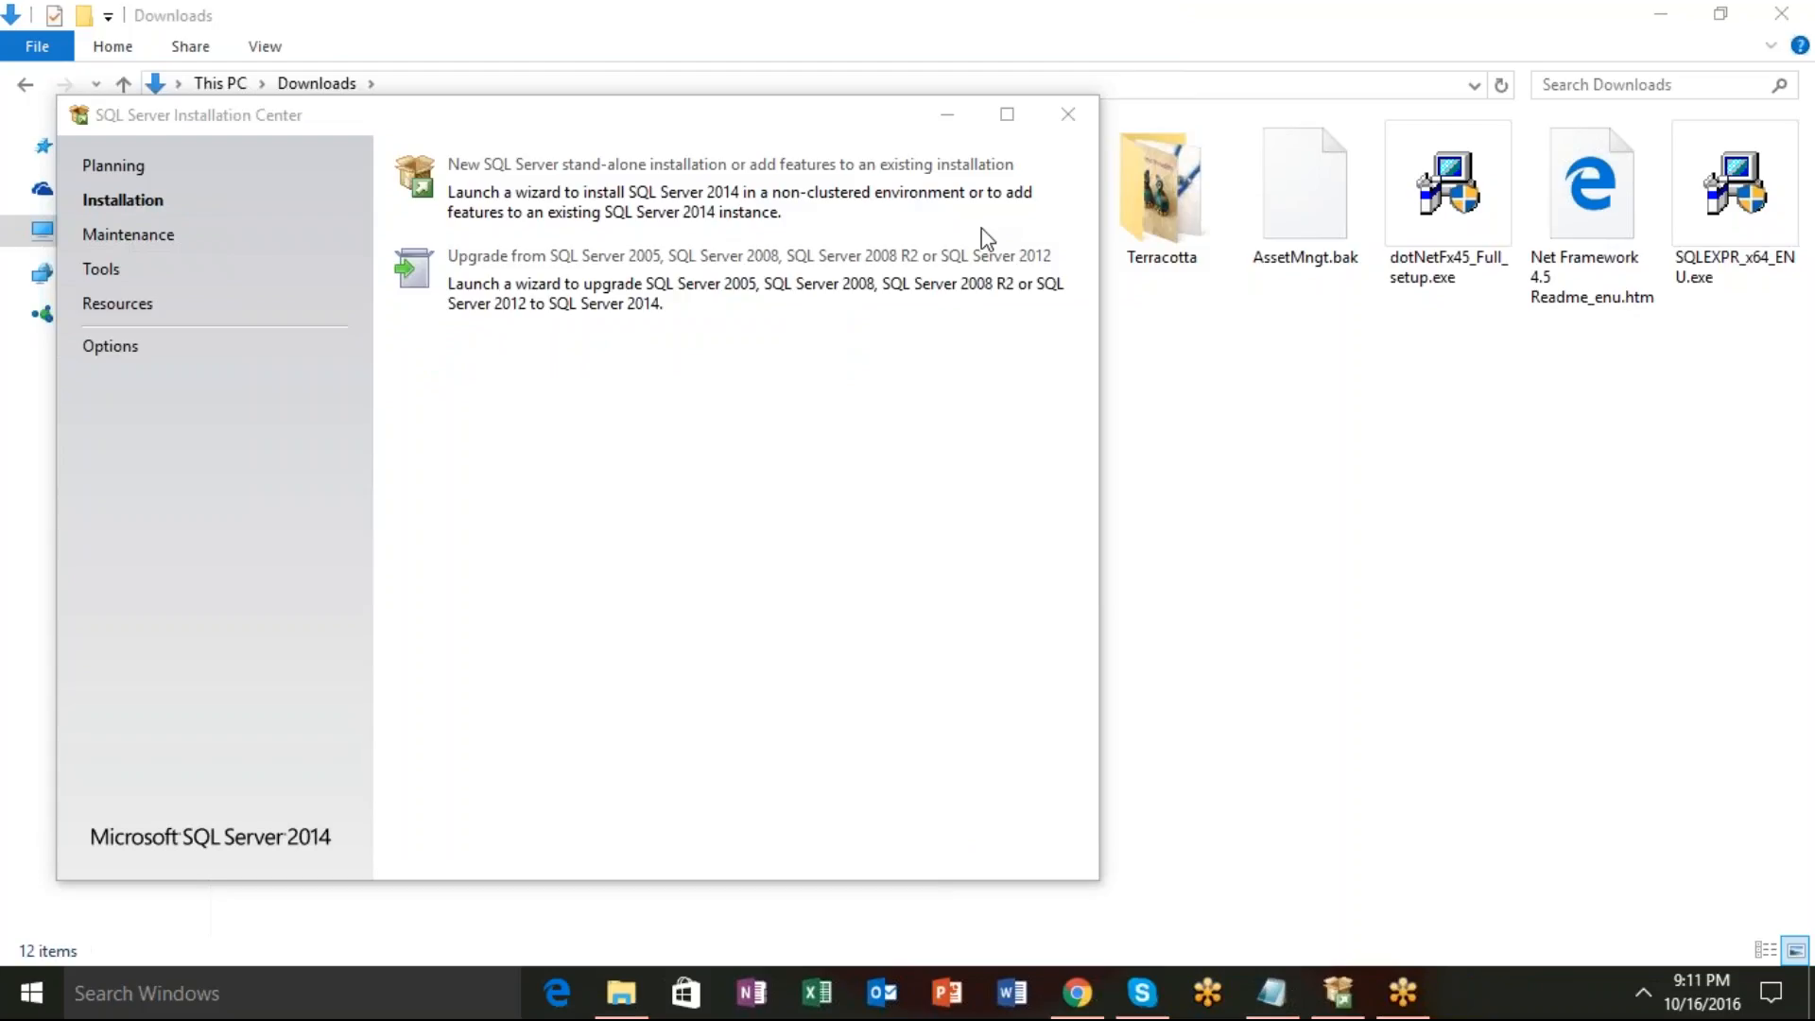
click(1067, 115)
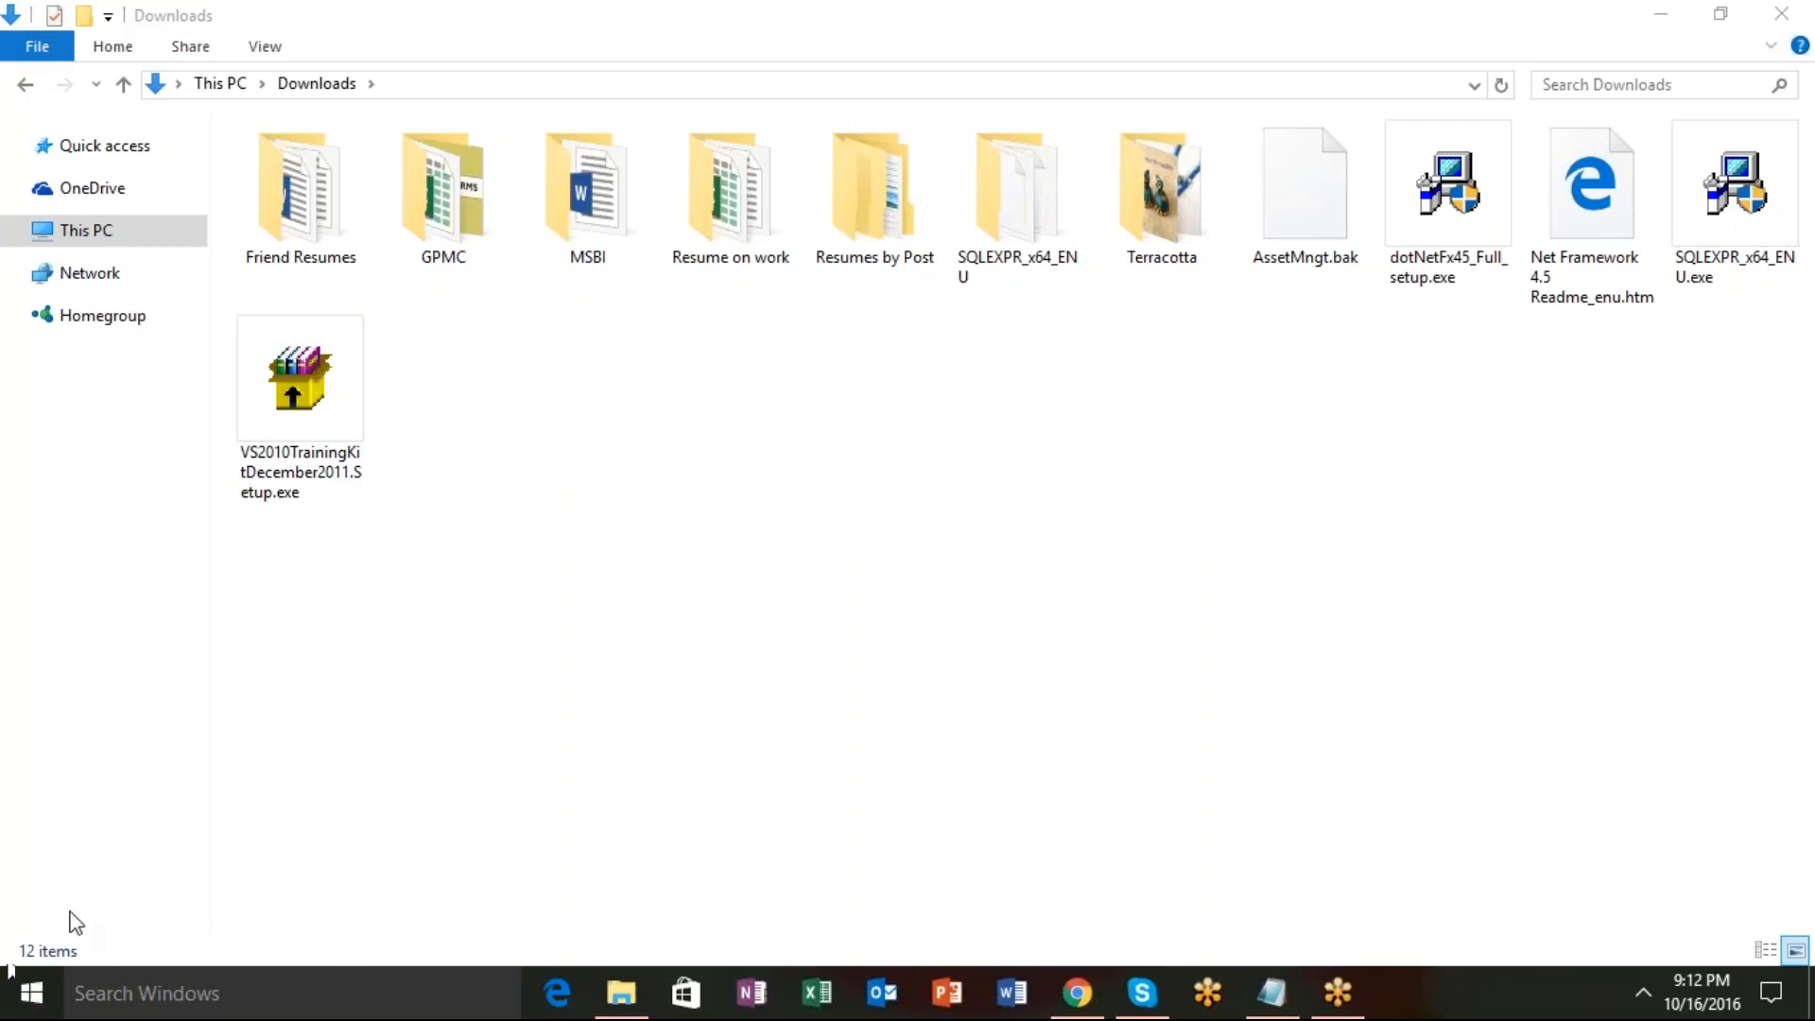
Open the Start menu and name the lower tile group 'management studio'.
key(super)
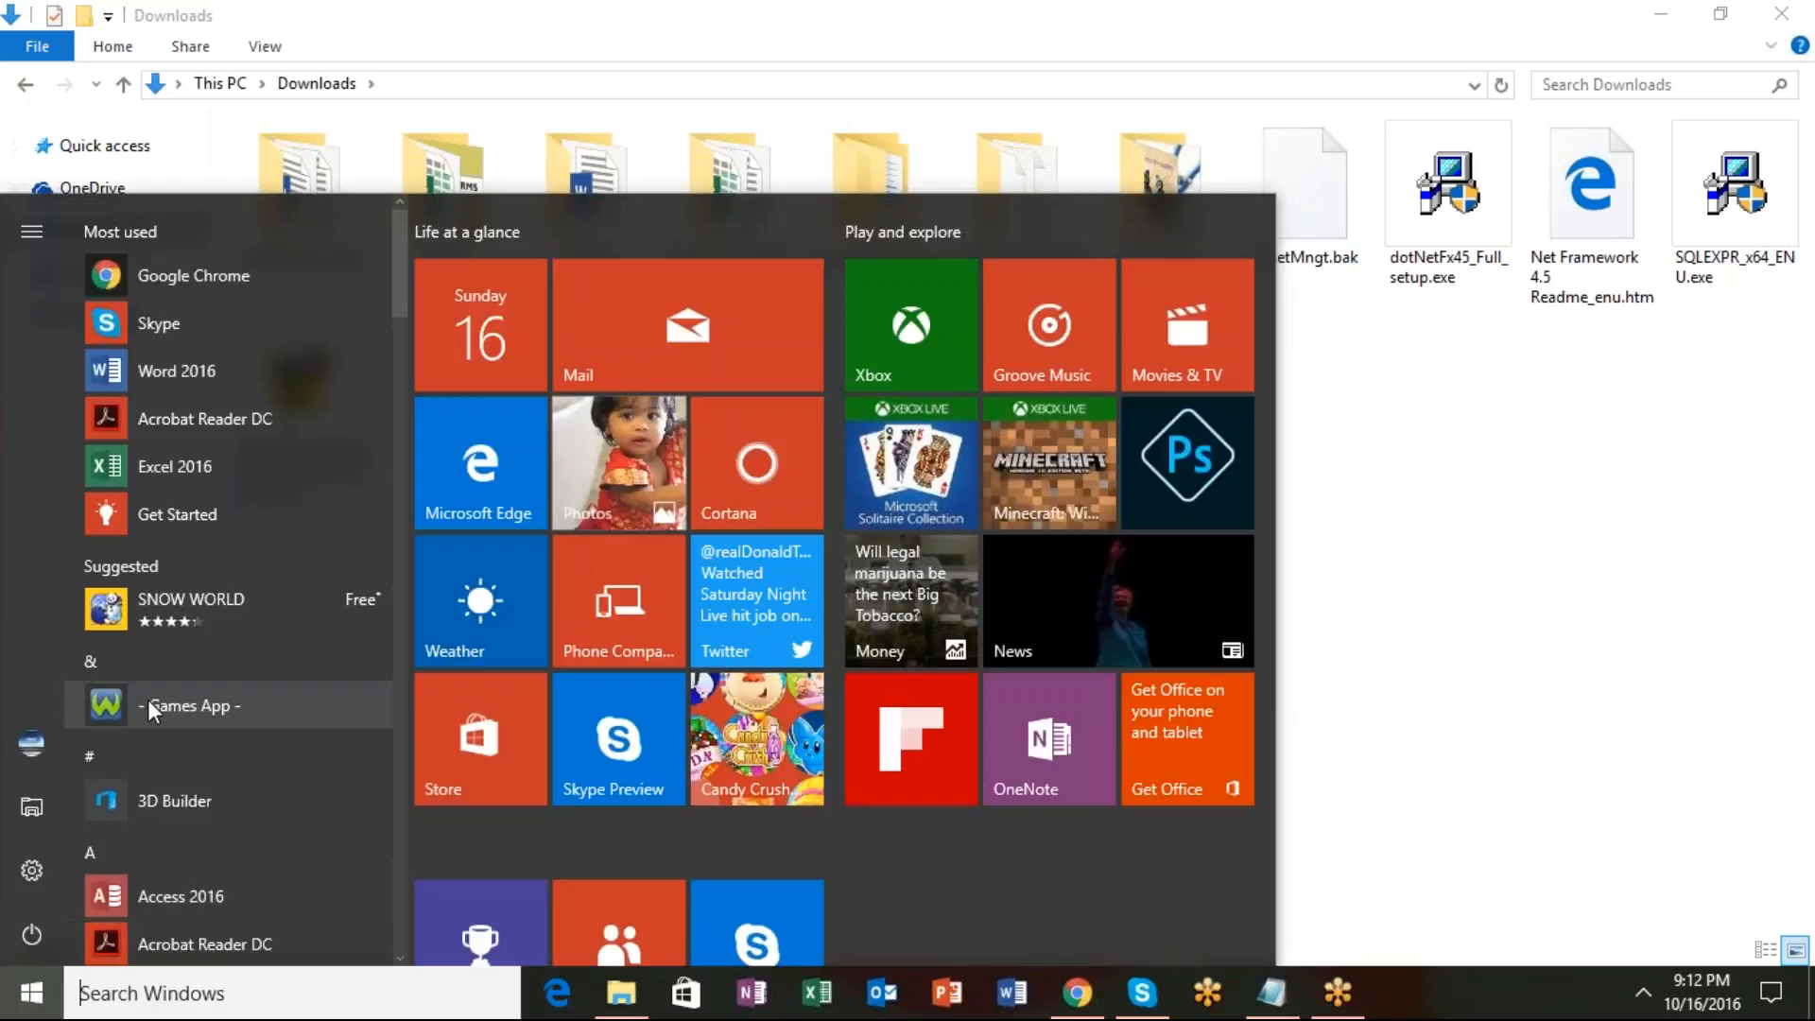
scroll(148, 700, down, 8)
drag(403, 505, 425, 854)
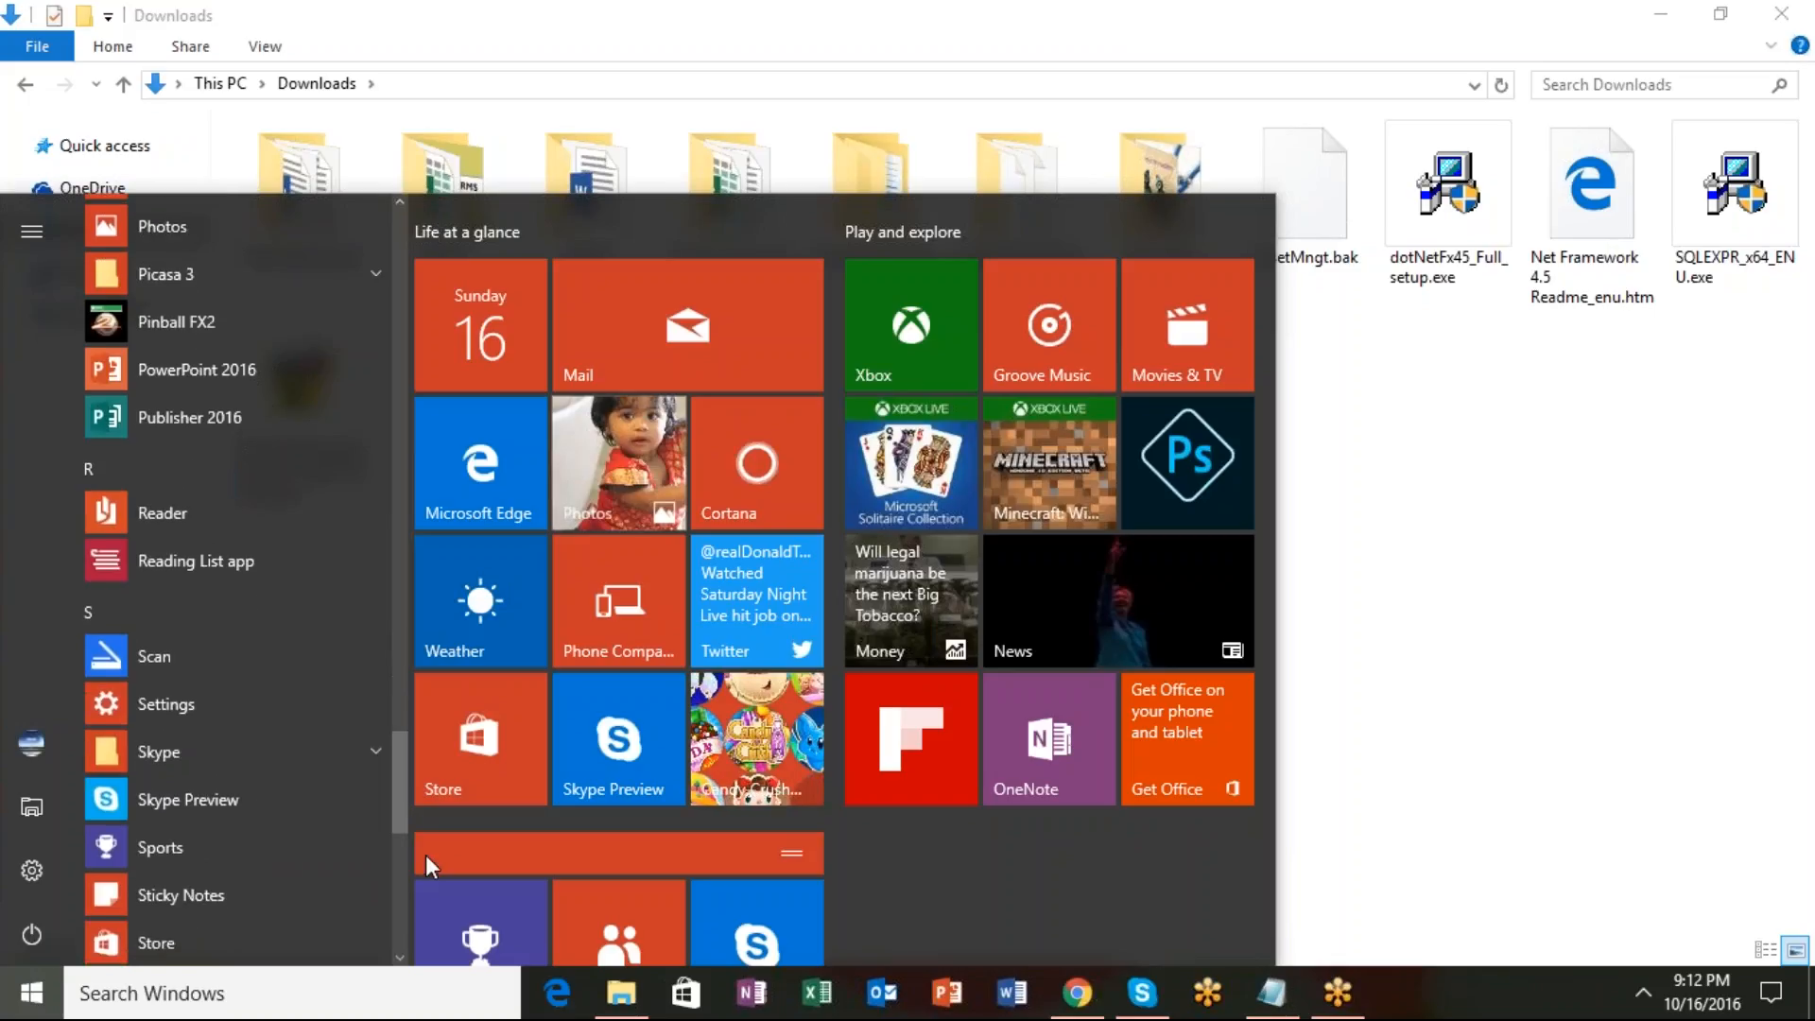
click(425, 854)
drag(395, 808, 540, 858)
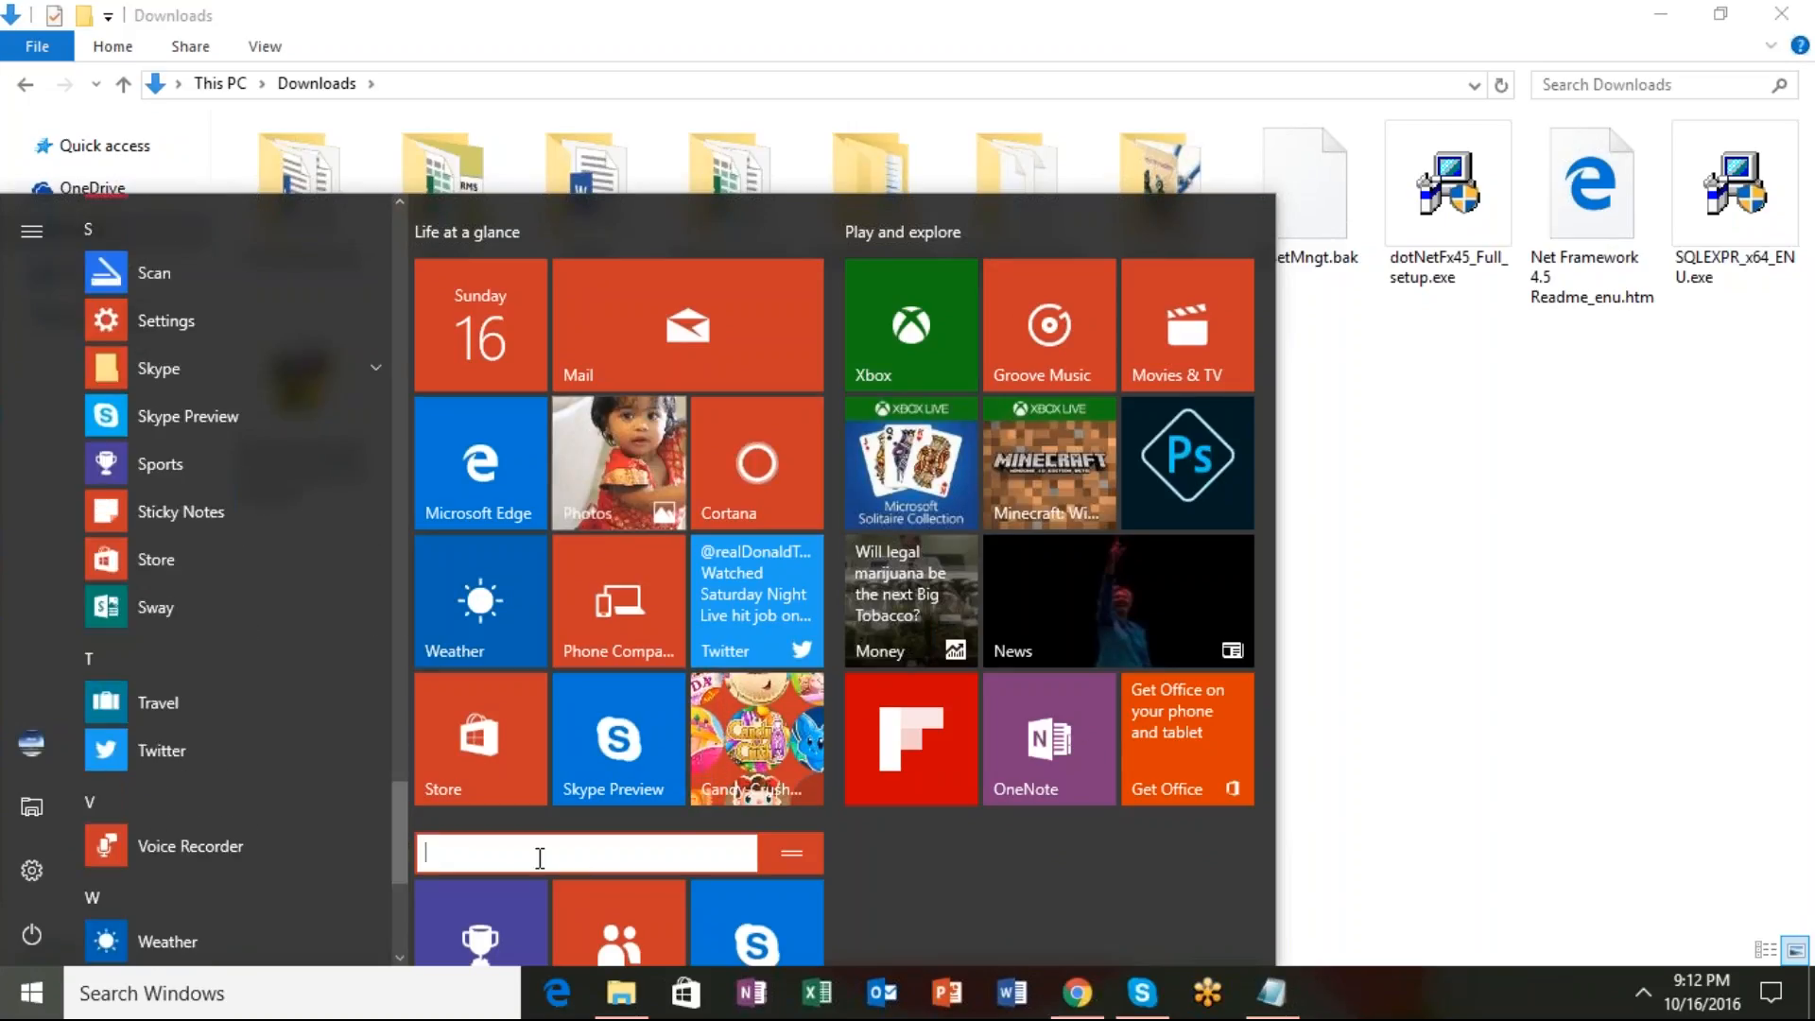
text(mana)
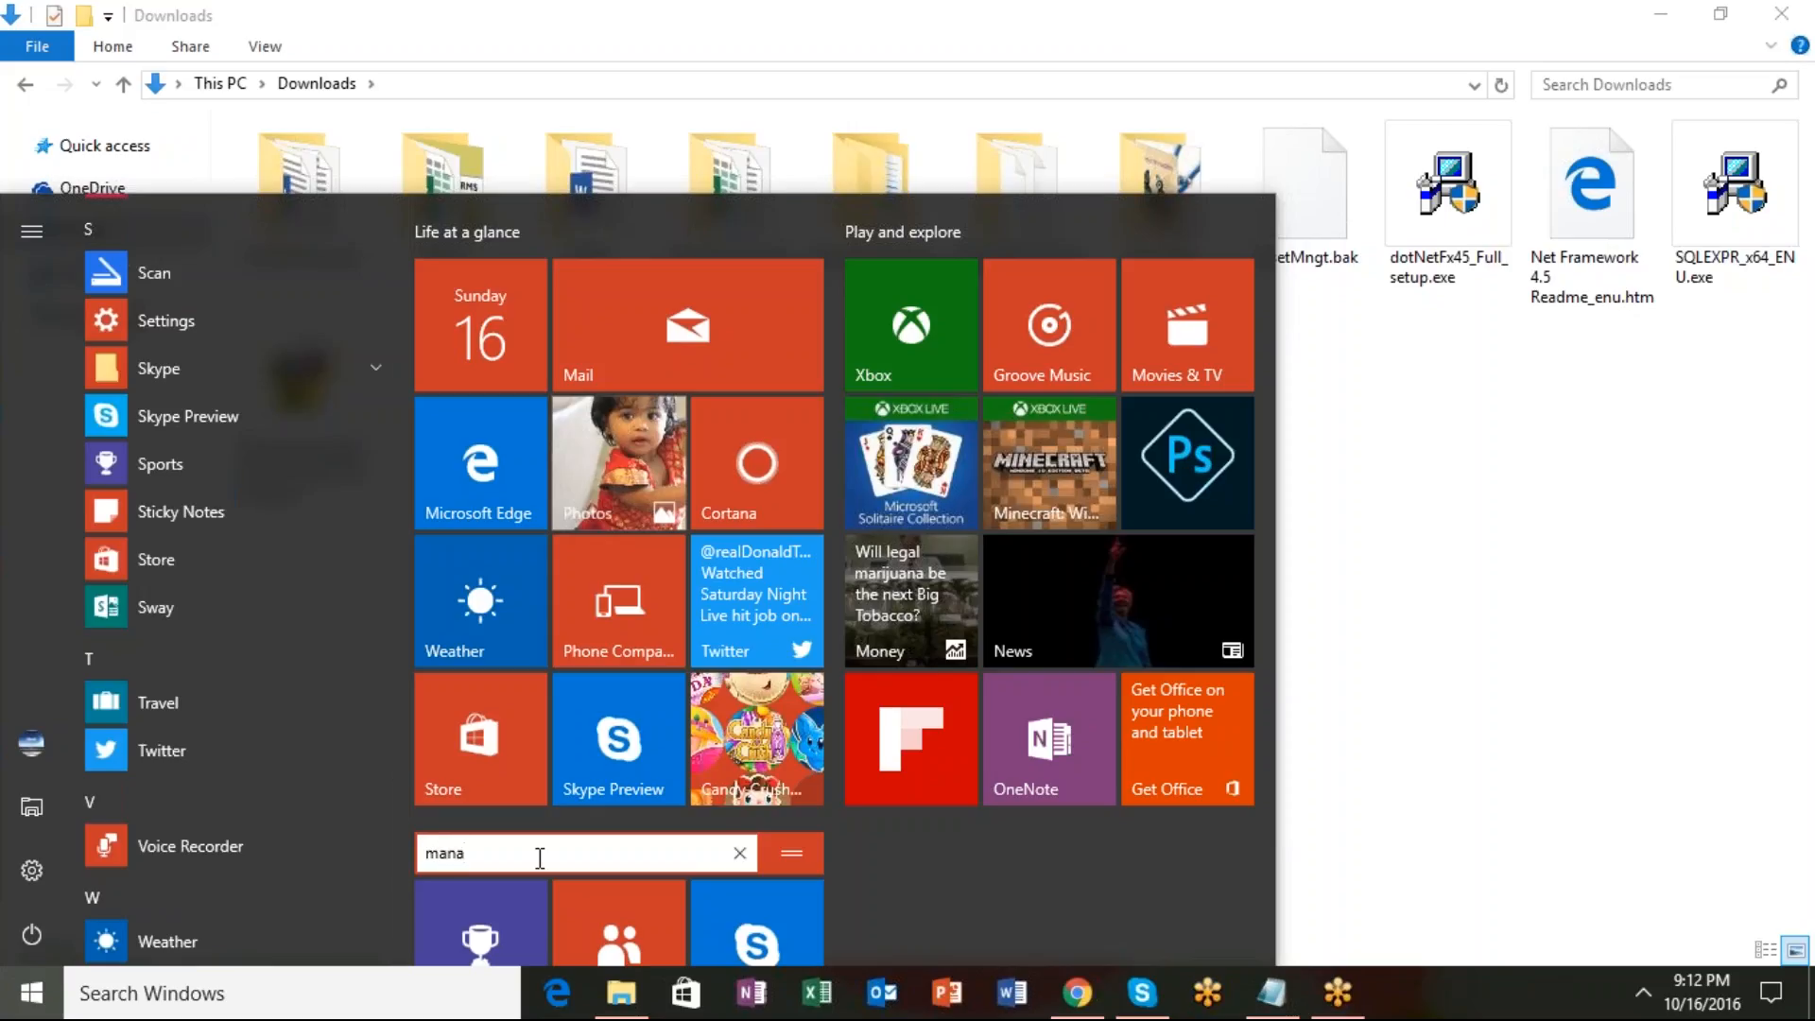
text(gement studio)
key(Return)
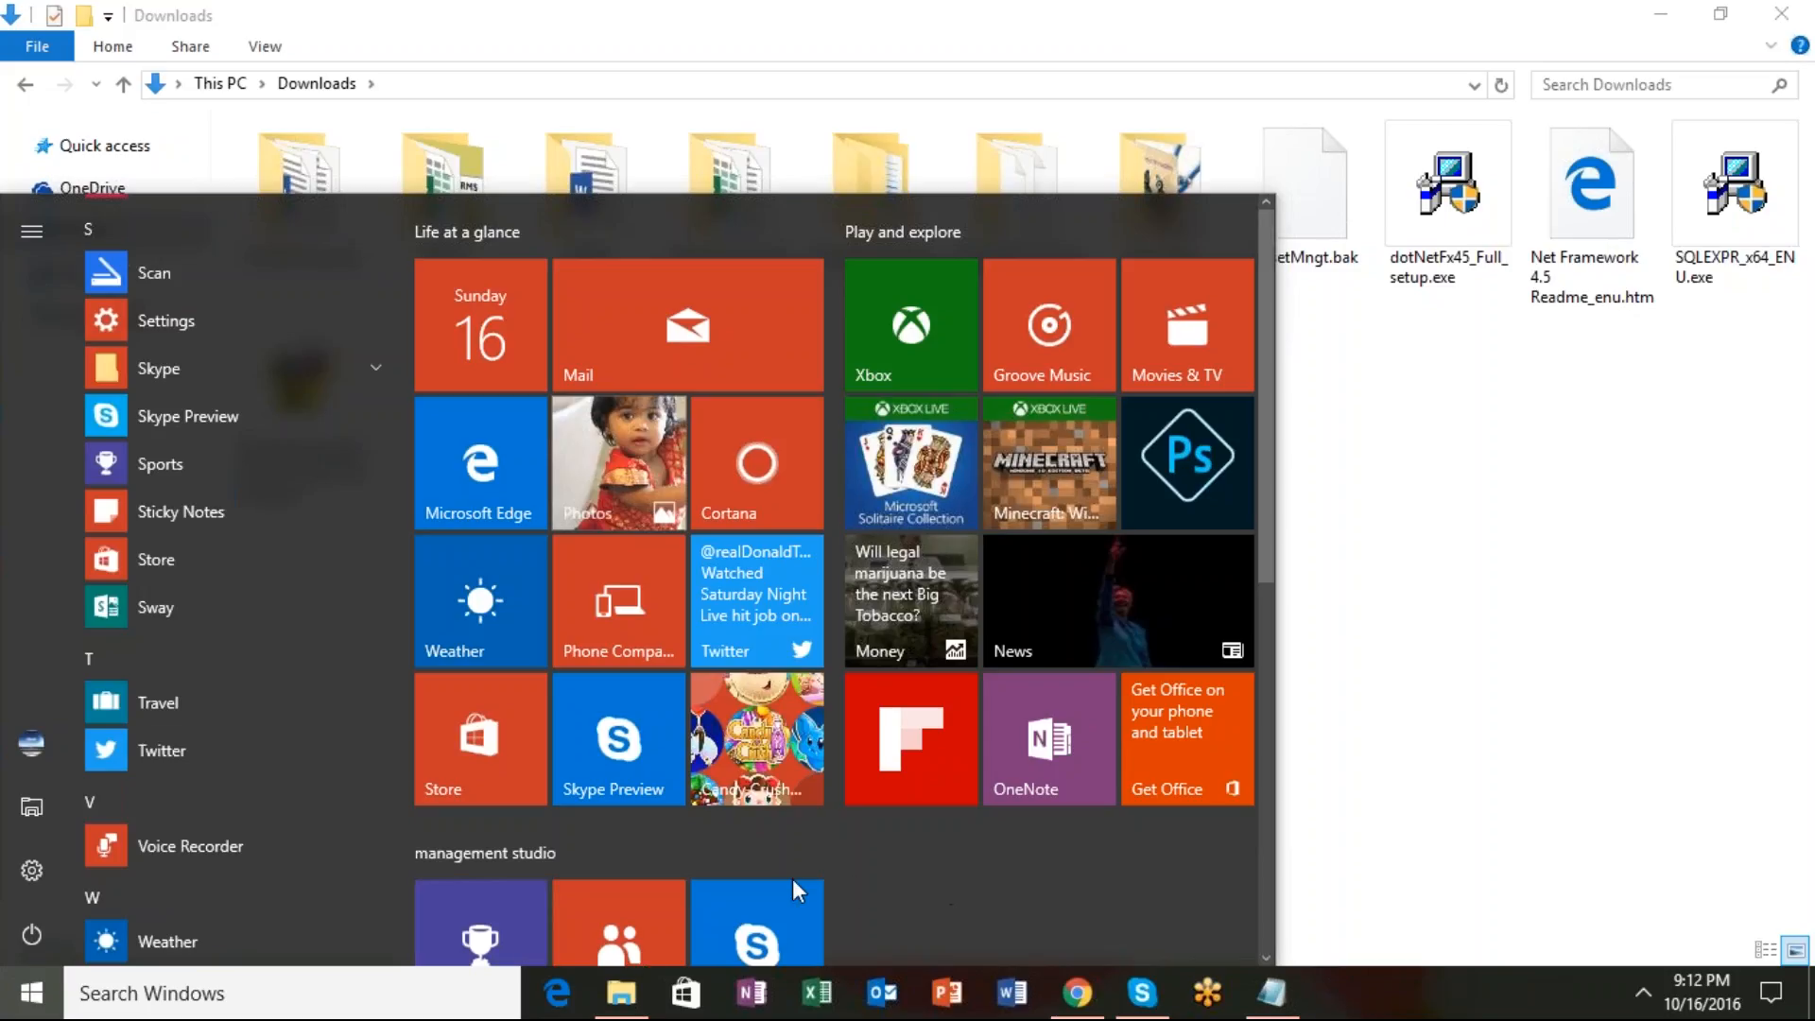
Scroll the Start menu tile area down and back up to review the pinned groups.
scroll(940, 673, down, 1)
scroll(1040, 775, down, 3)
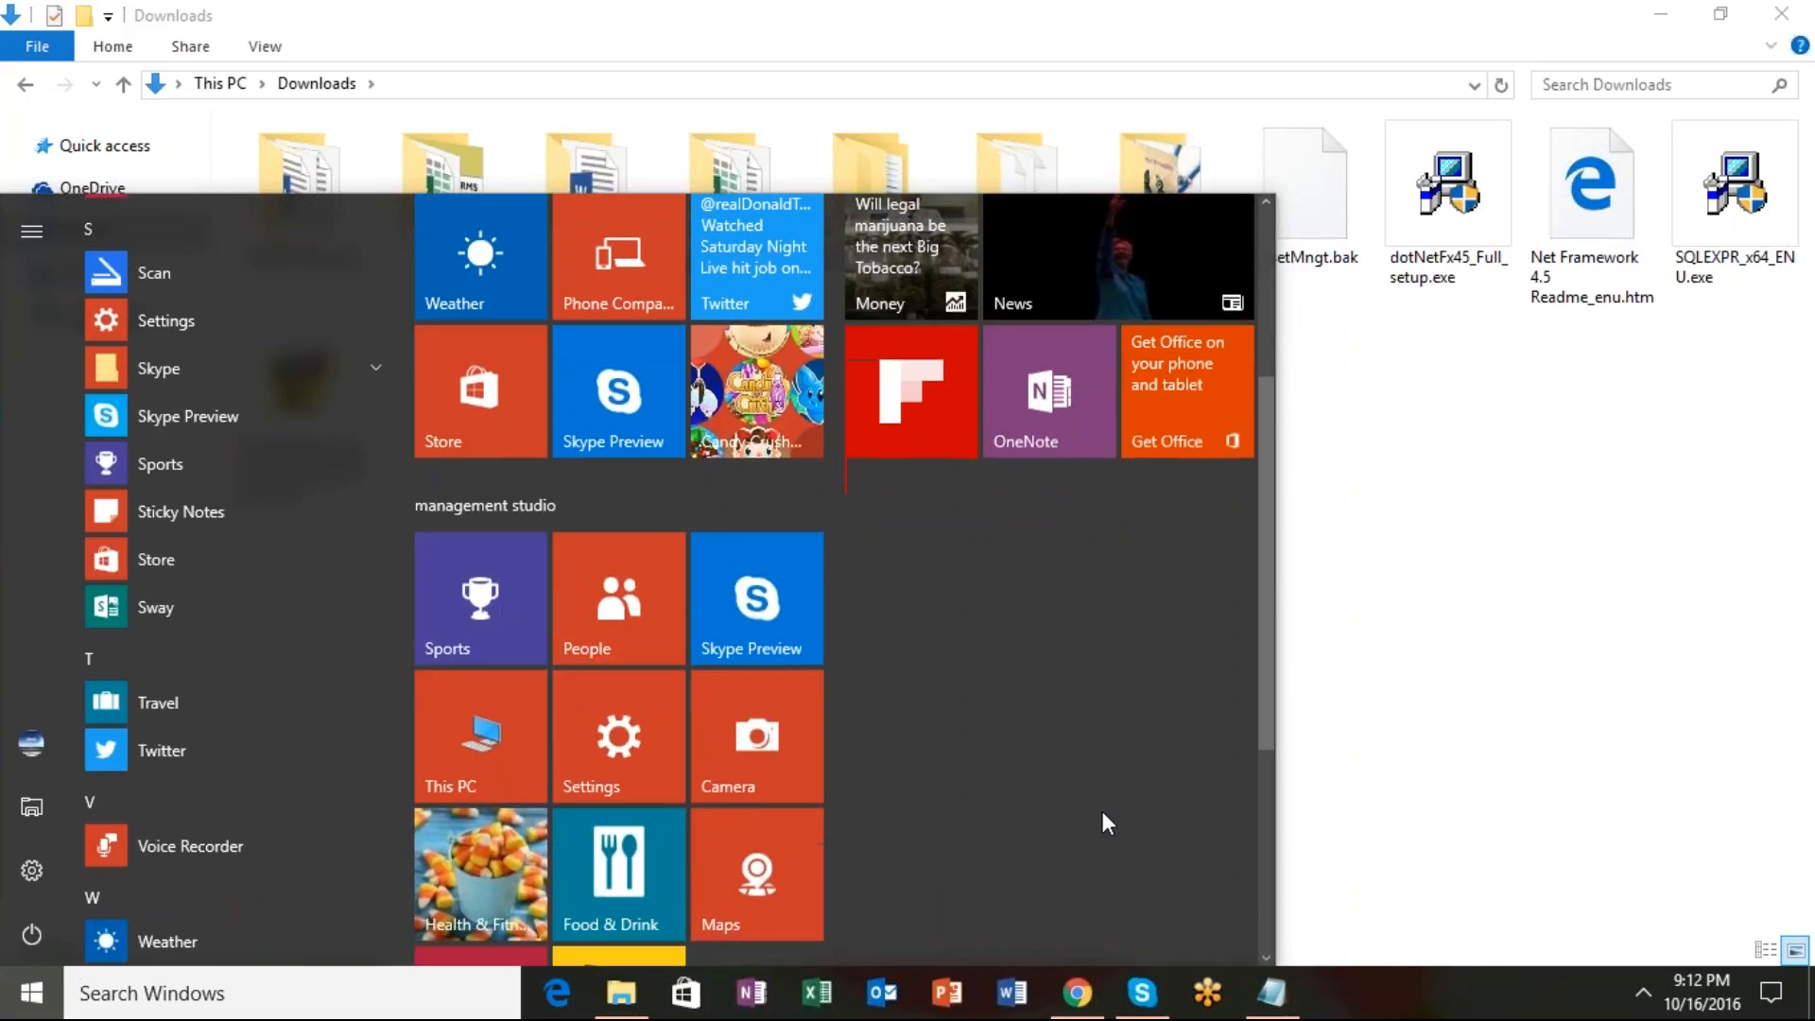
scroll(1077, 858, down, 4)
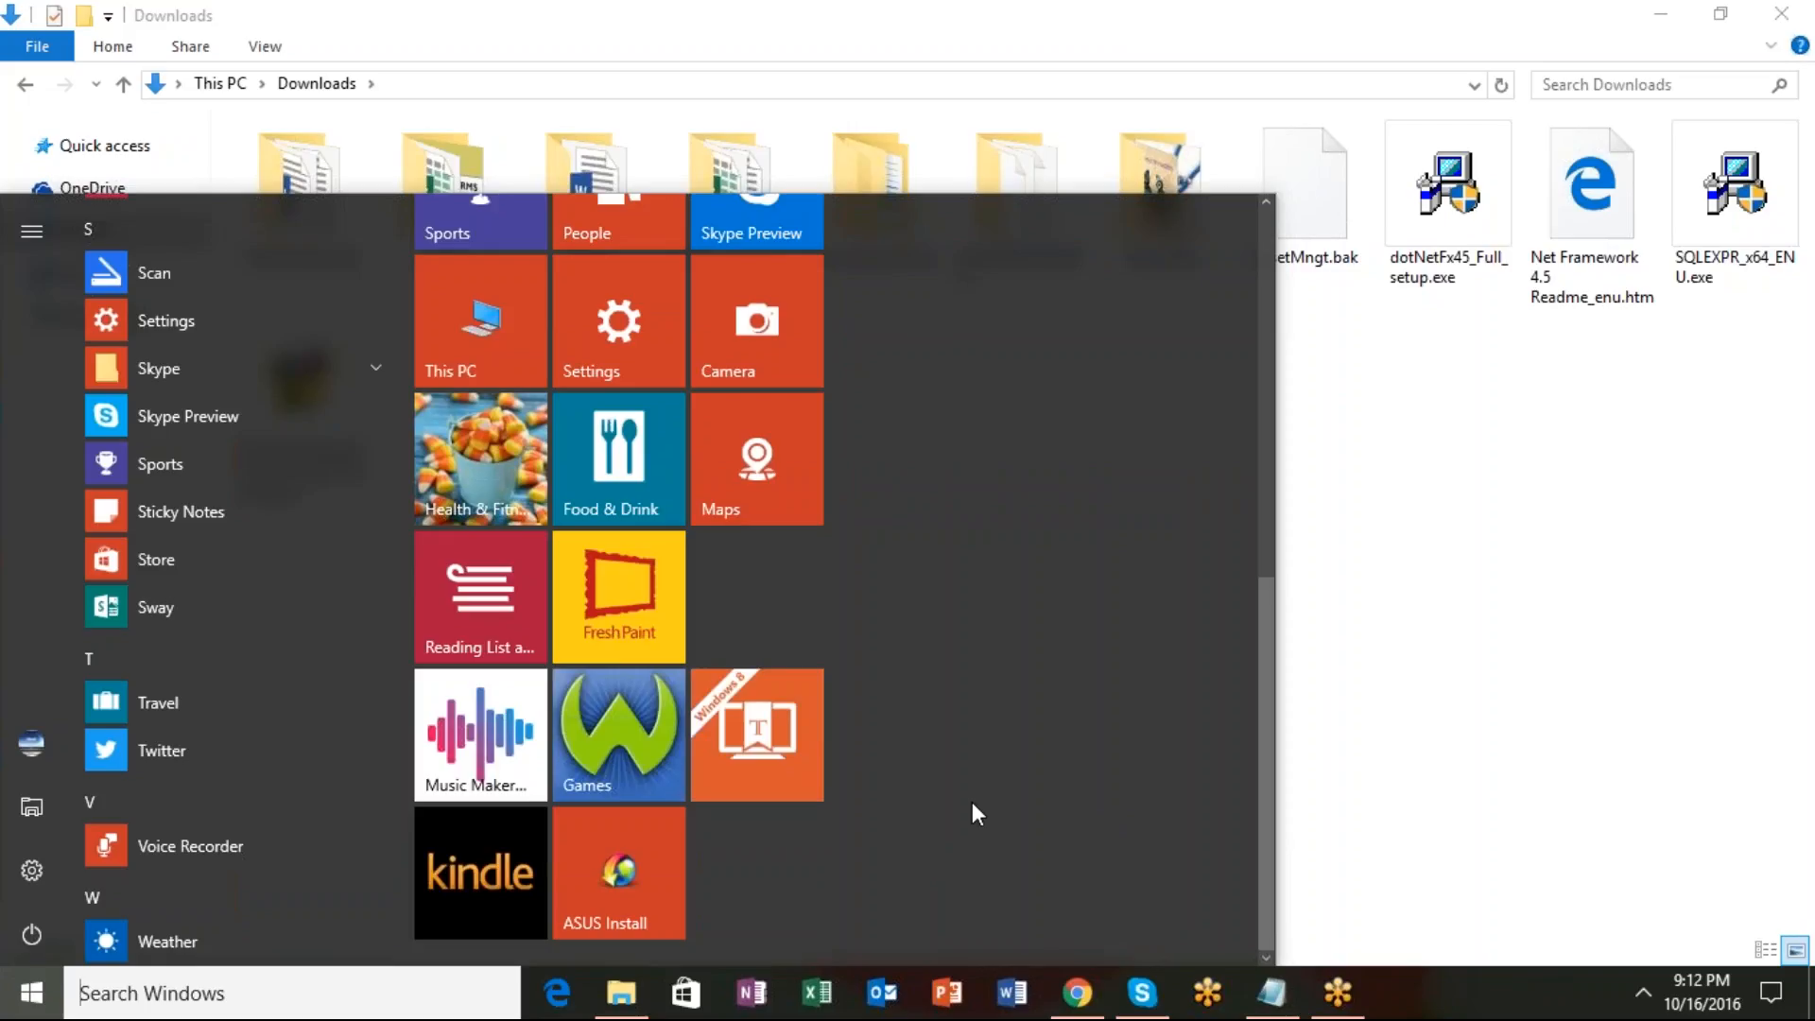
scroll(1069, 863, up, 2)
scroll(1070, 860, up, 1)
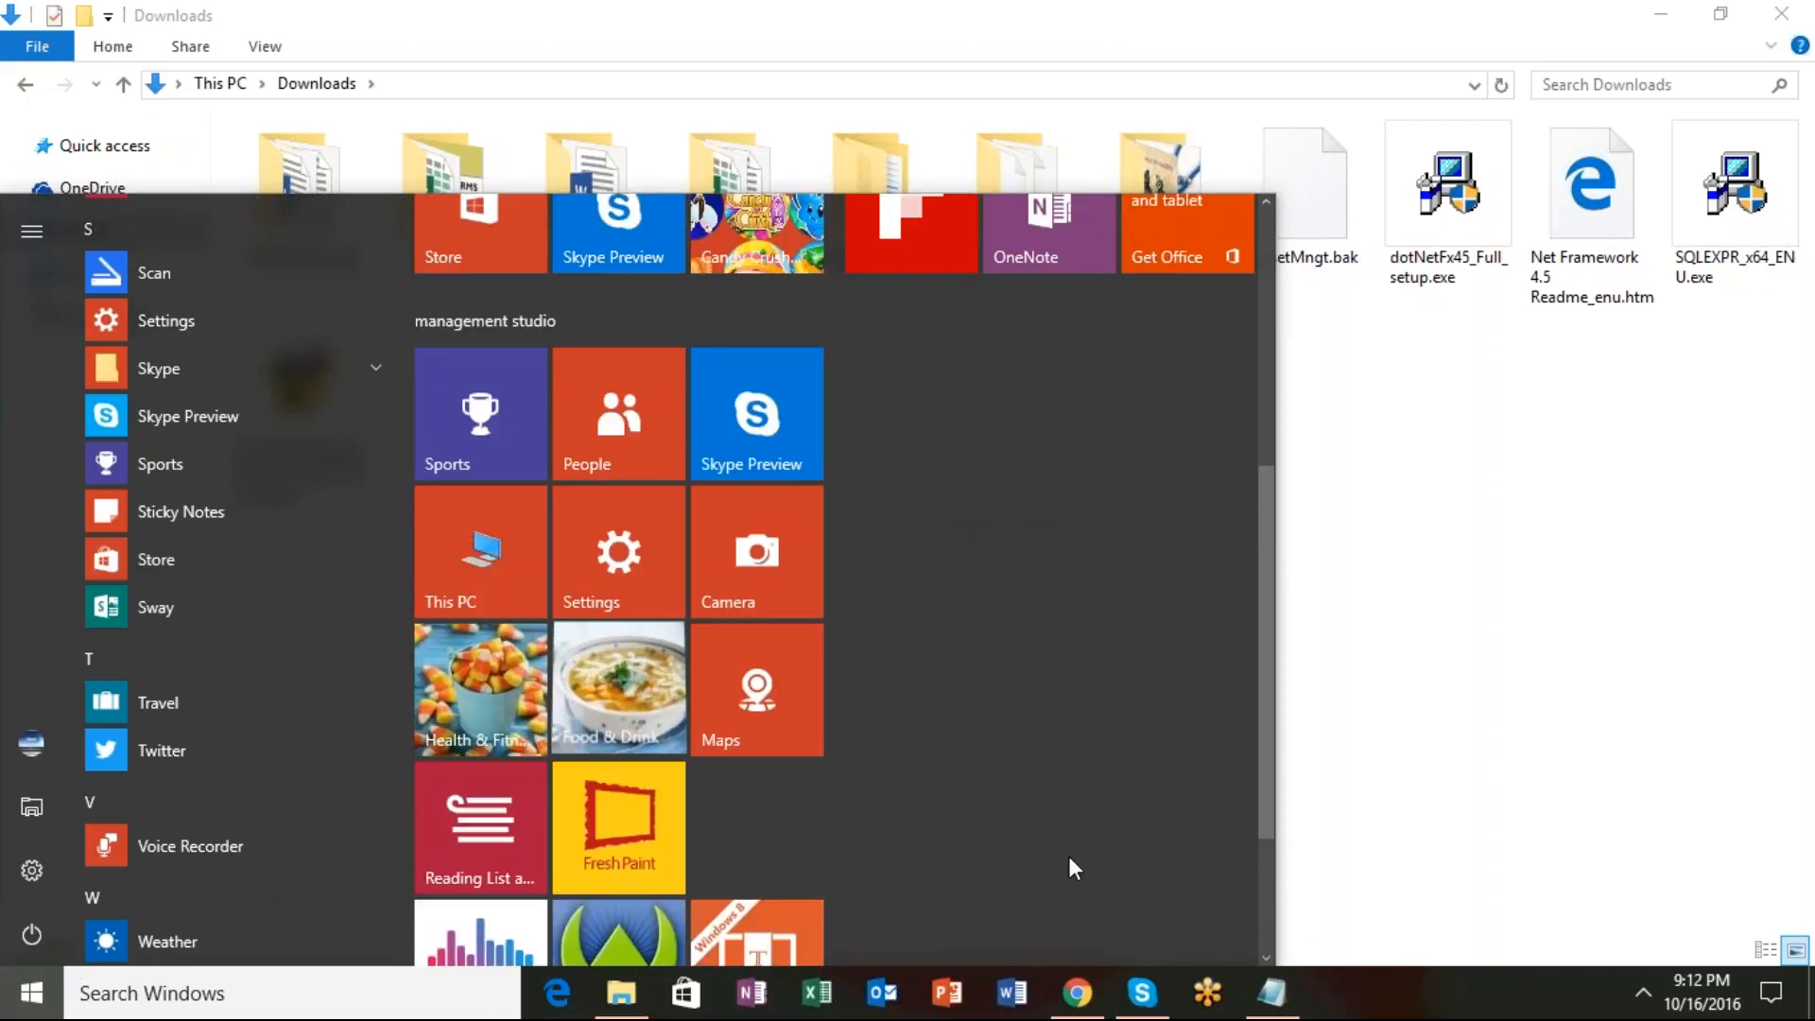
scroll(1070, 860, up, 2)
scroll(1069, 861, up, 2)
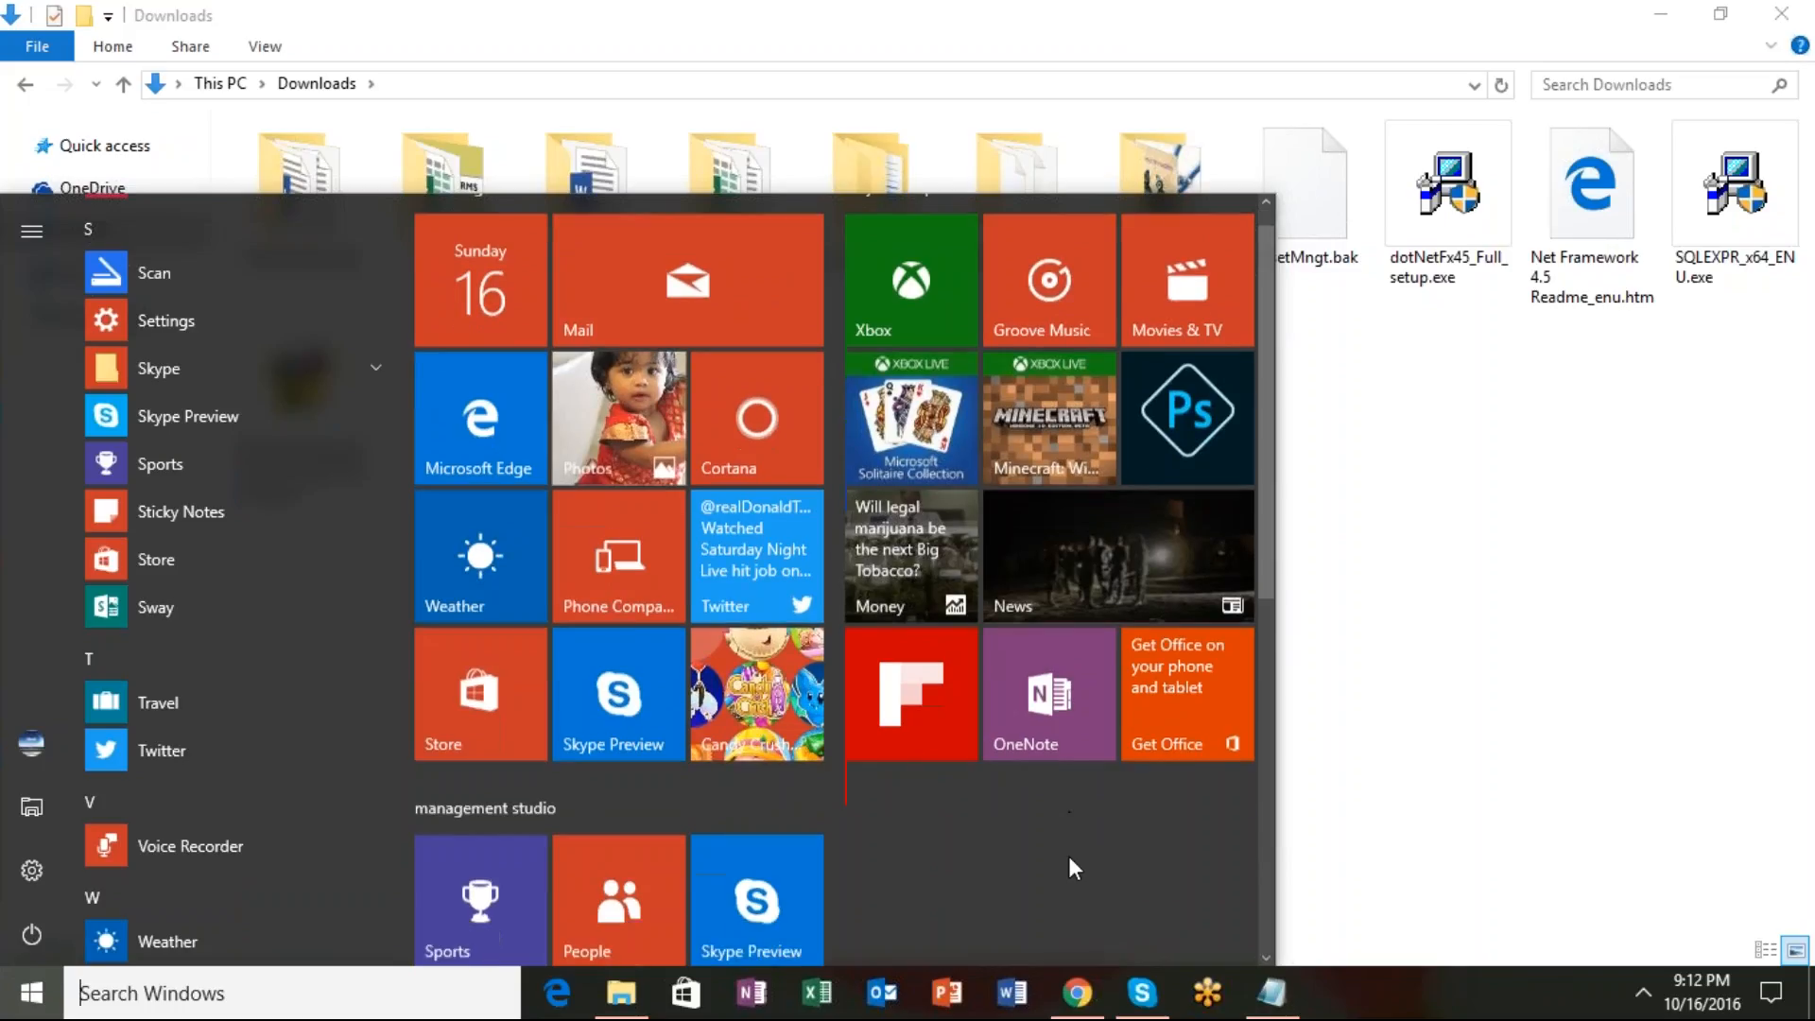
scroll(1069, 854, down, 1)
Scroll All apps up to M, expand Microsoft SQL Server 2014 and launch Configuration Manager.
scroll(166, 576, up, 1)
scroll(166, 579, down, 1)
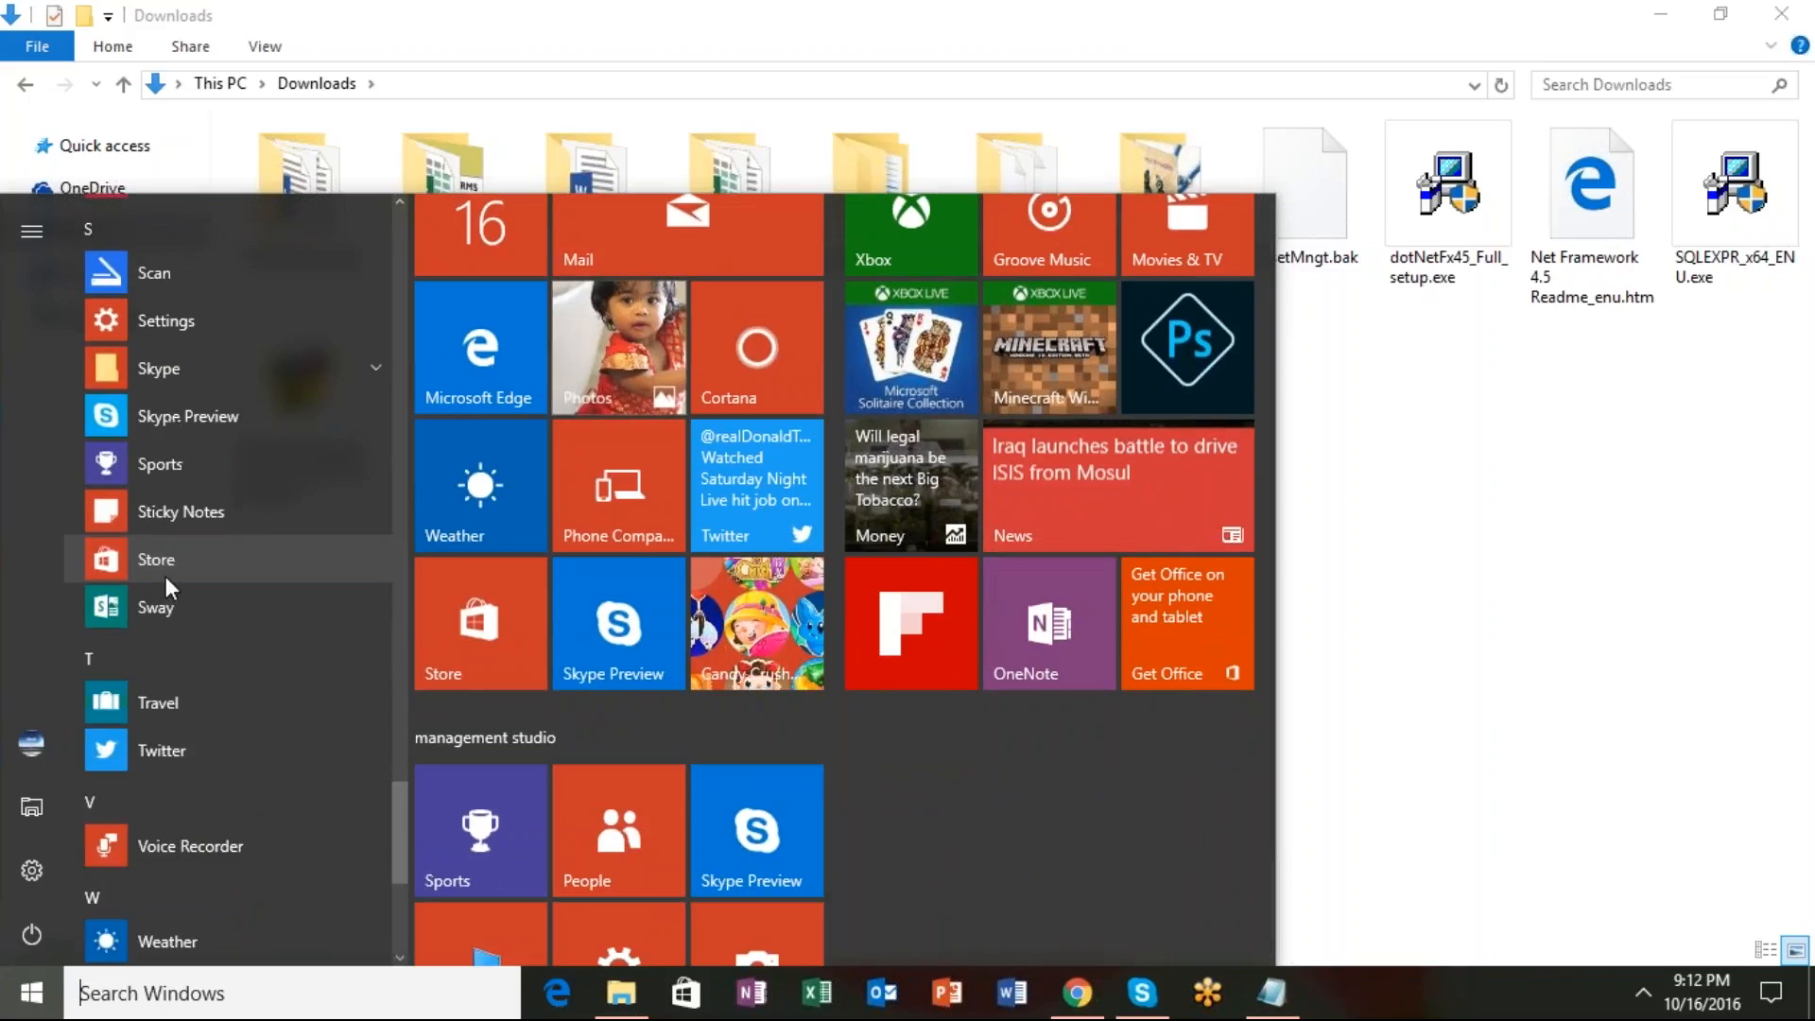
scroll(166, 579, up, 1)
scroll(166, 579, up, 1)
scroll(166, 586, up, 3)
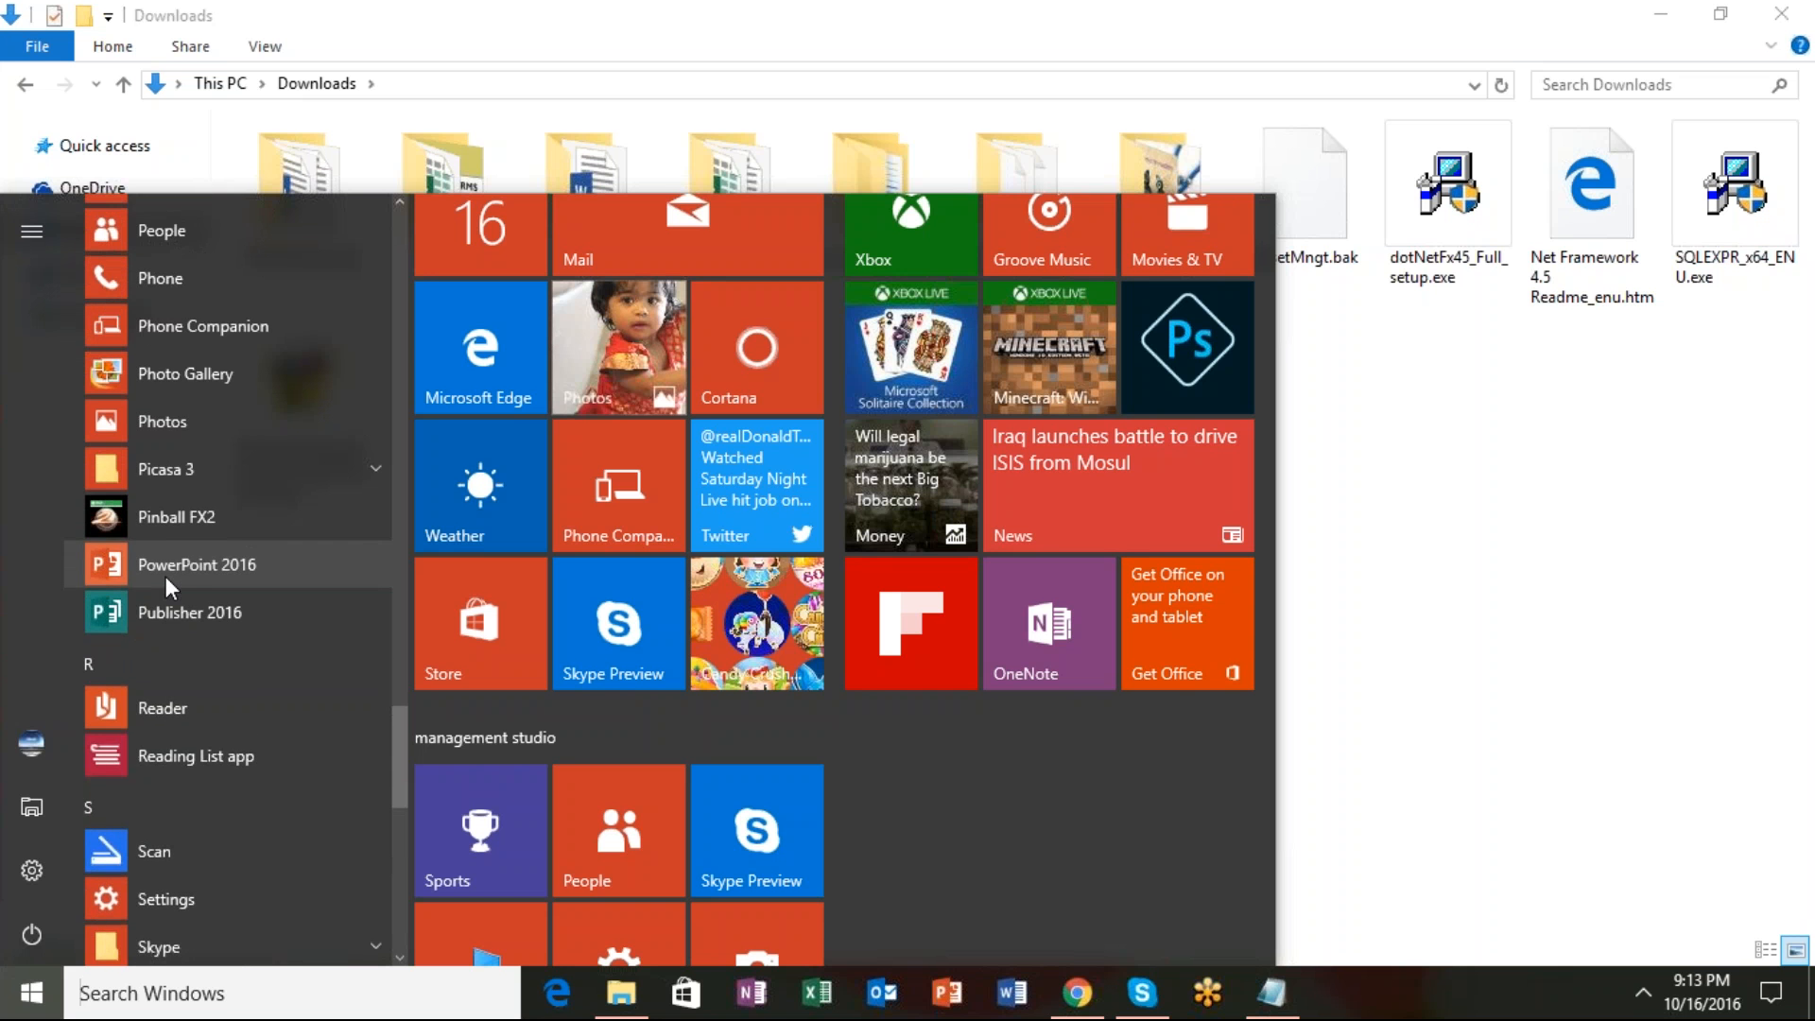
scroll(166, 586, up, 3)
scroll(166, 586, up, 3)
scroll(166, 579, up, 5)
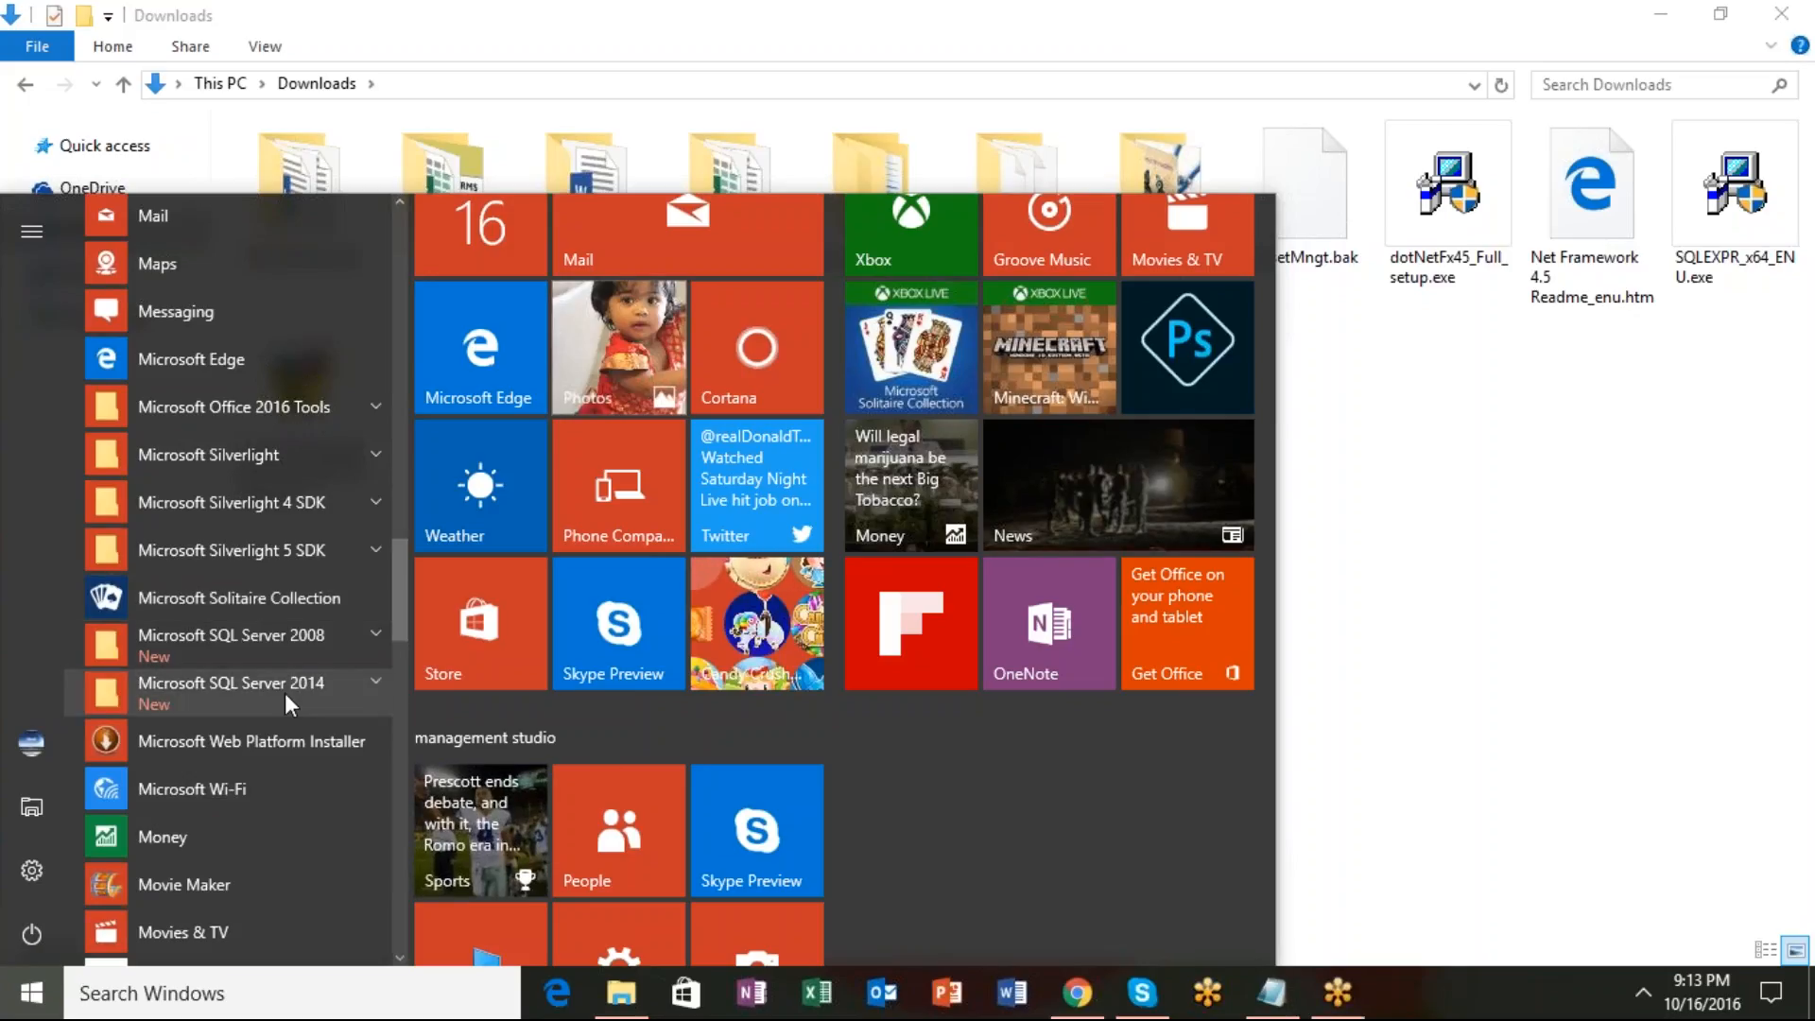
click(375, 683)
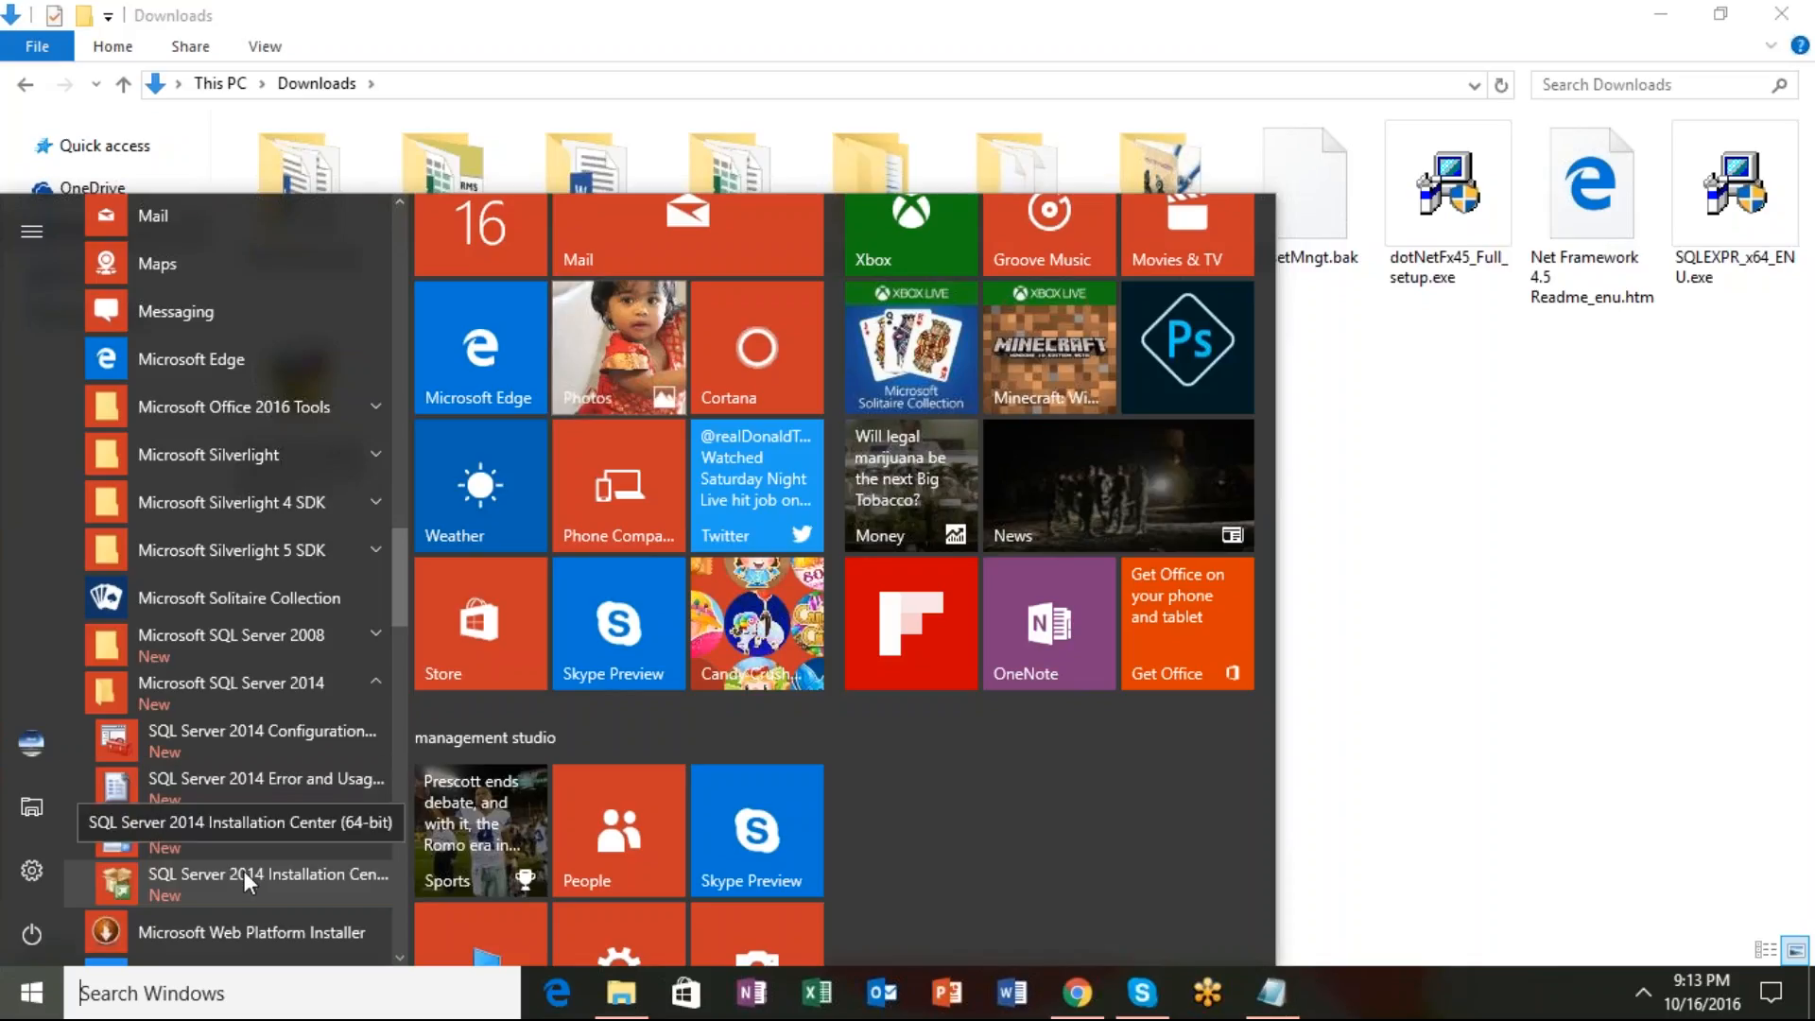
click(310, 738)
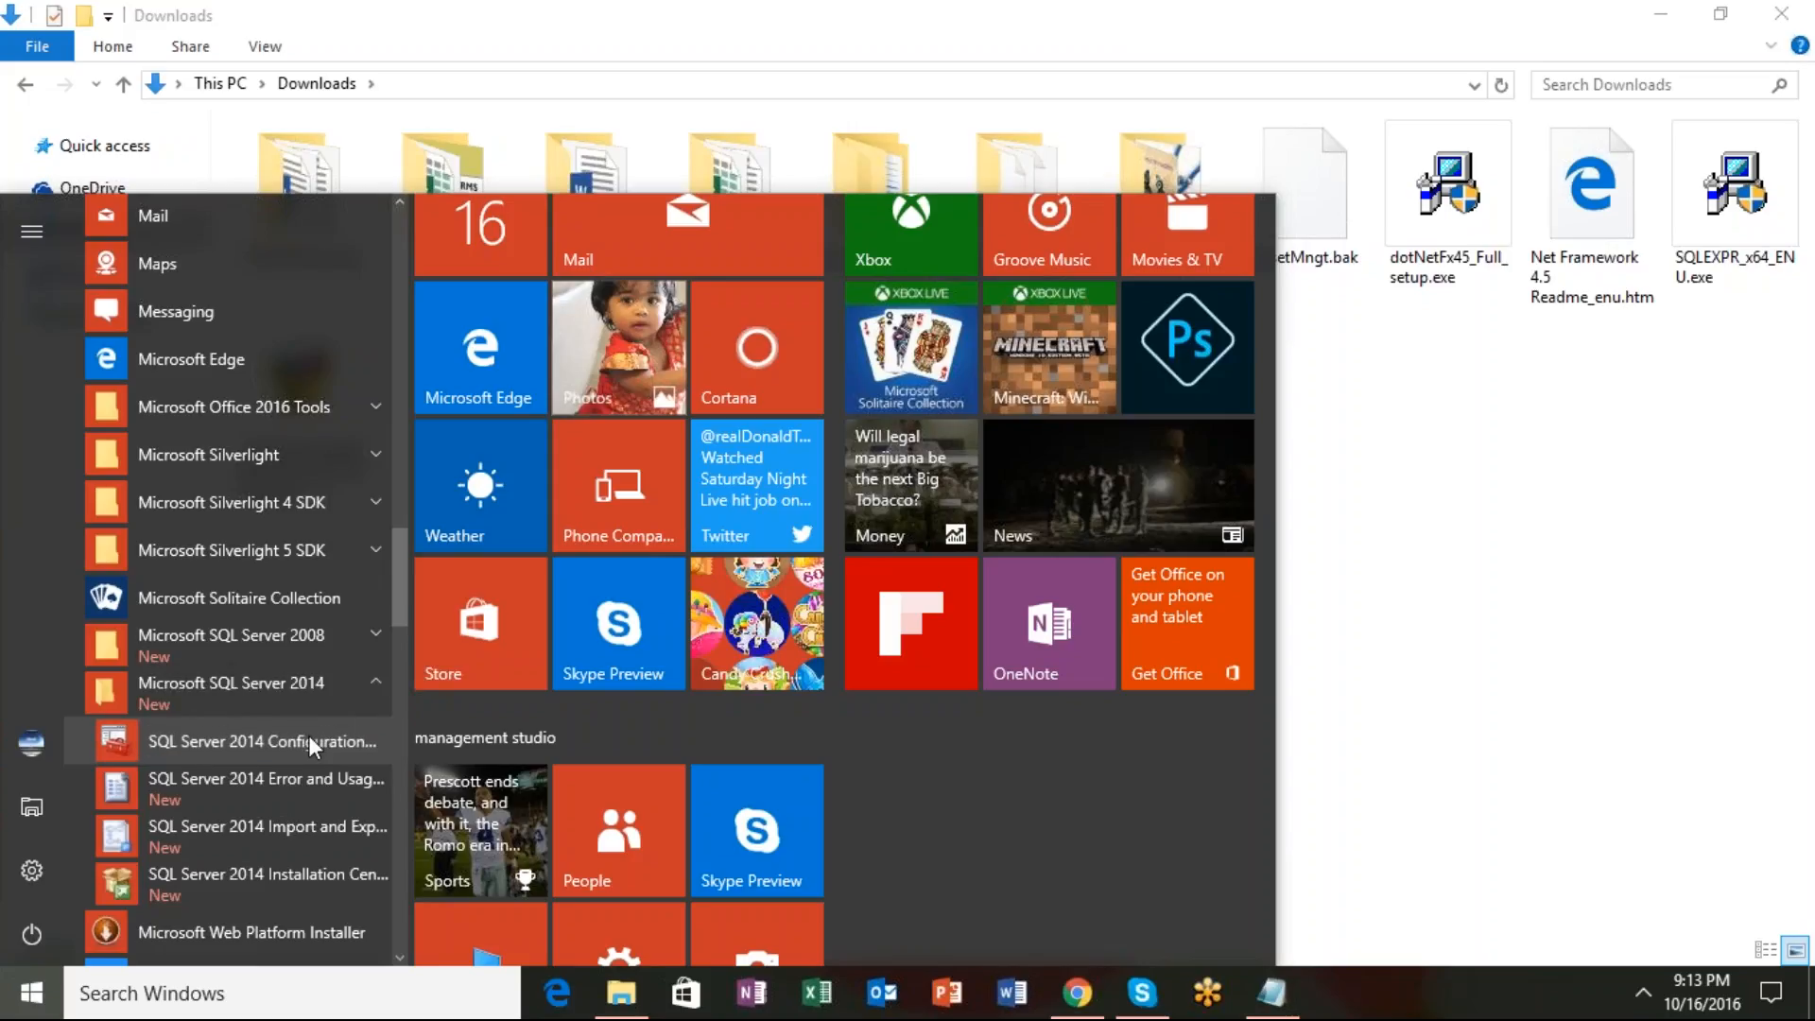
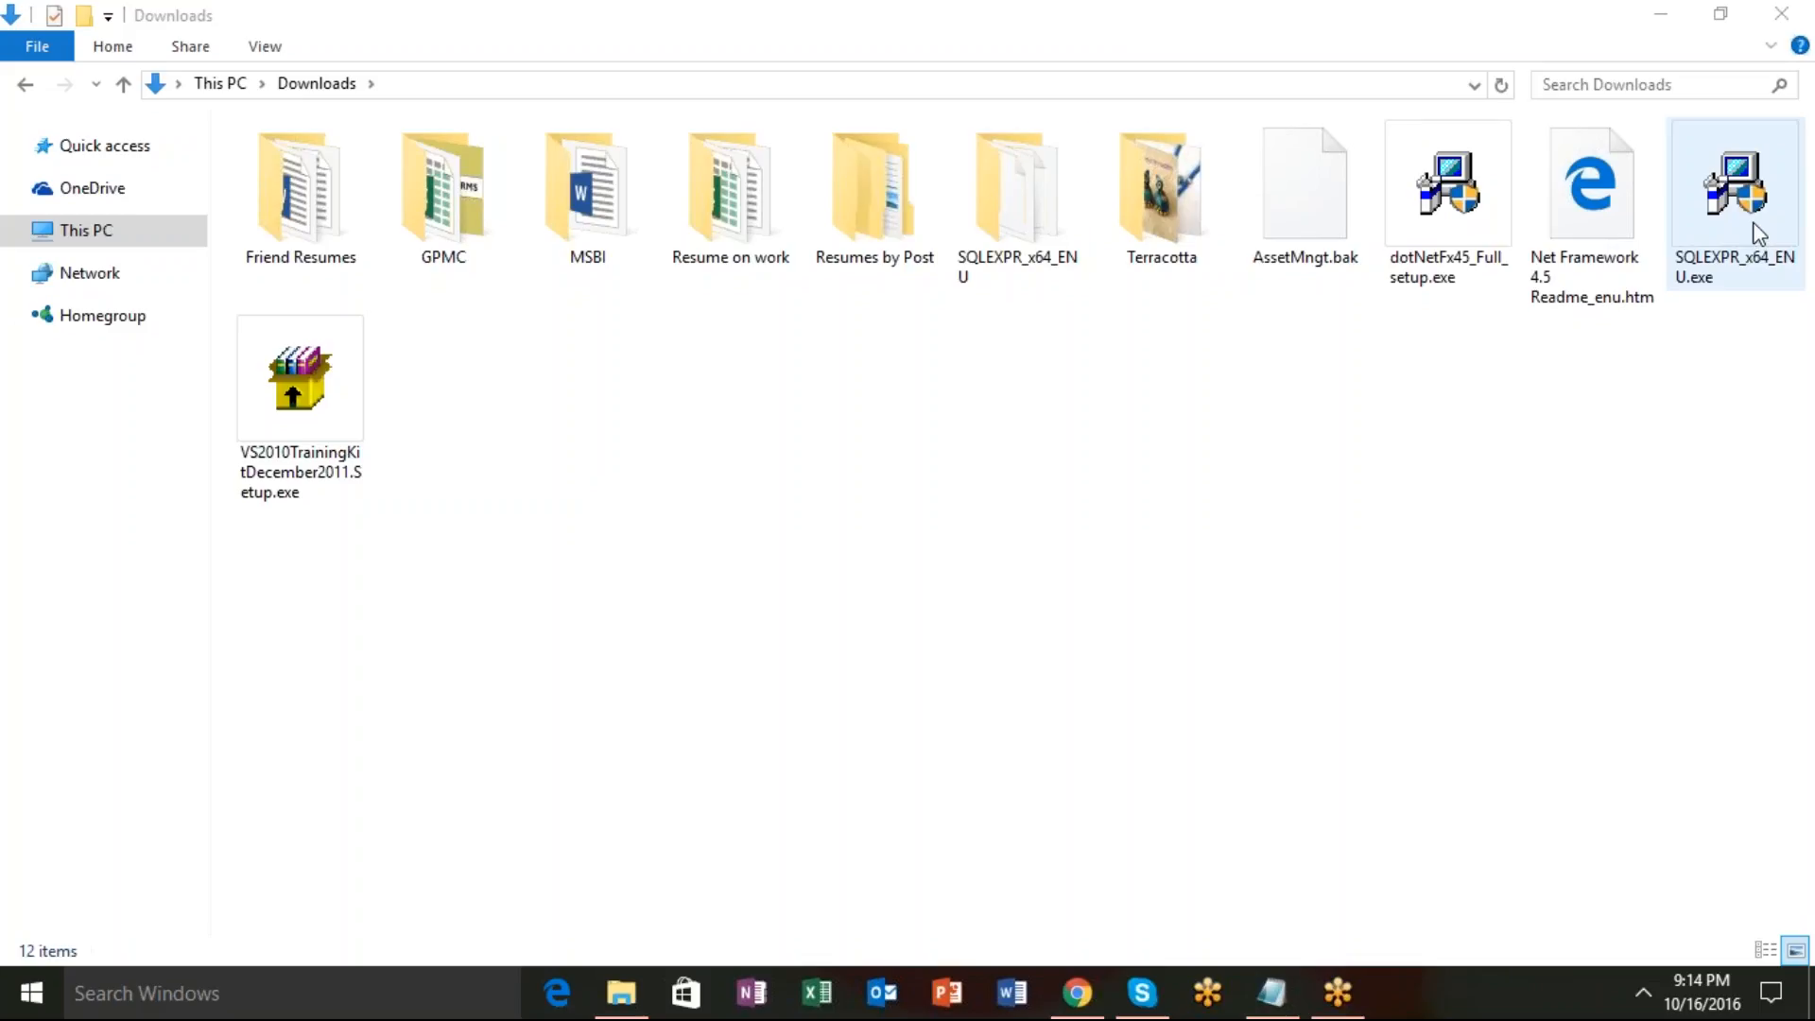
Inspect the SQLEXPR_x64_ENU folder's SETUP.EXE, return to Downloads, and bring Chrome forward.
click(1017, 231)
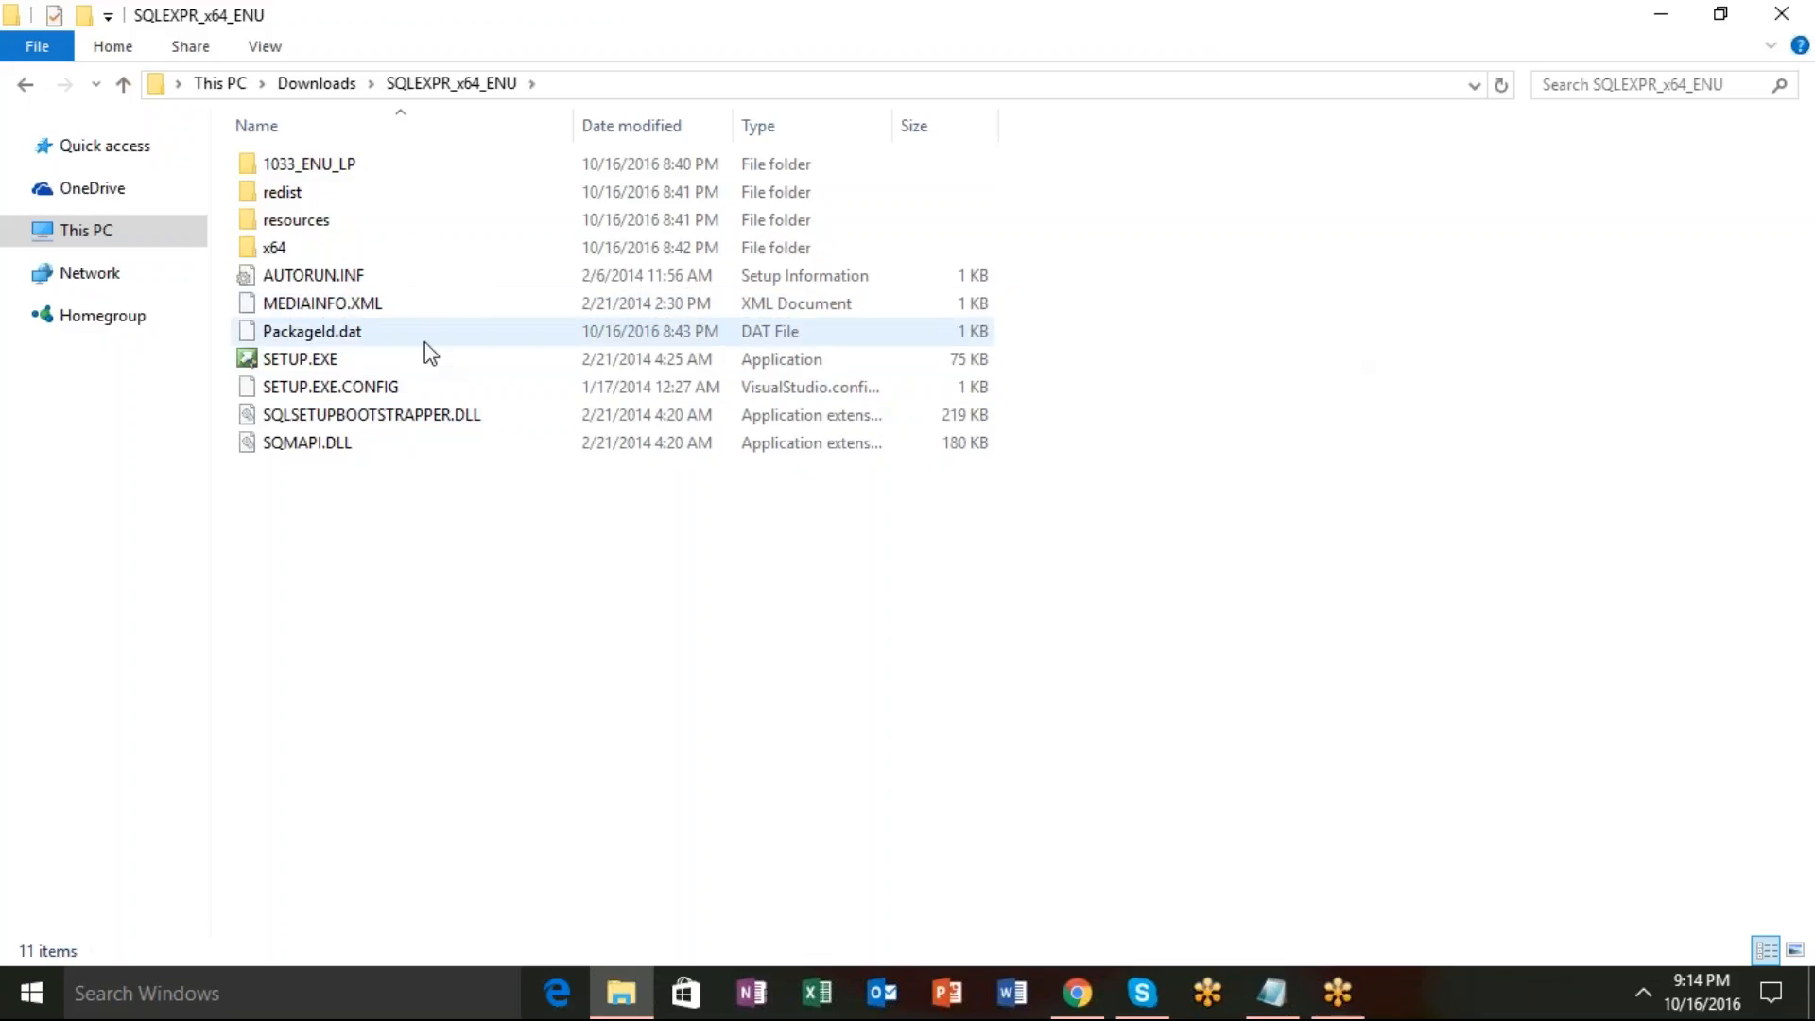
click(393, 357)
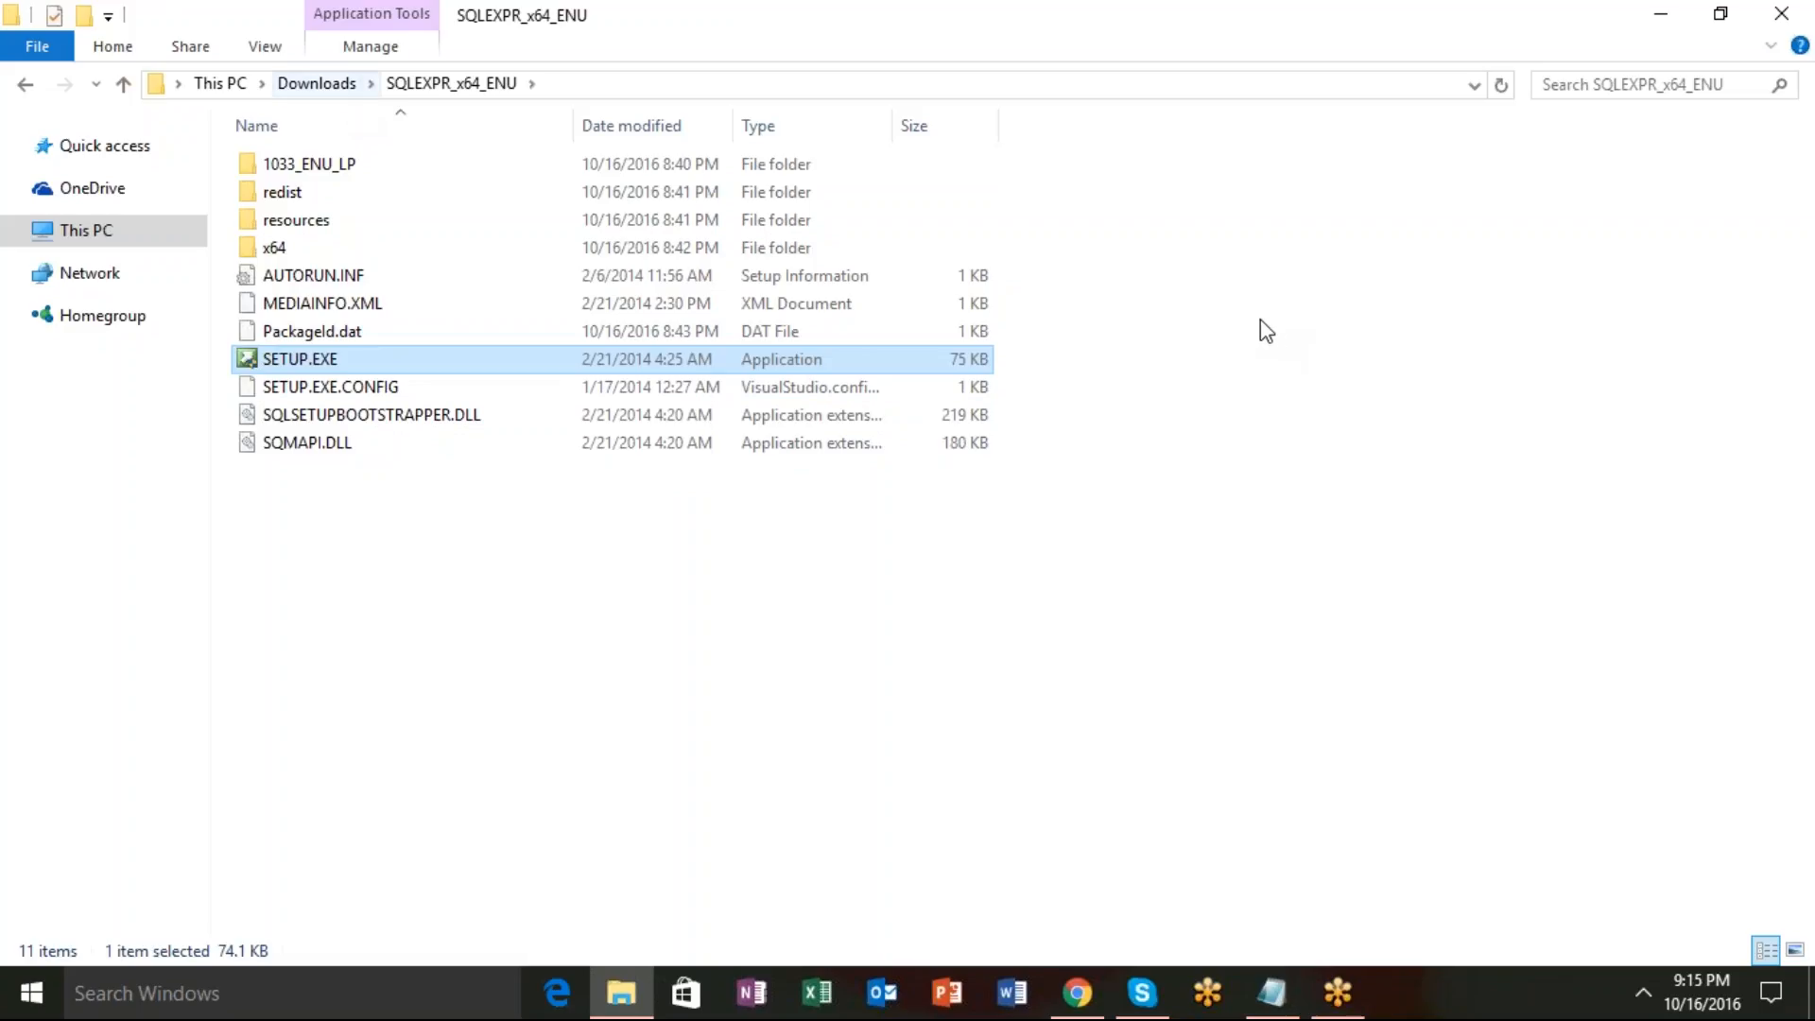
click(332, 85)
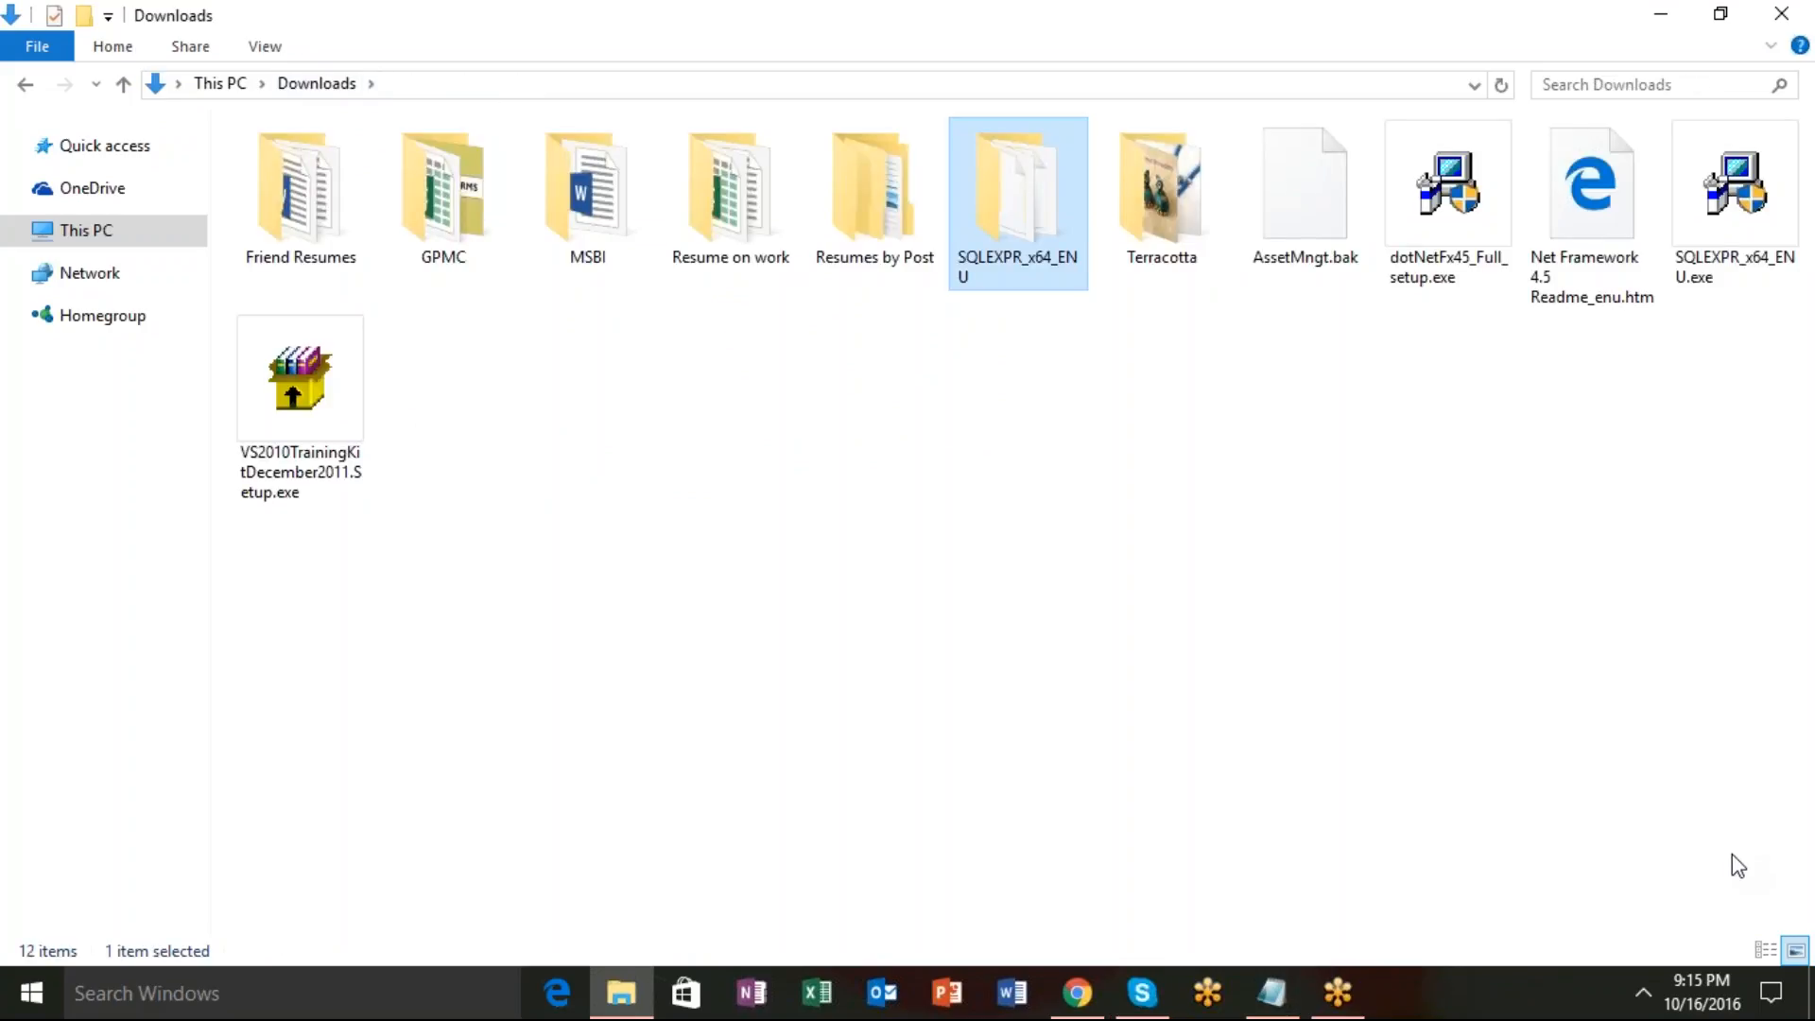
click(1078, 990)
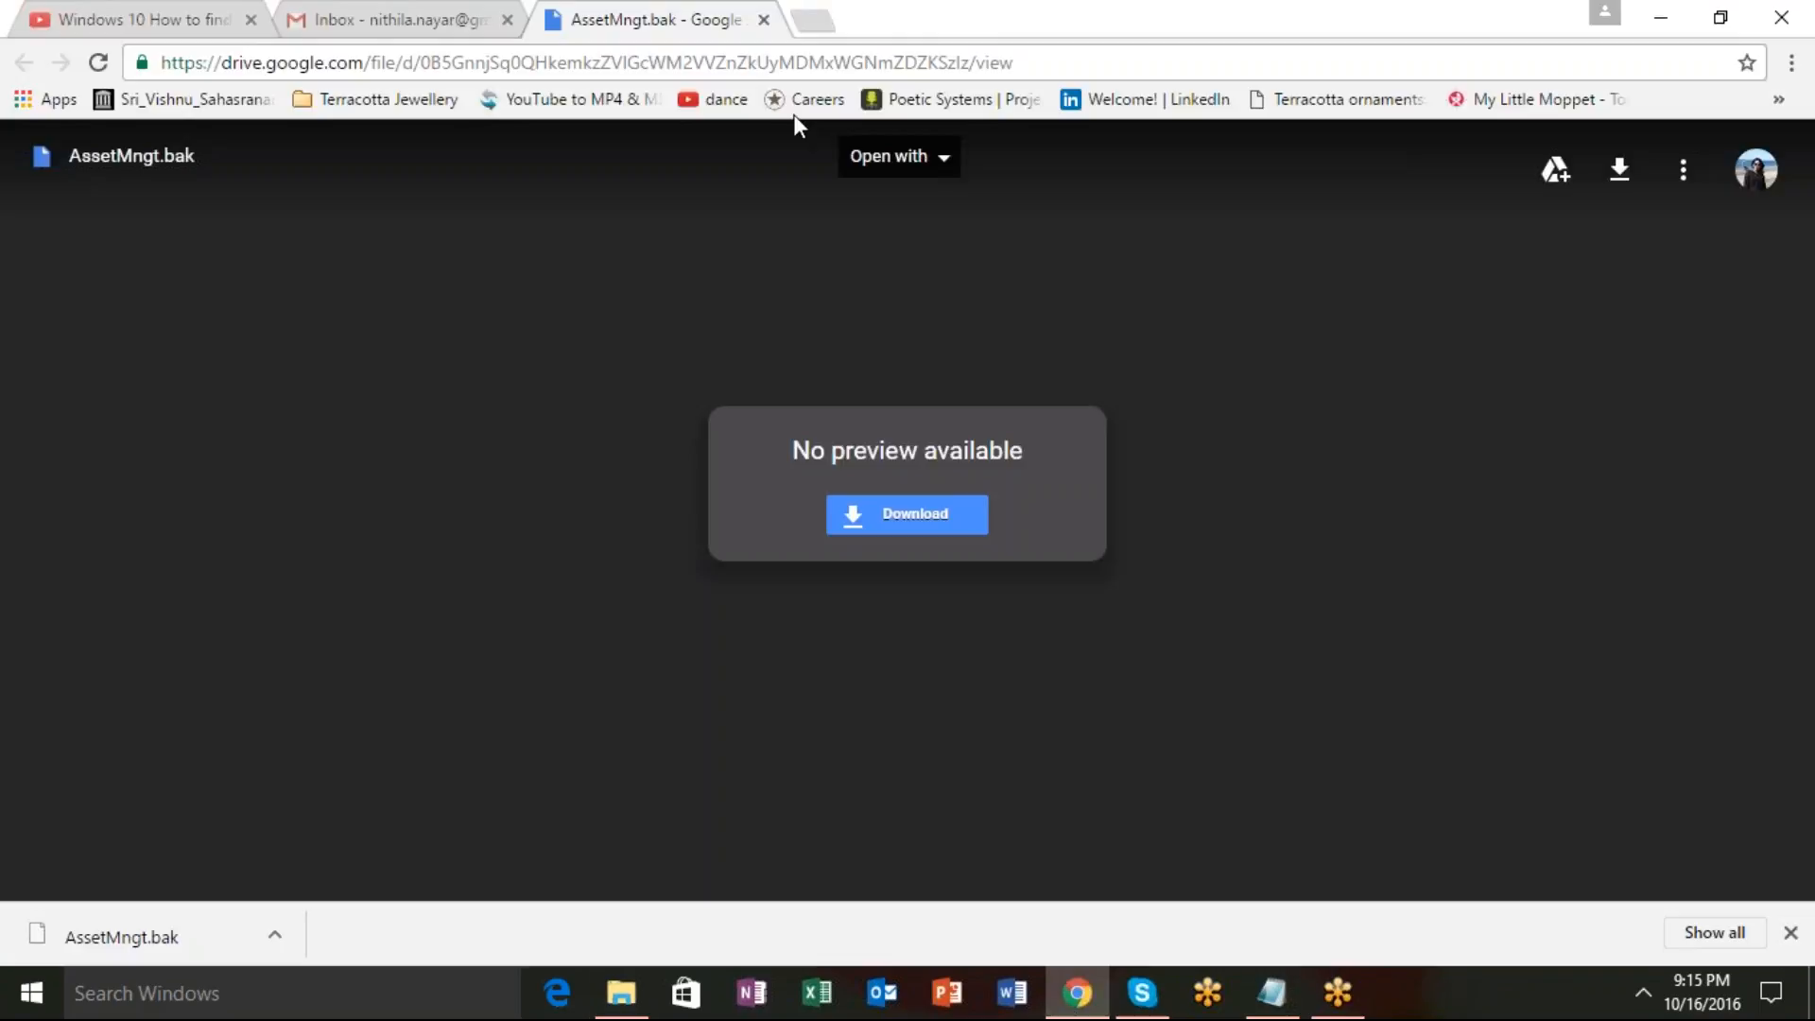
In a new tab, search Google for 'sql server management studio'.
click(813, 20)
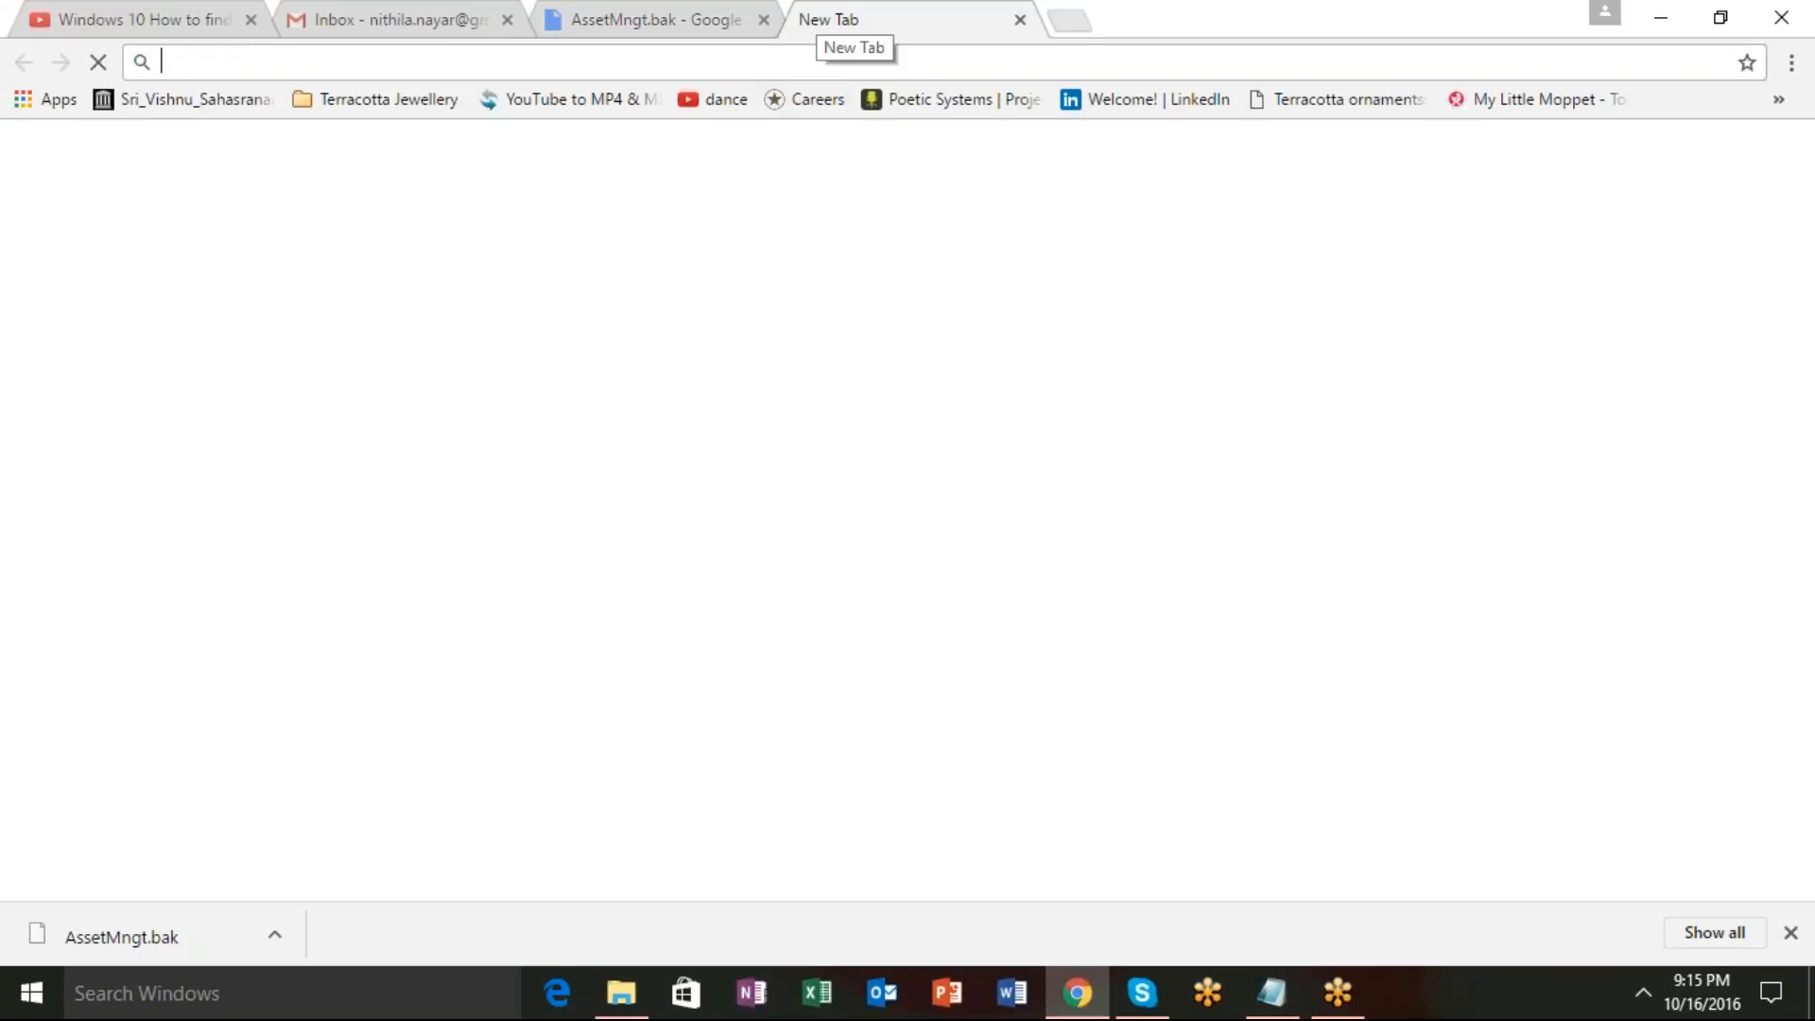
text(go)
key(Return)
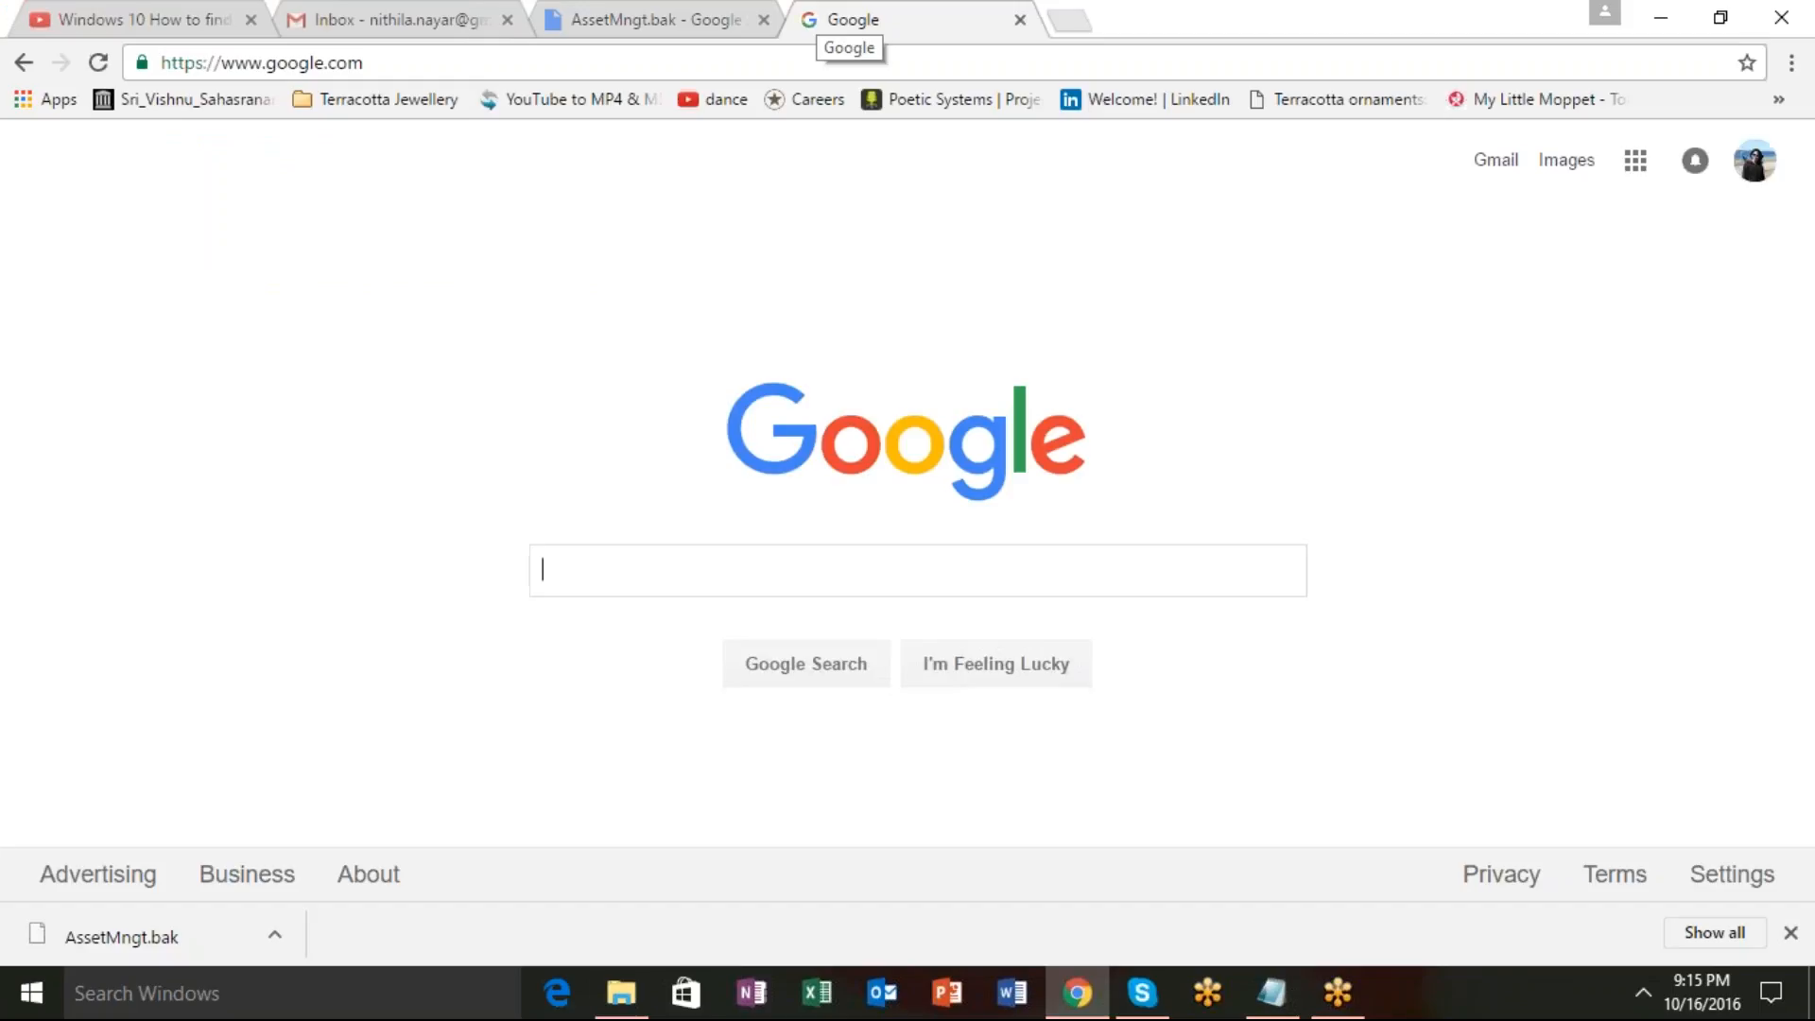
text(sl)
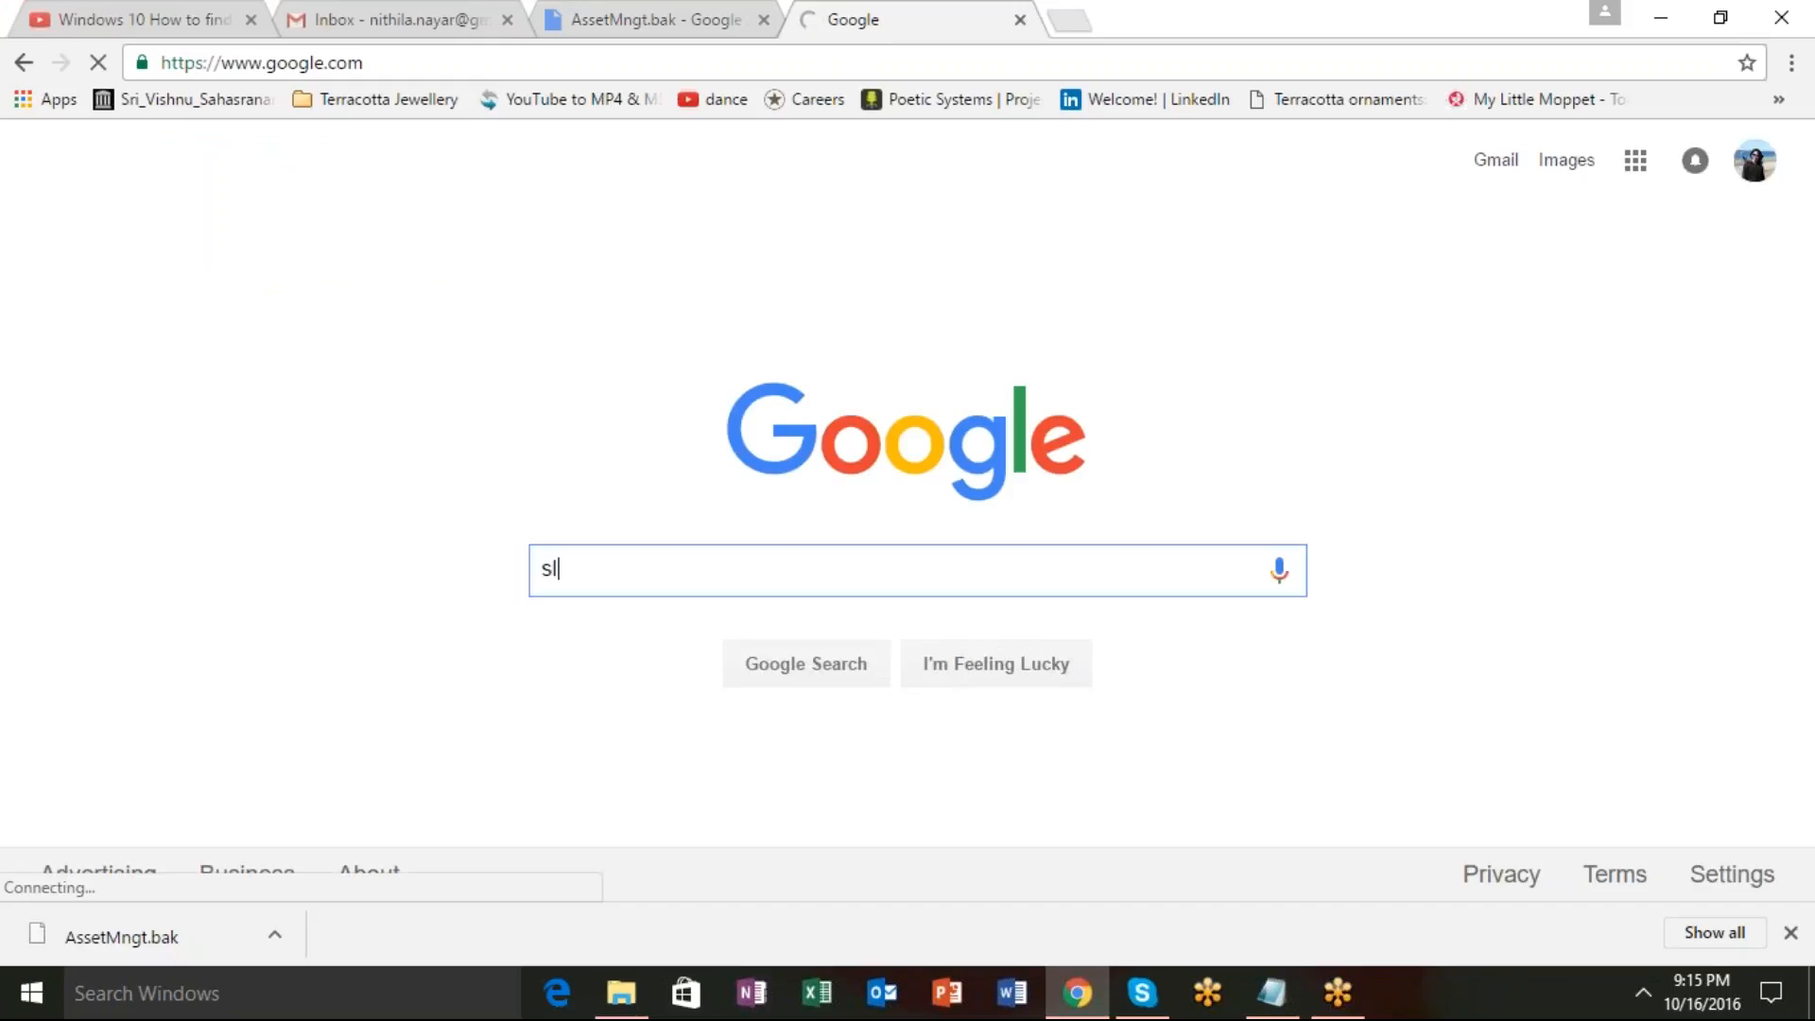
text(q)
key(BackSpace)
key(BackSpace)
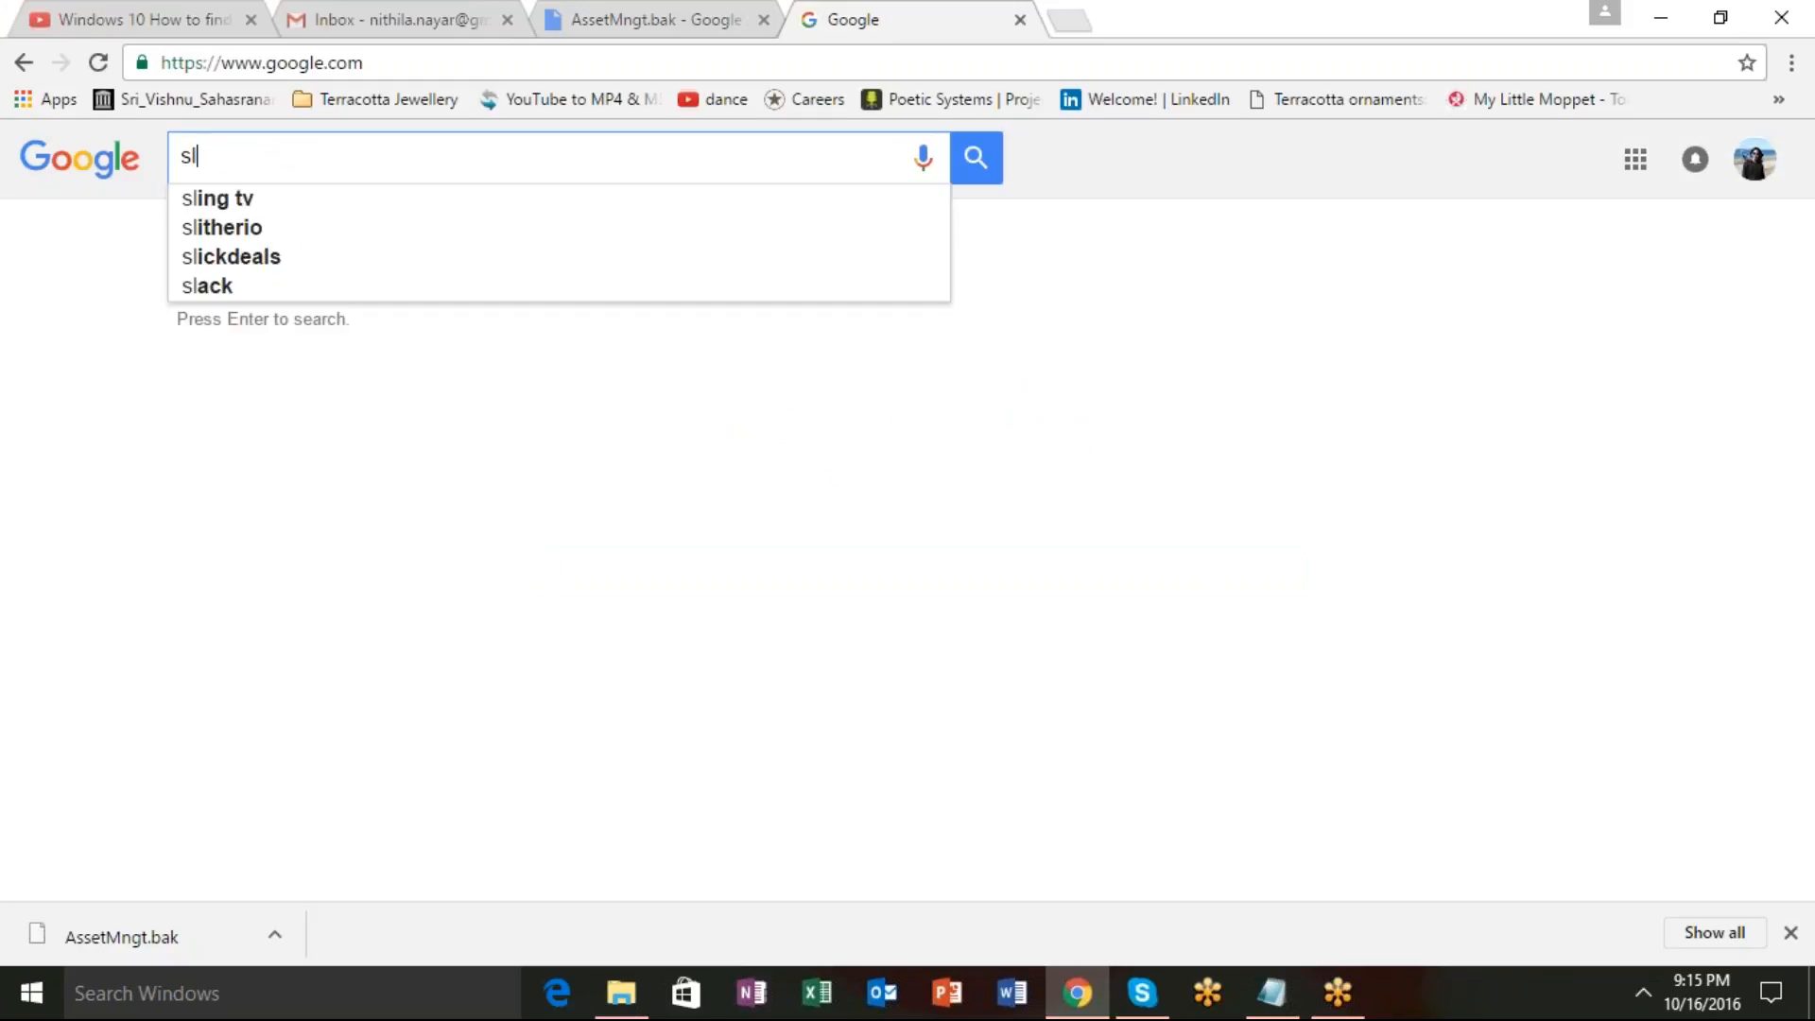
text(ql server)
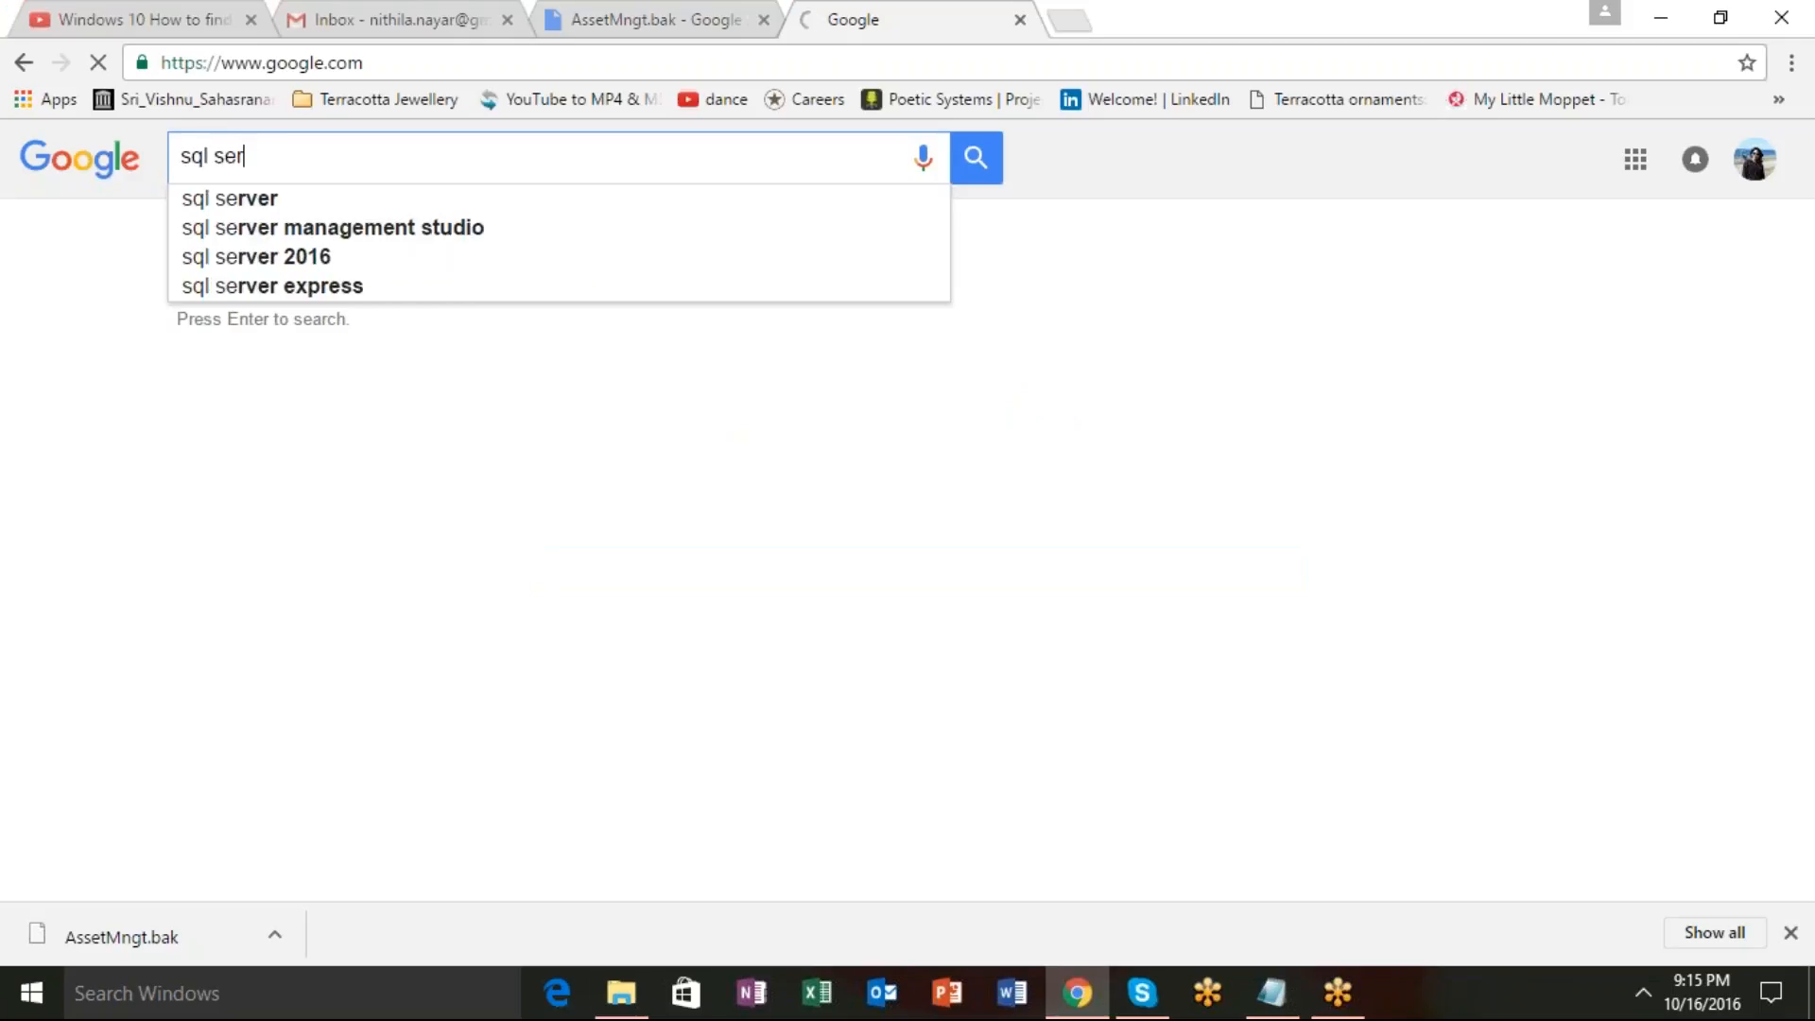
key(Down)
key(Down)
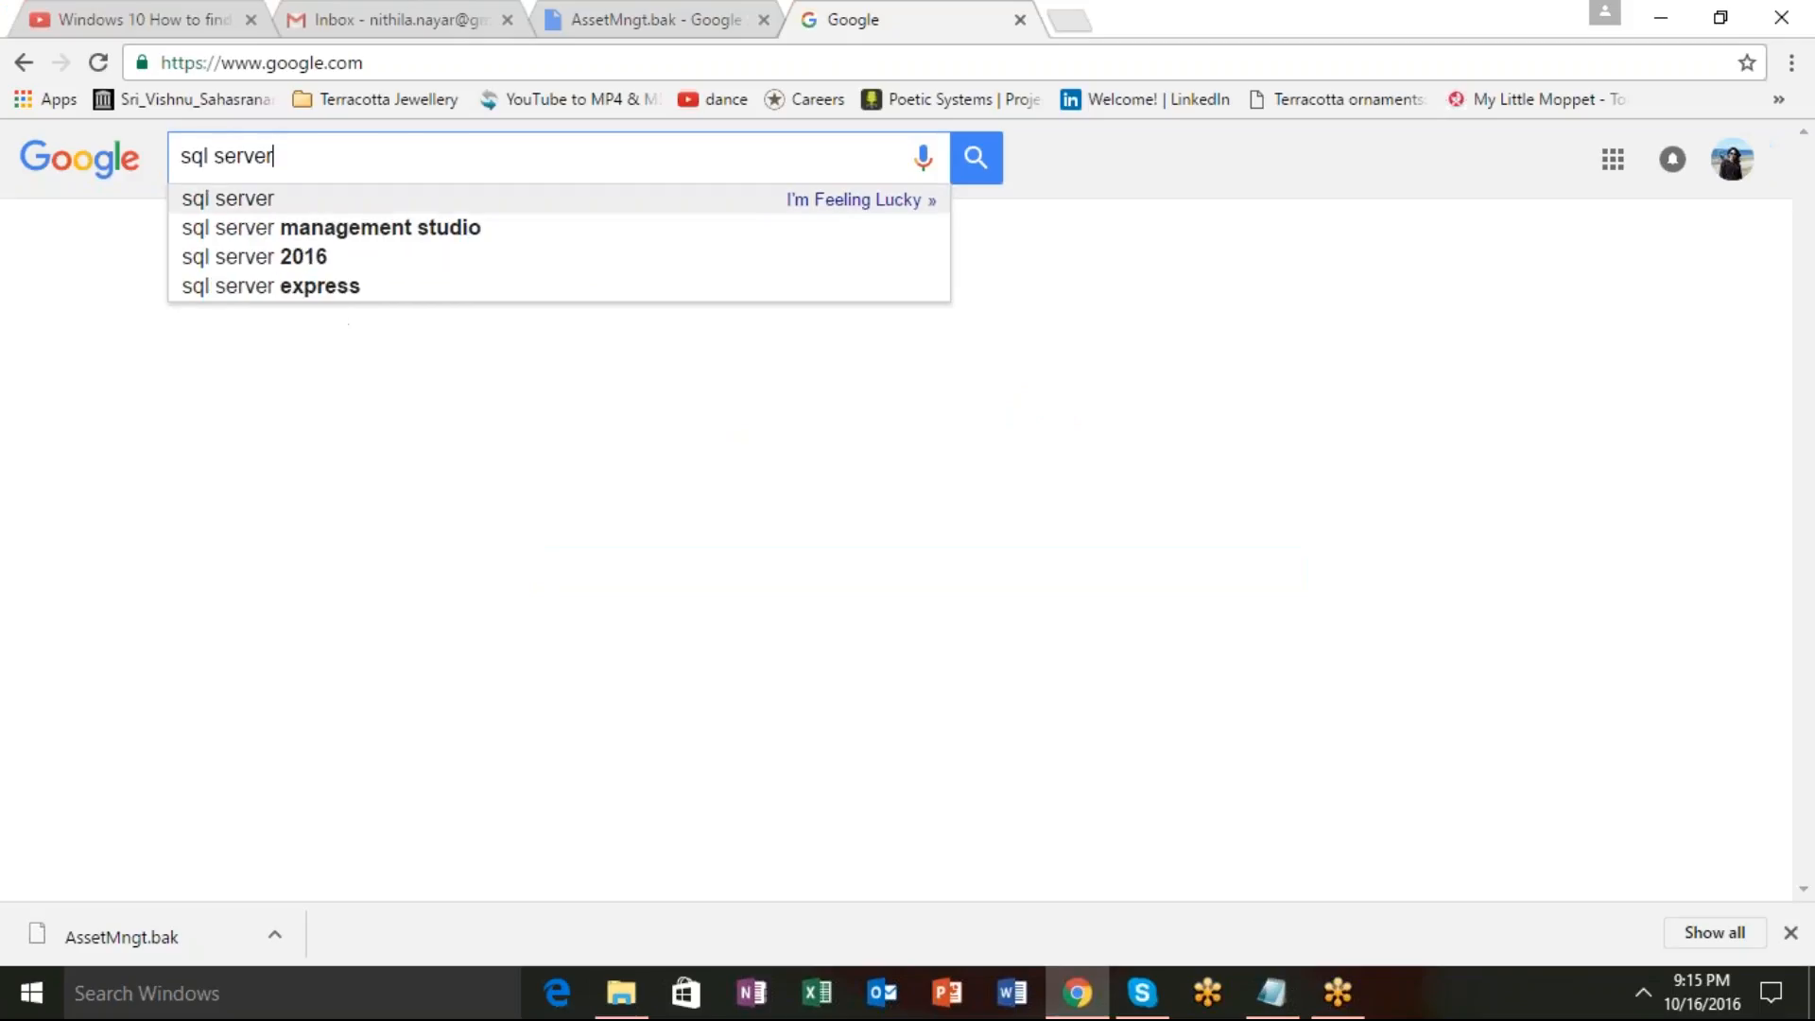
key(Return)
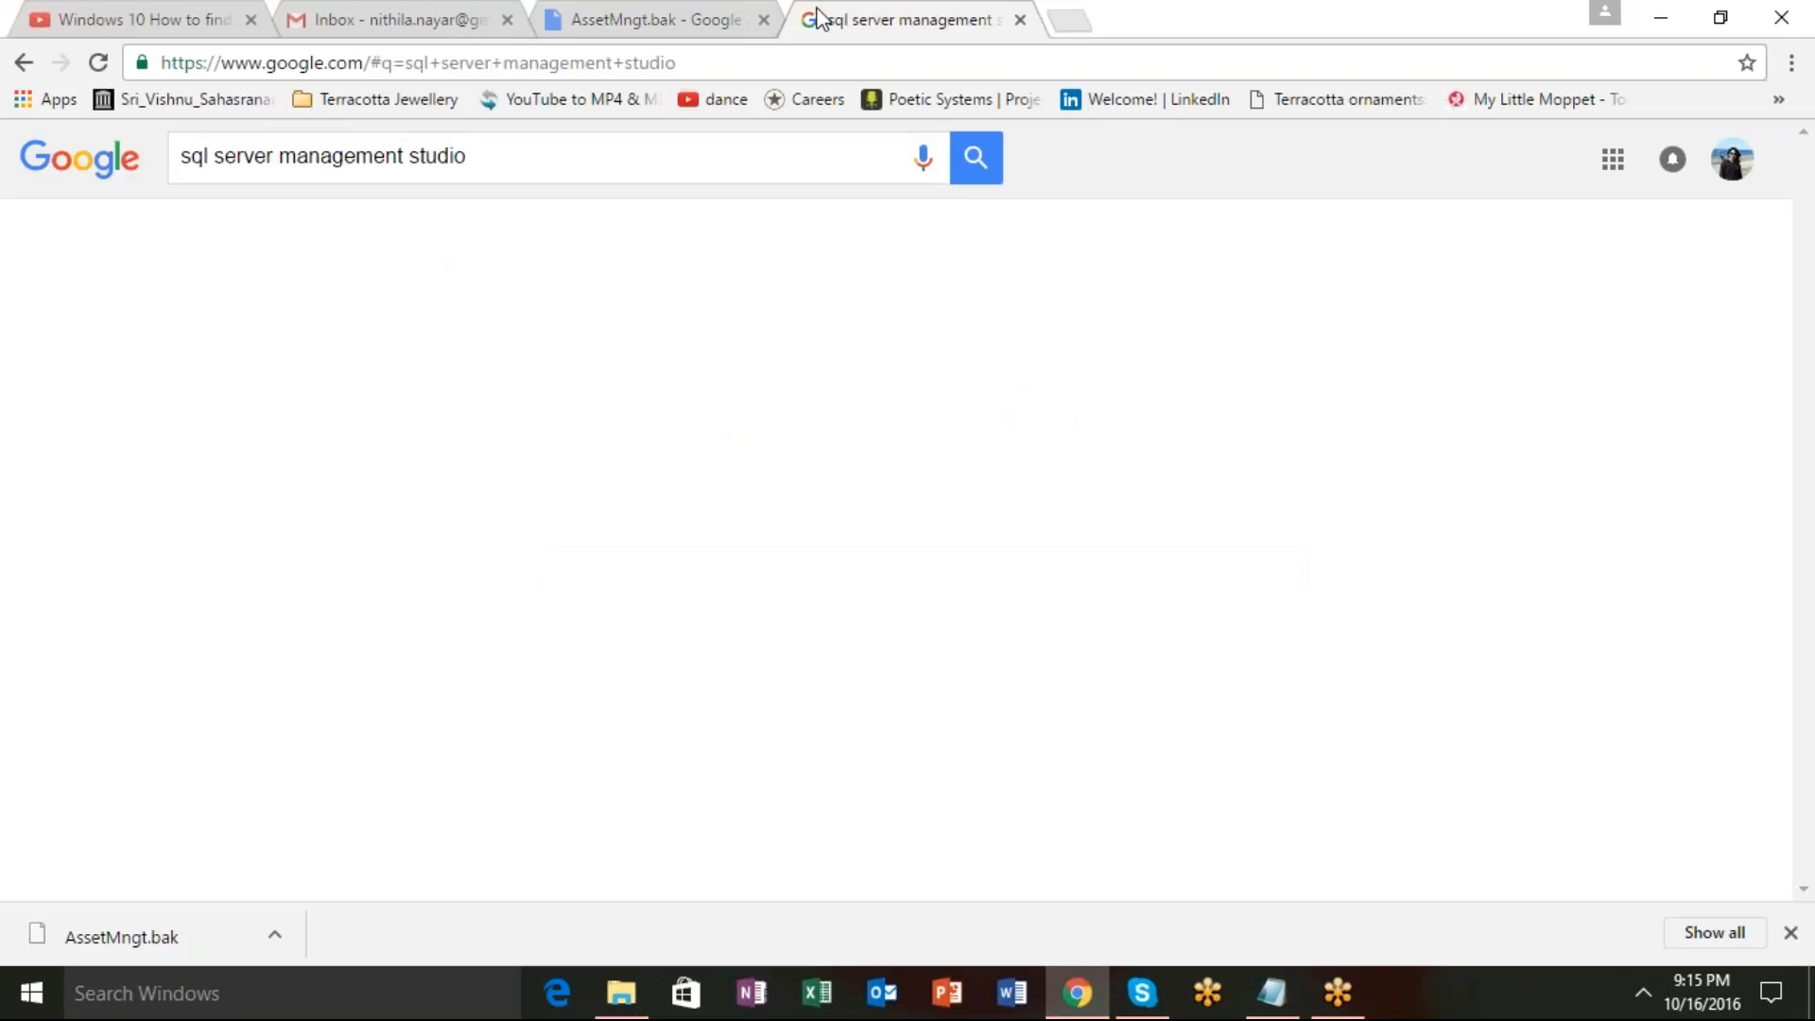
Open the first MSDN result for SSMS in a new tab and switch to it.
right_click(599, 362)
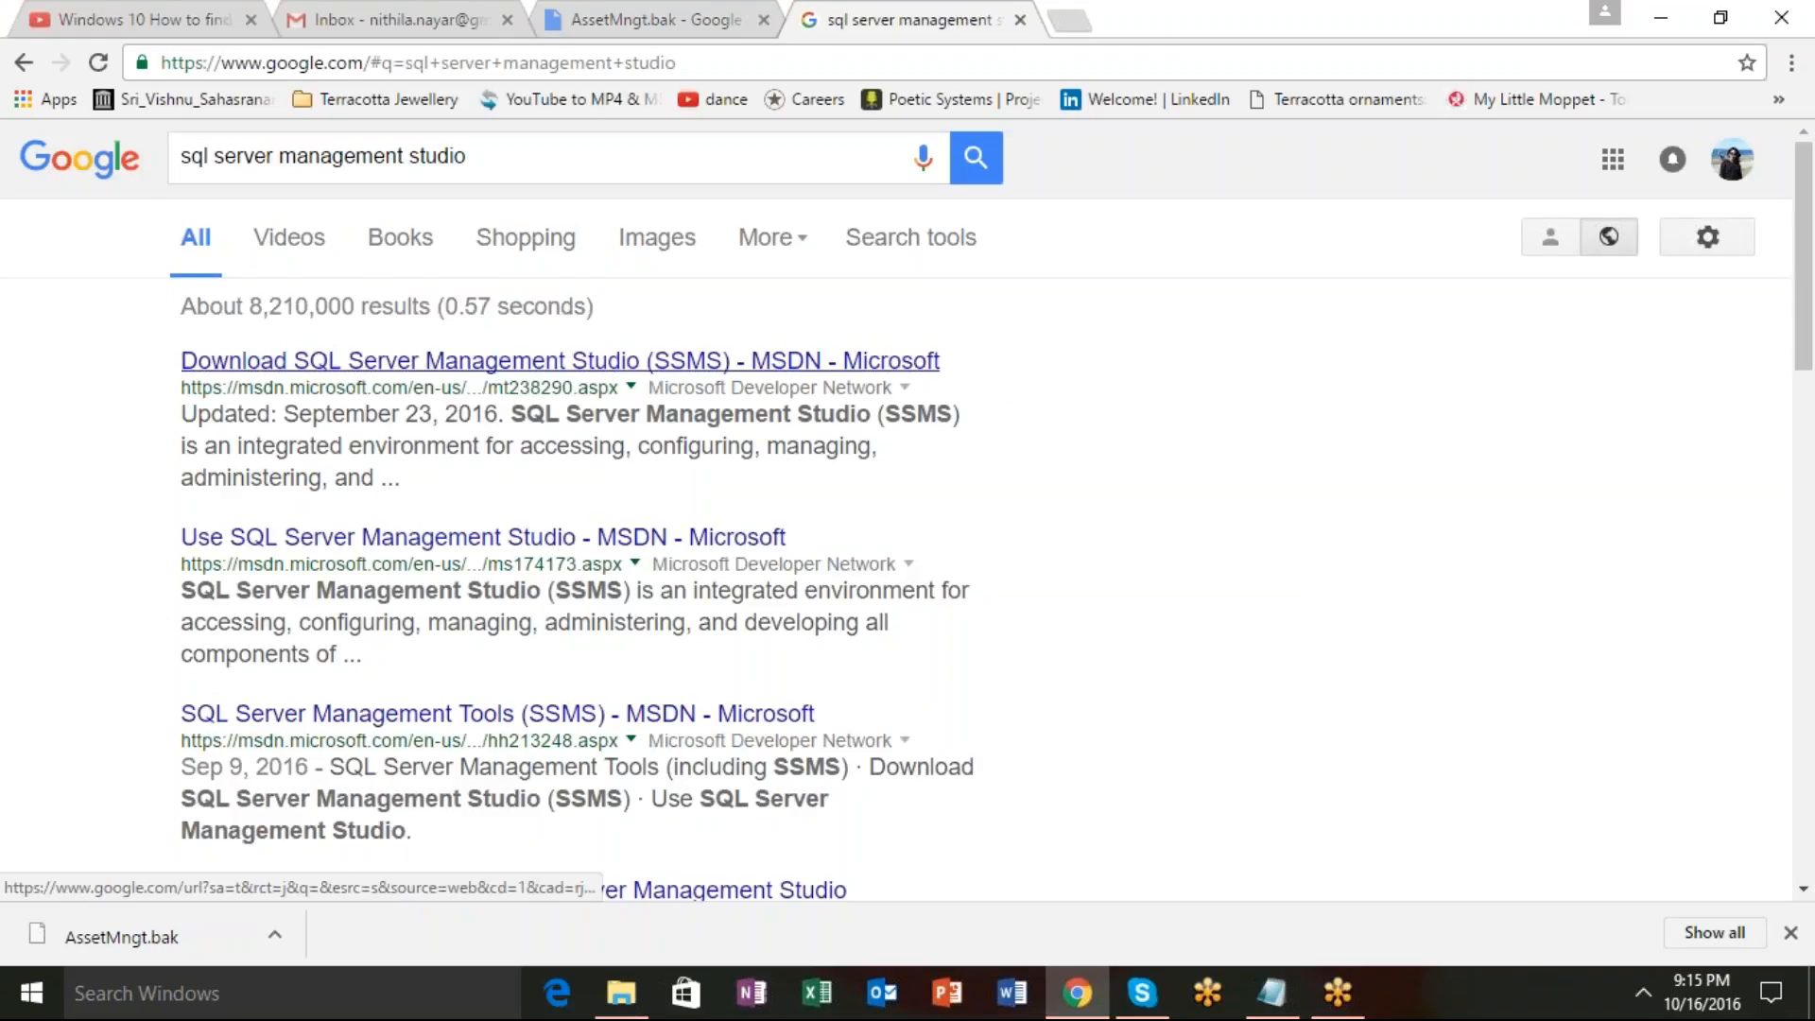
click(635, 379)
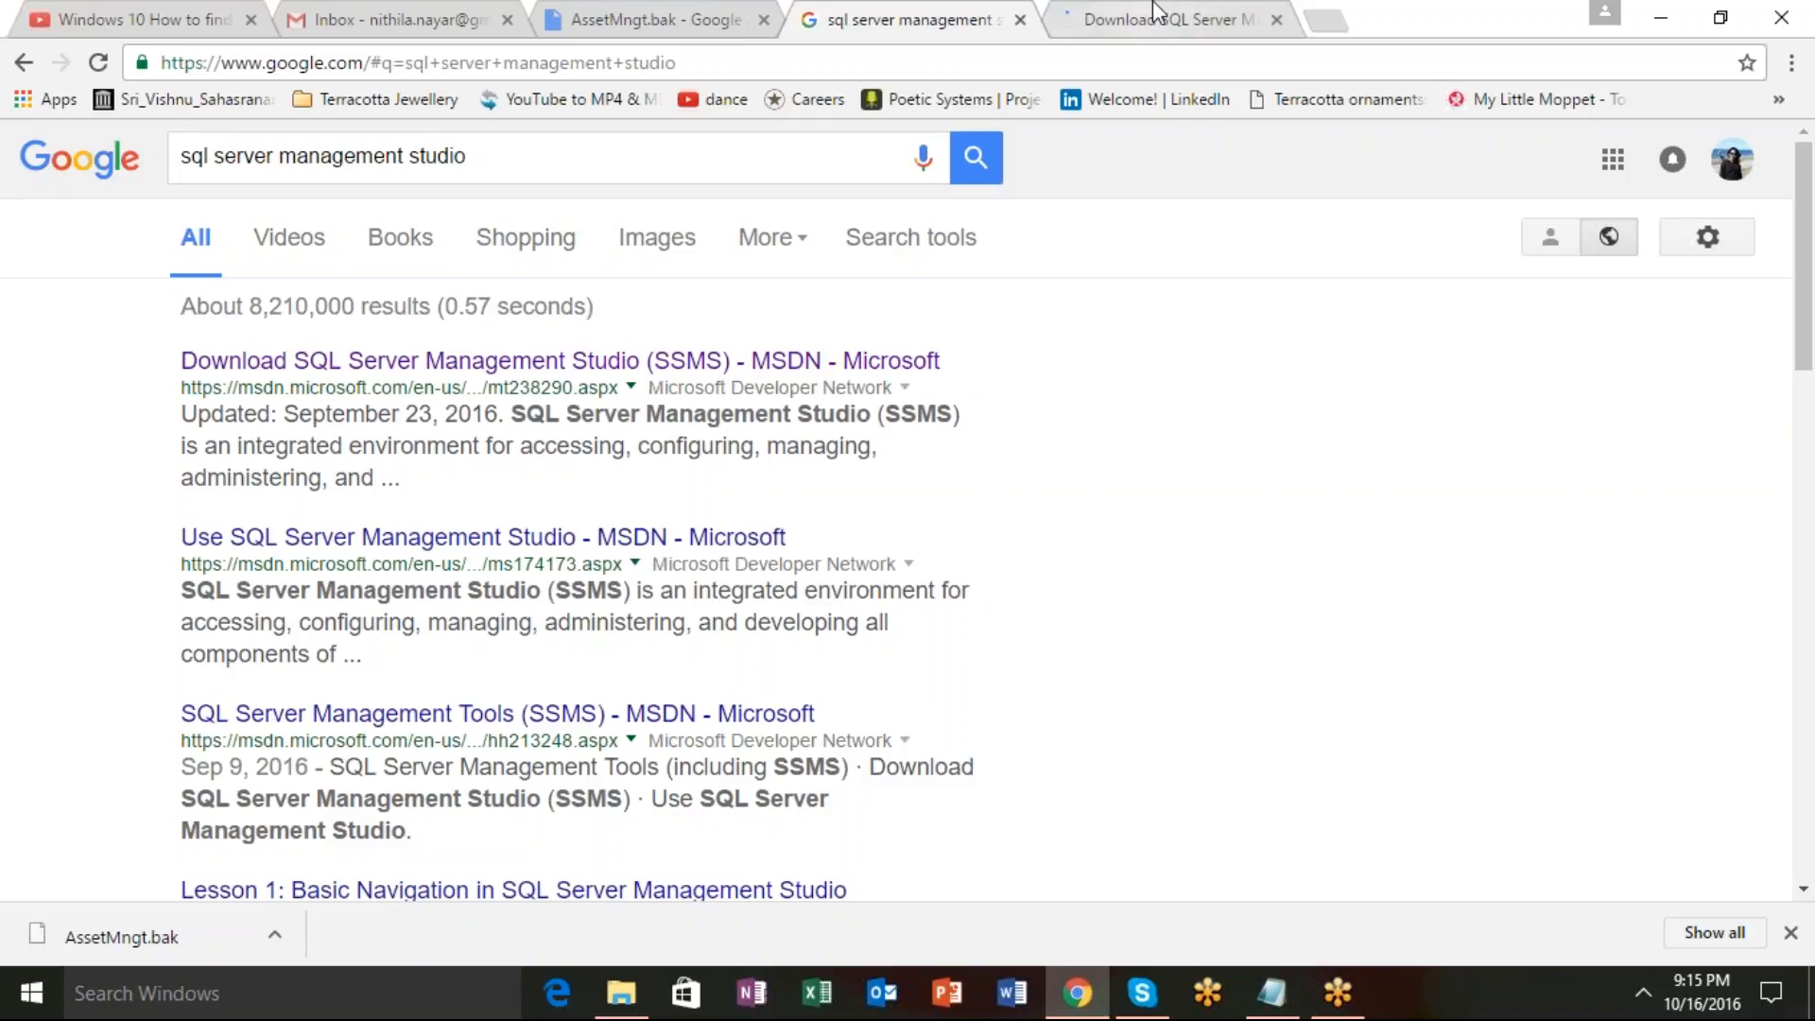
click(1177, 21)
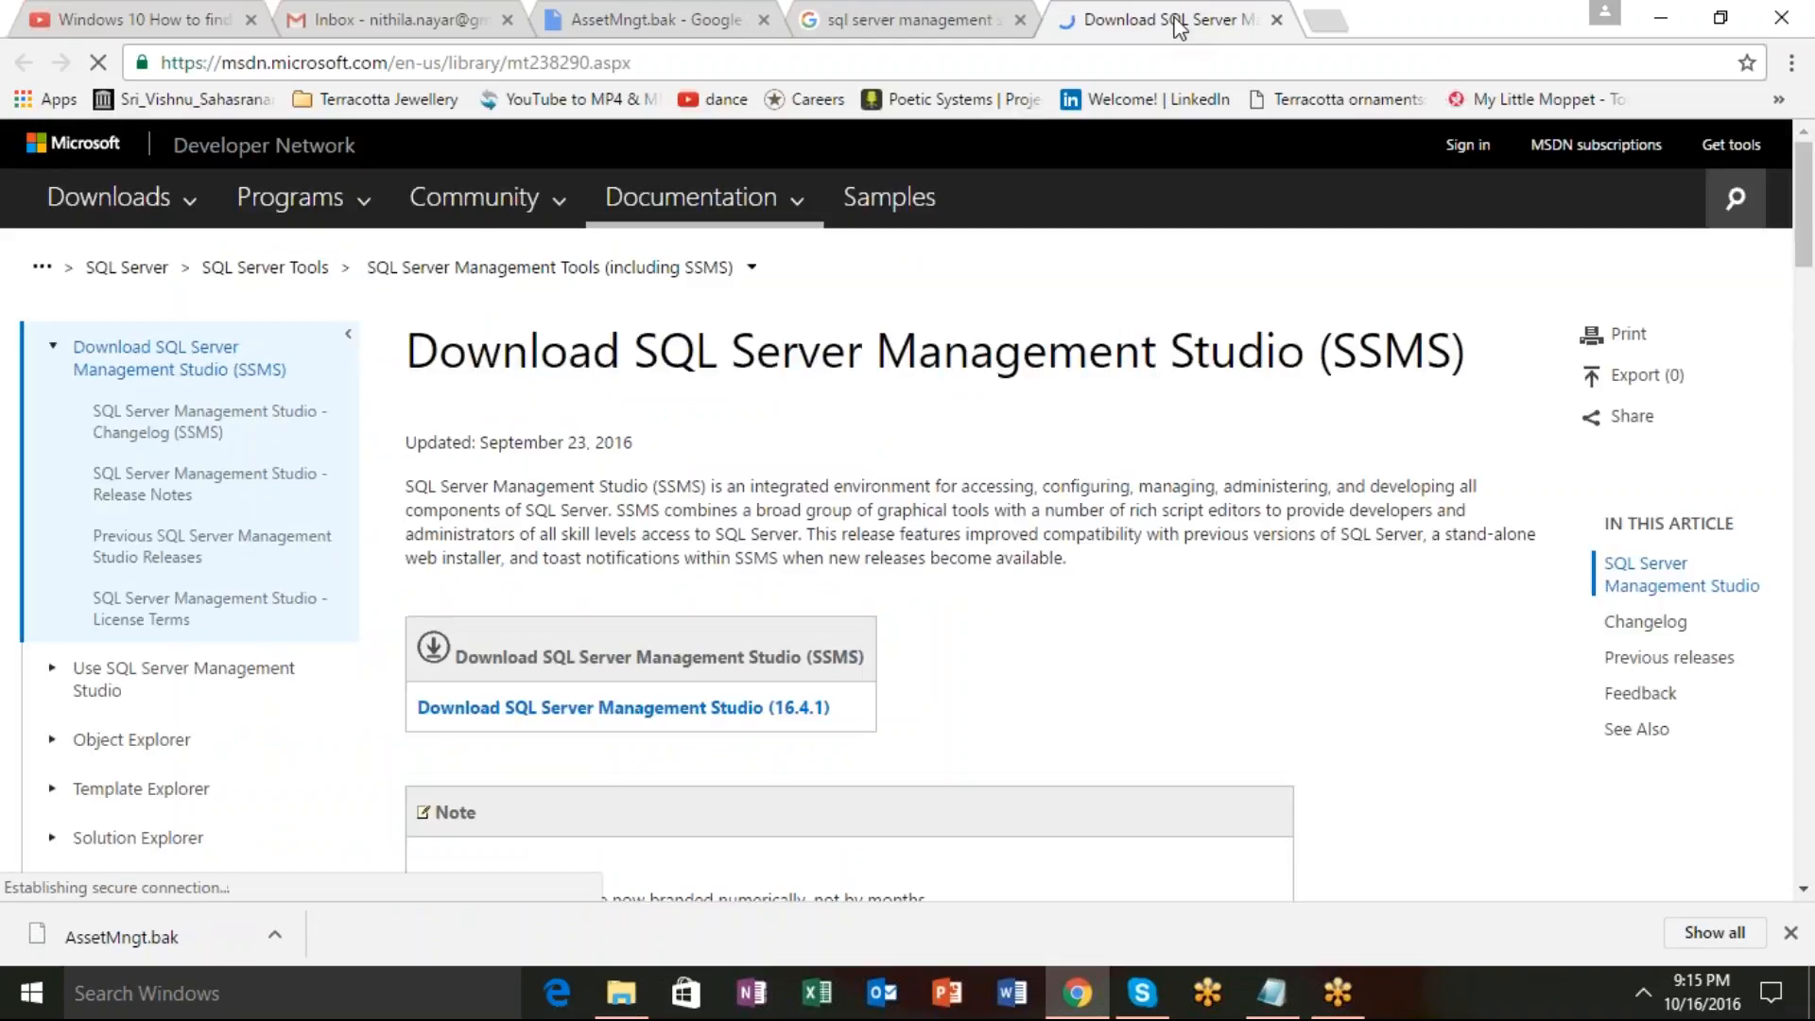
Download SQL Server Management Studio 16.4.1 (SSMS-Setup-ENU.exe, 894 MB) from the MSDN page.
scroll(906, 463, down, 3)
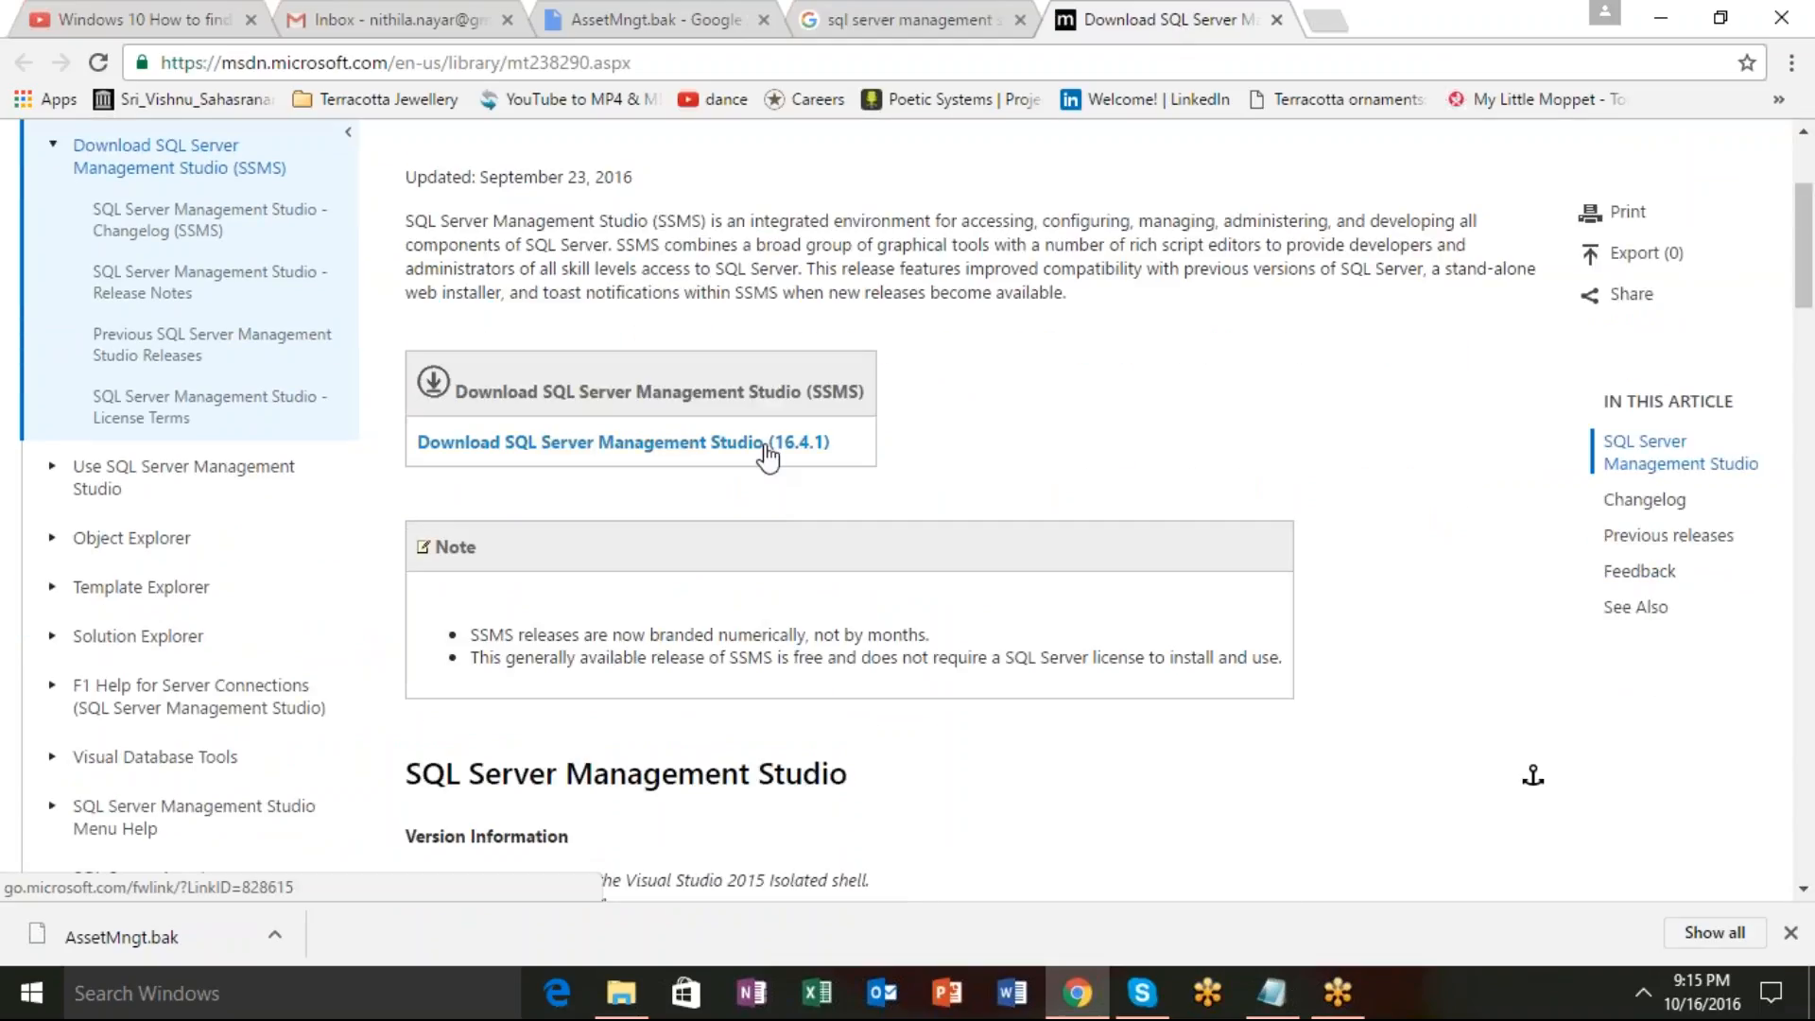
click(766, 457)
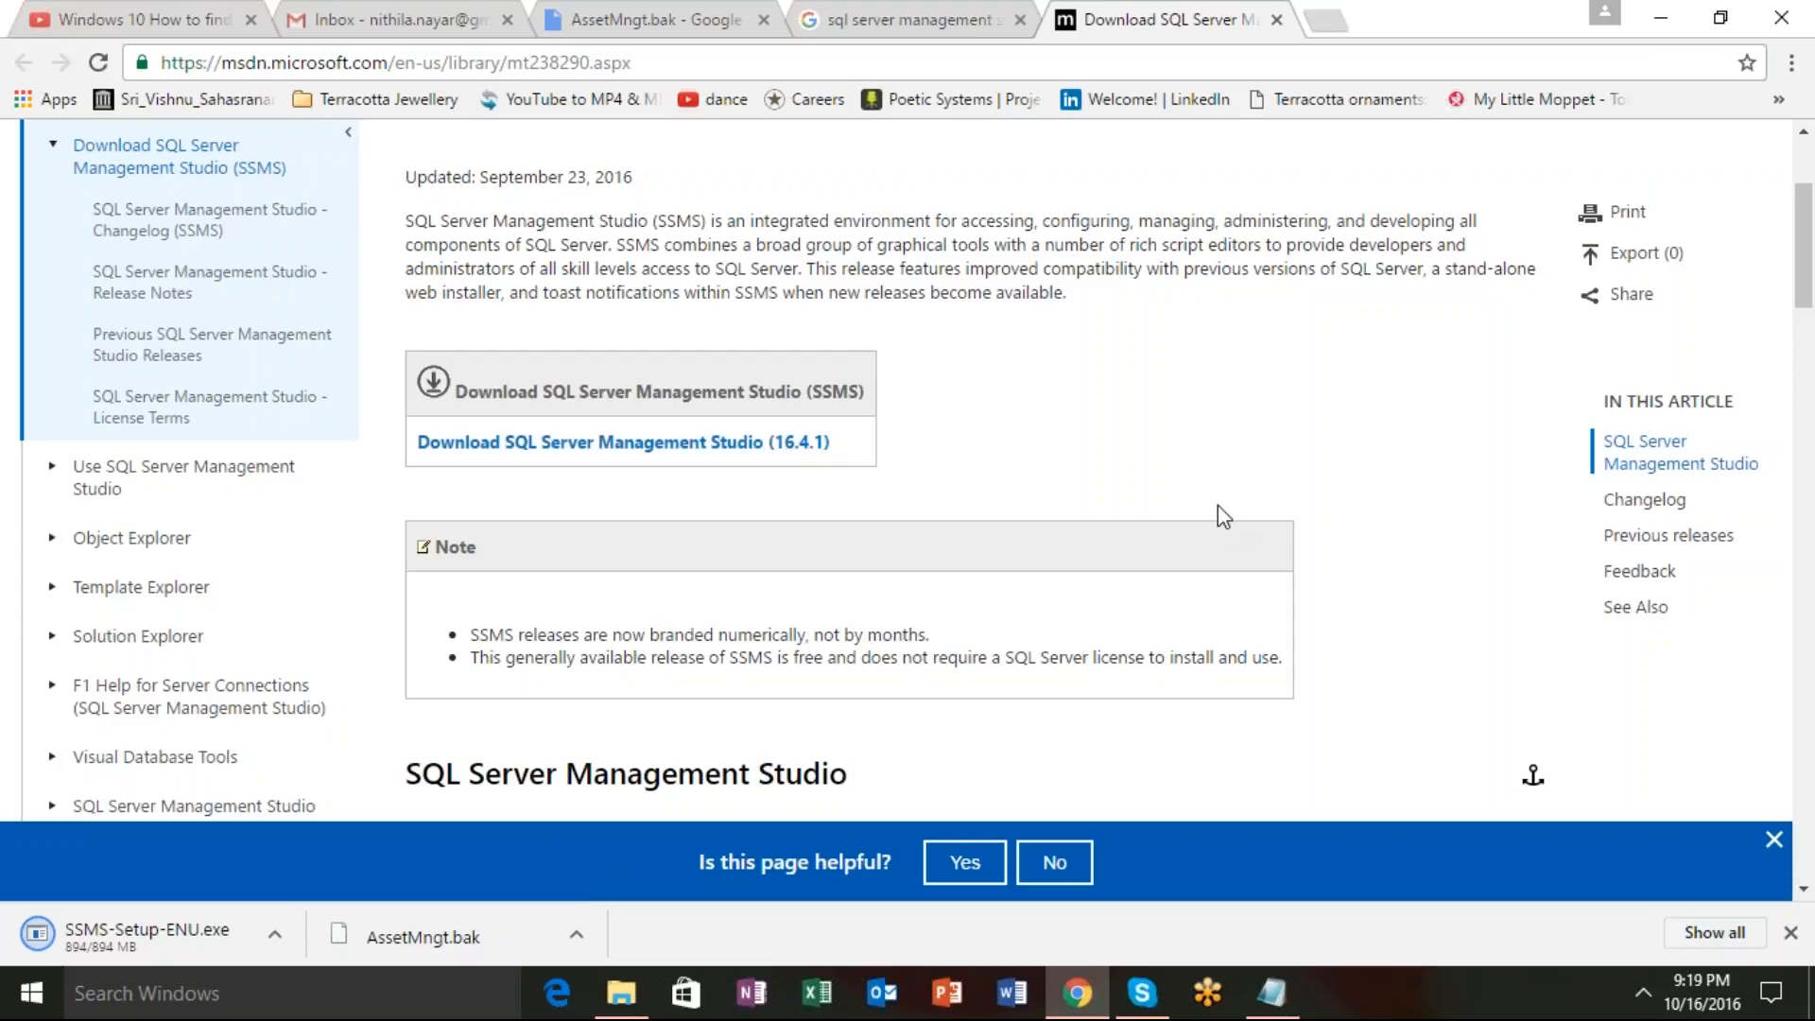
Run SSMS-Setup-ENU.exe from the Downloads folder in File Explorer.
click(90, 953)
click(649, 995)
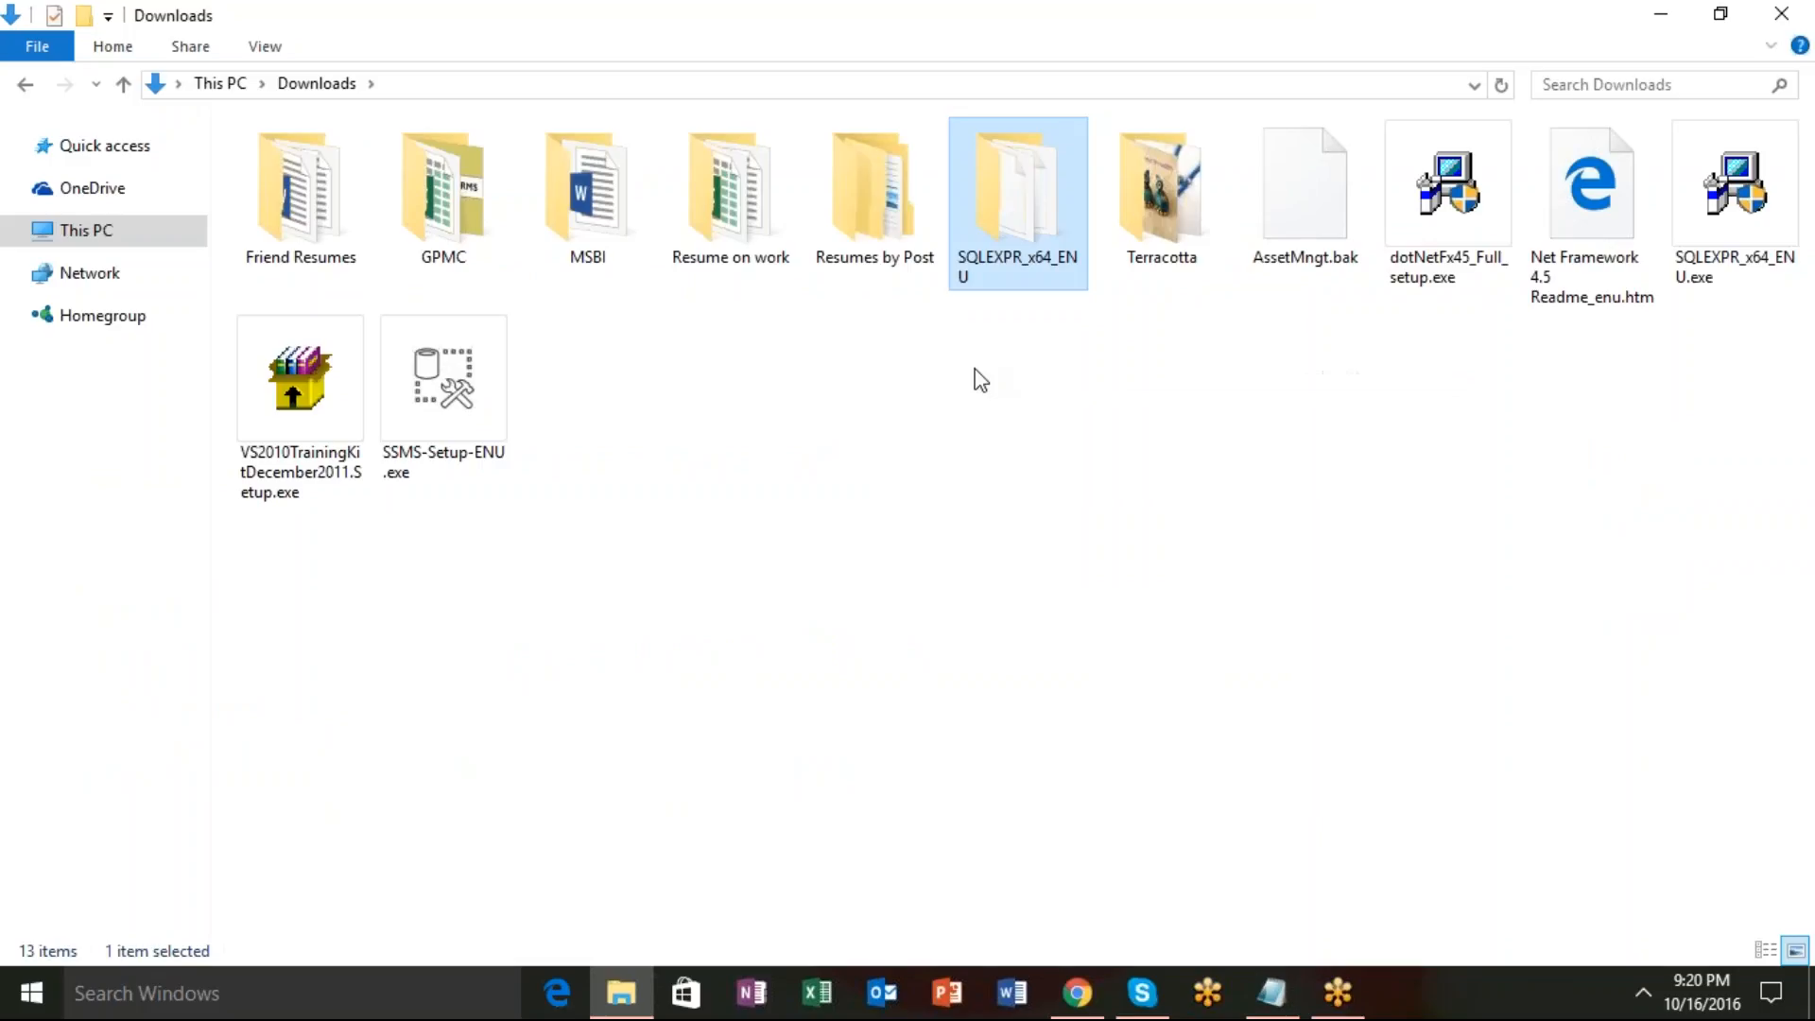
click(453, 444)
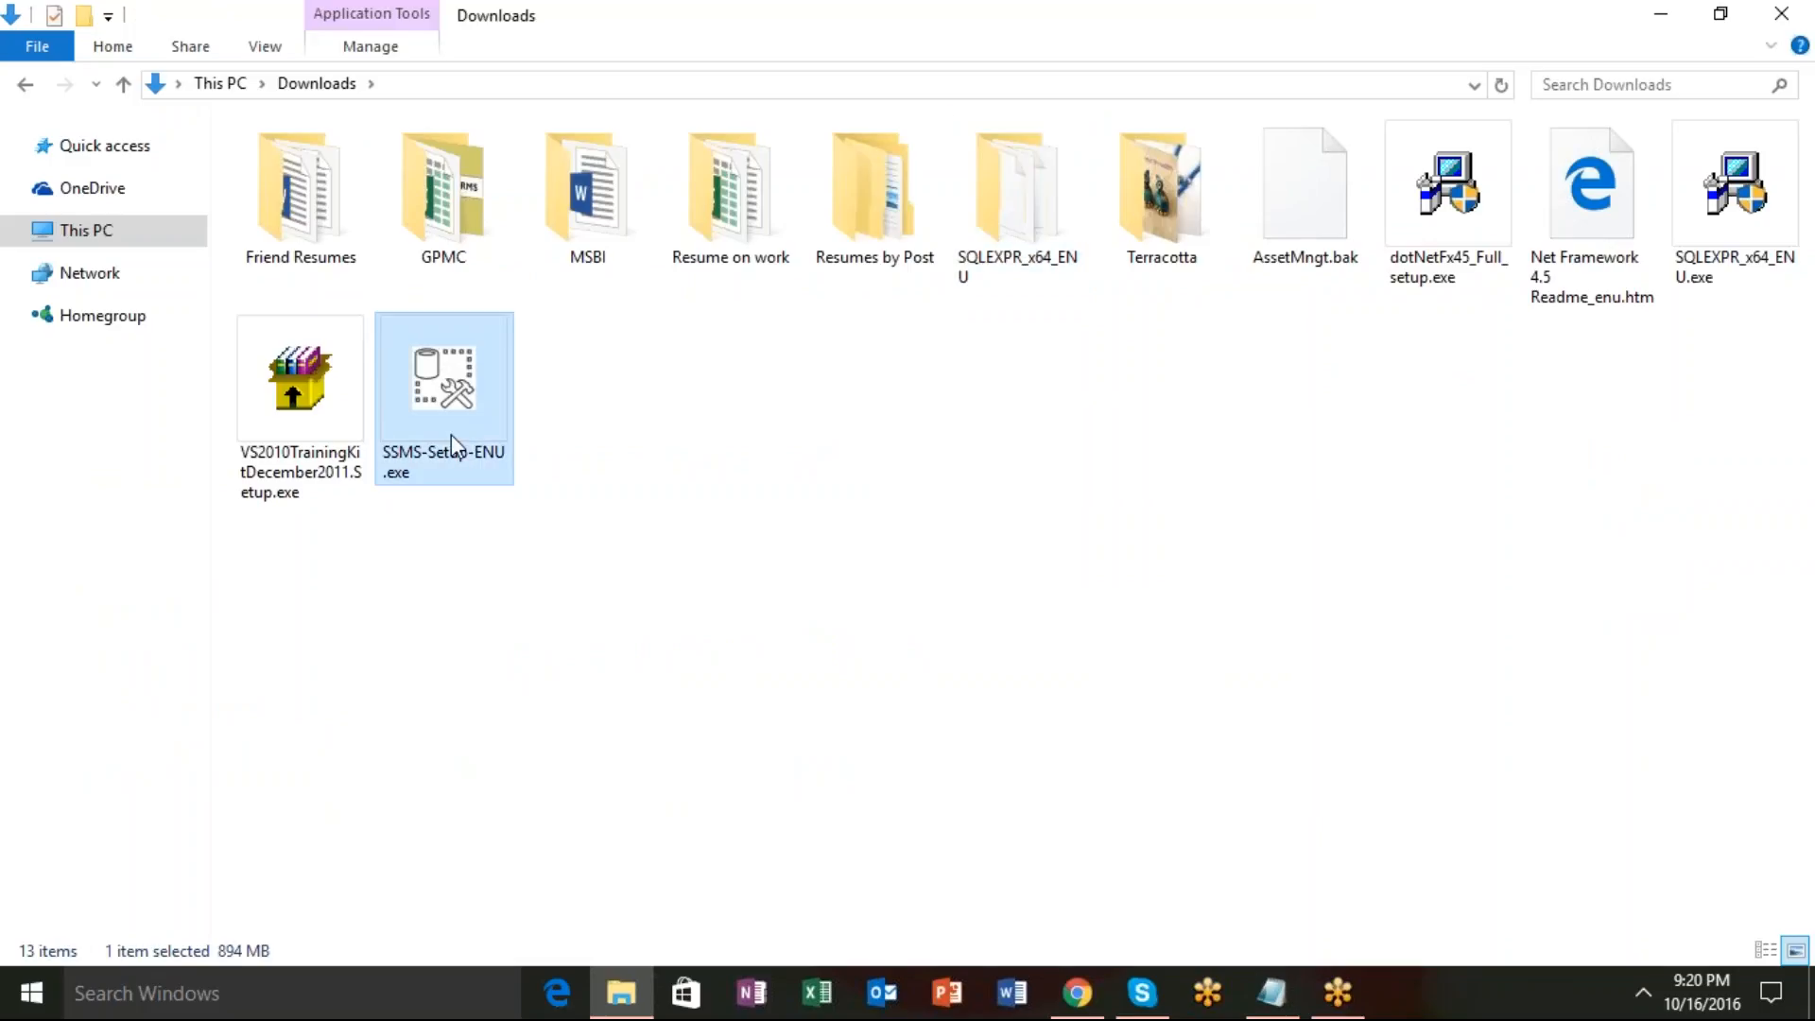
double_click(452, 444)
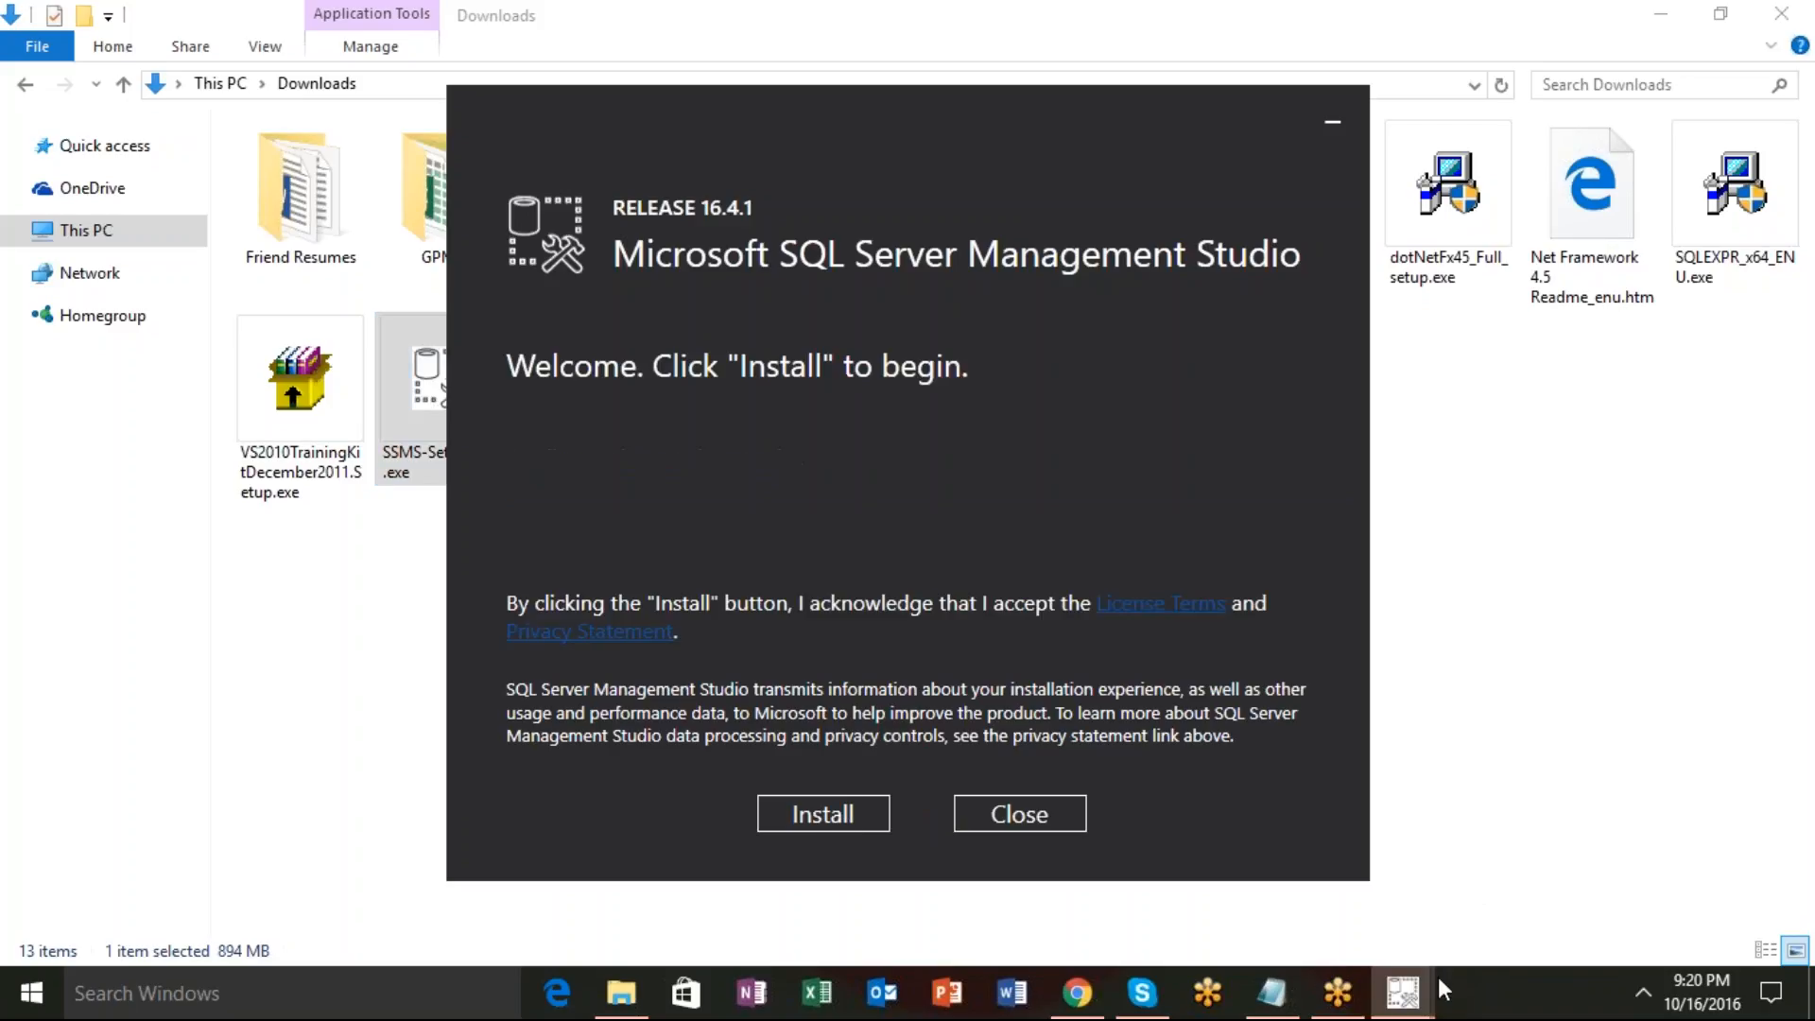
Choose Install on the SSMS 16.4.1 setup welcome screen.
click(850, 816)
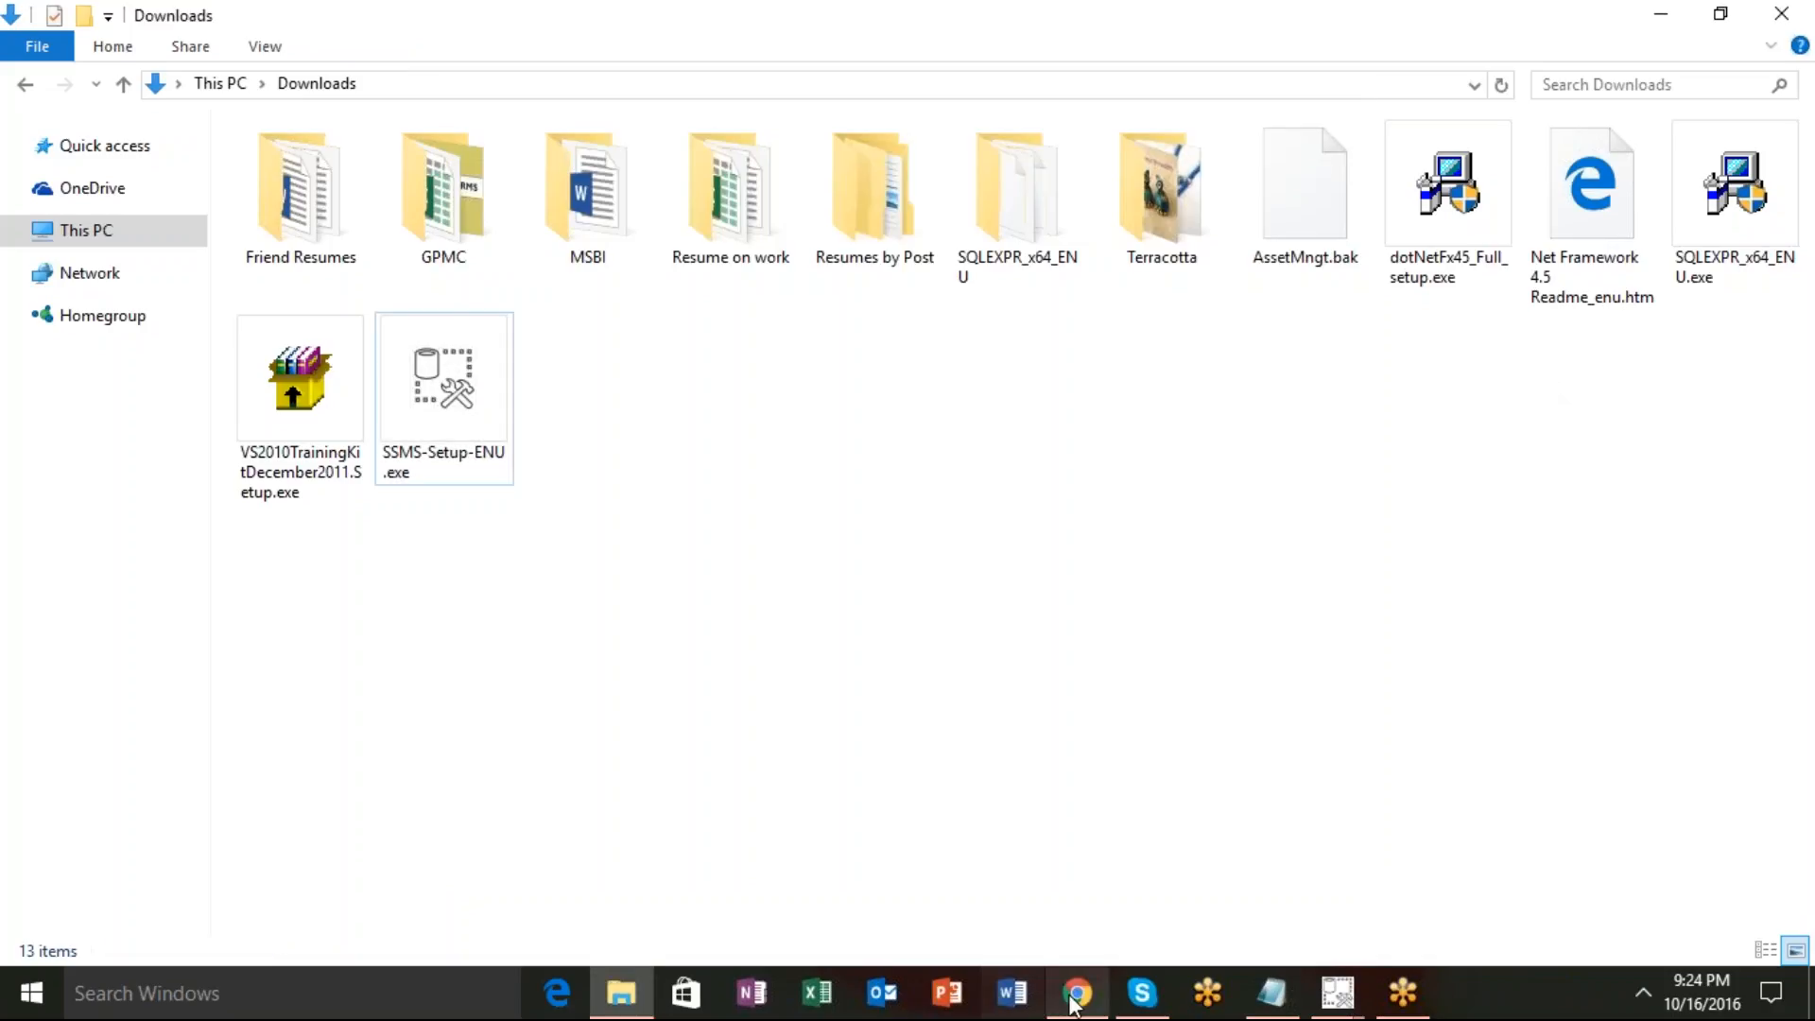
Paste the OrderDB.bak Google Drive link into a new Chrome tab and load it.
click(1078, 993)
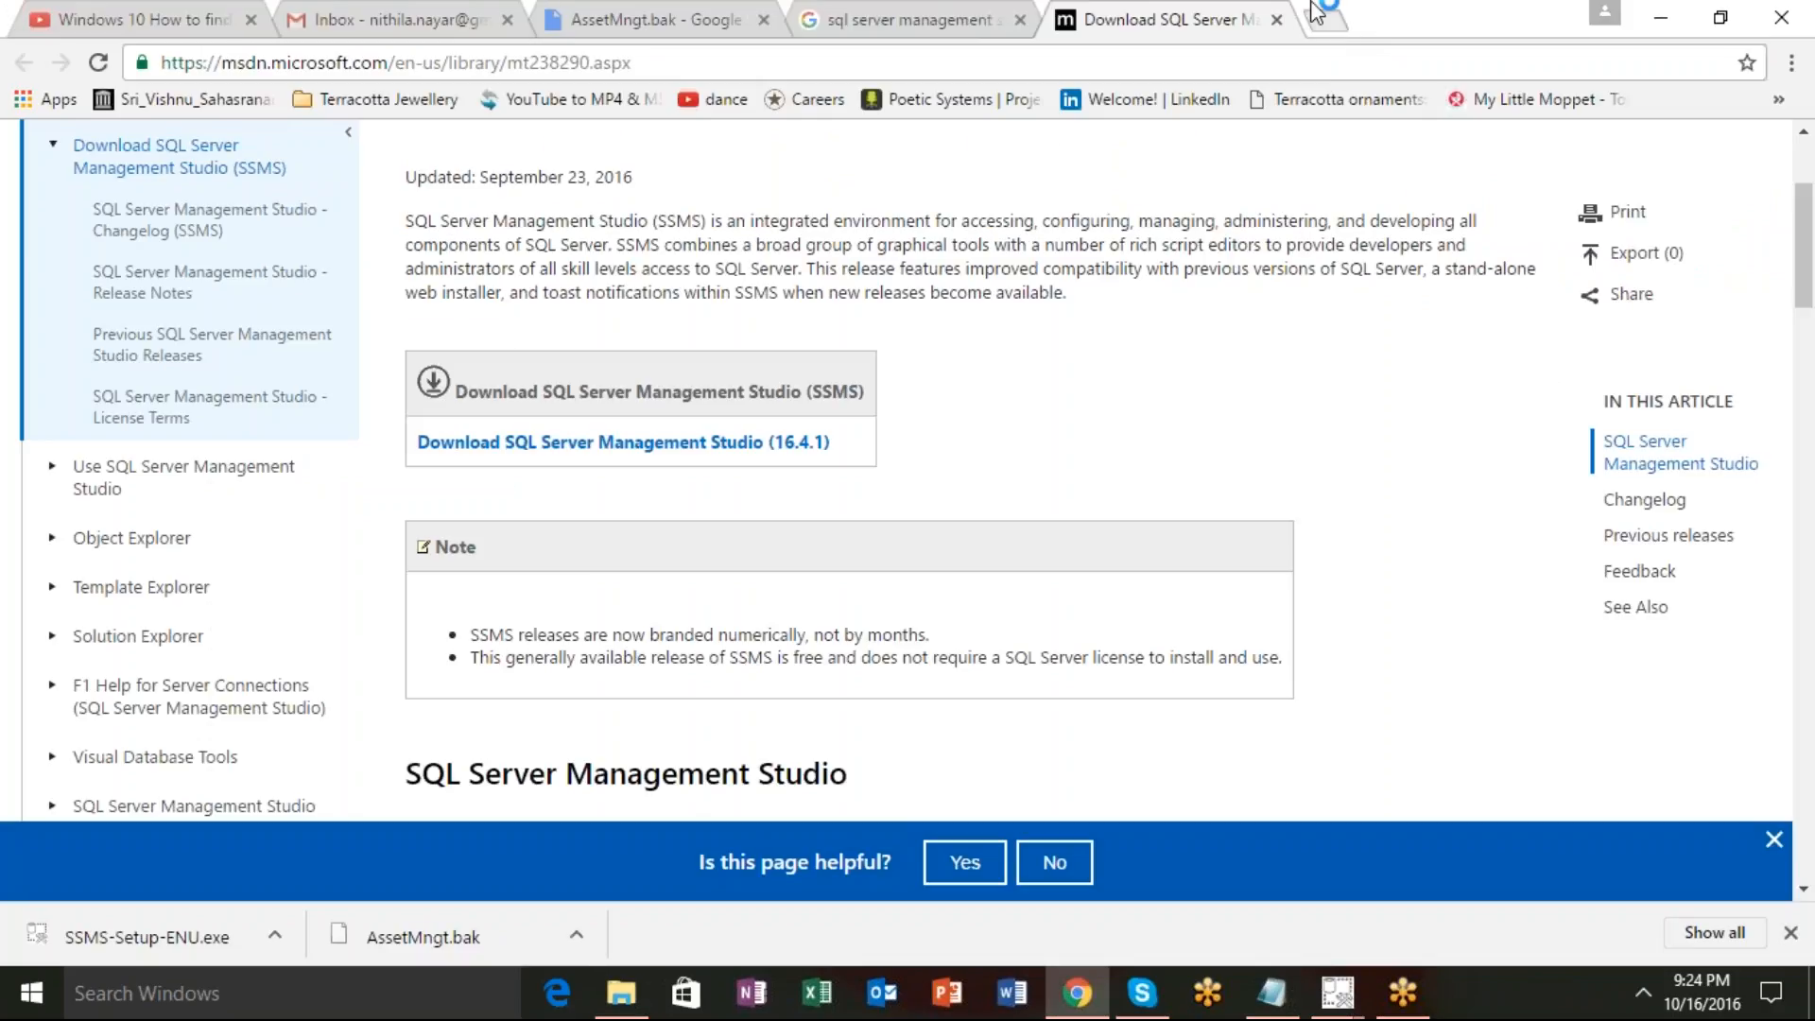
click(1323, 17)
key(Return)
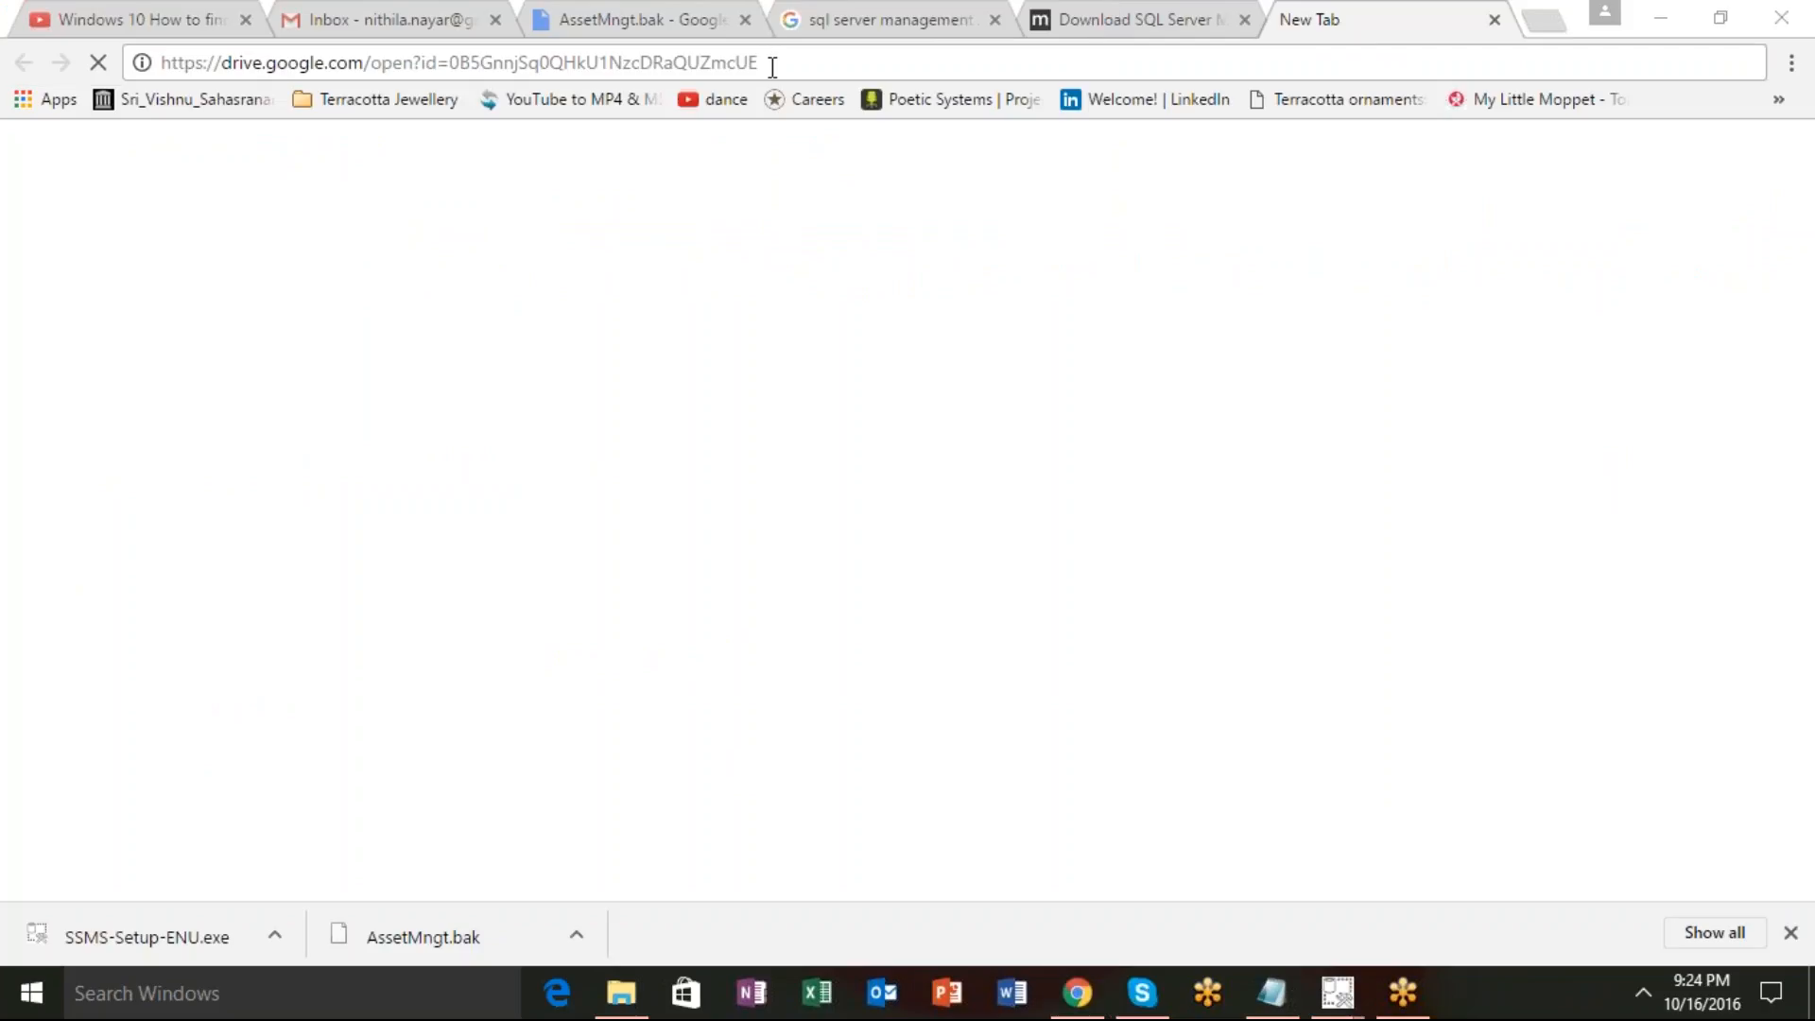
Close the SSMS download page and the 'sql server management studio' search tab.
click(1155, 7)
key(ctrl+w)
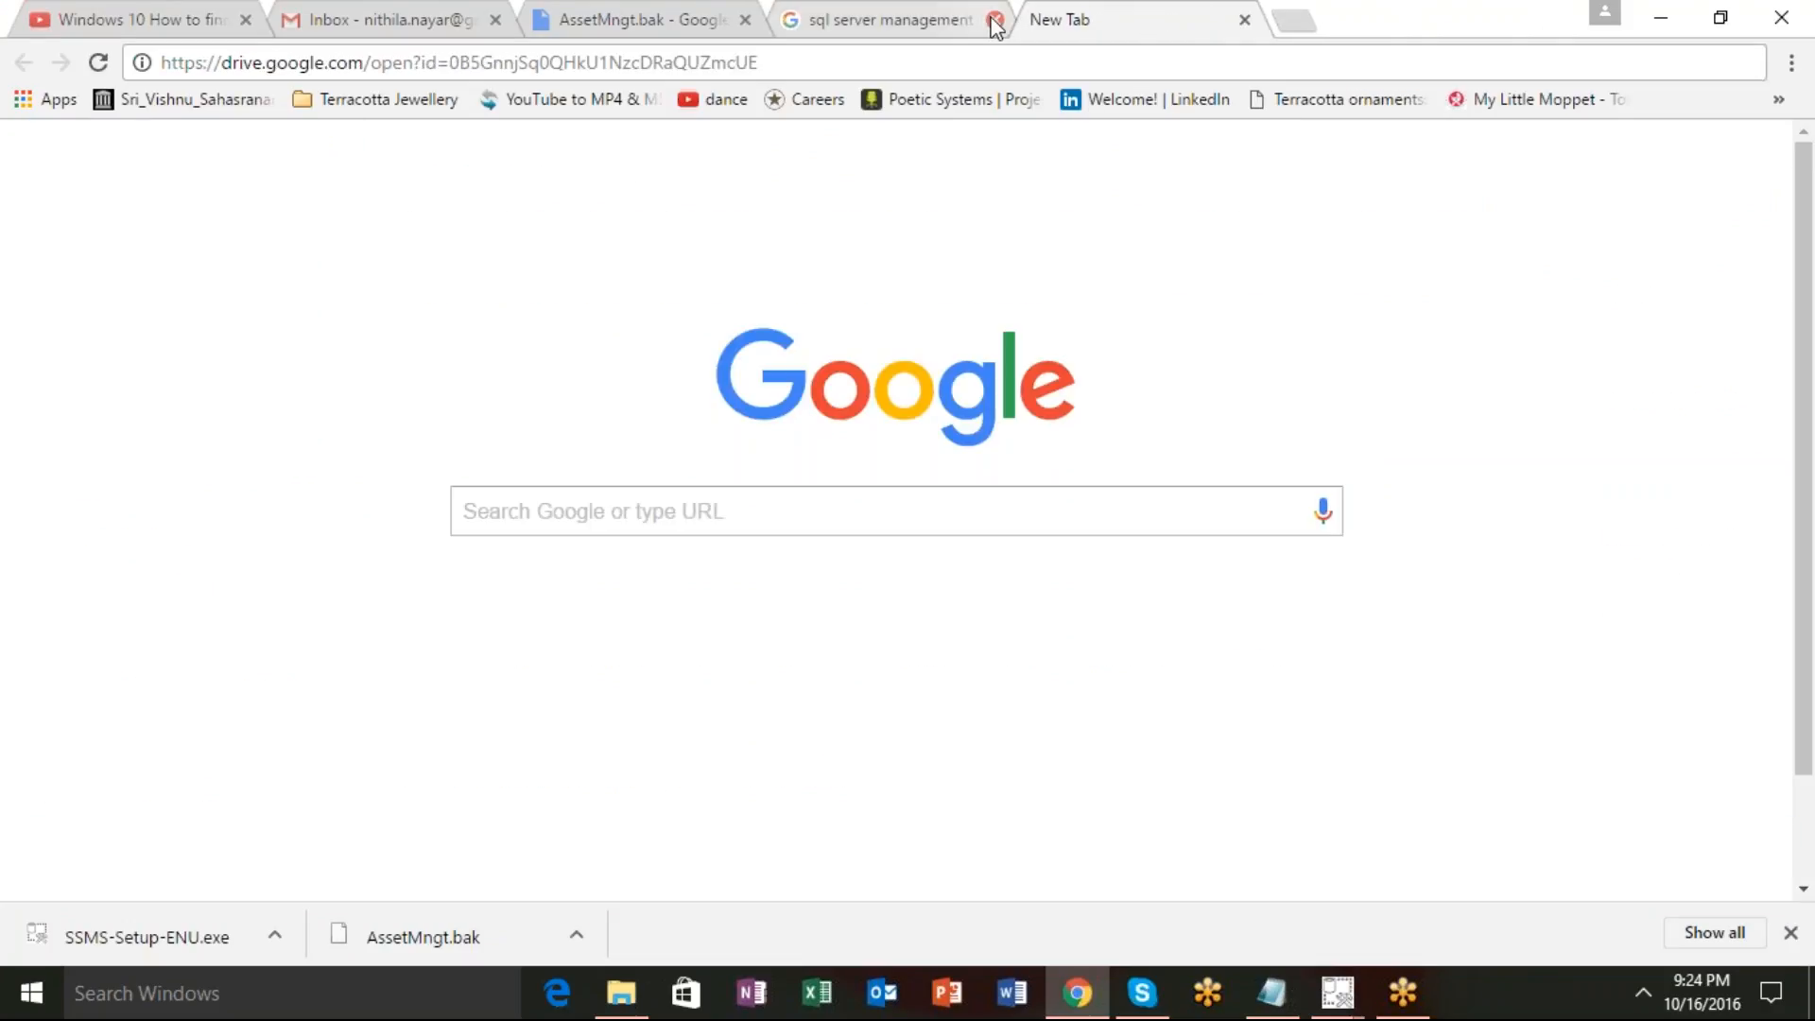
click(991, 20)
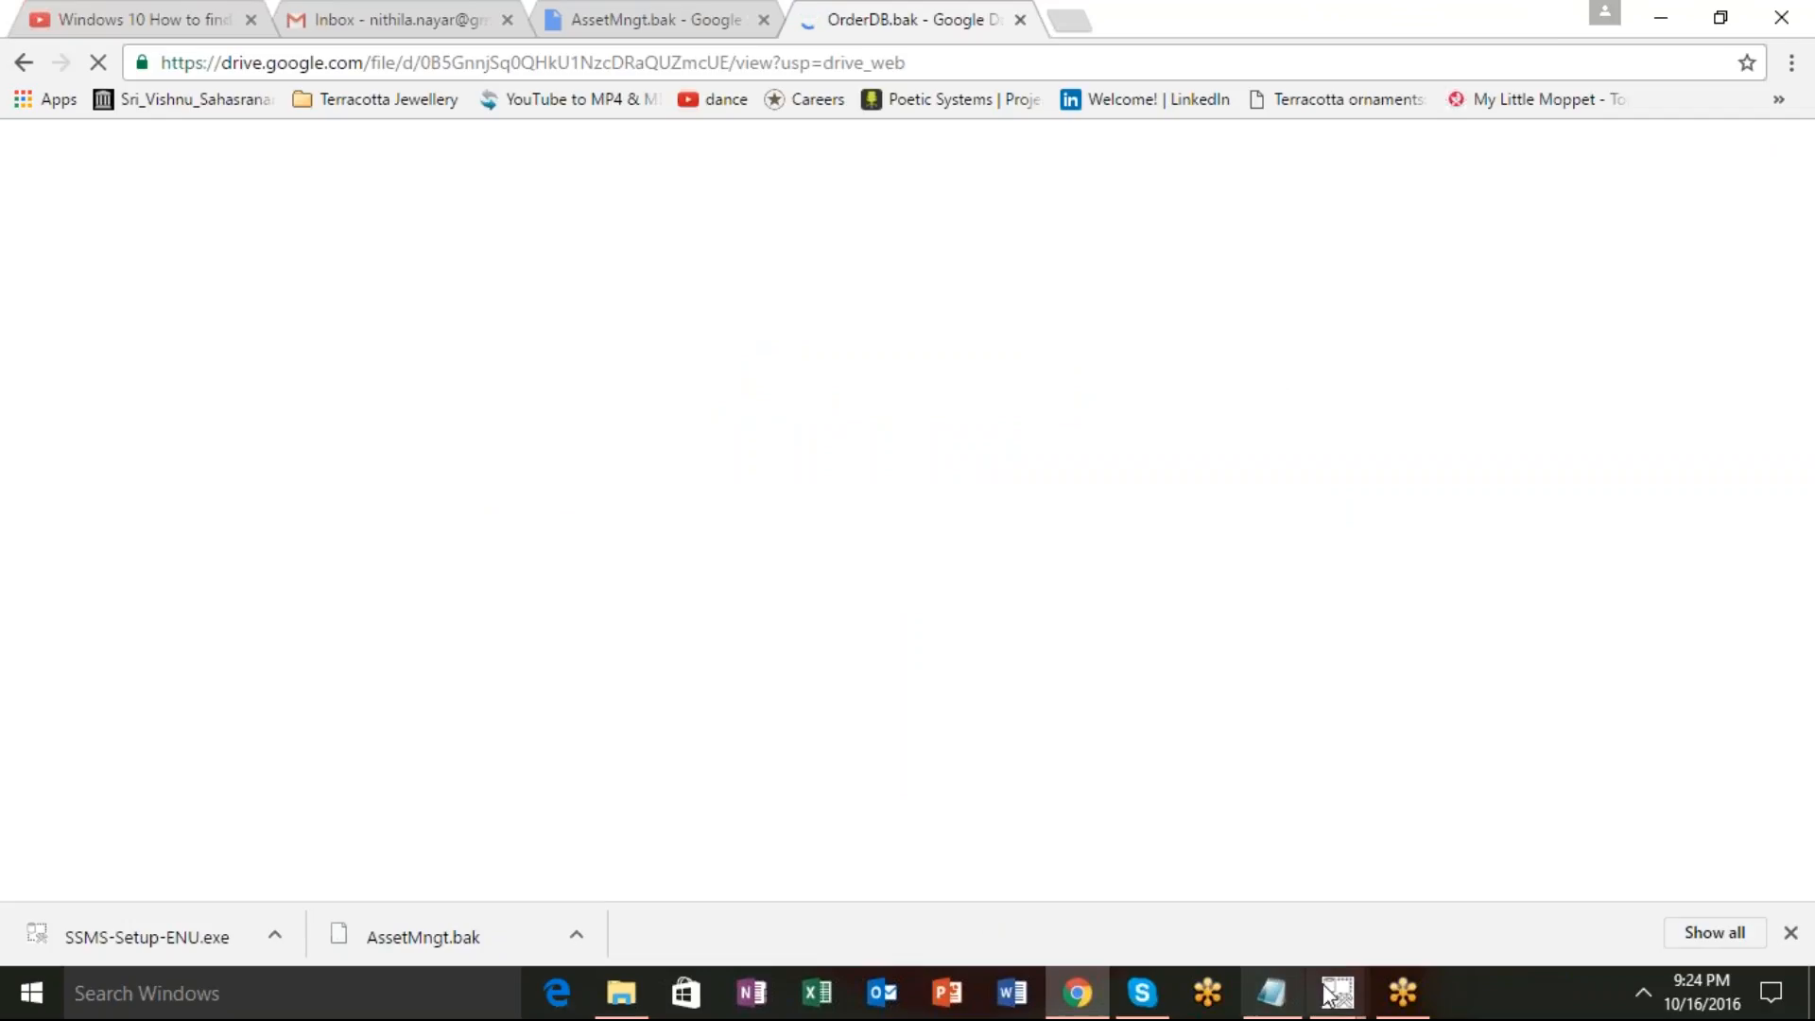
Return to the OrderDB.bak Drive page and download the backup file.
mouse_move(1333, 993)
click(1365, 947)
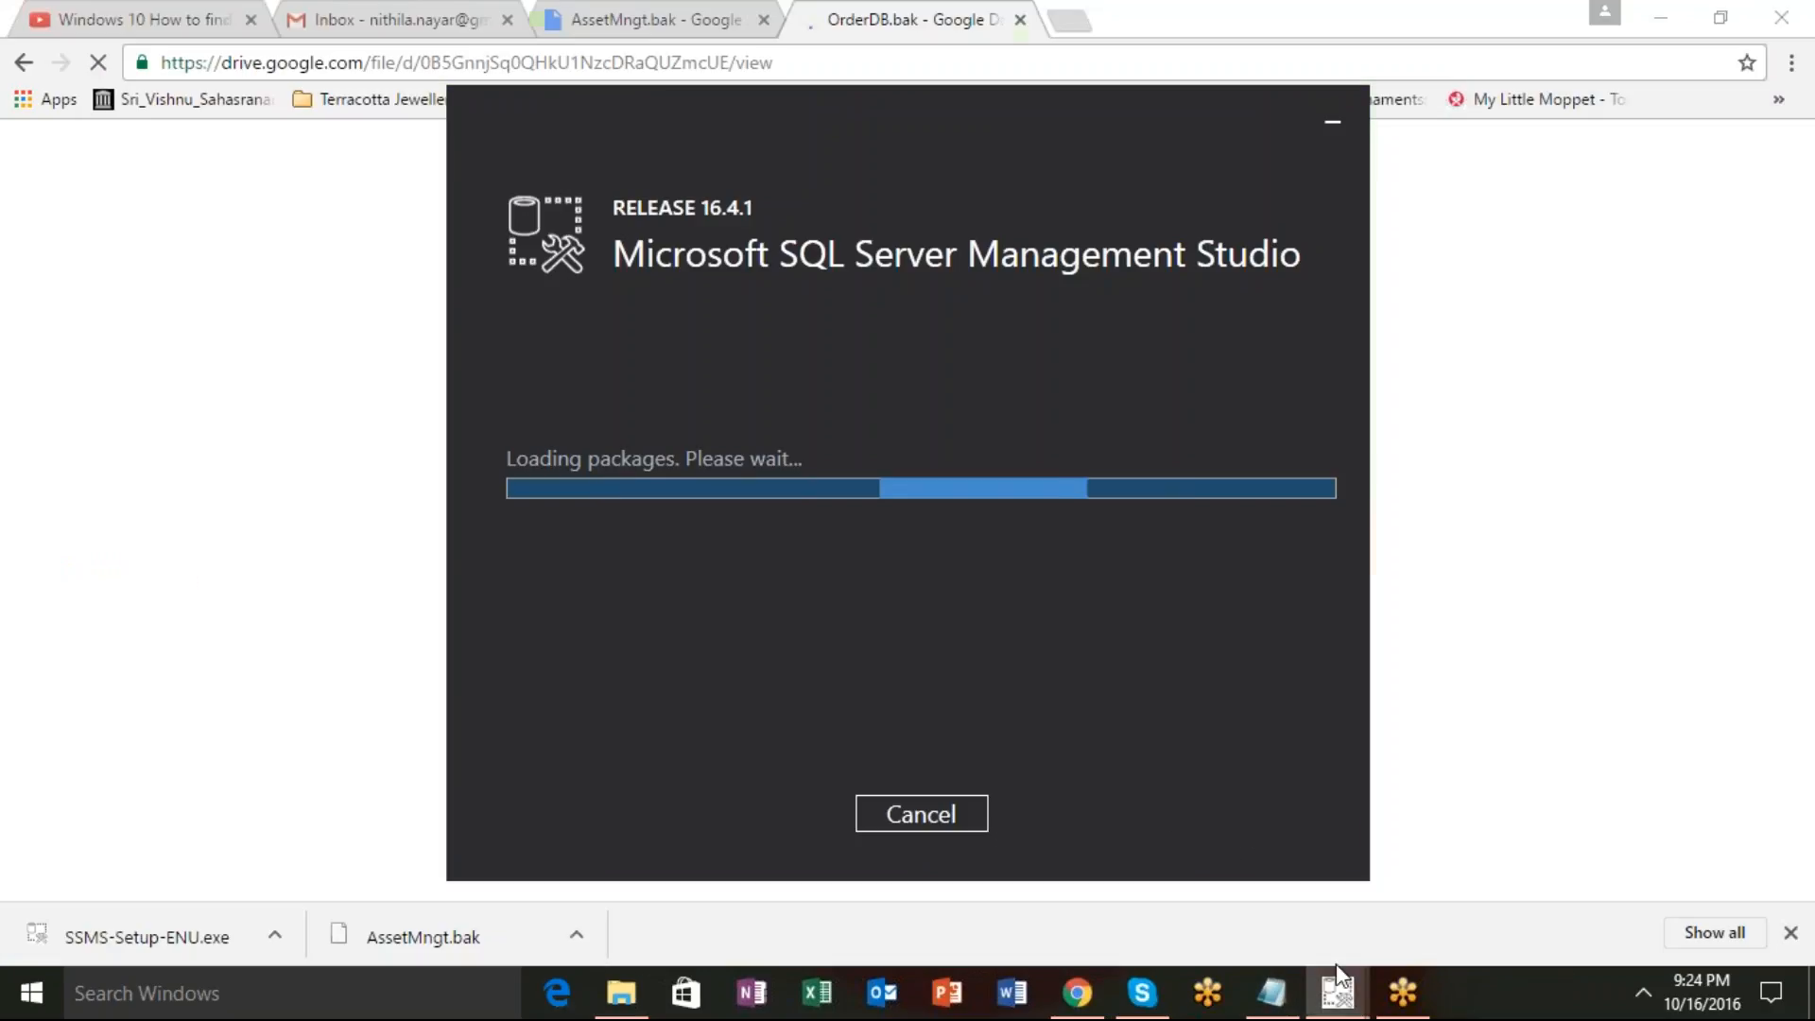
click(1460, 756)
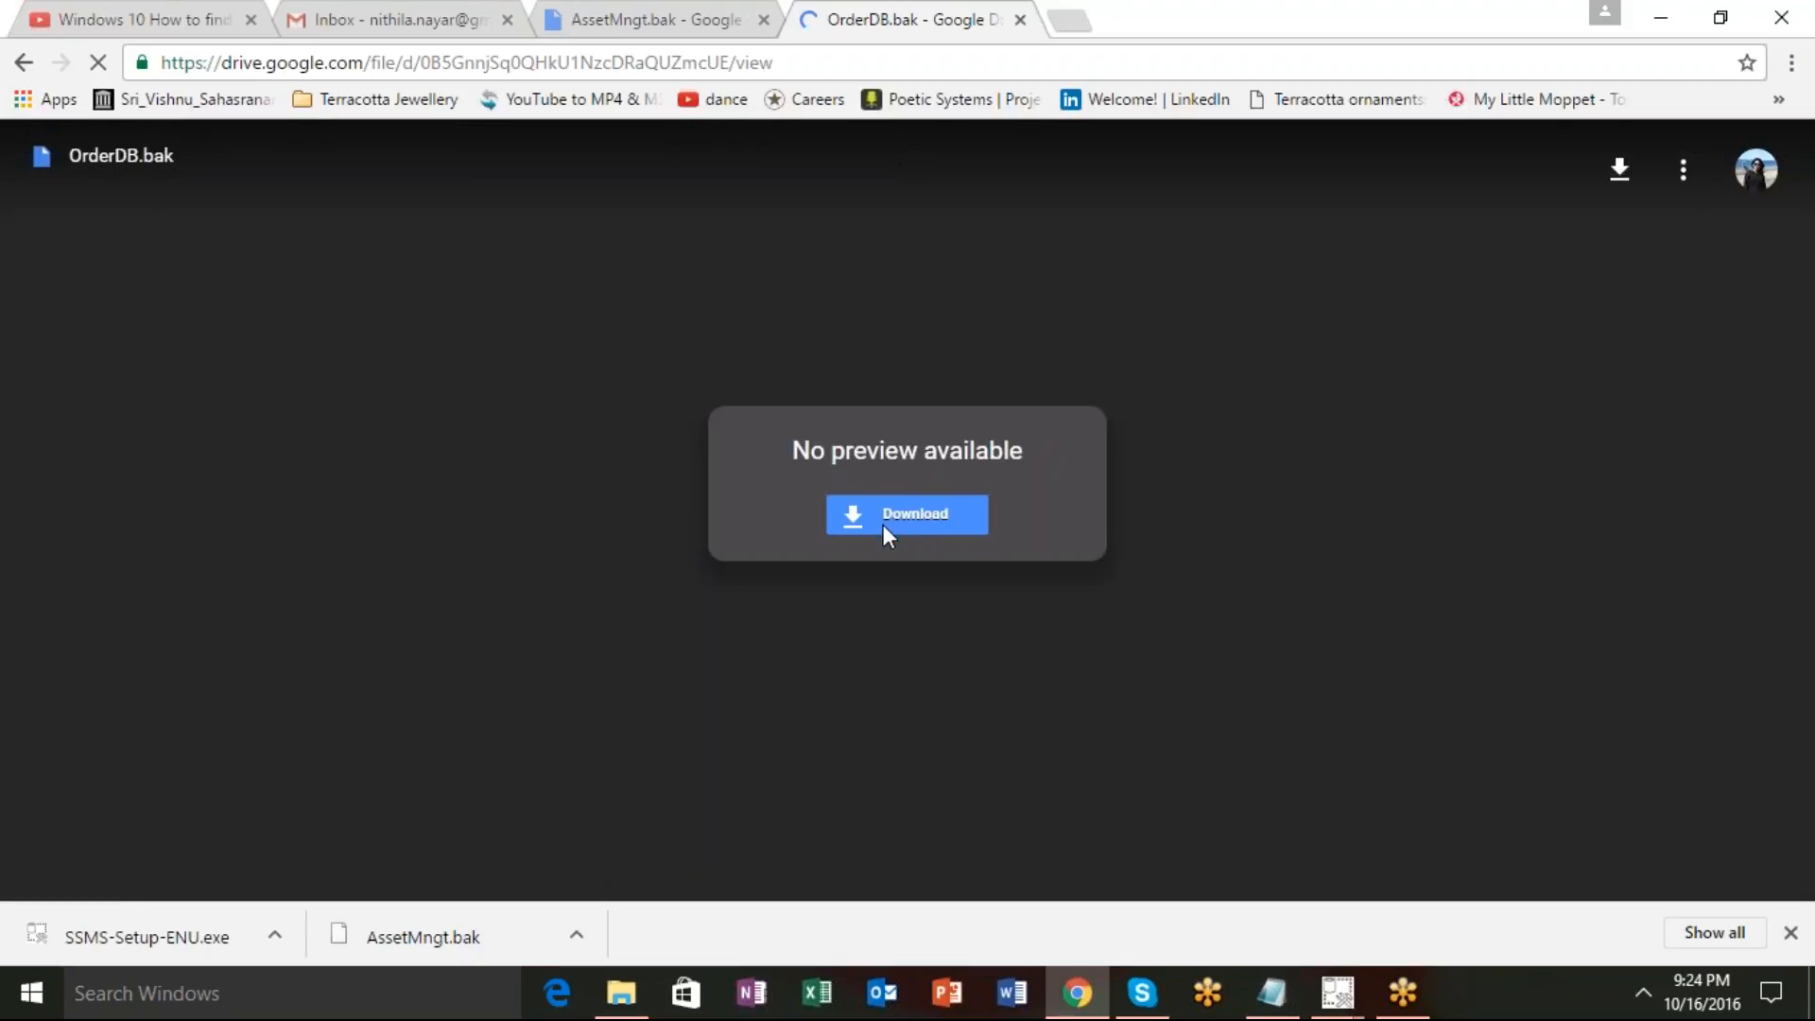
click(883, 525)
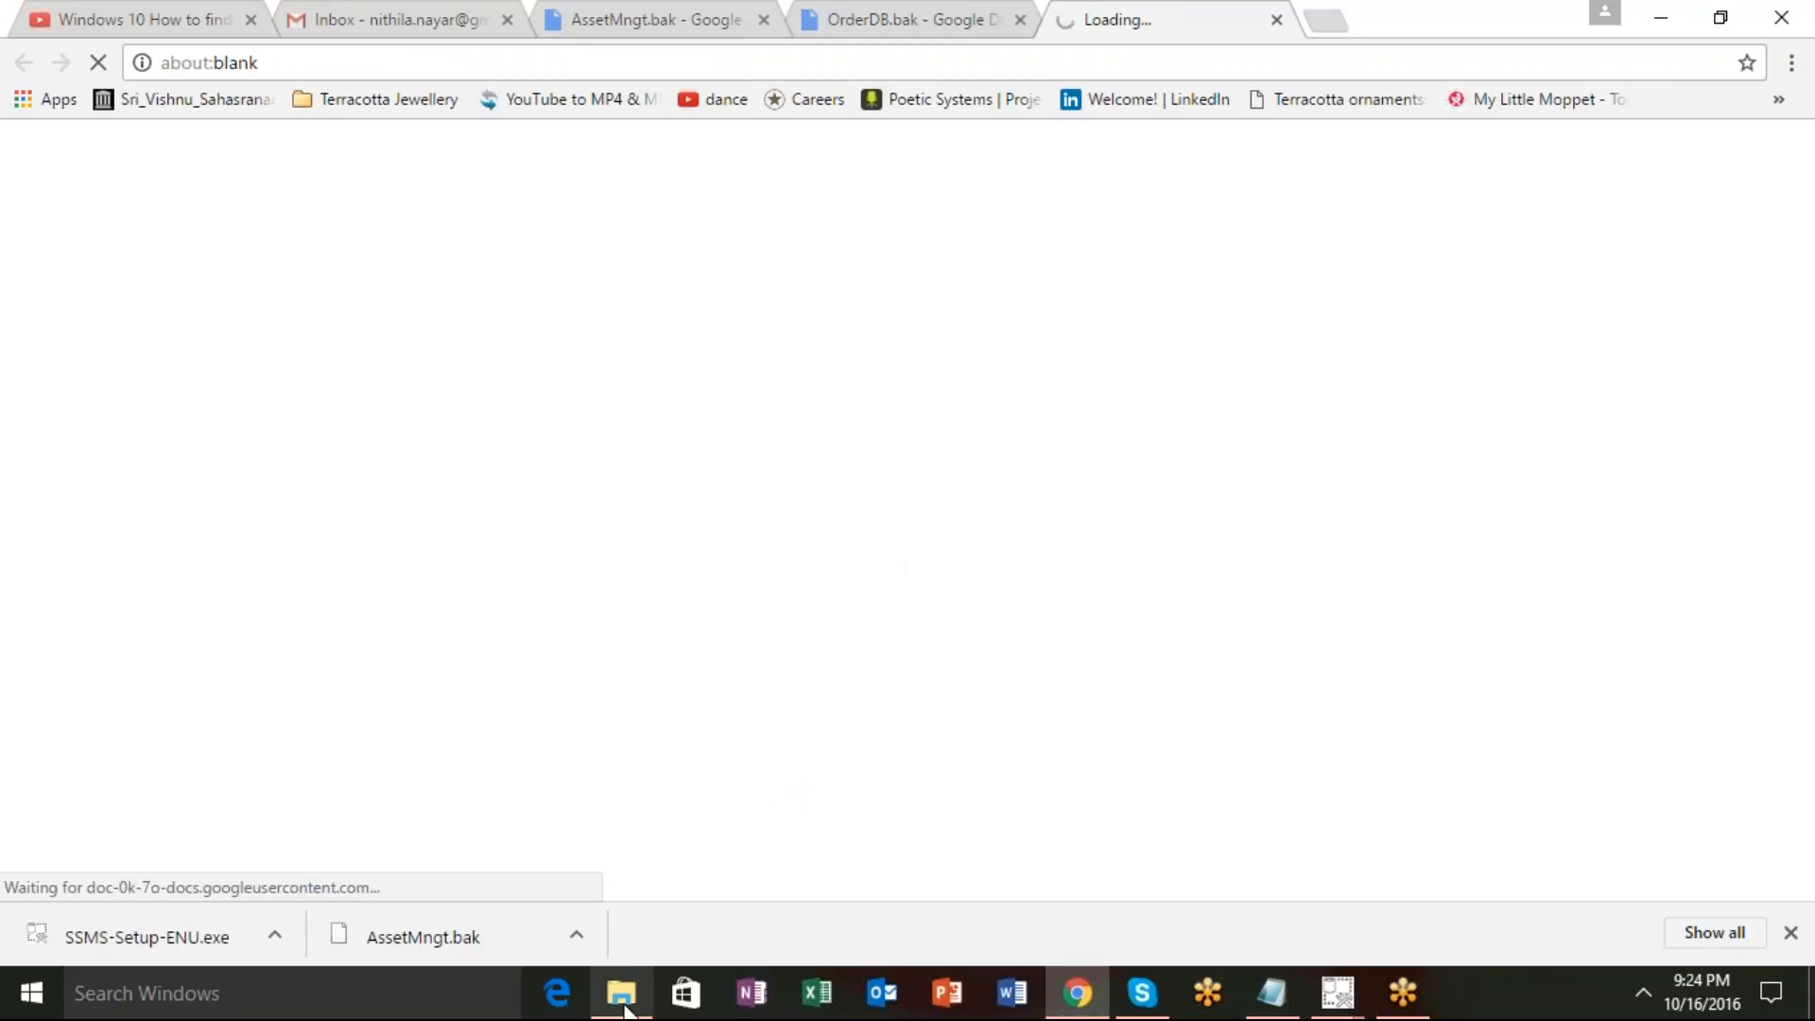
Create a new folder named Training in Downloads.
click(620, 991)
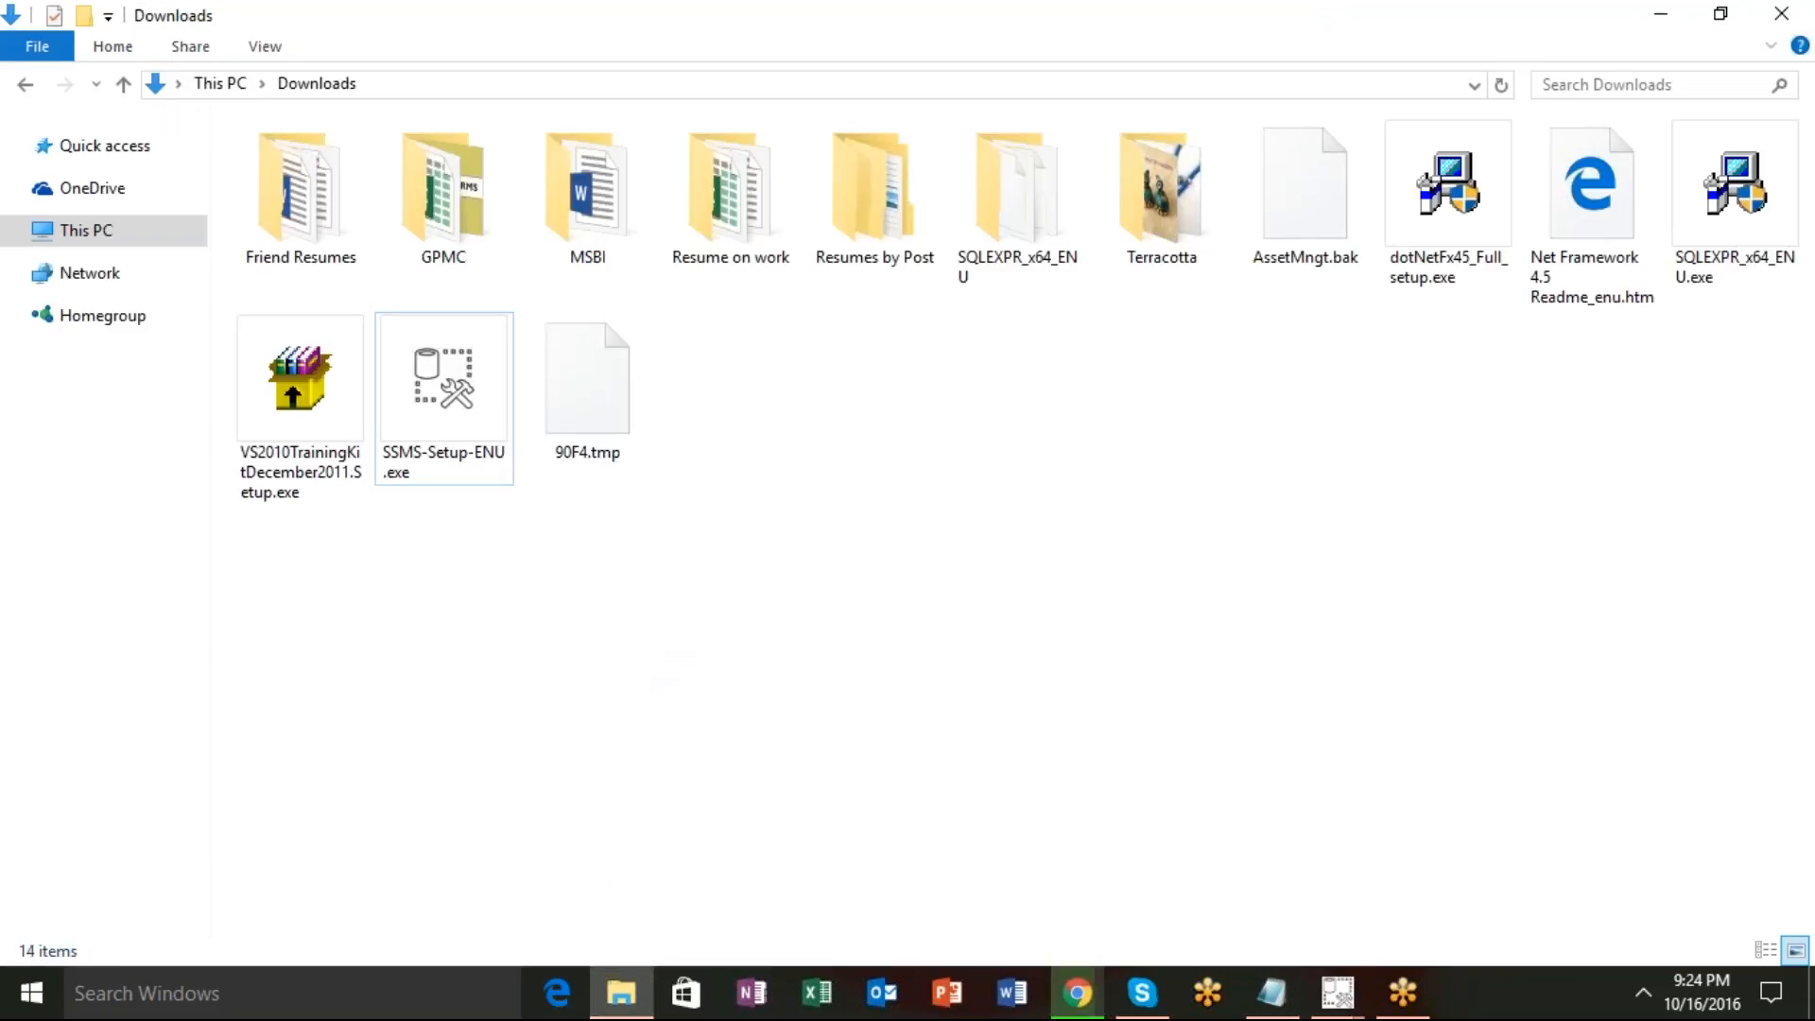
right_click(650, 268)
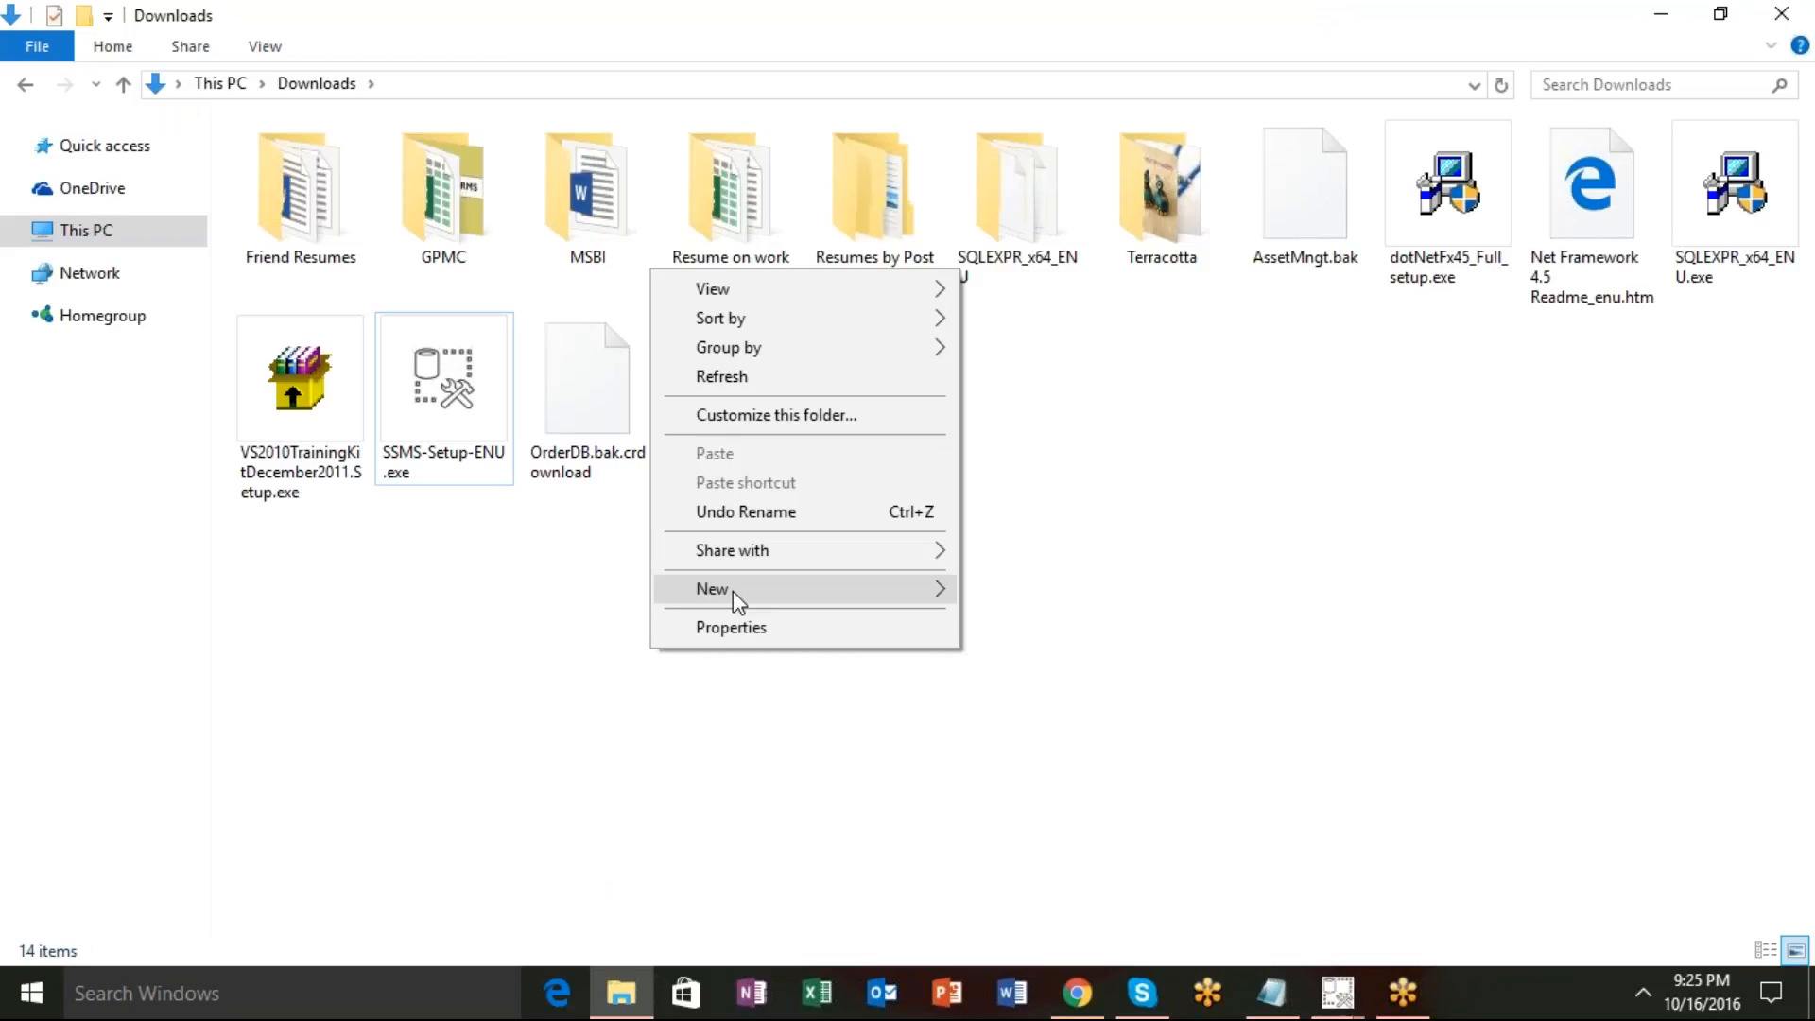
text(wf)
text(Tr)
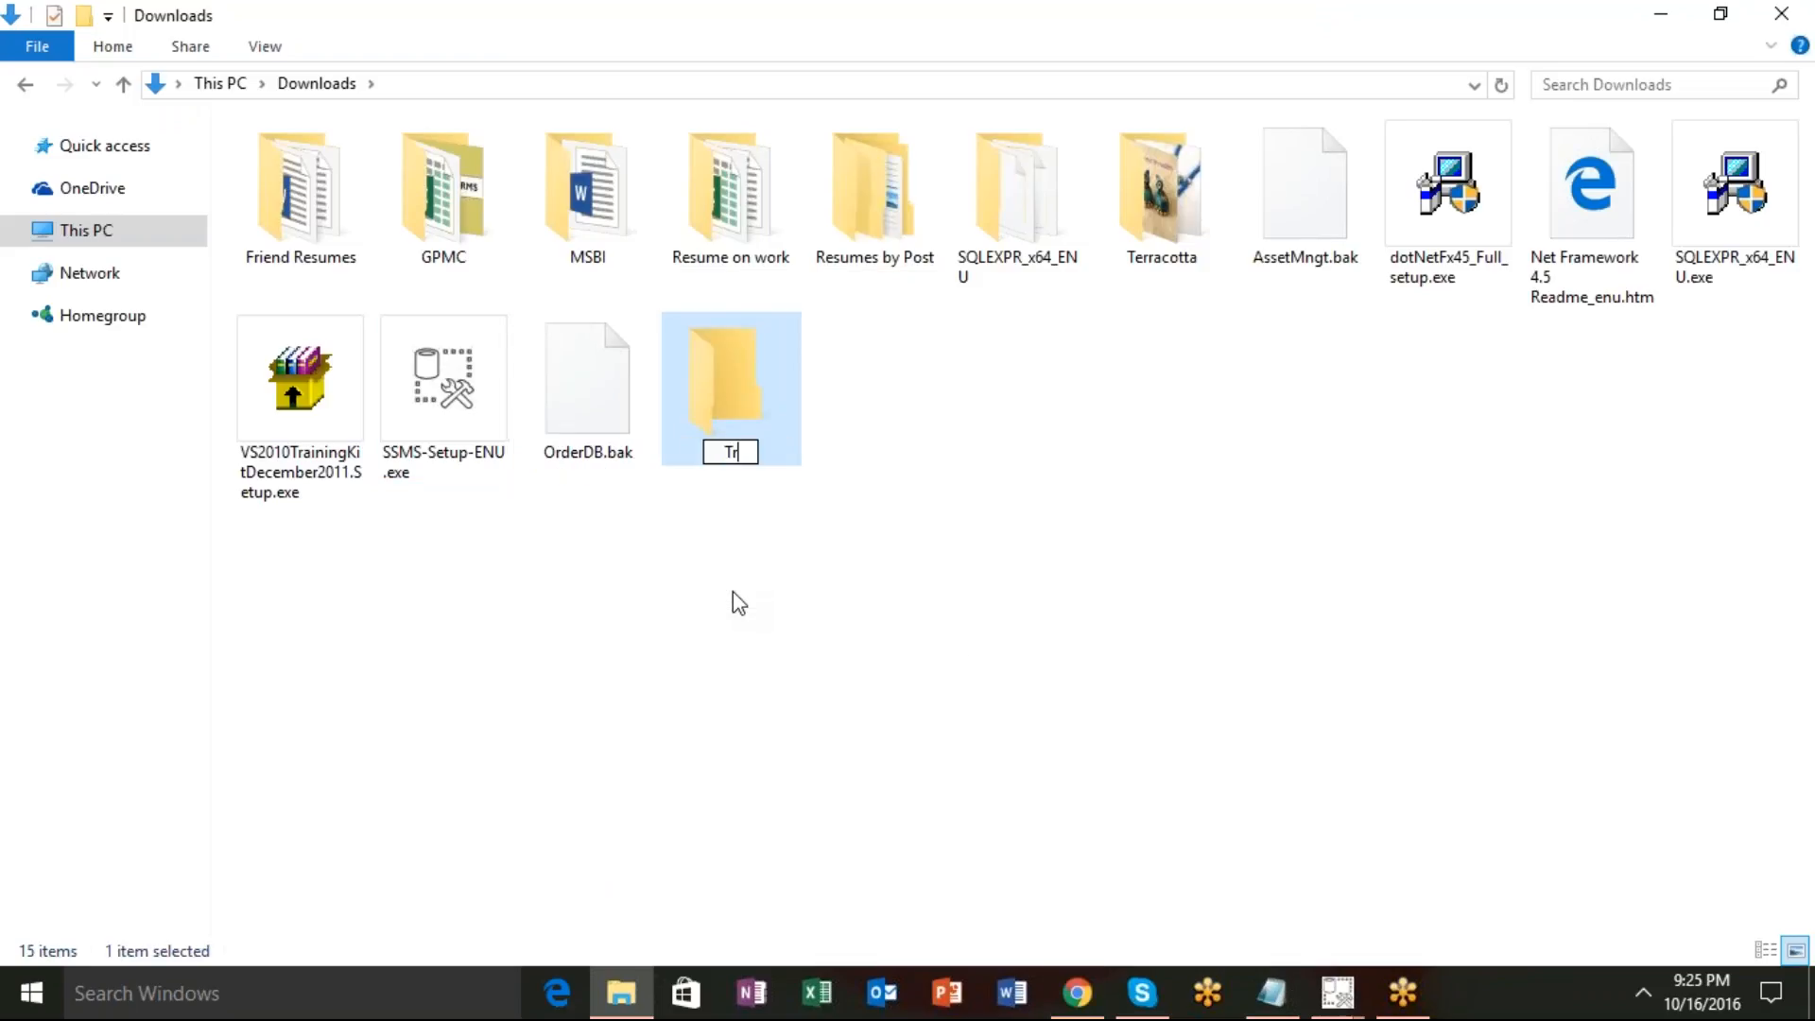
text(ainin)
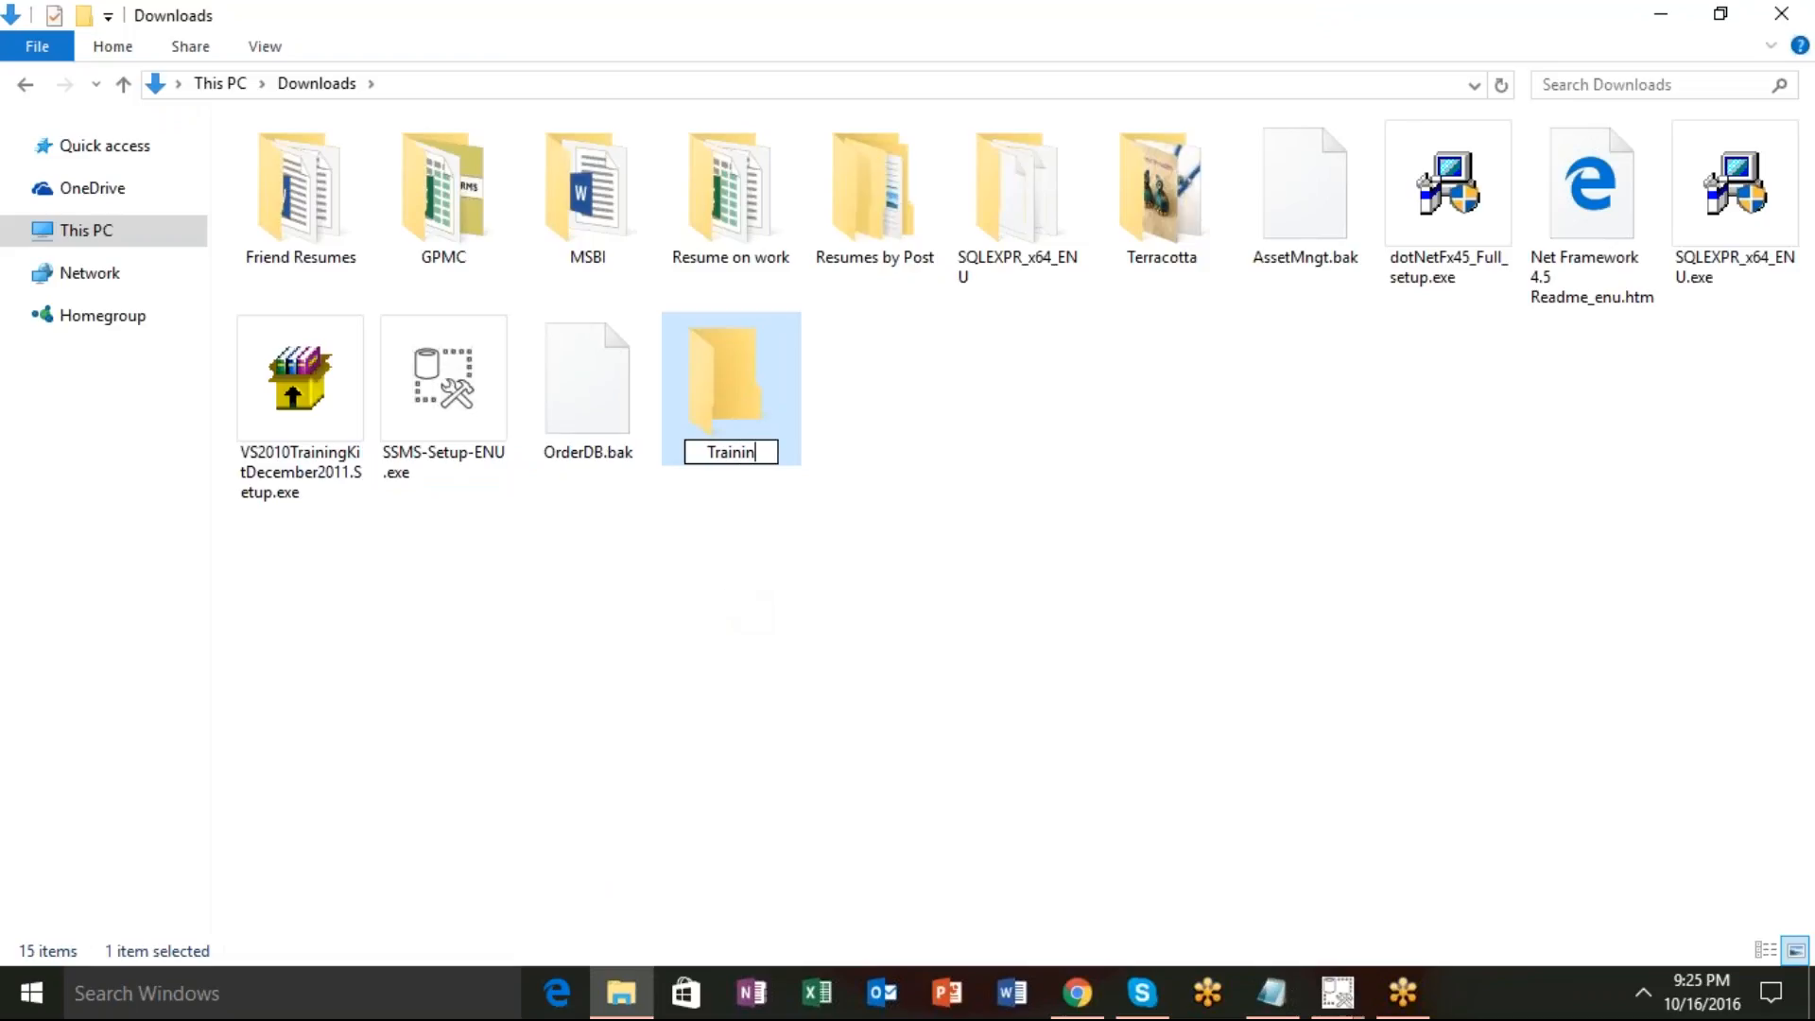
text( g)
key(BackSpace)
key(BackSpace)
text(g)
click(777, 428)
Inside Training, create a subfolder named DB.
double_click(775, 422)
right_click(567, 437)
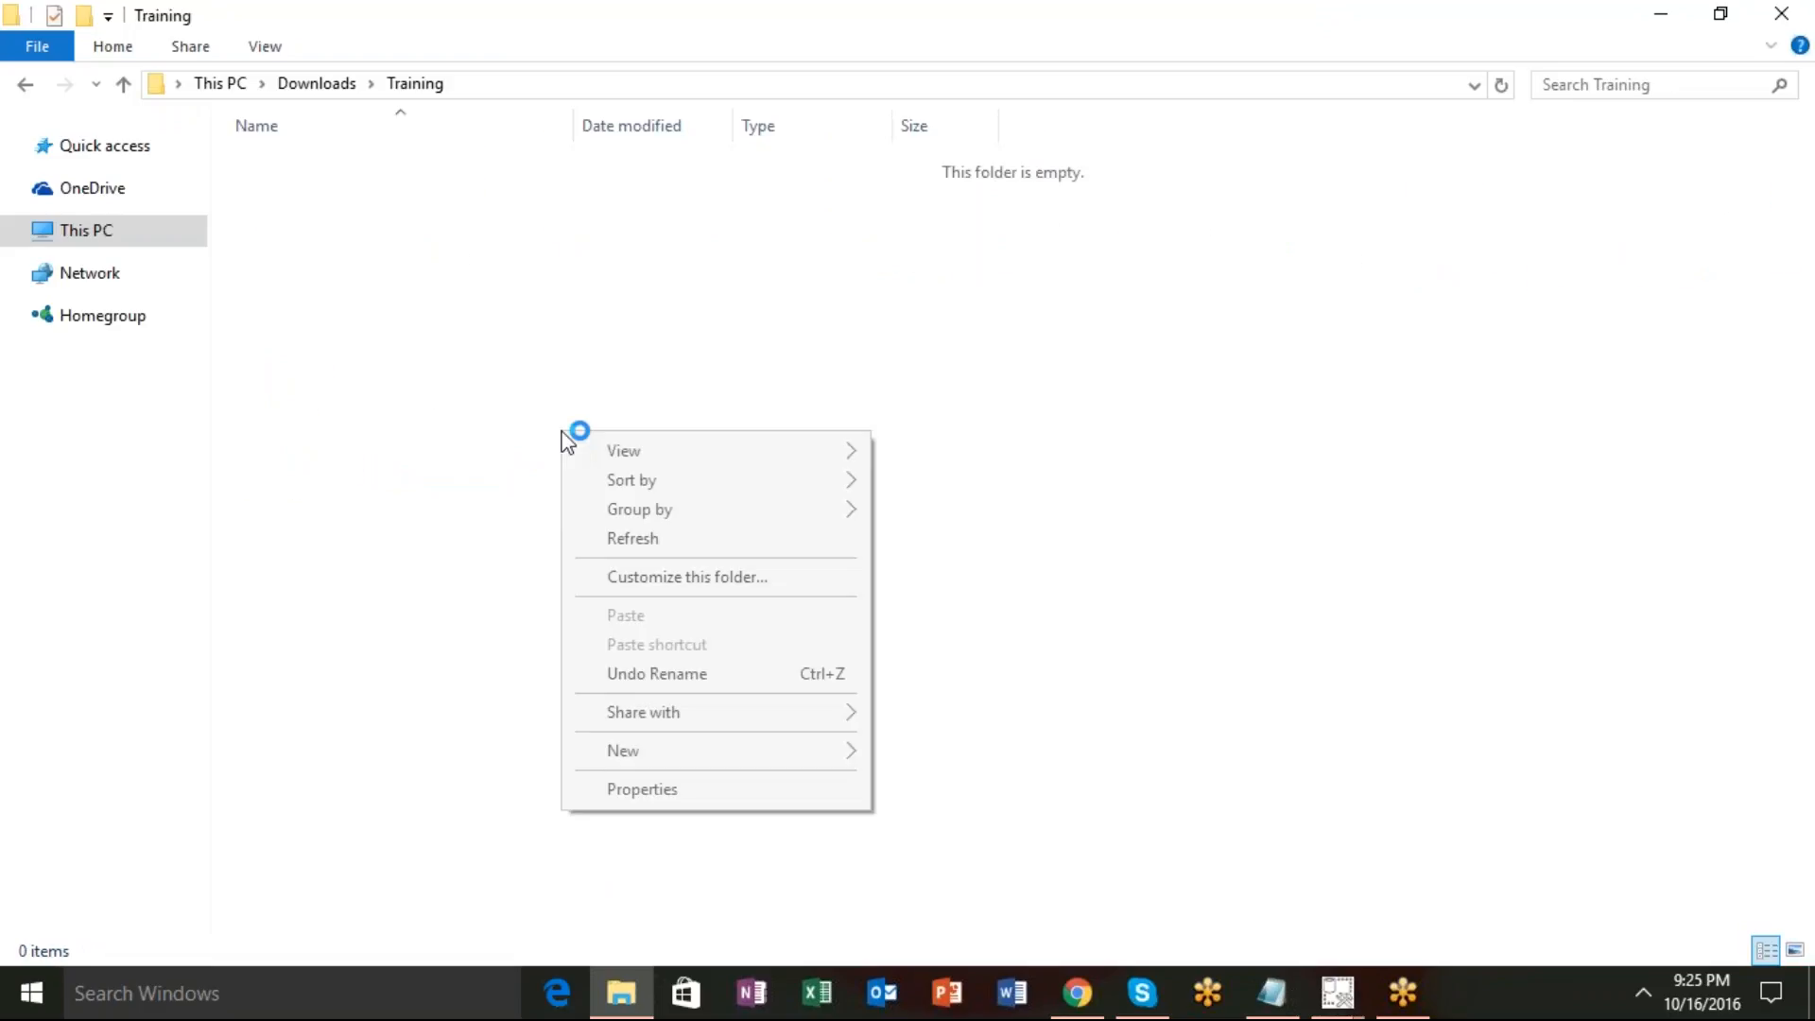
mouse_move(638, 757)
click(932, 417)
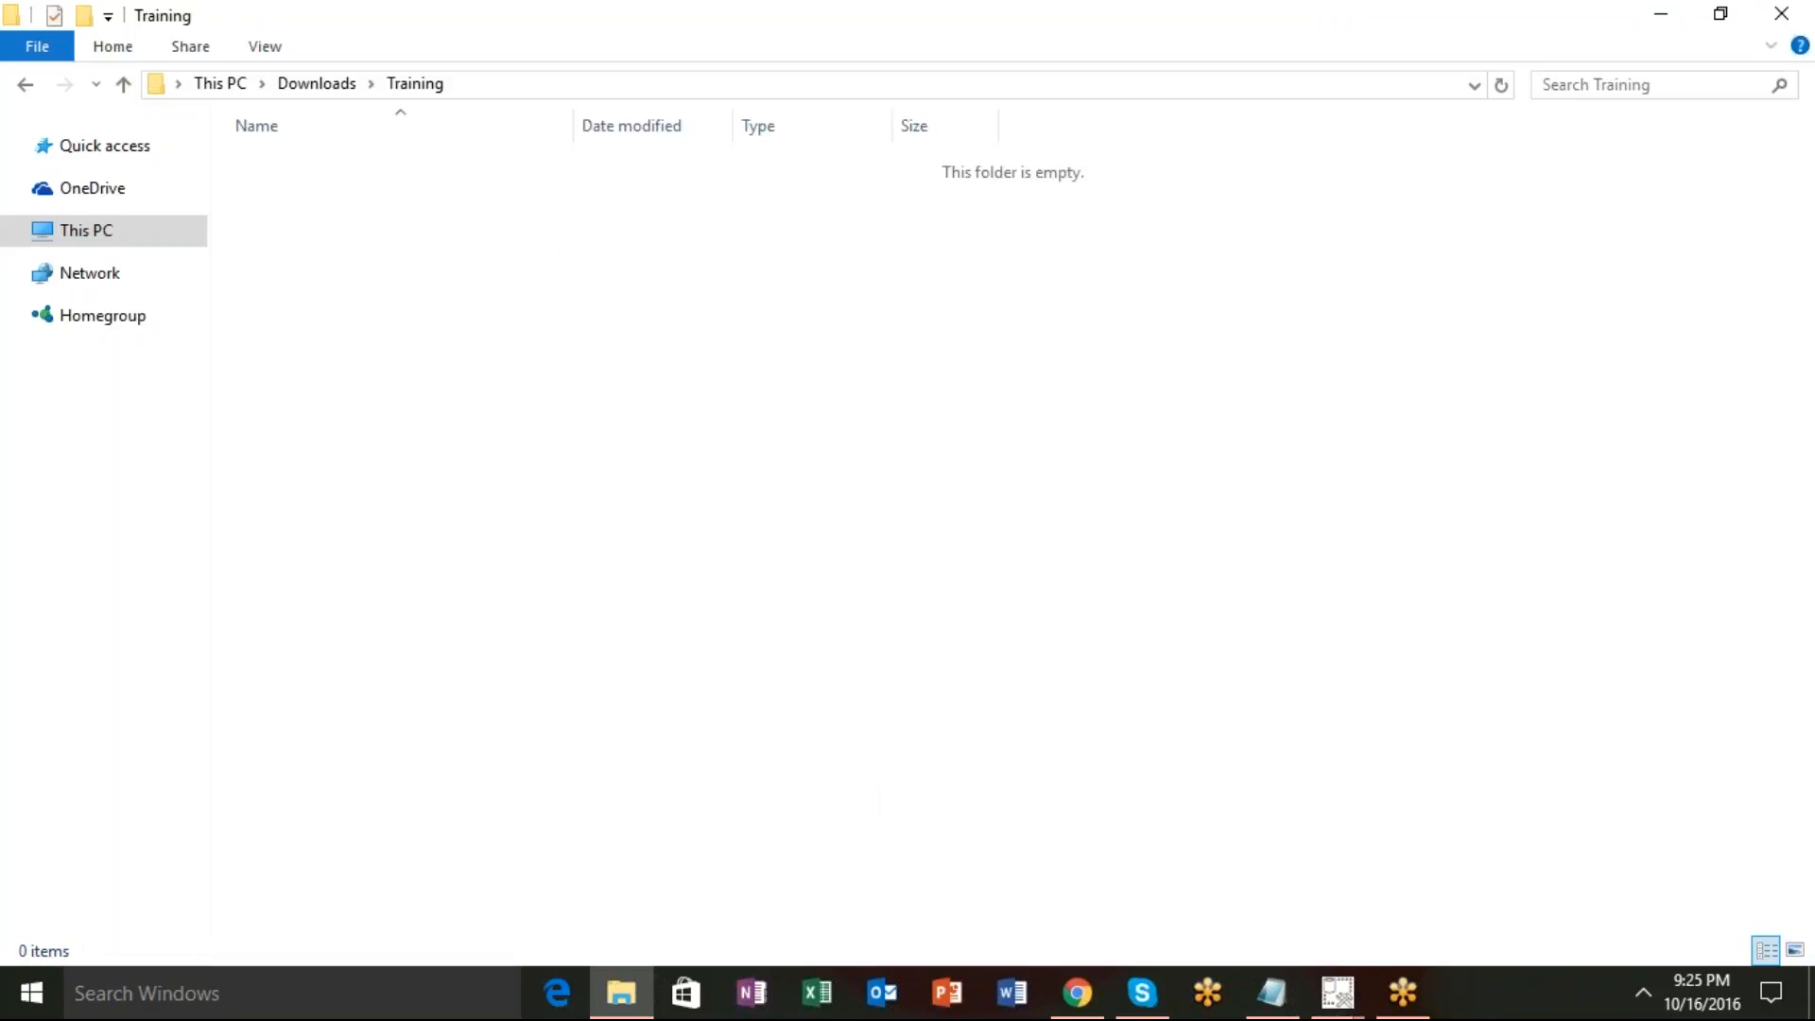
text(DB)
key(Return)
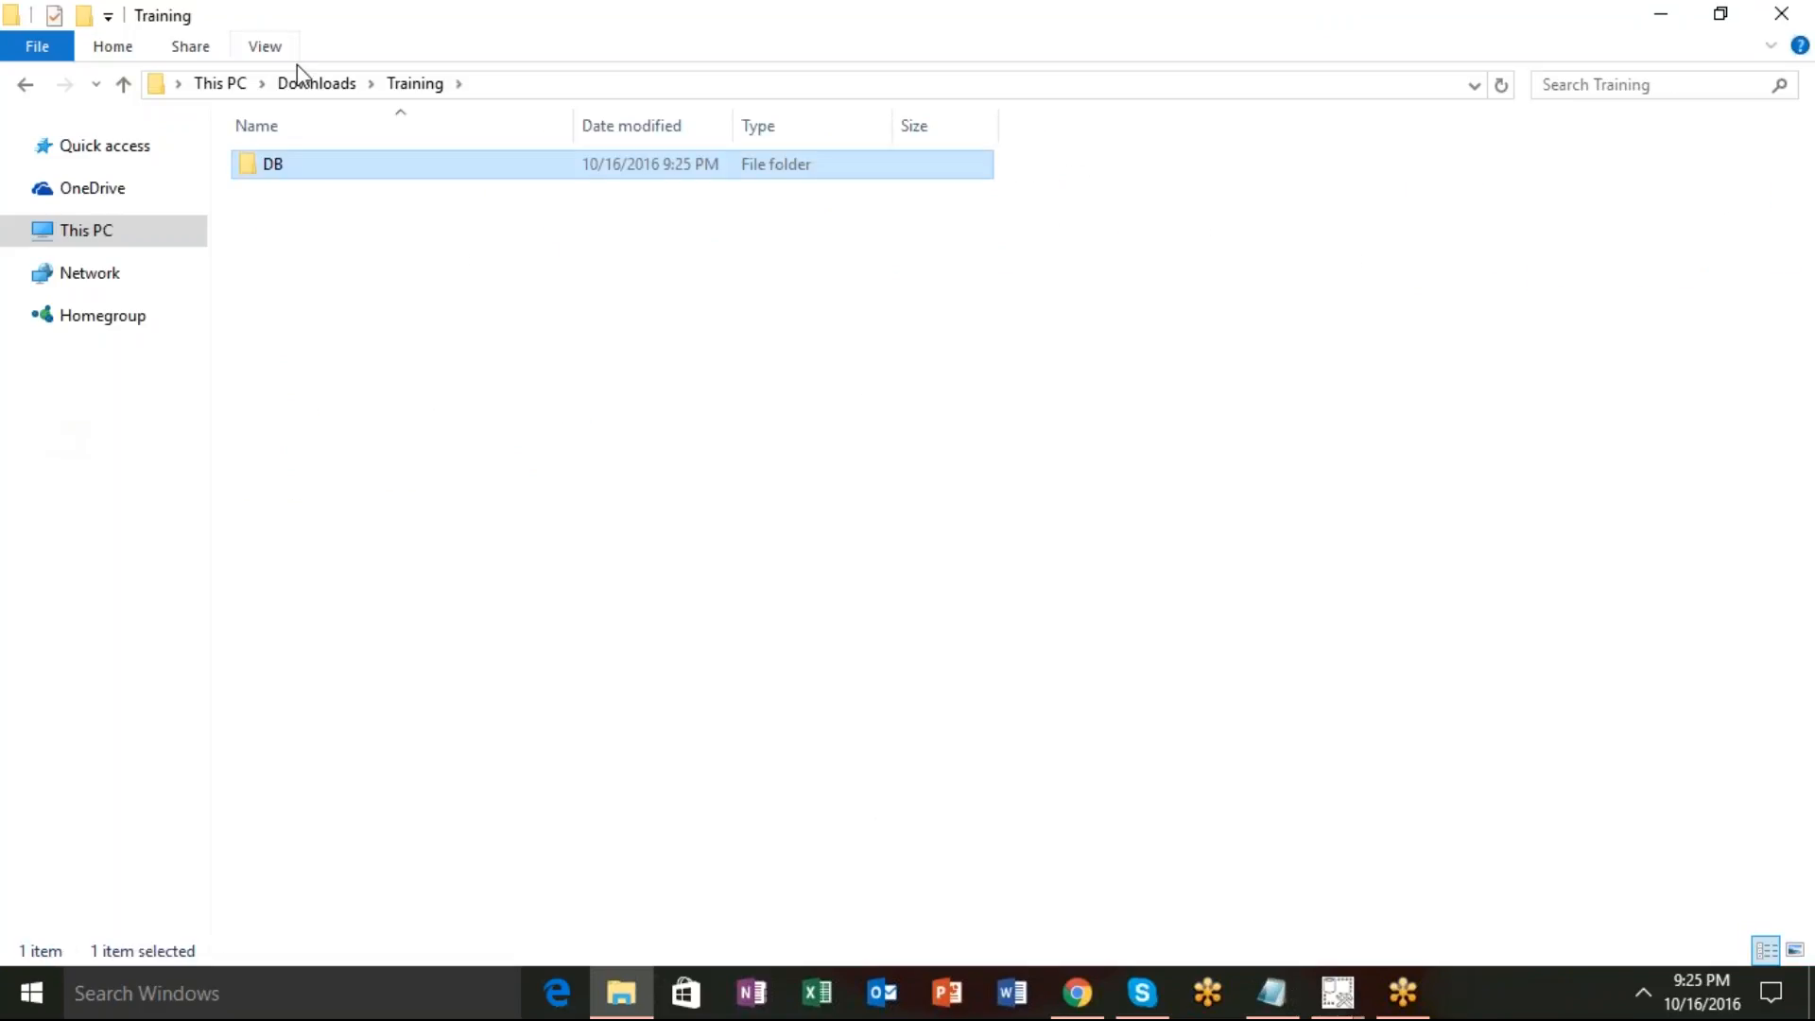
Copy AssetMngt.bak and OrderDB.bak from Downloads into Training\DB, then return to Downloads.
click(318, 83)
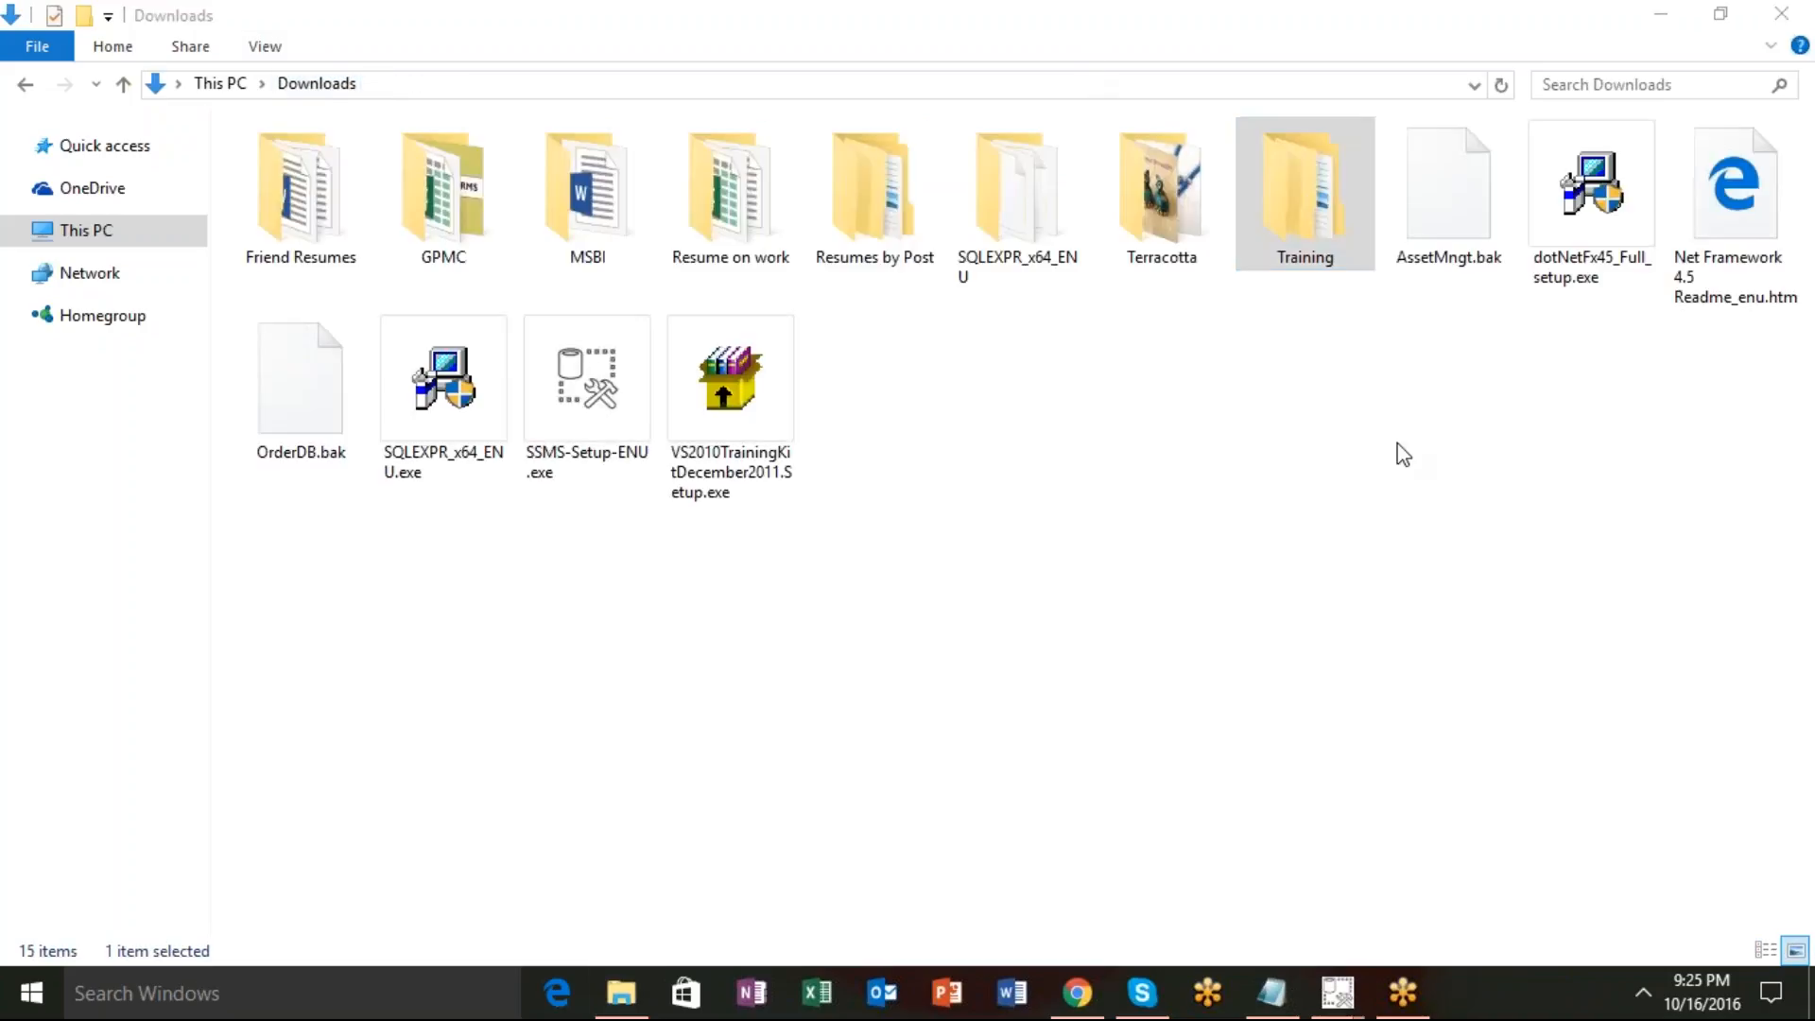
click(1456, 200)
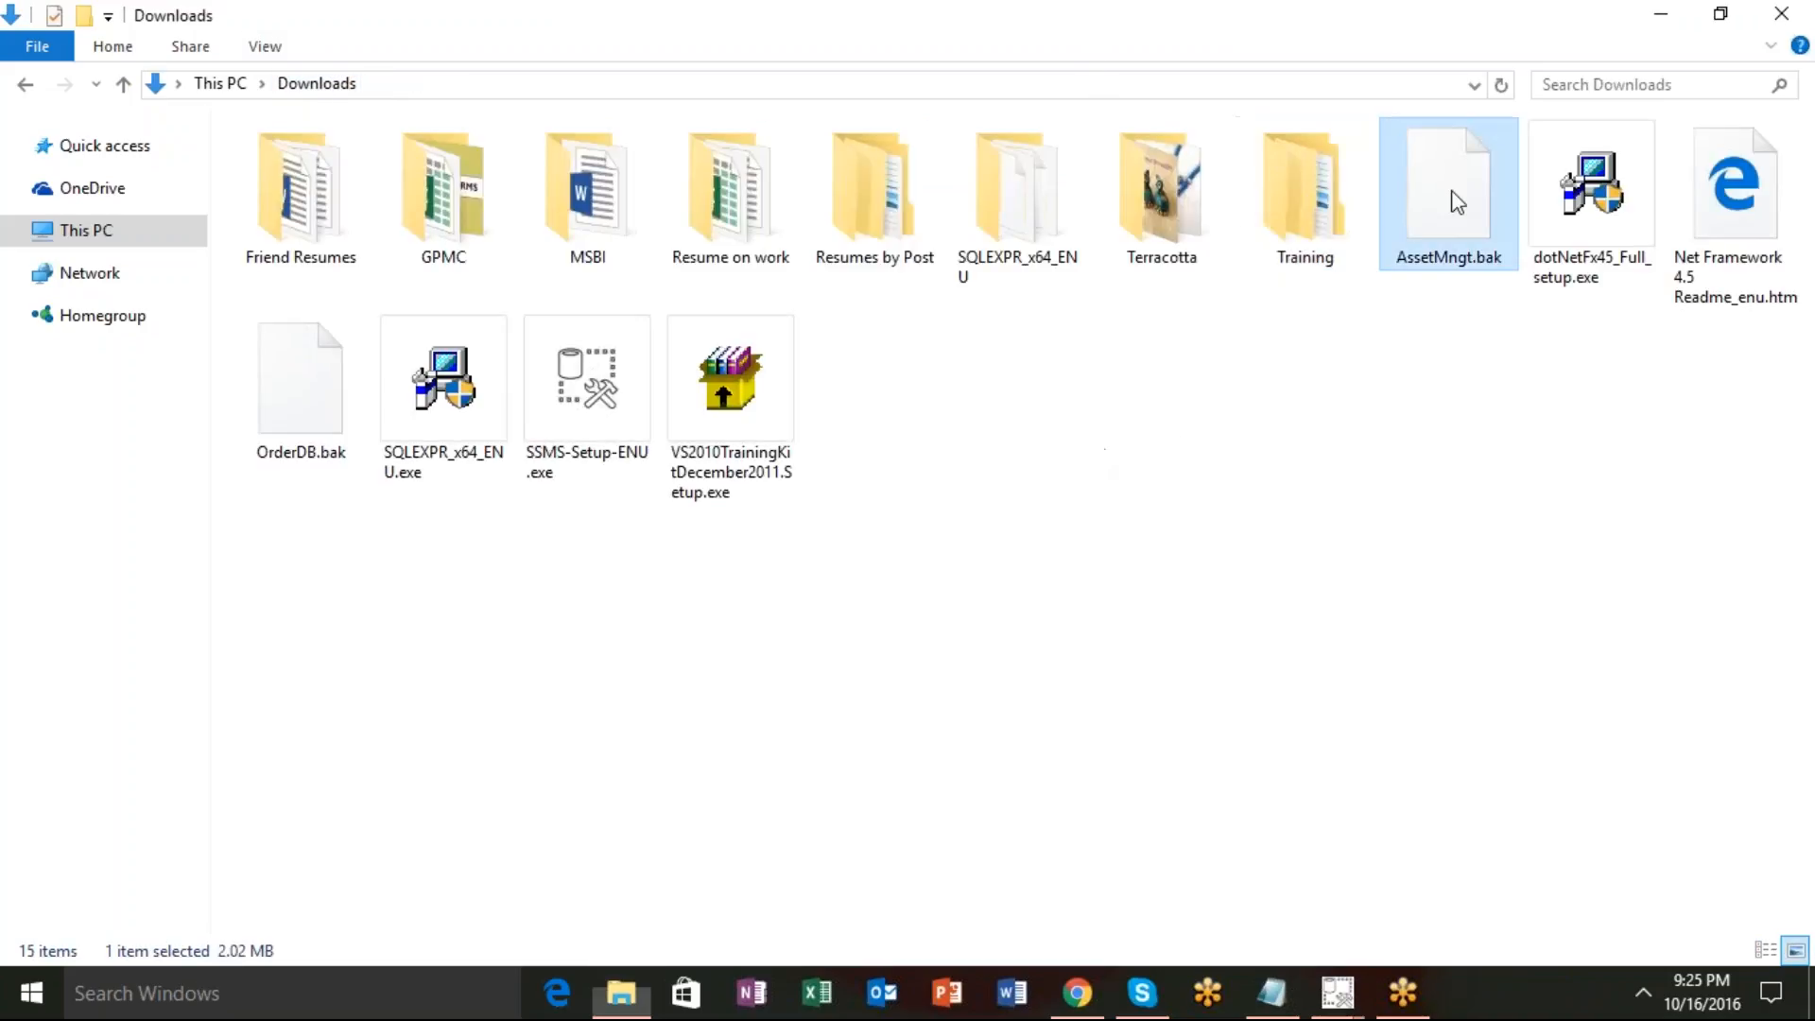
ctrl+click(339, 383)
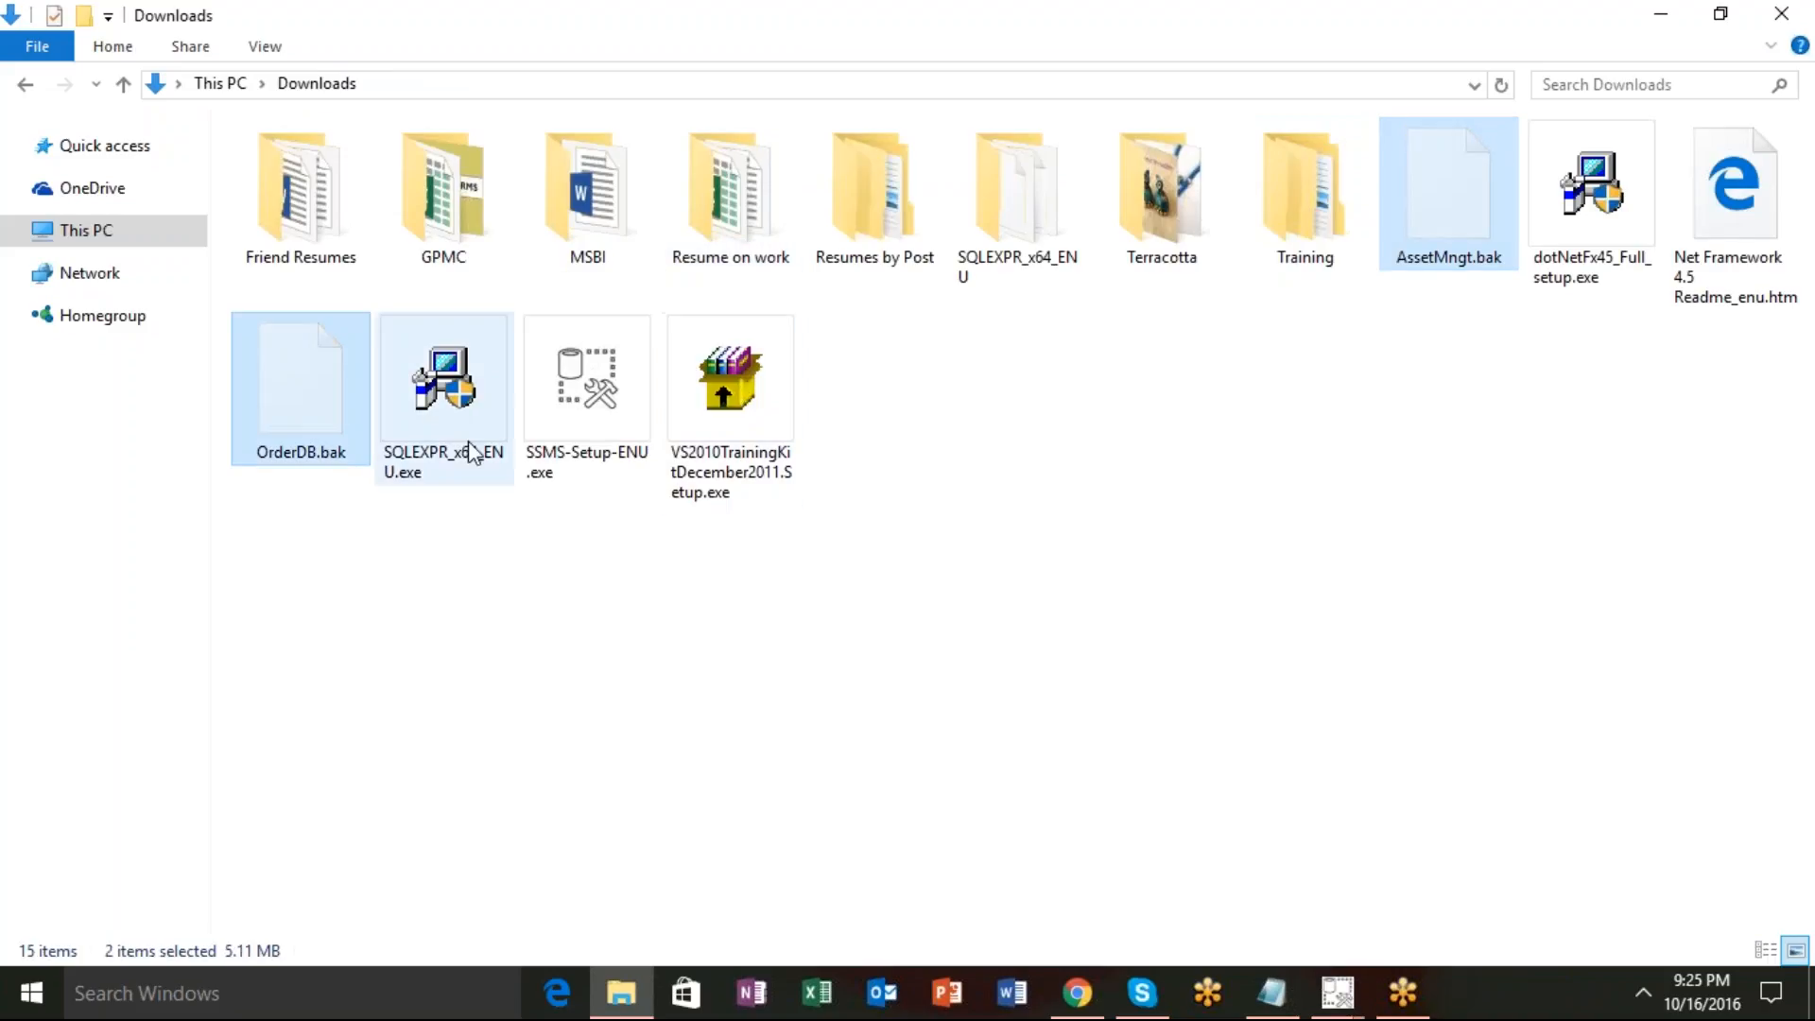
double_click(1328, 225)
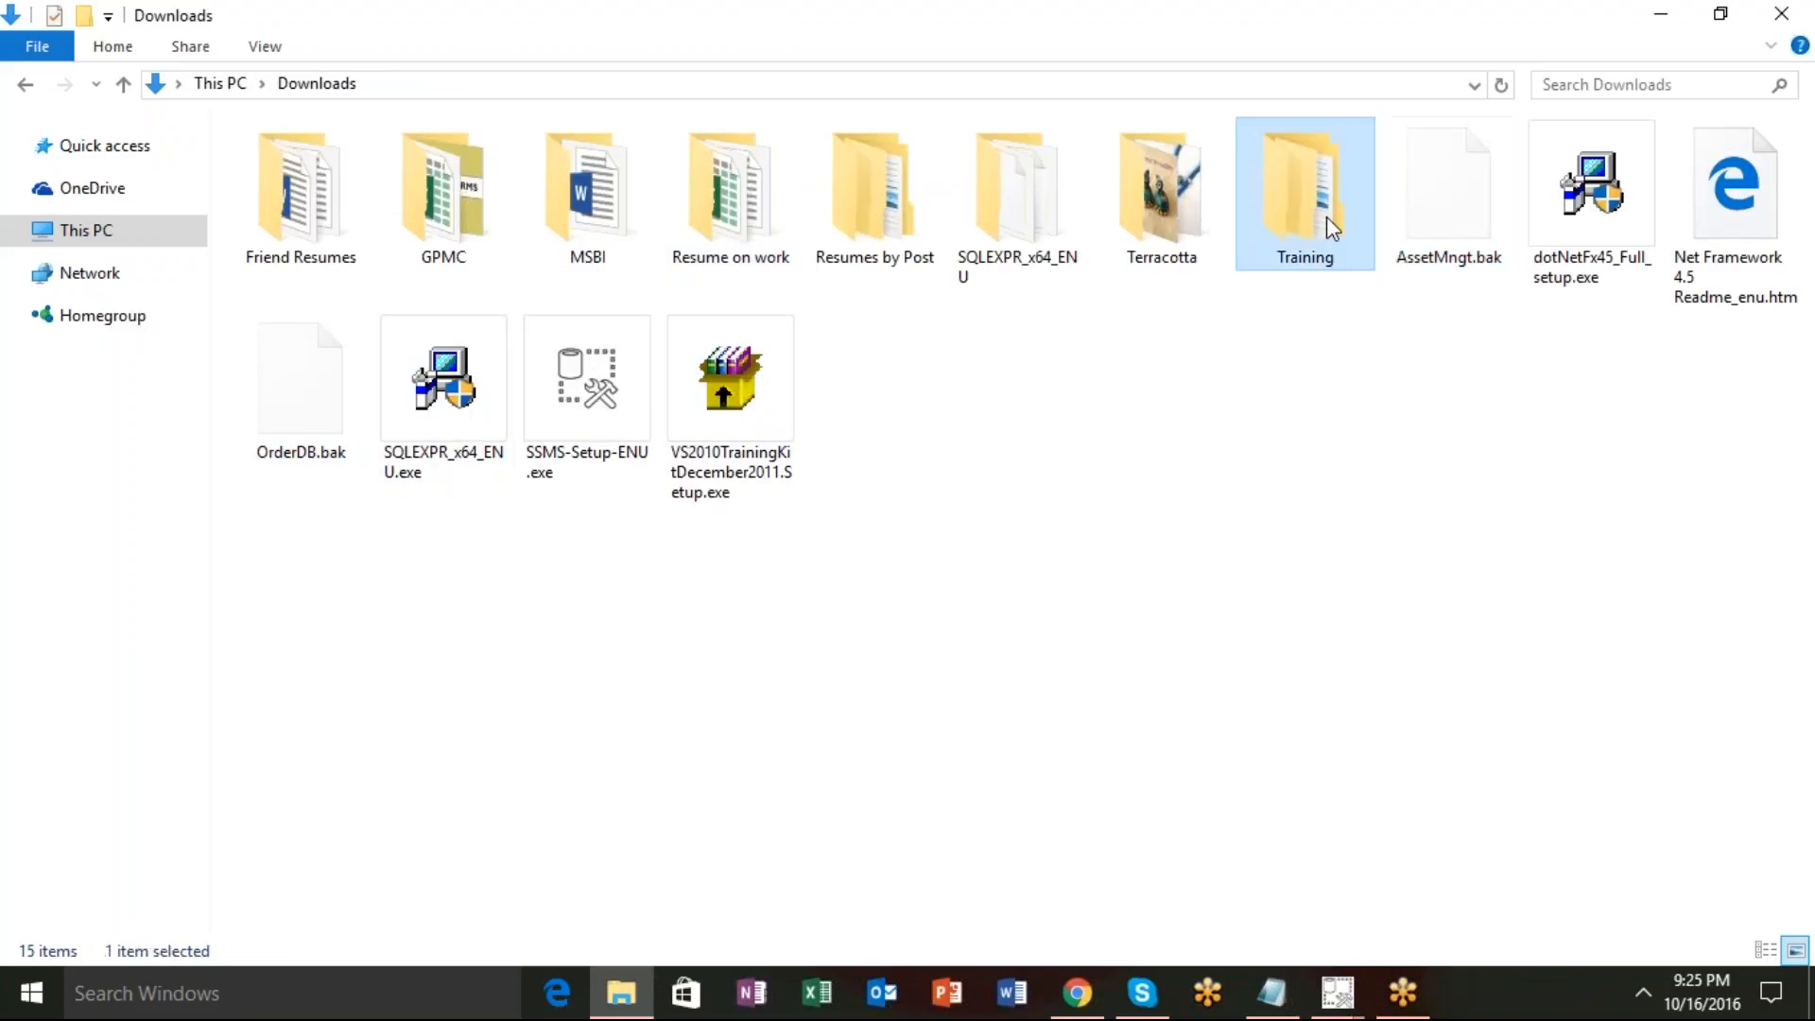
double_click(362, 158)
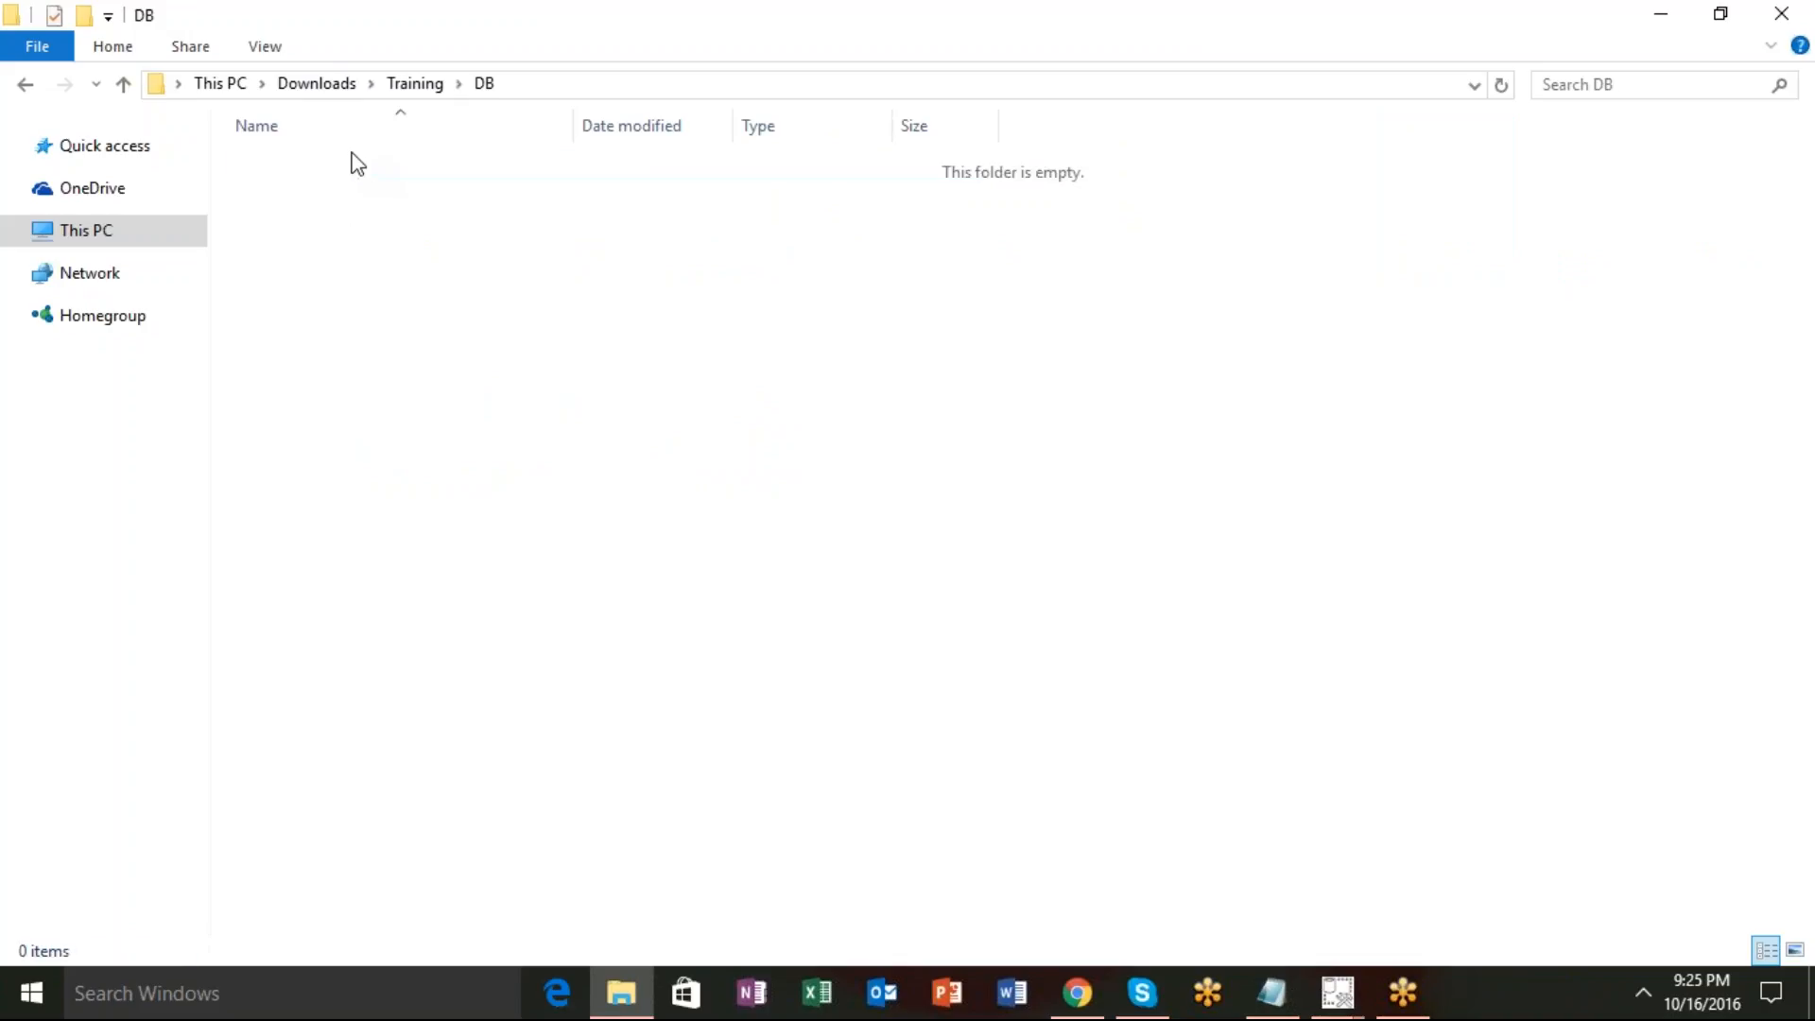
key(ctrl+v)
click(378, 324)
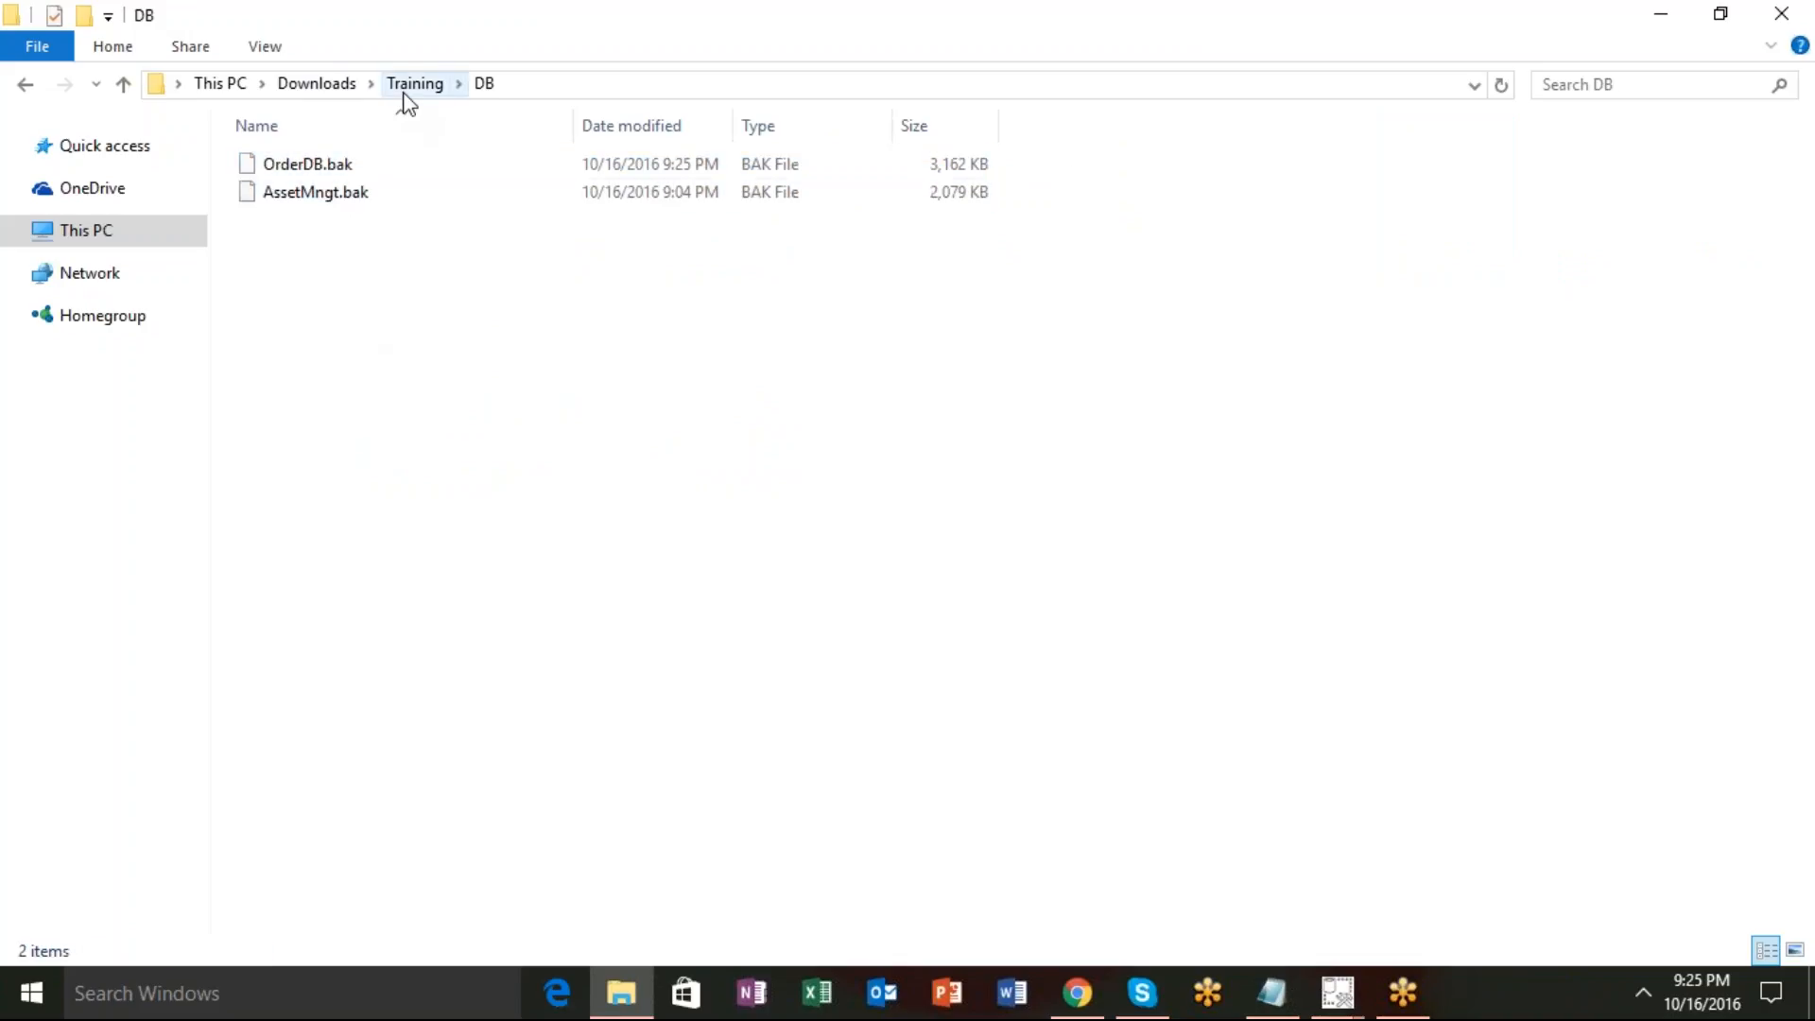
click(333, 92)
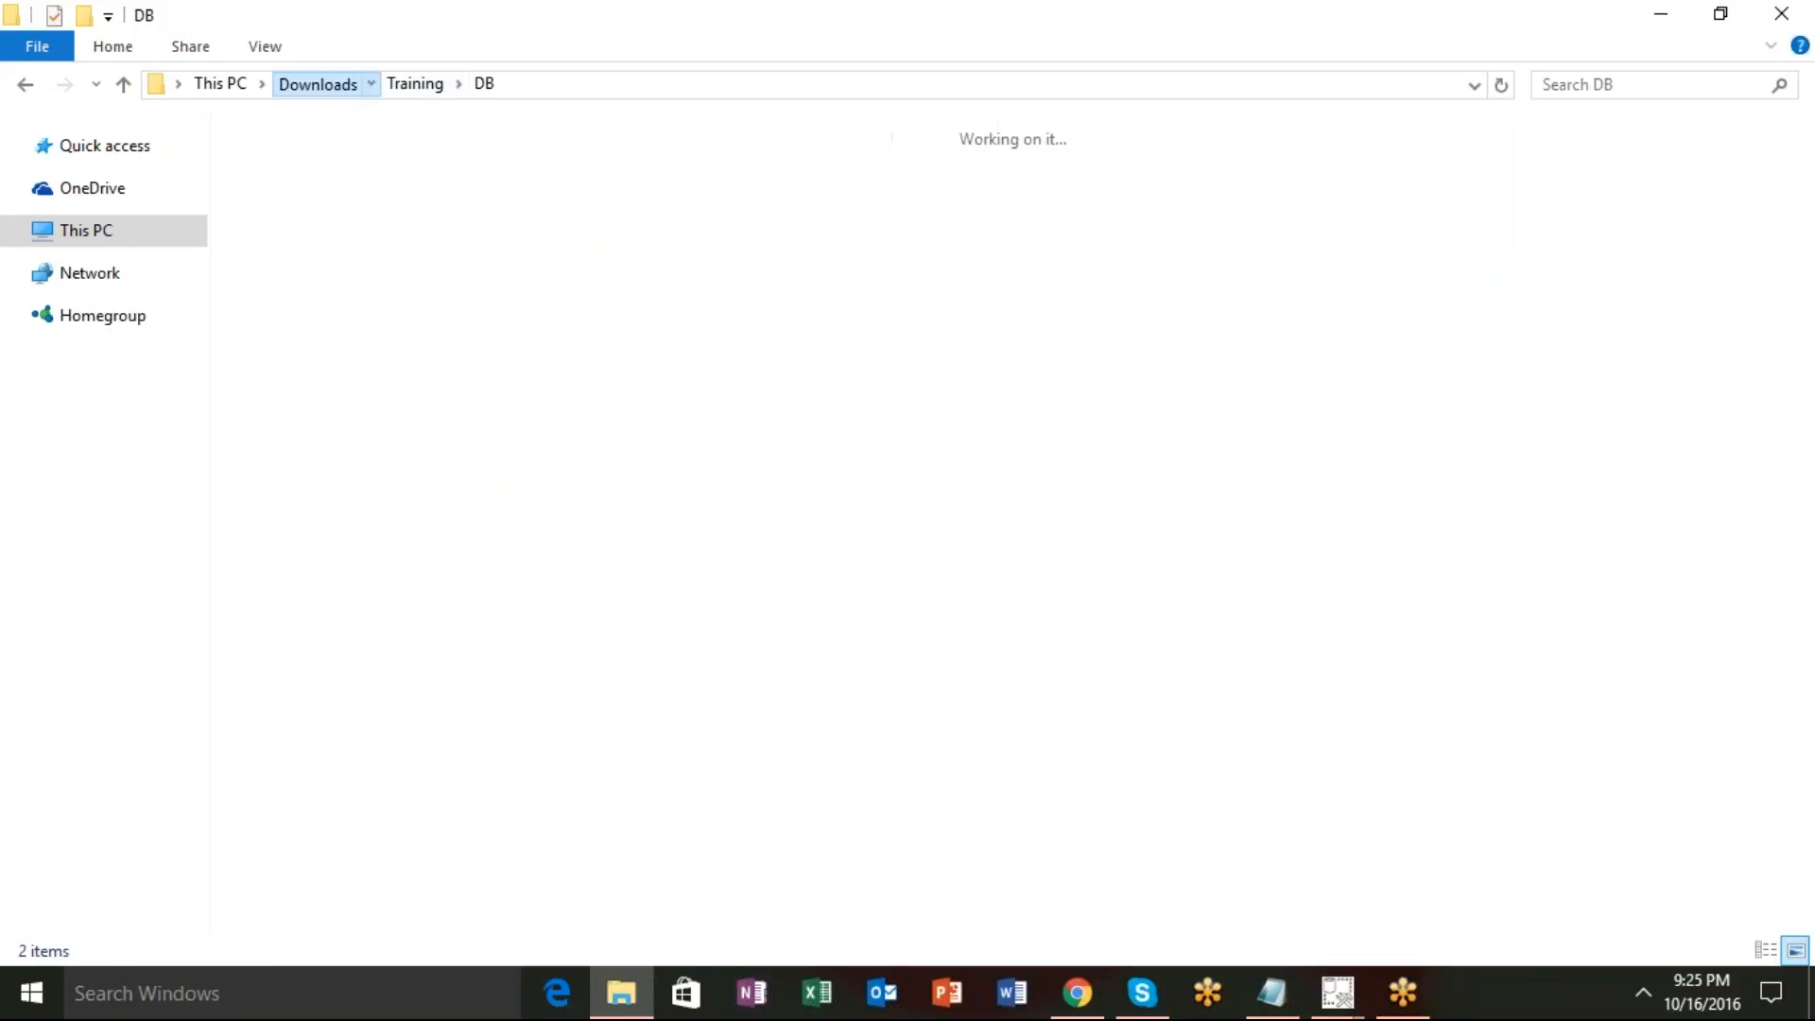
Inside Training, create a new folder named Materials next to DB.
double_click(1341, 268)
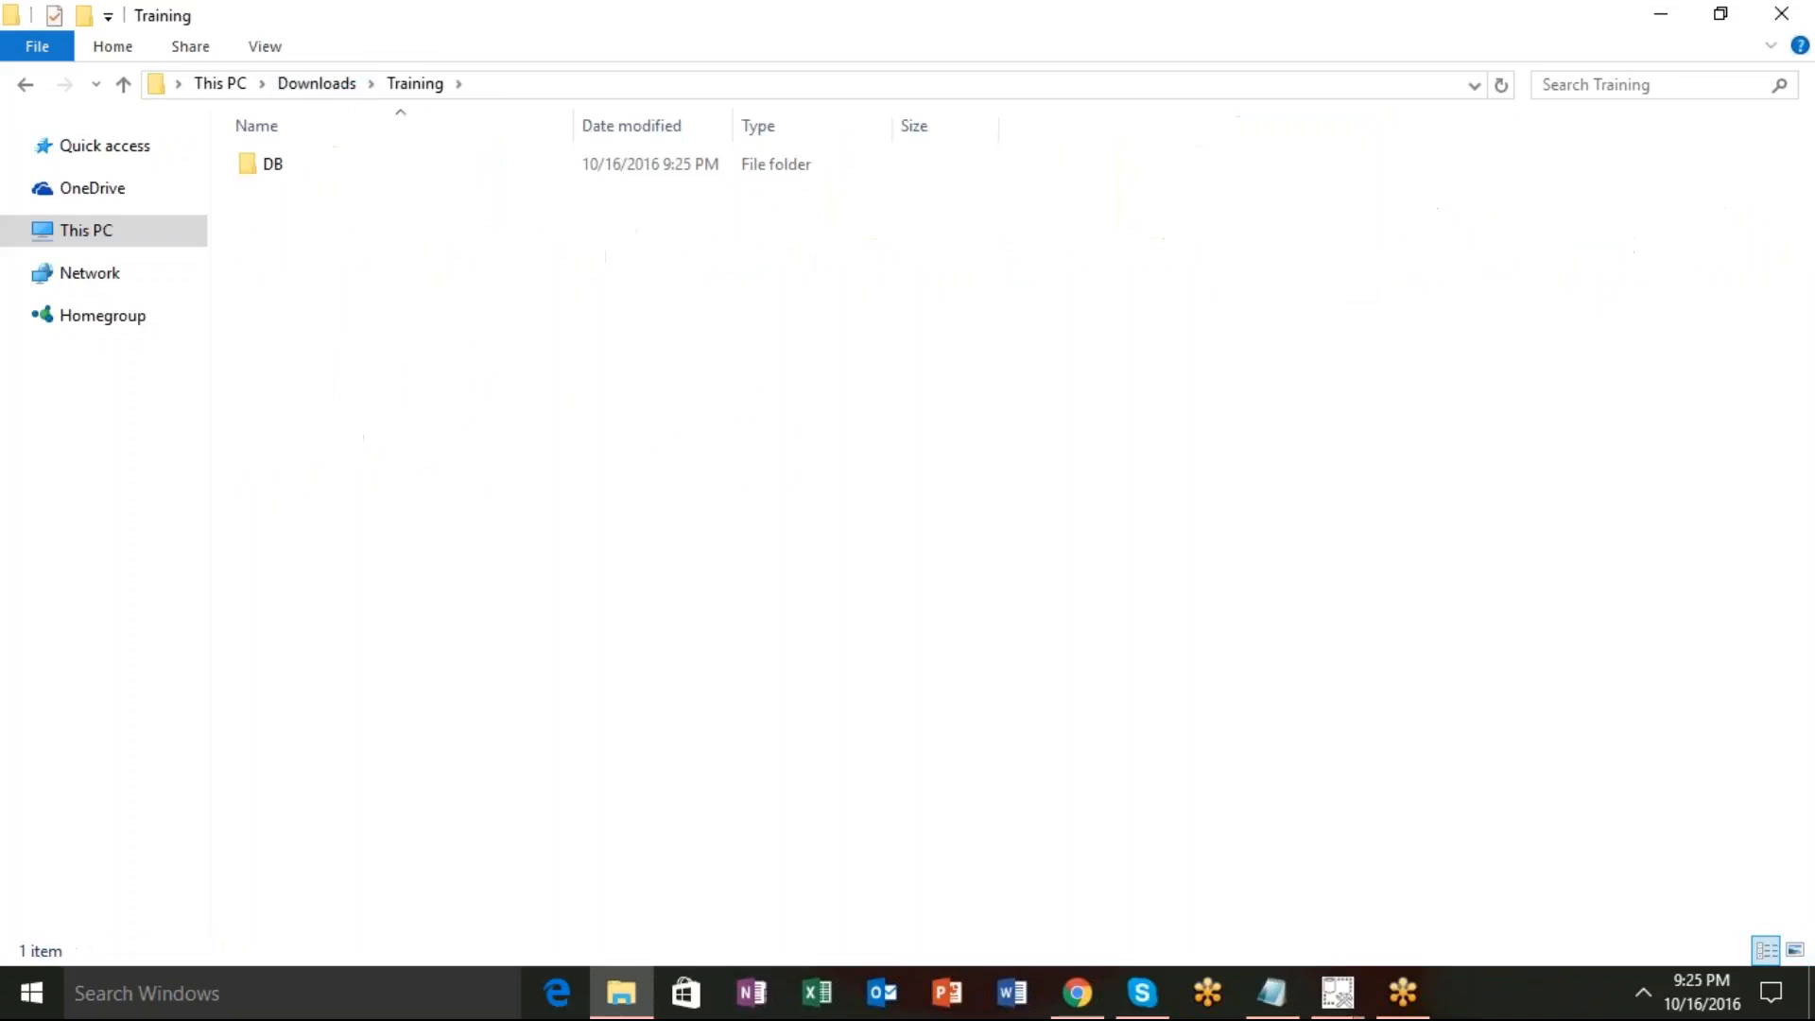
right_click(408, 395)
mouse_move(556, 718)
text(folder)
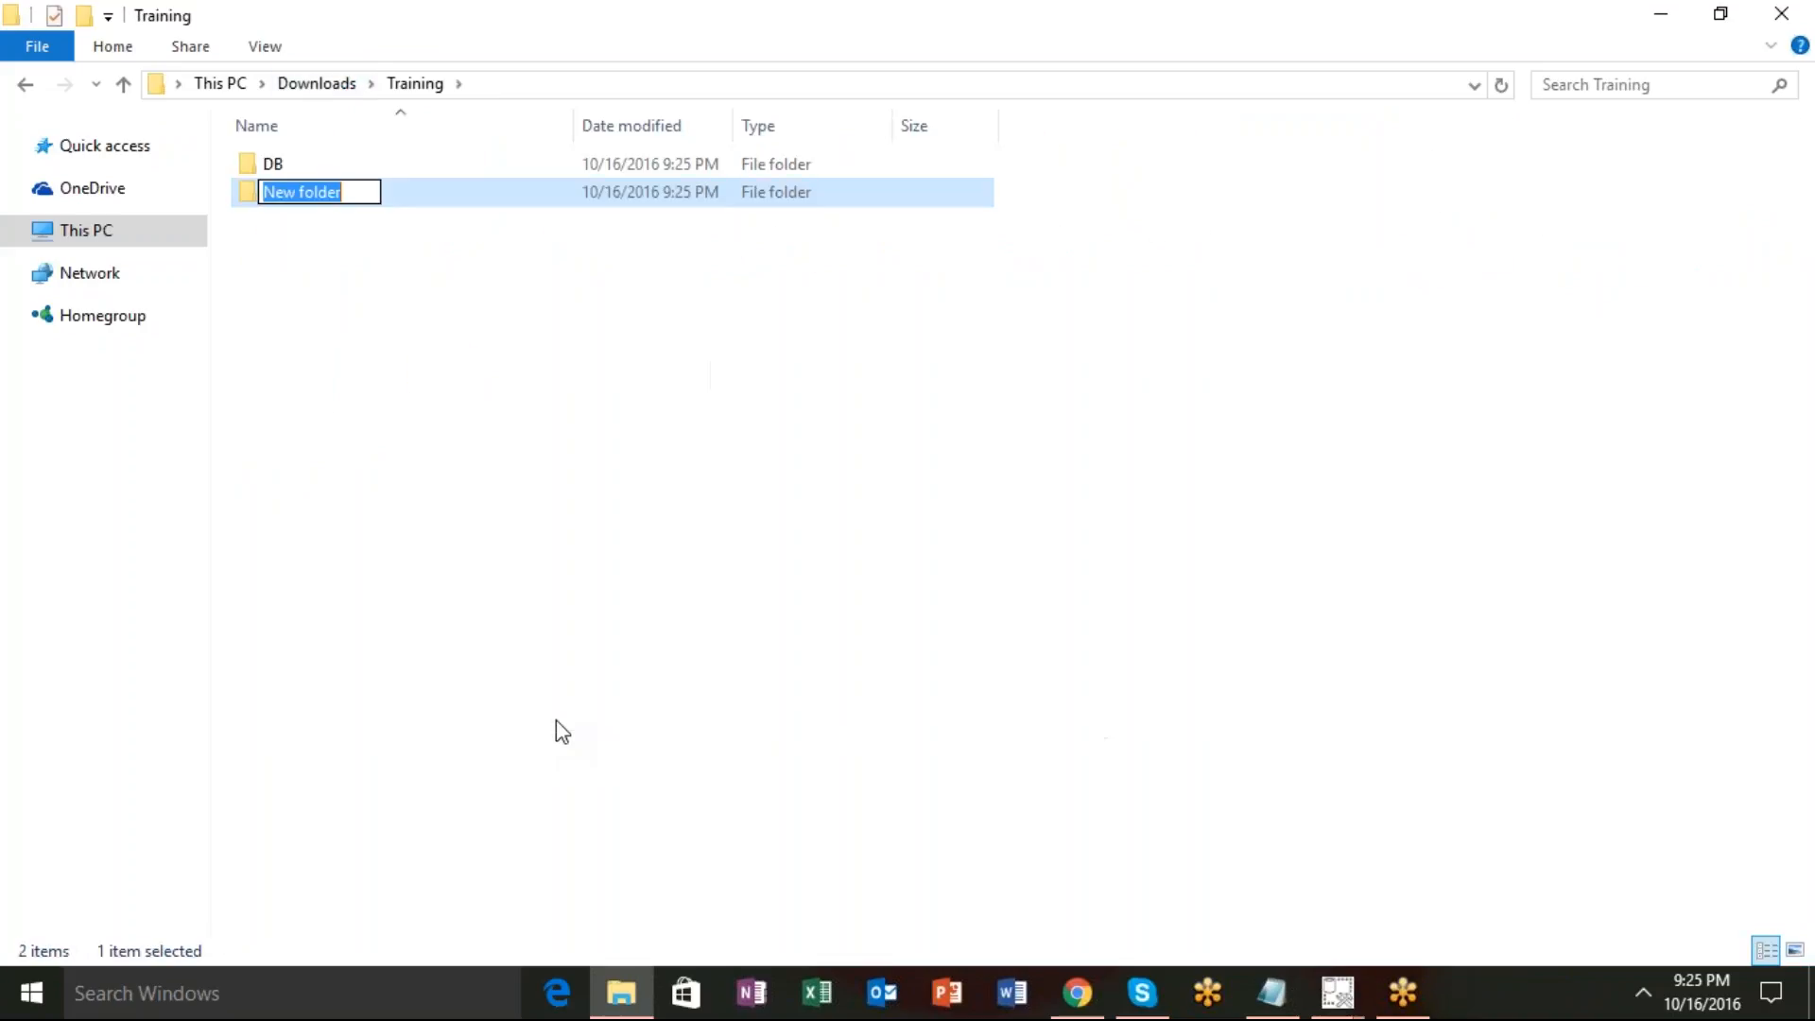
text(Materials)
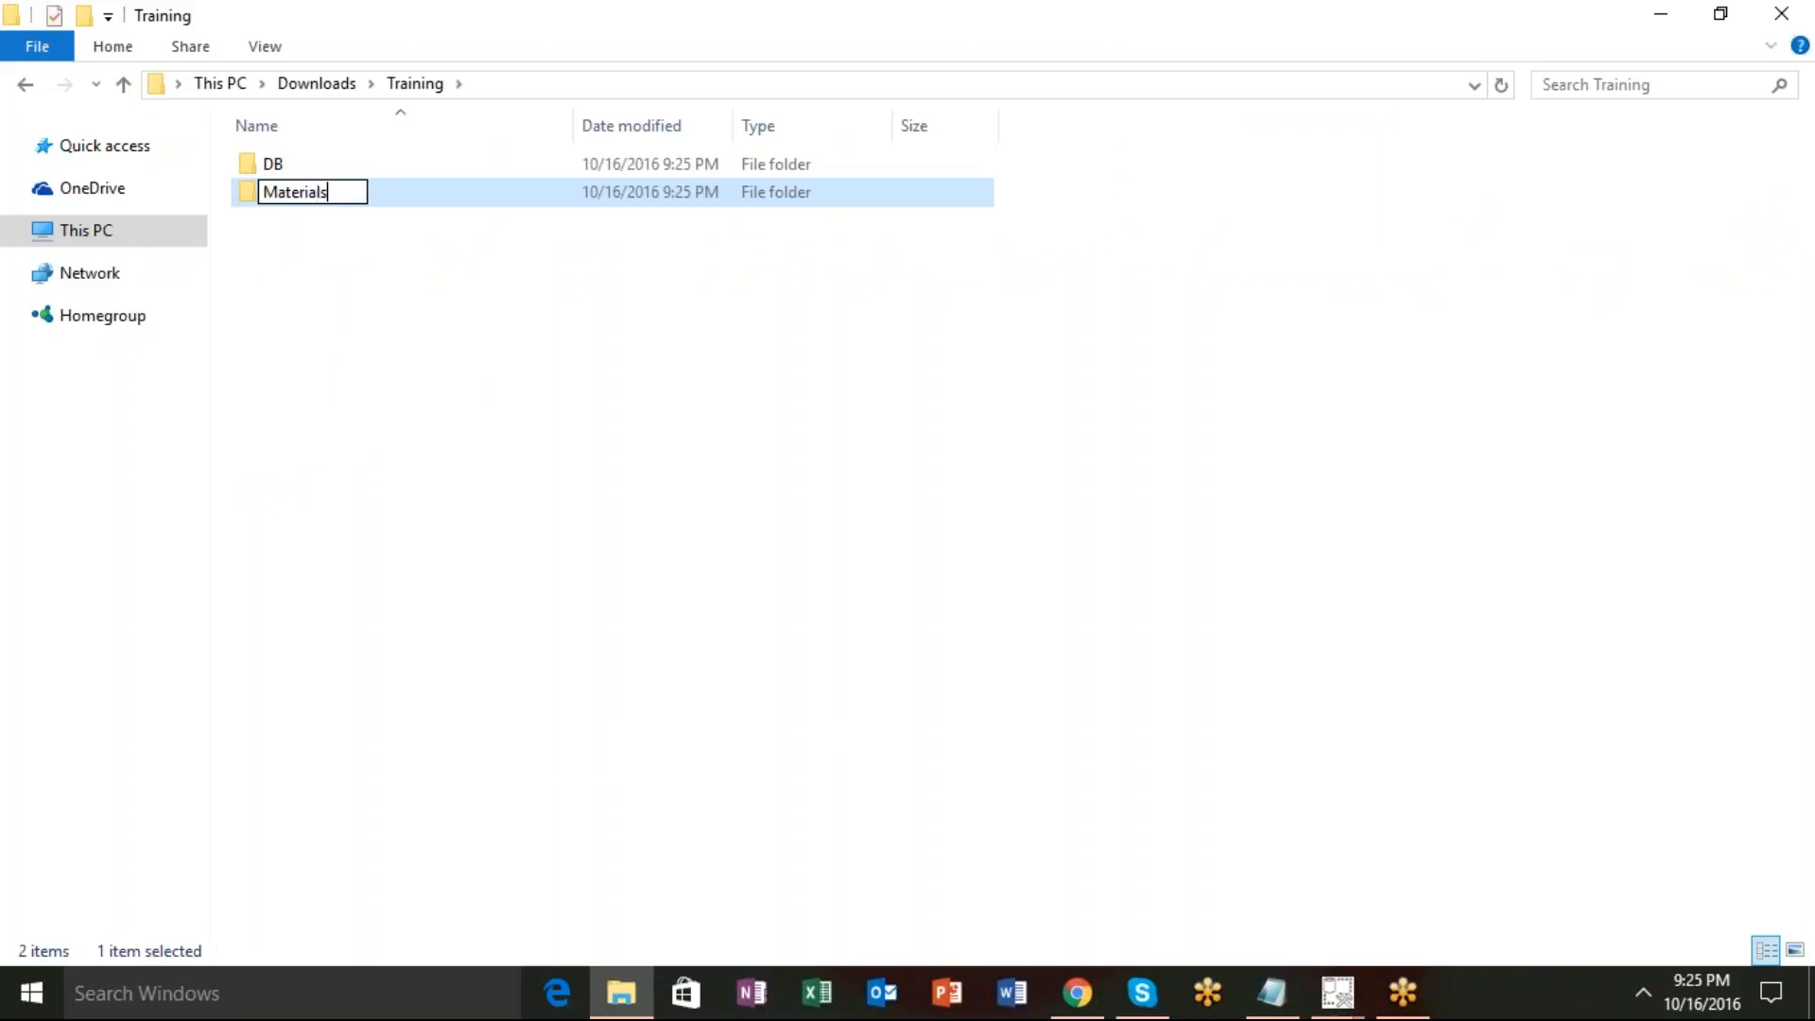
key(Return)
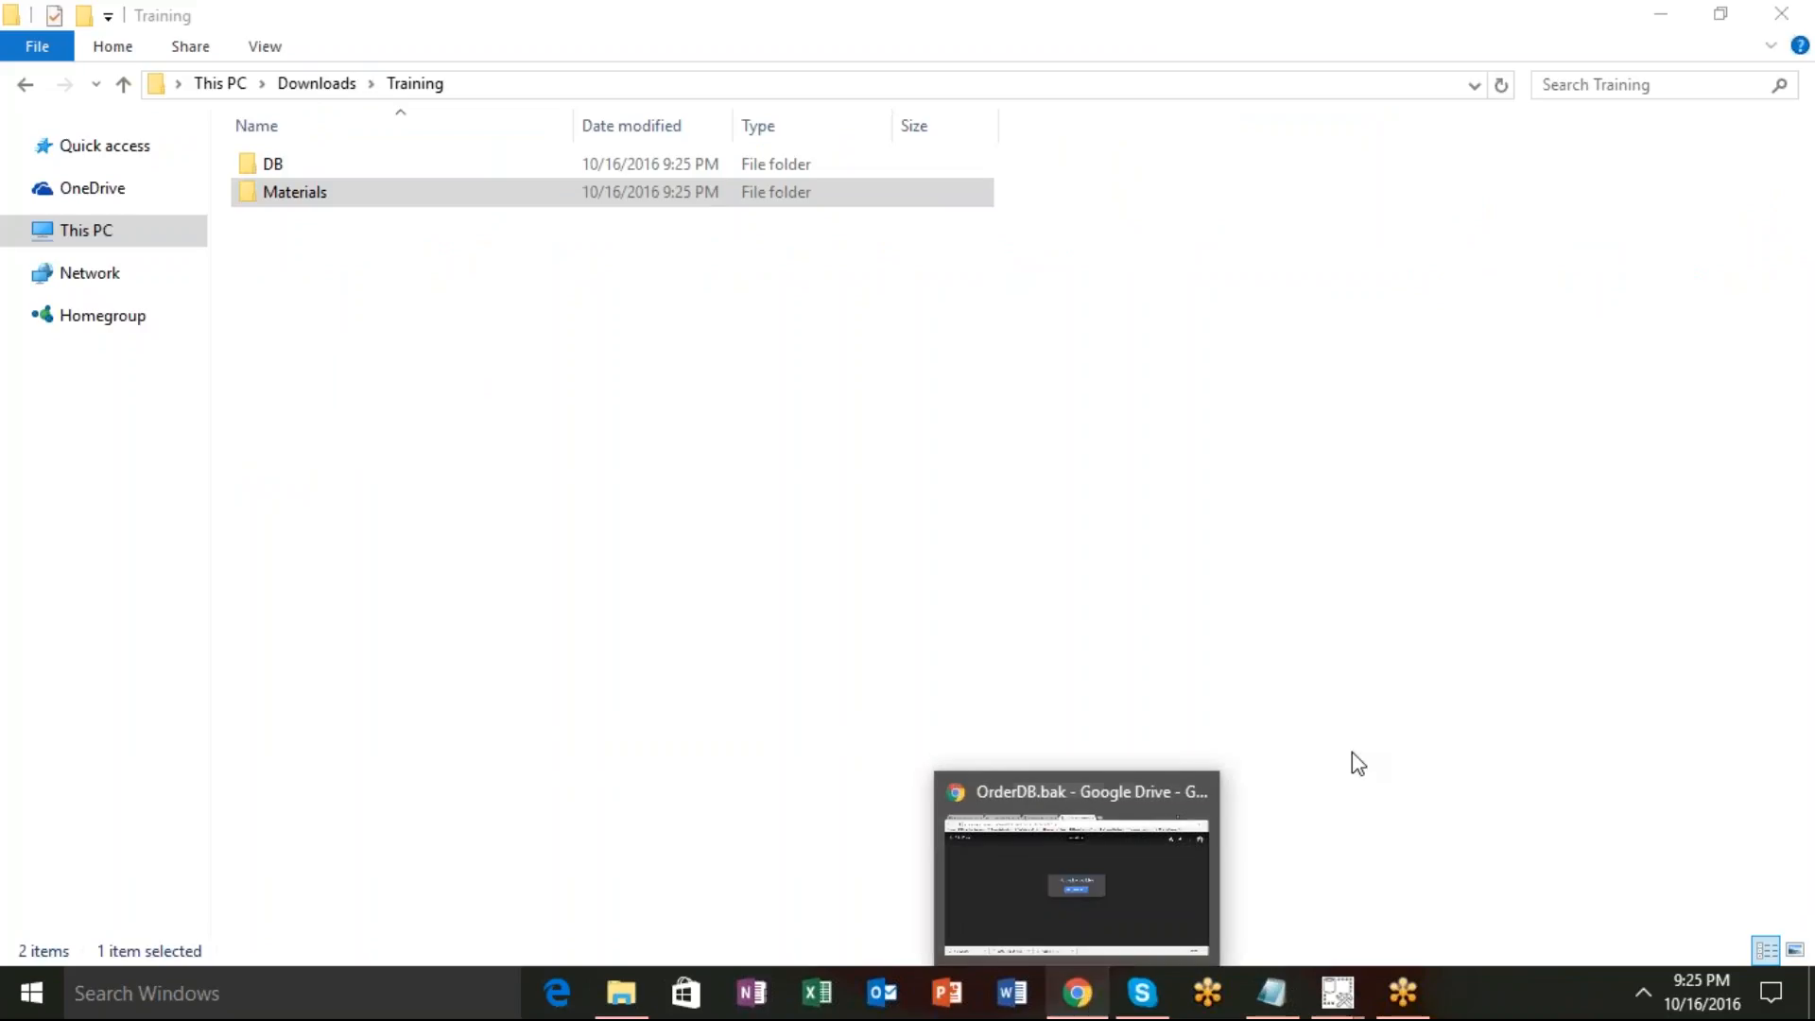
click(1197, 698)
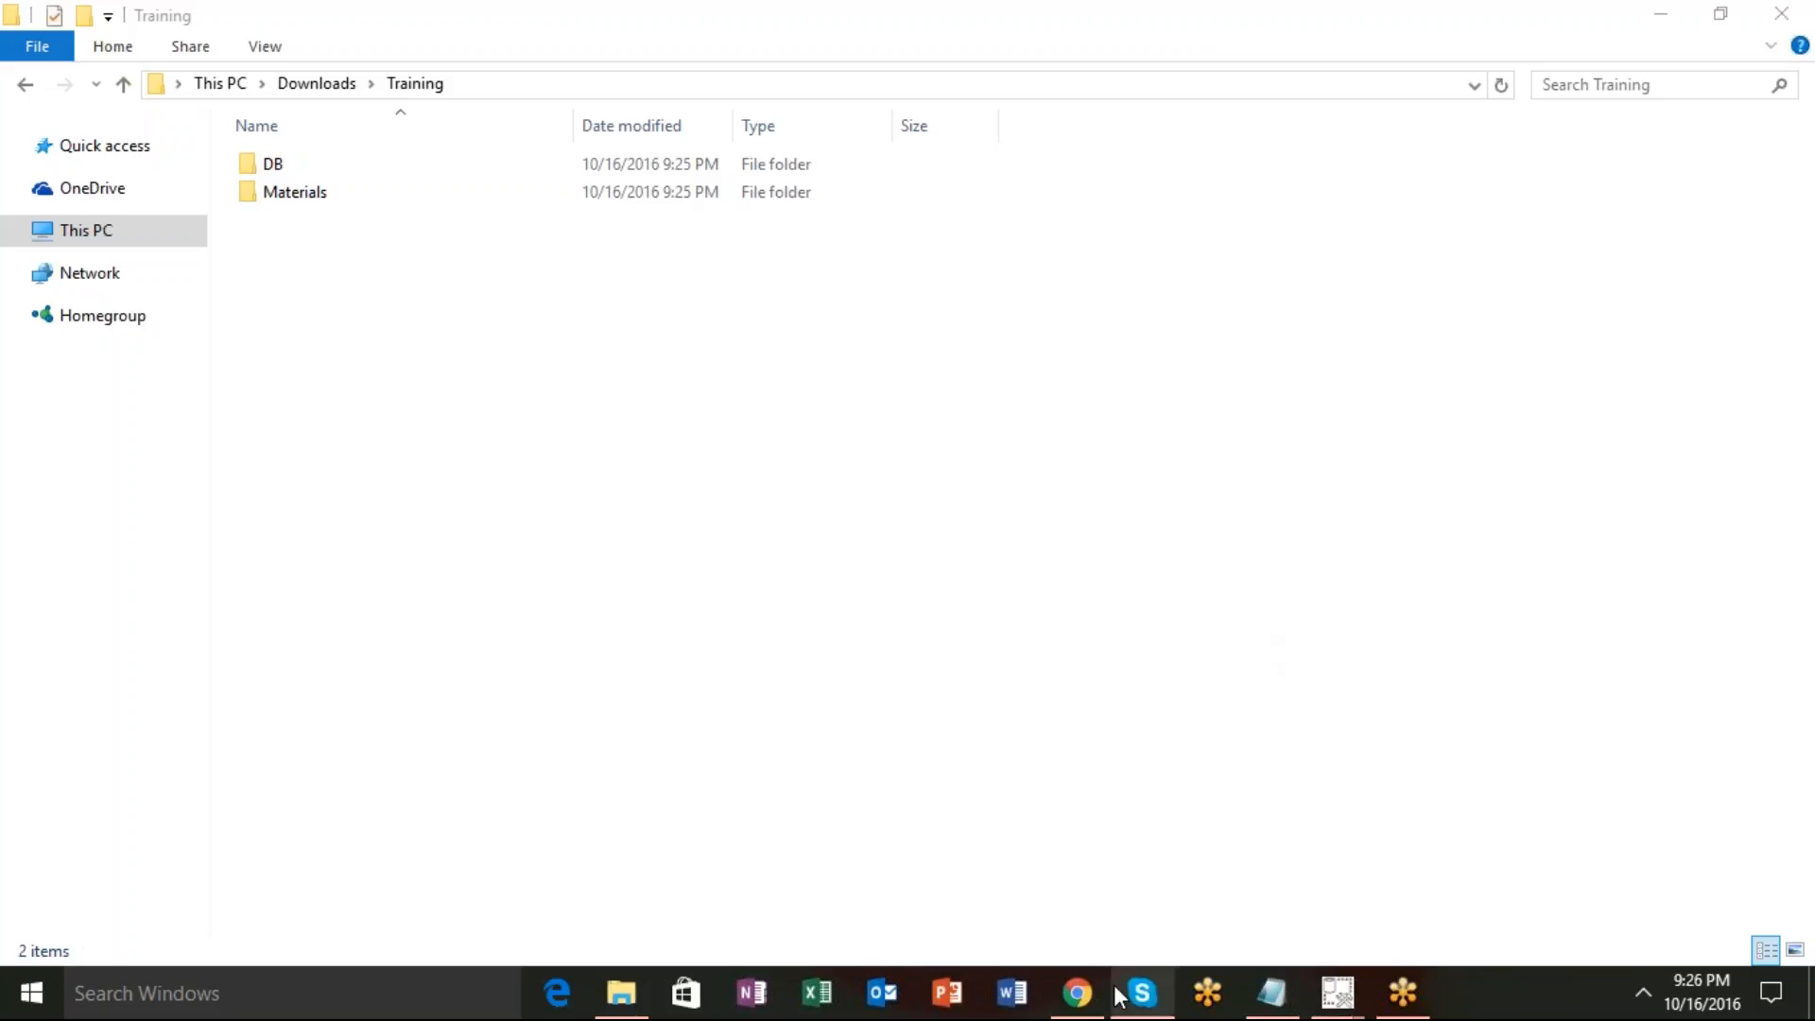
Open the shared Drive link for the SQL Server installation guide in a new tab.
click(1078, 994)
click(1069, 20)
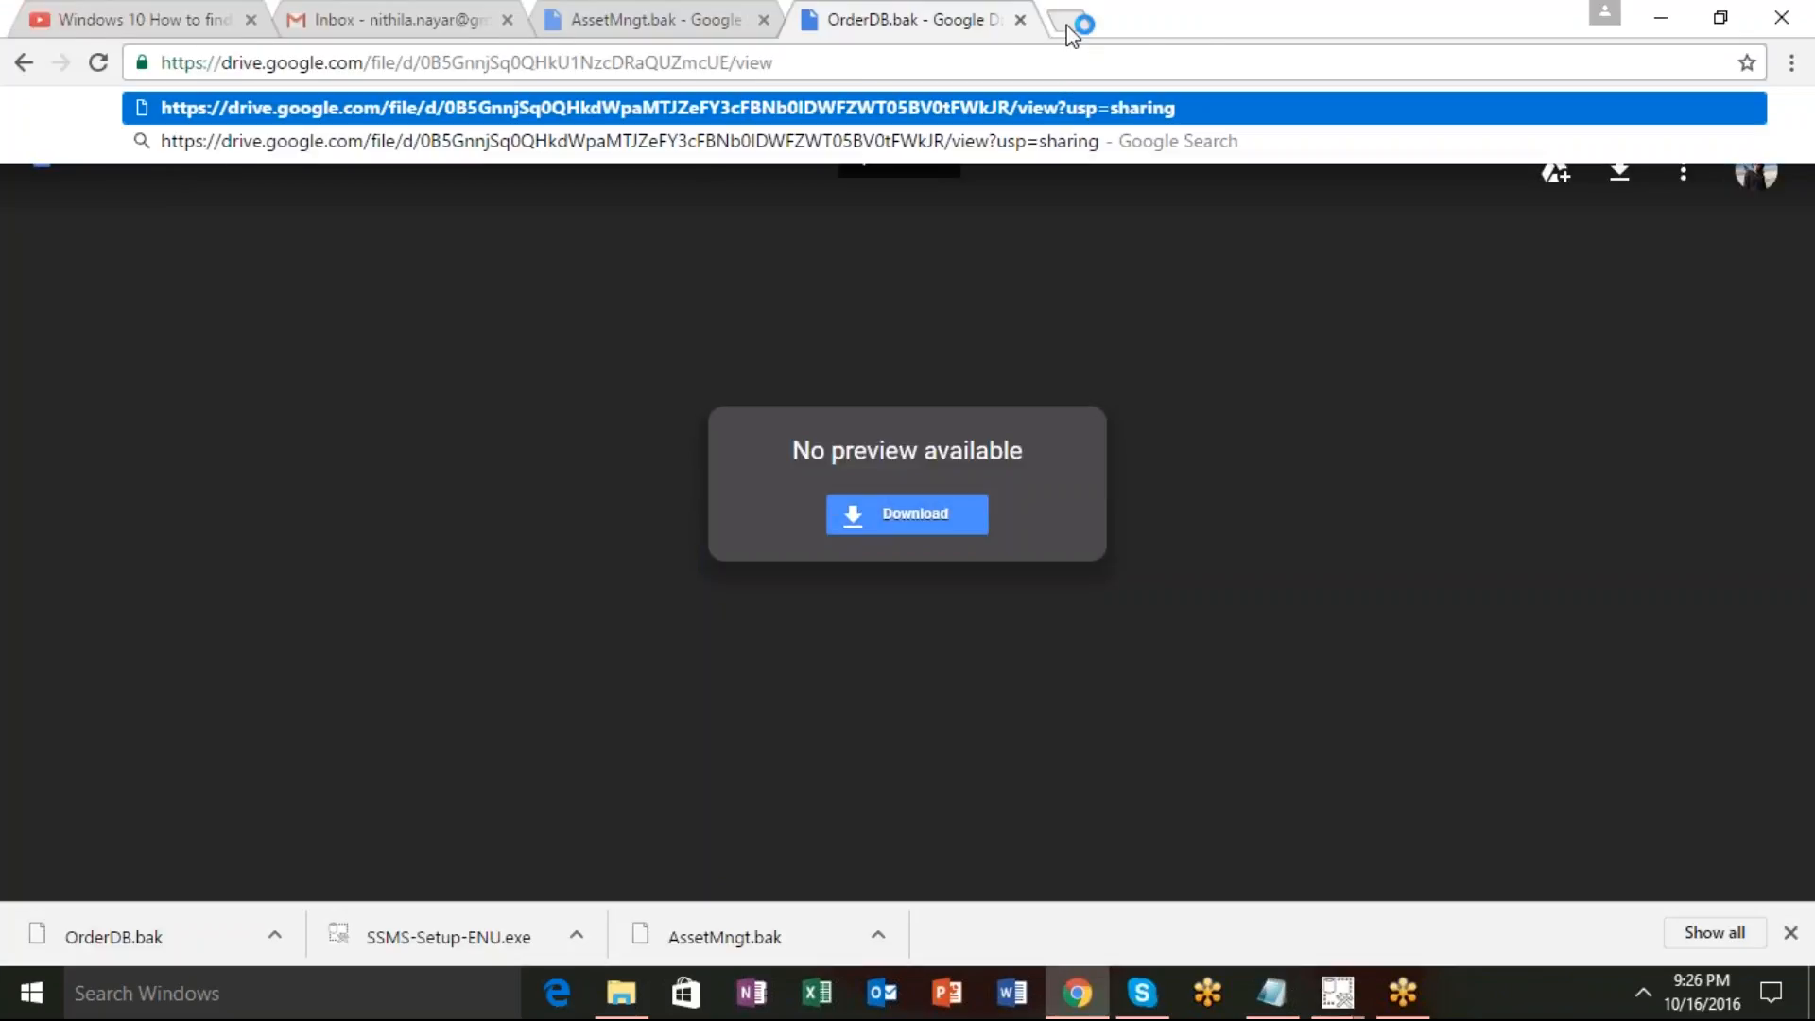
key(Return)
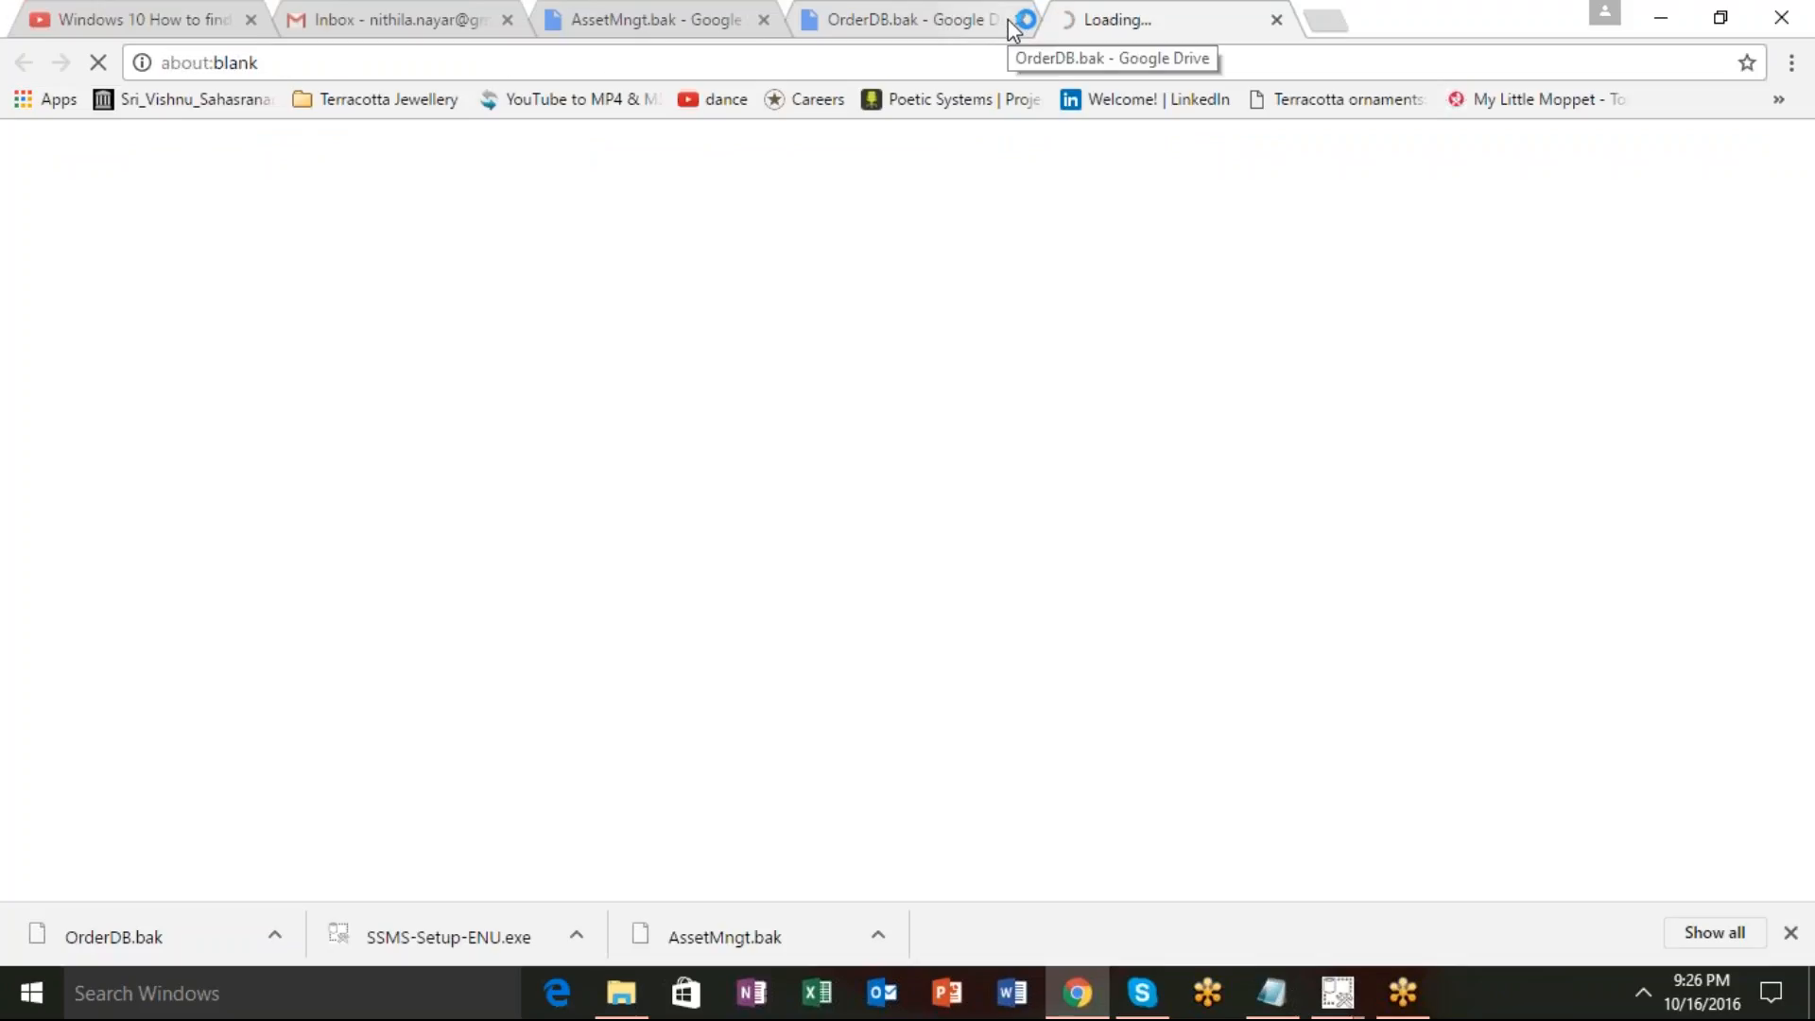
Close the OrderDB.bak tab and download SQL-Server-2012-Installation-Guide.pdf from the Drive viewer.
click(1021, 19)
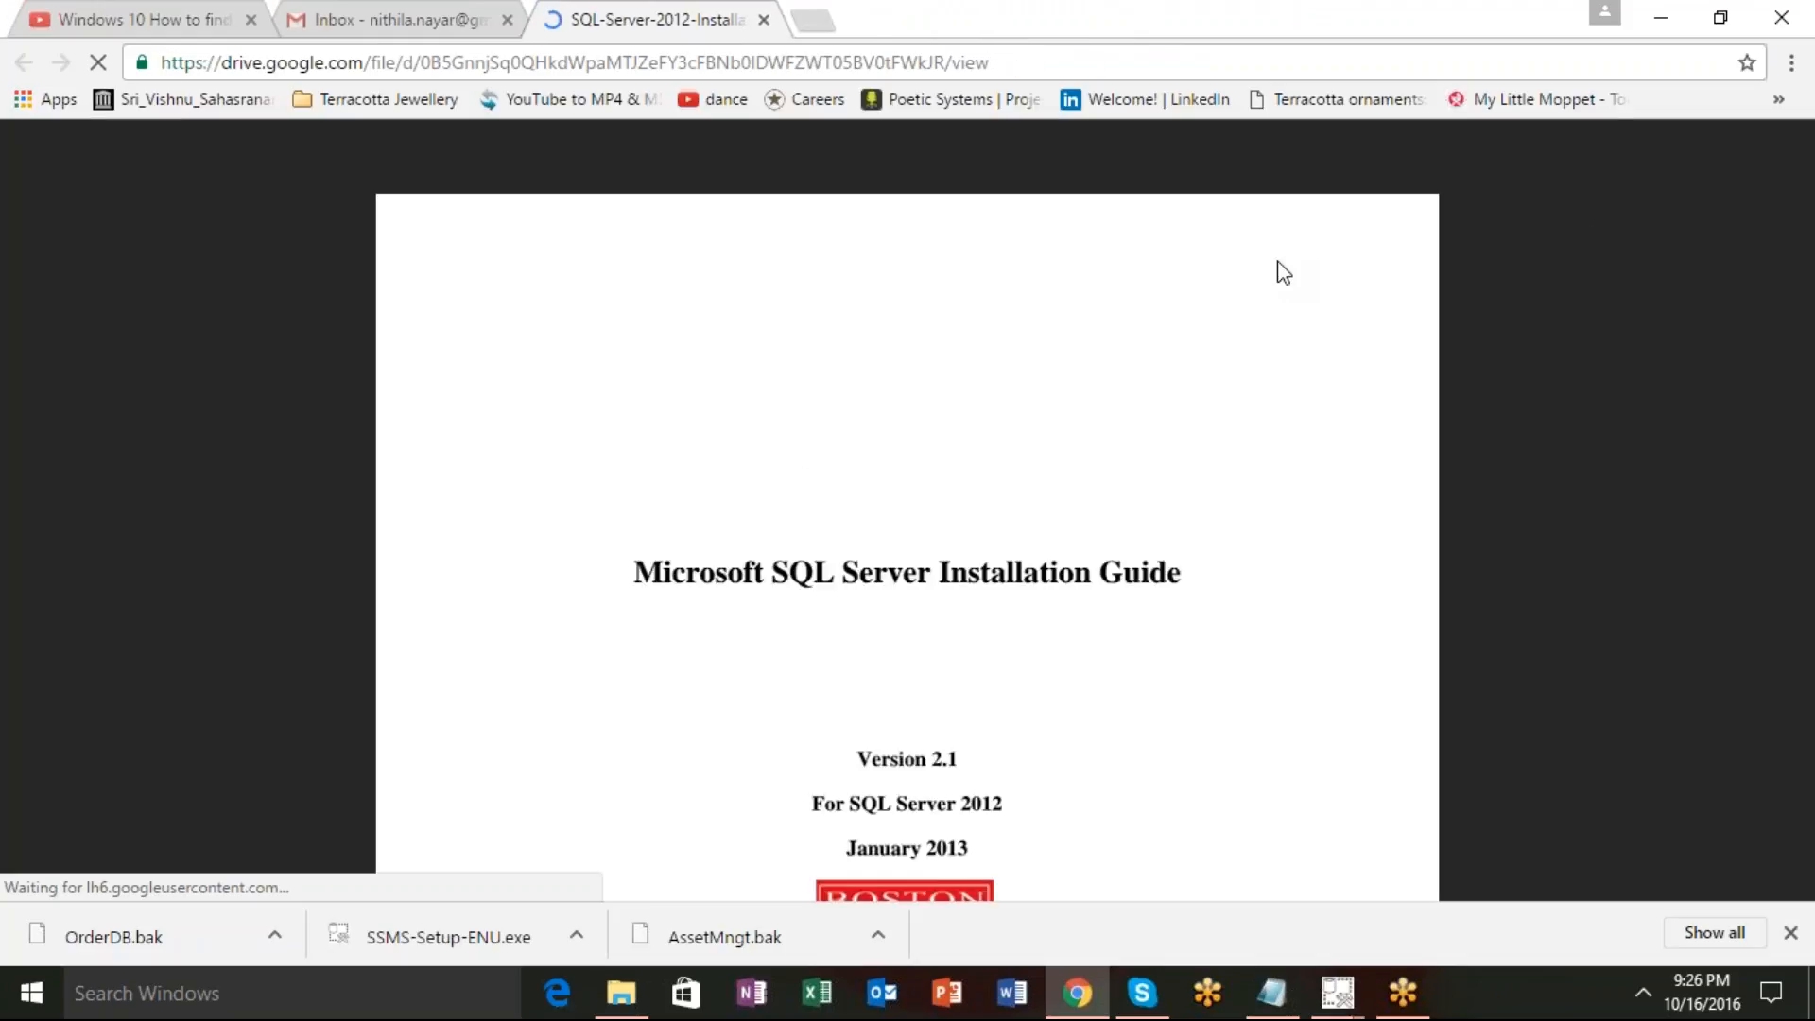
right_click(878, 482)
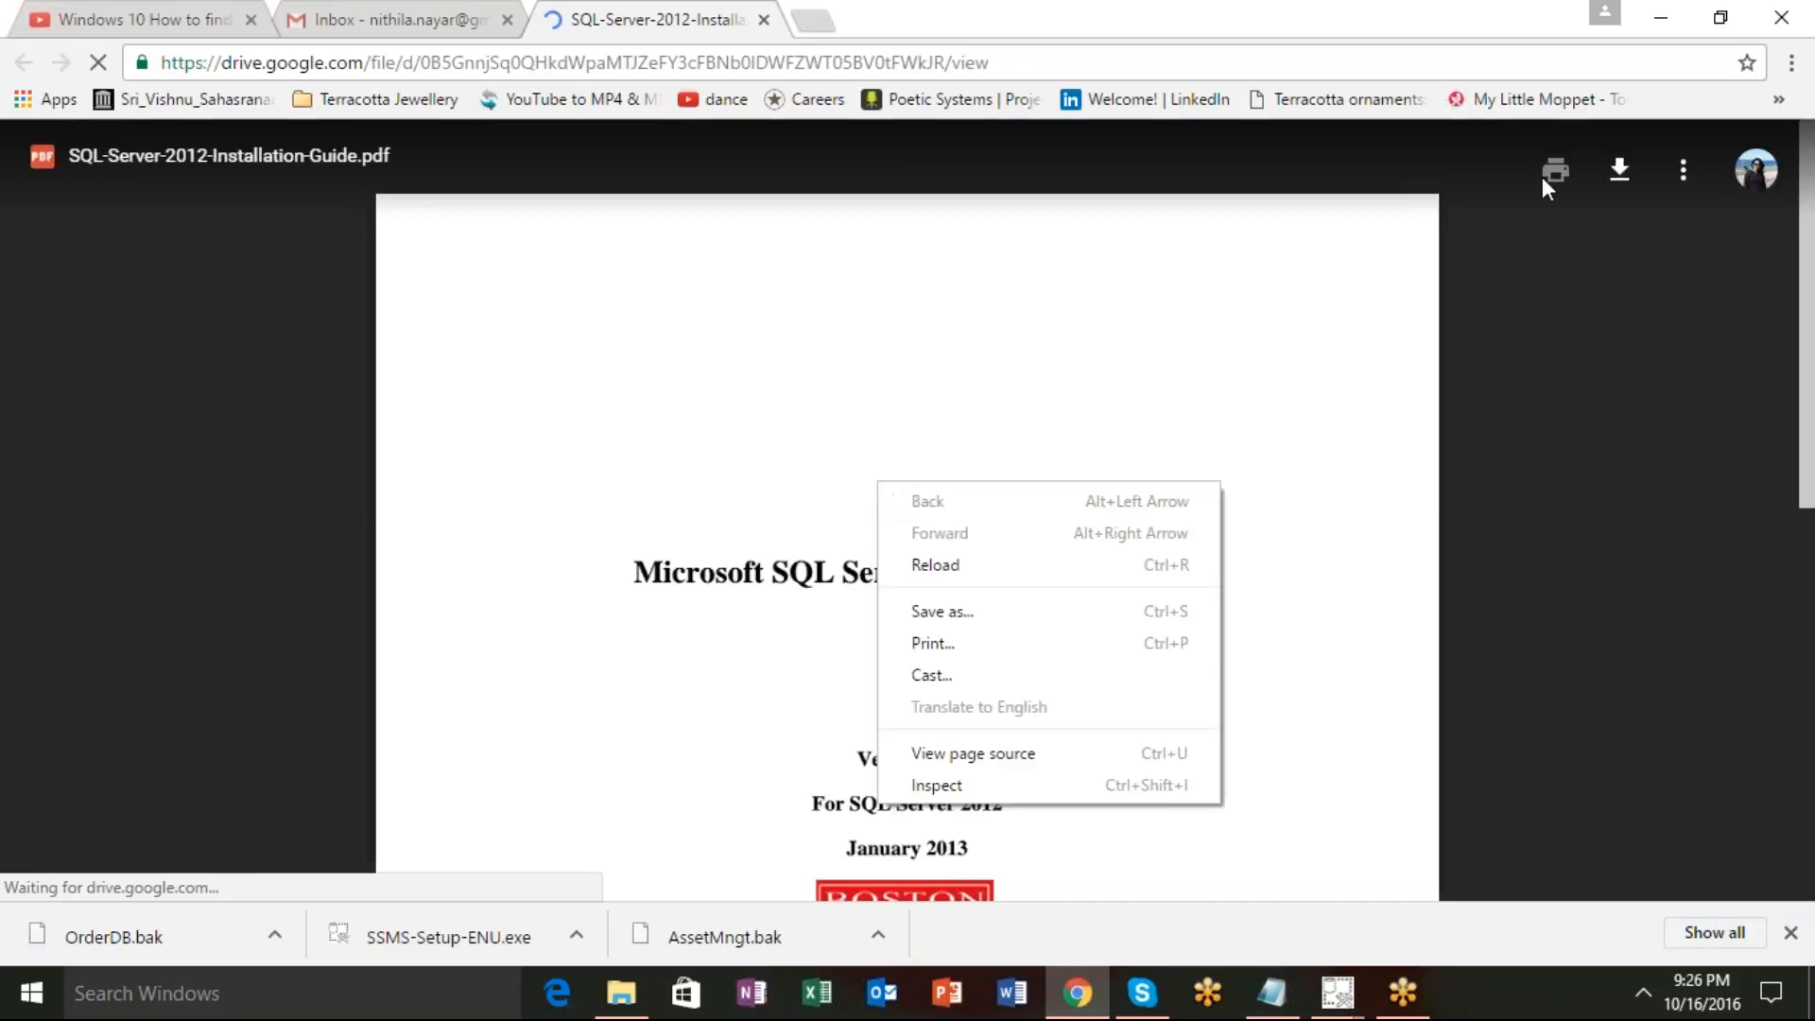
click(1620, 174)
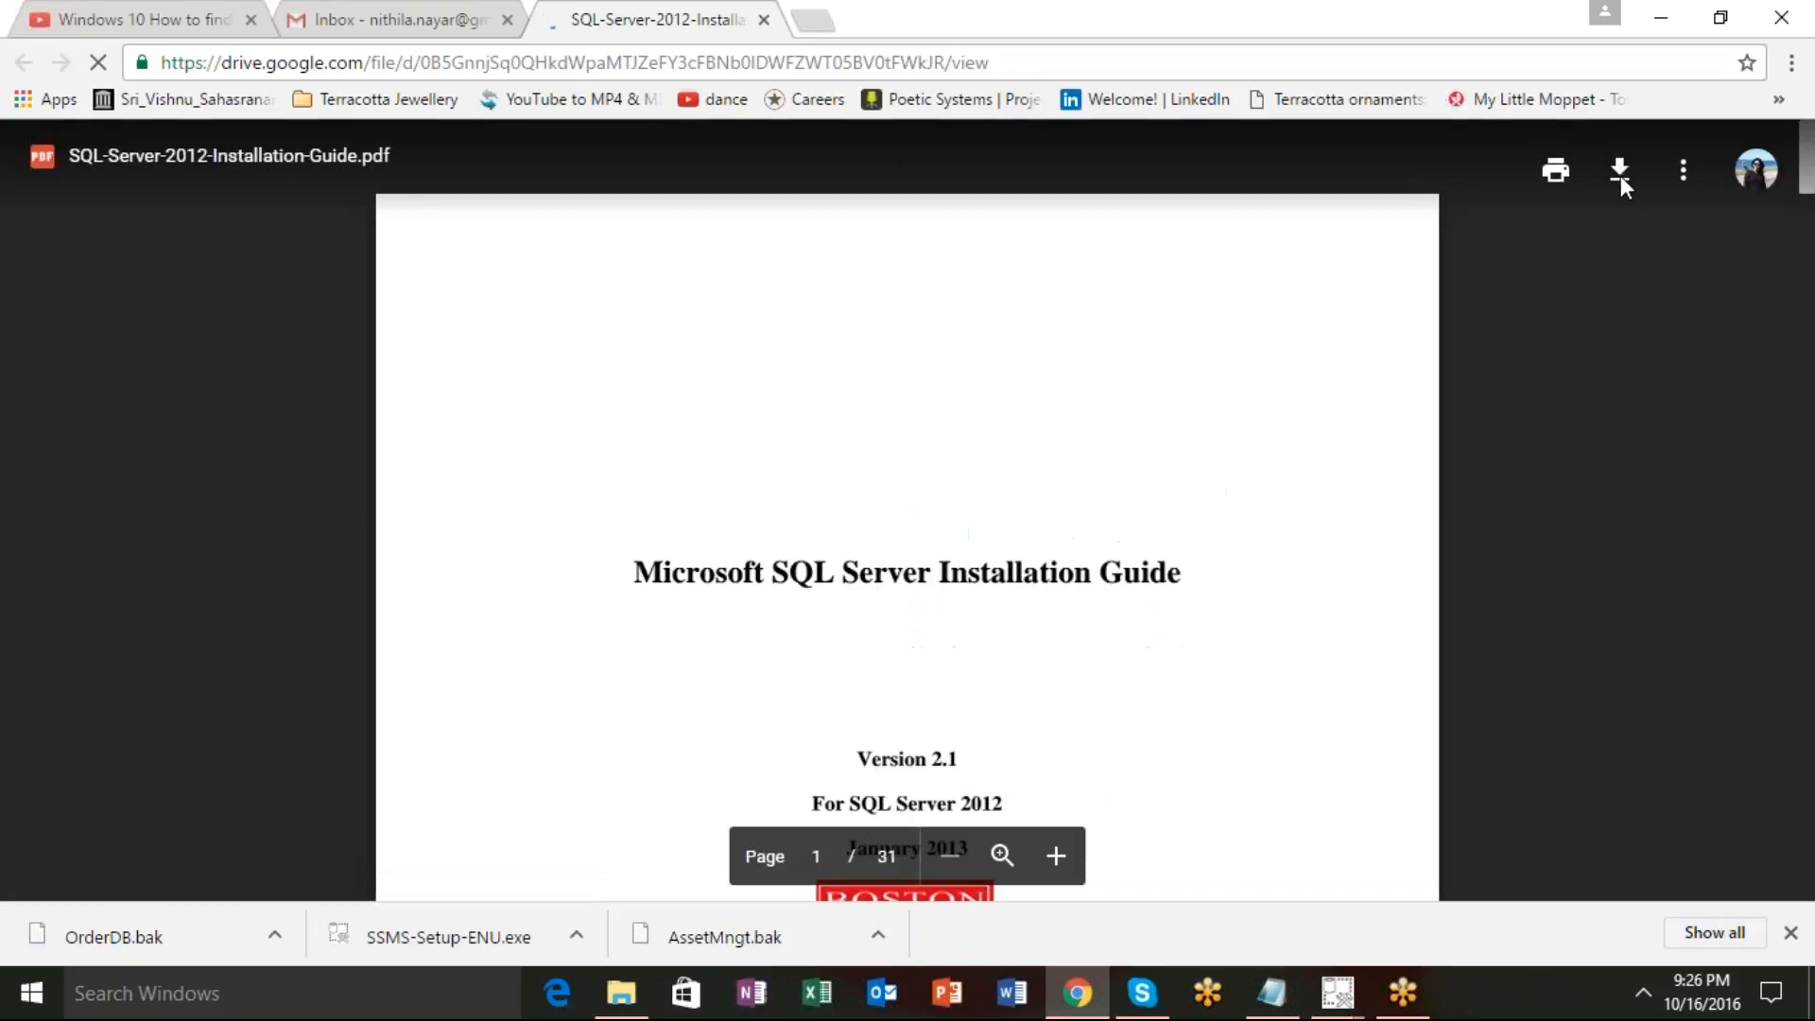
click(1620, 174)
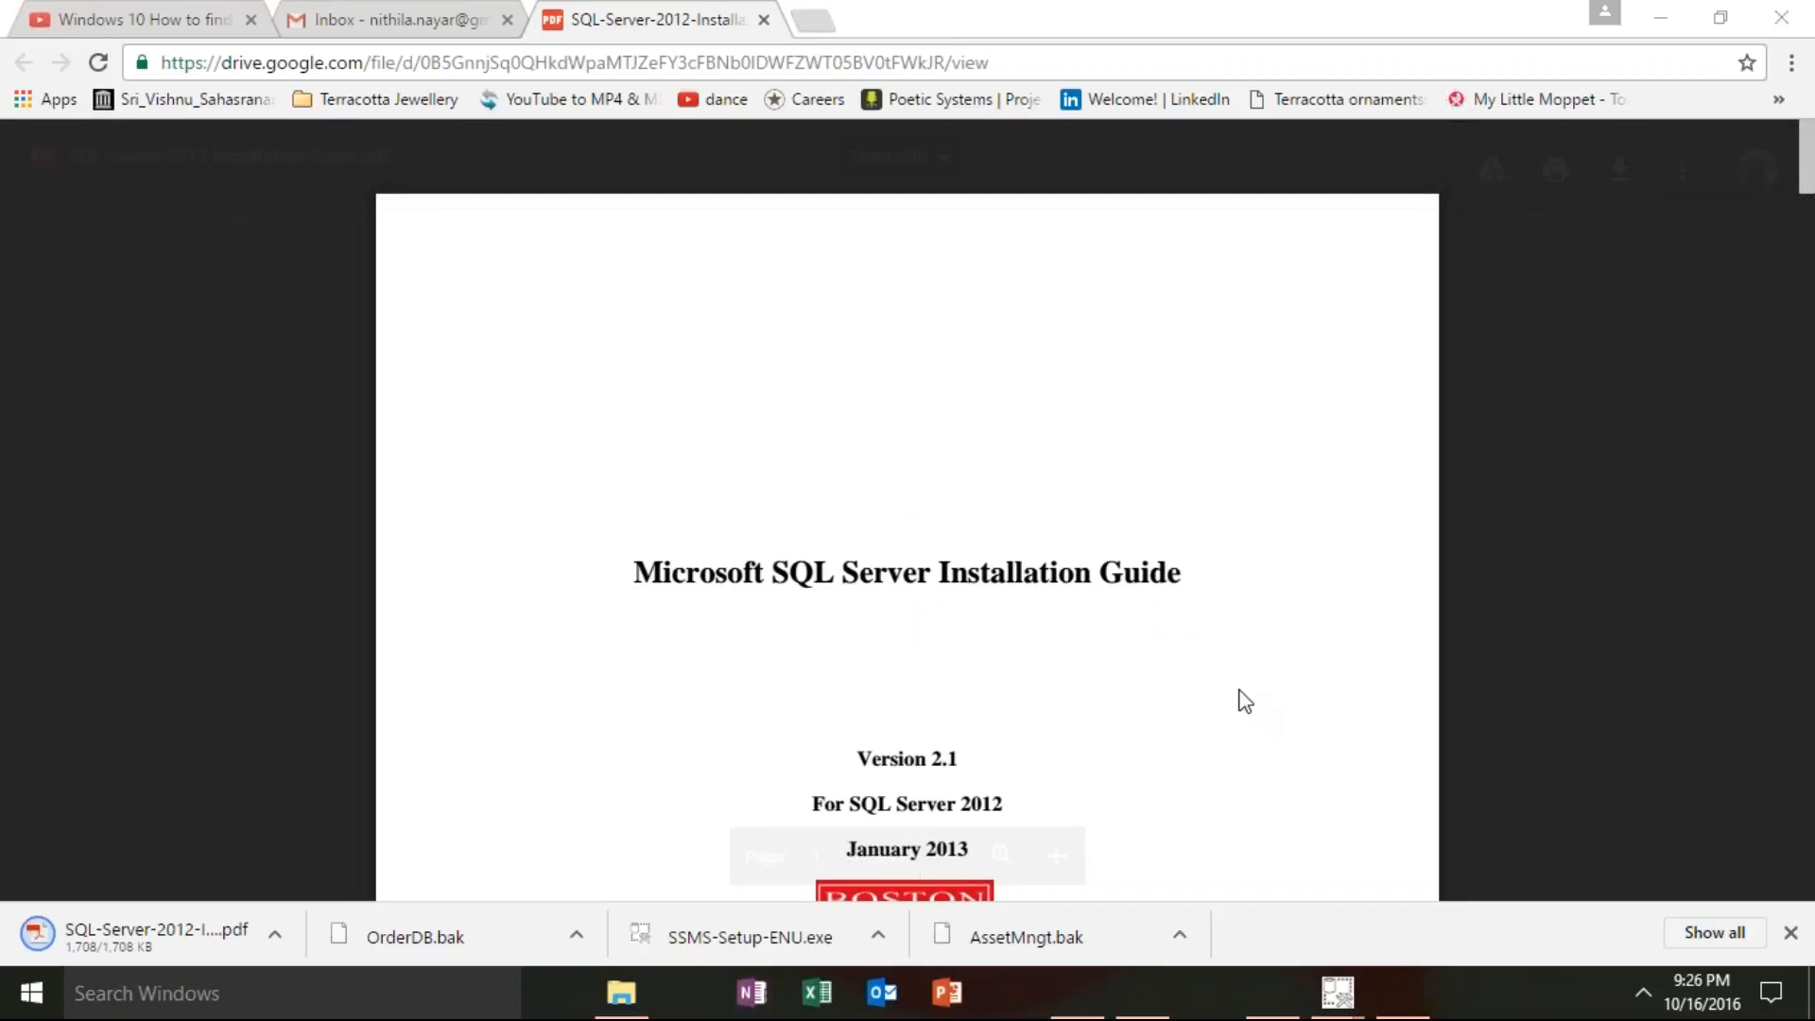
Open the shared Drive link for the MSSQL restore document in a new tab.
click(819, 26)
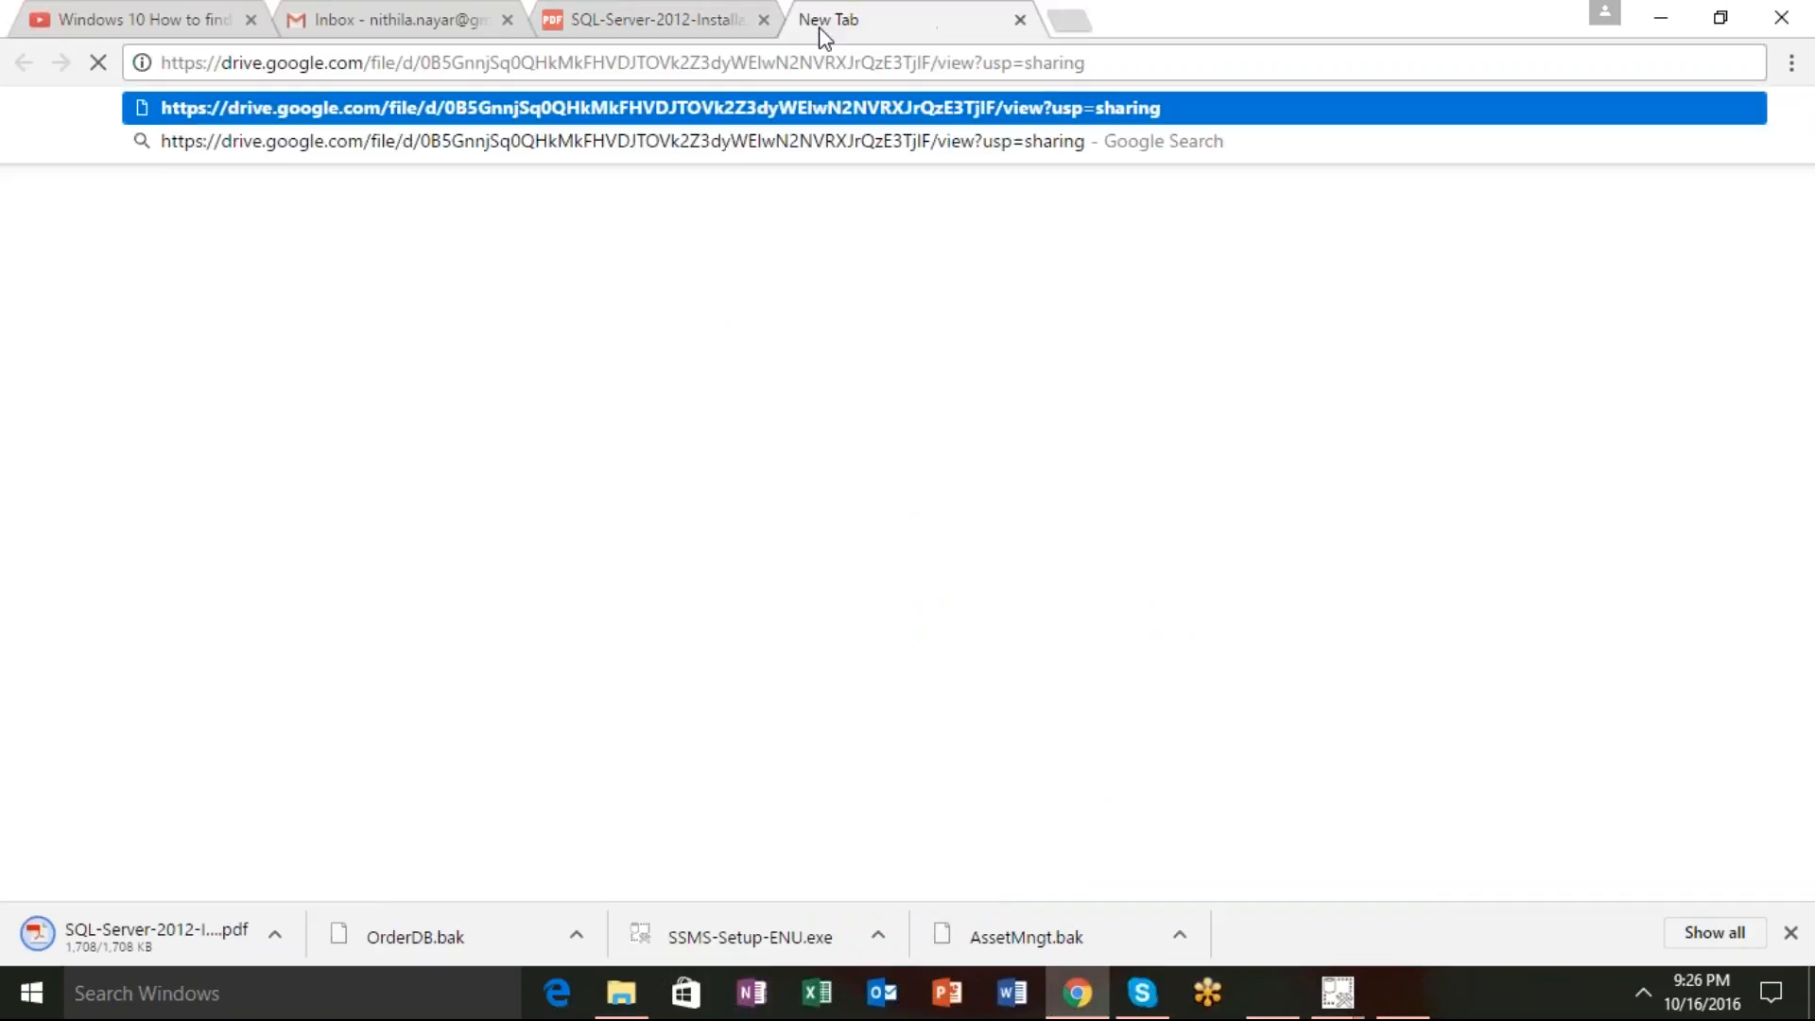
key(Return)
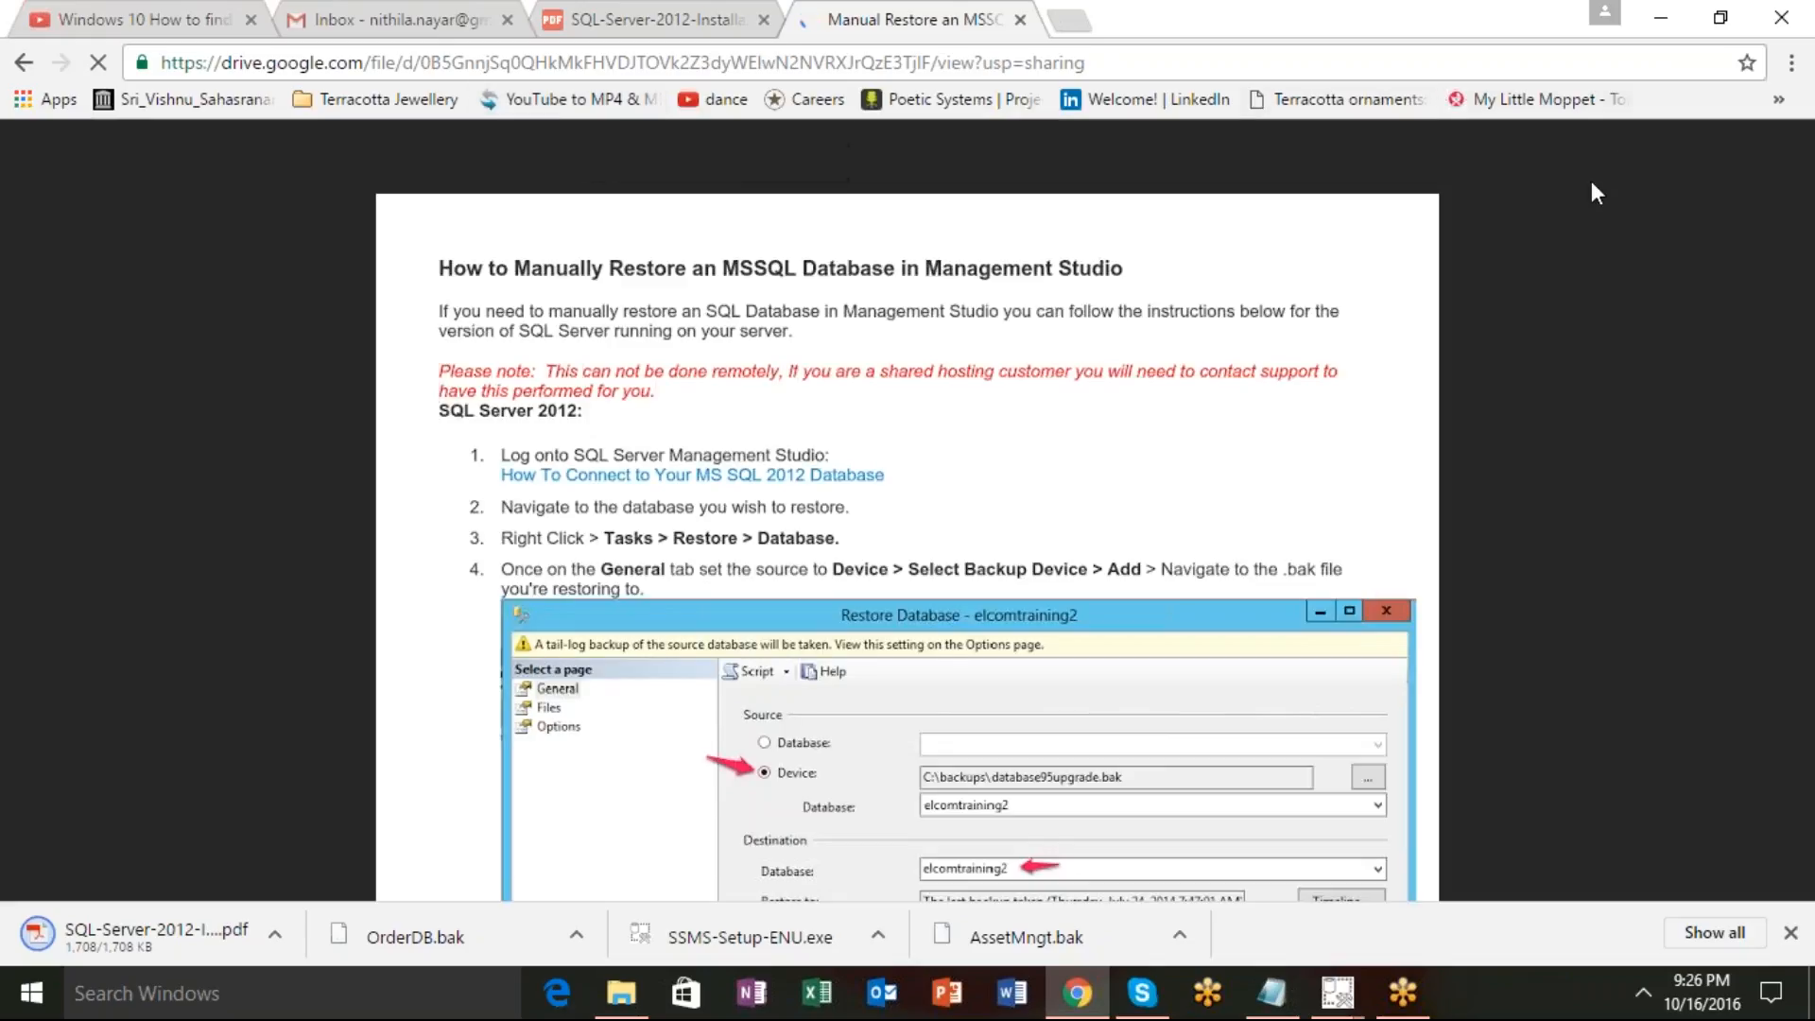
Download Manual Restore an MSSQL Database in Management Studio.docx and close the leftover blank tab.
right_click(1372, 222)
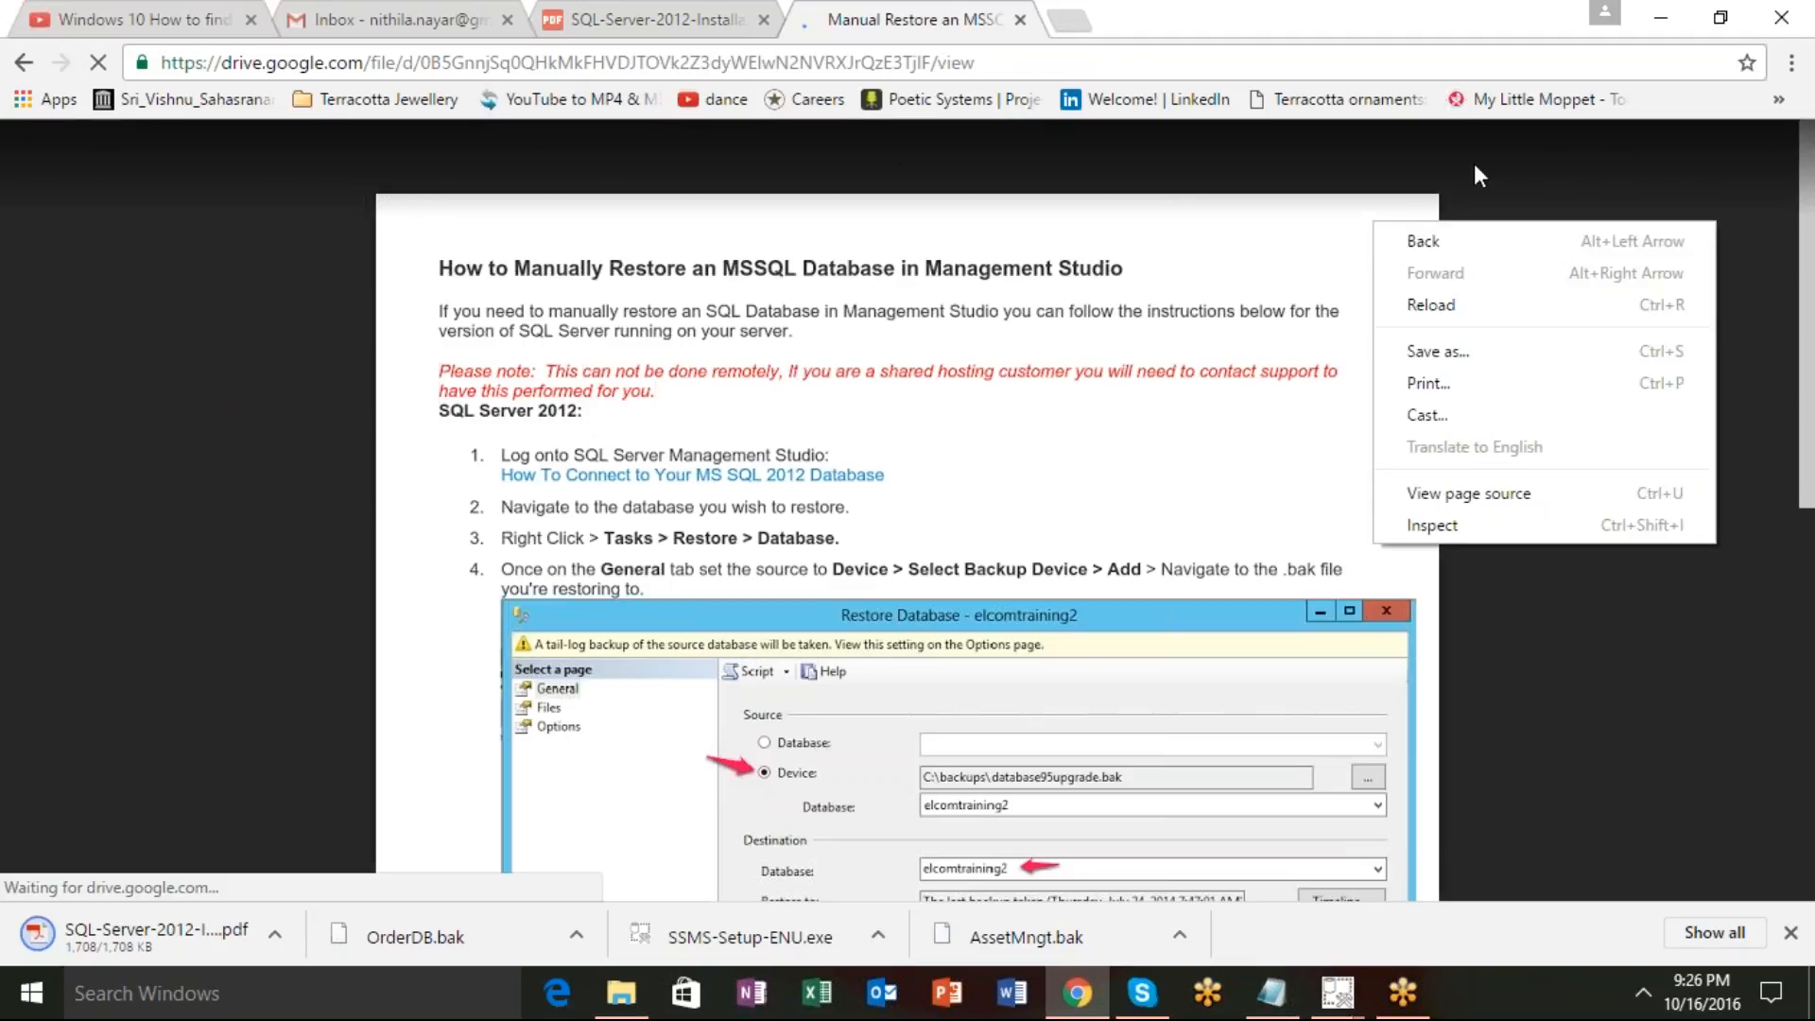
click(1607, 170)
click(1617, 170)
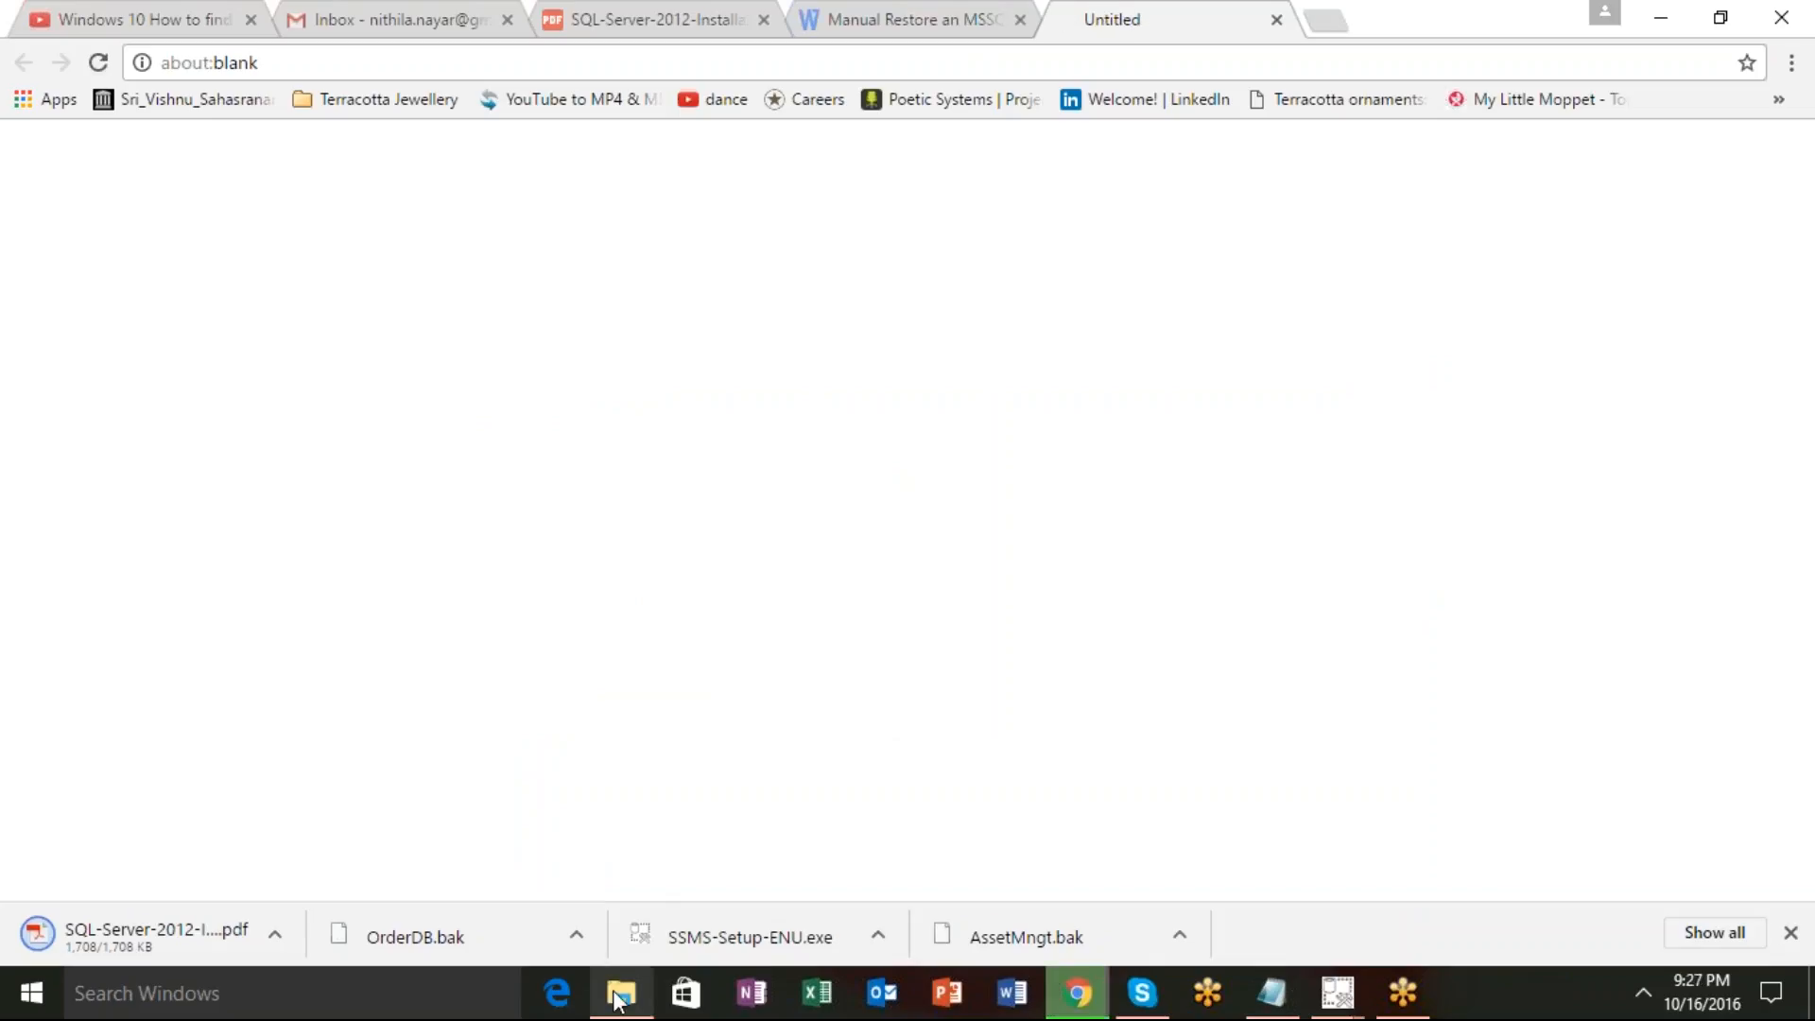
mouse_move(621, 993)
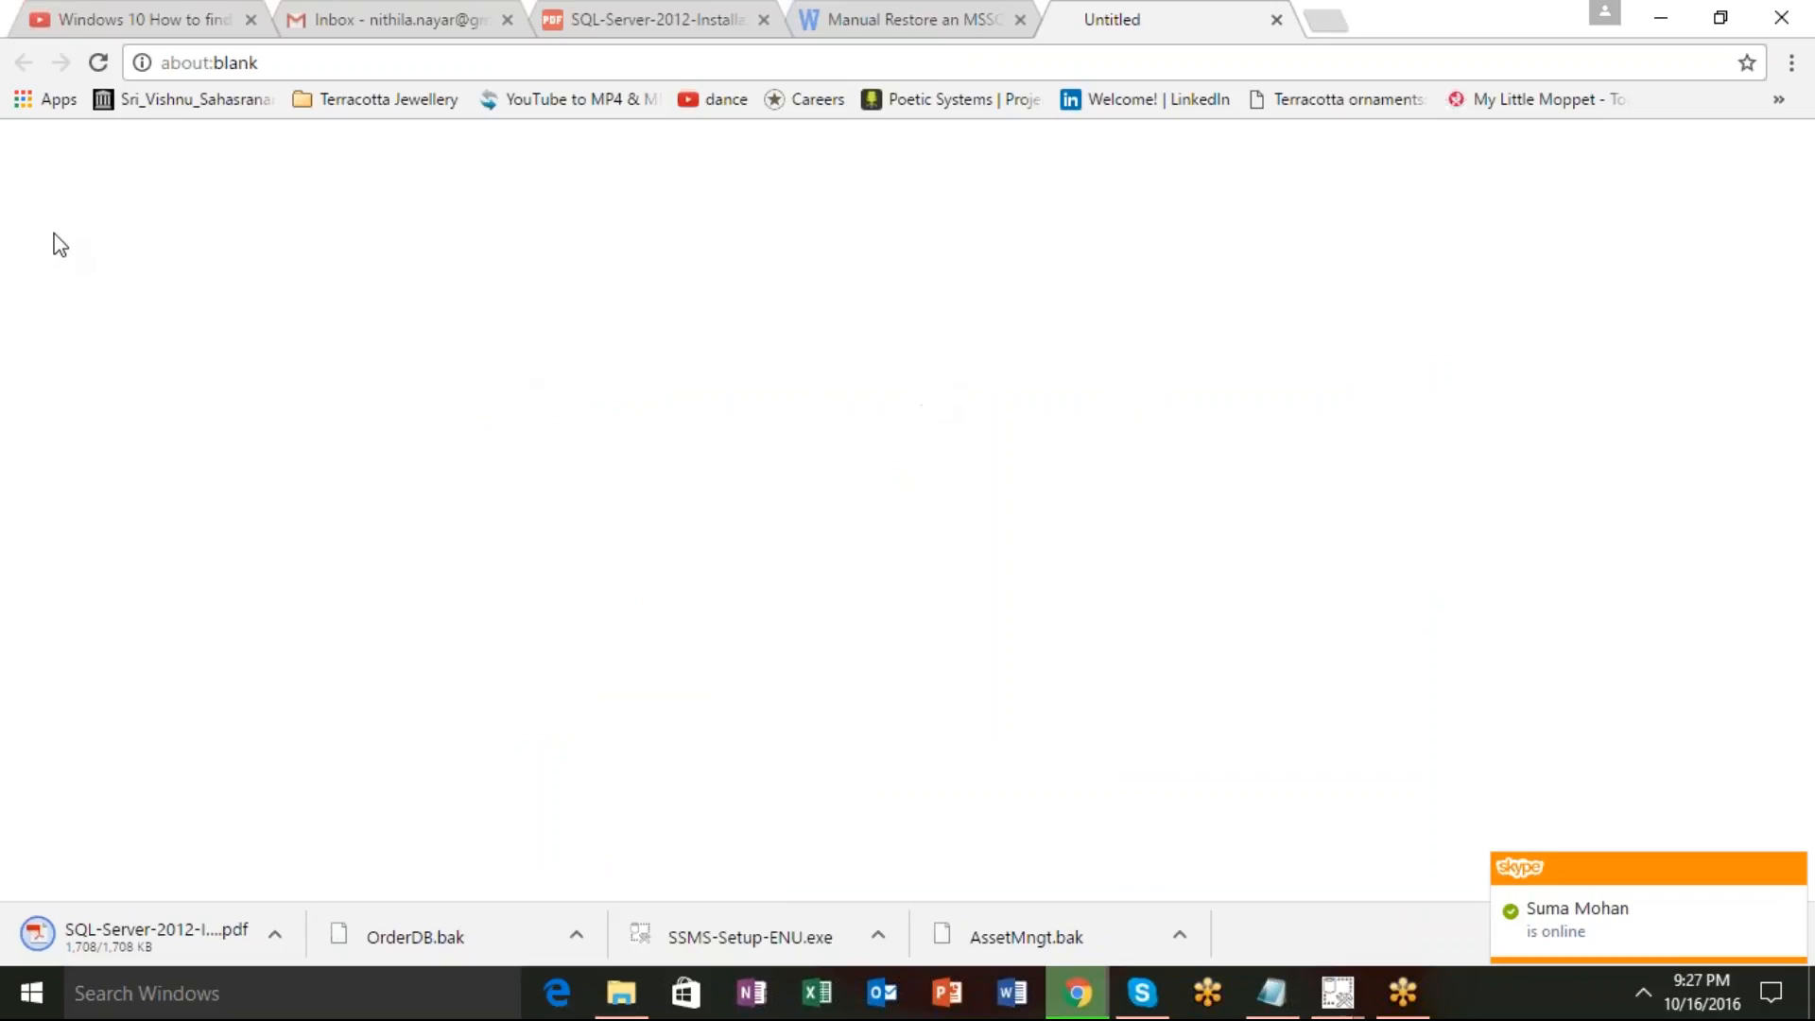
key(ctrl+w)
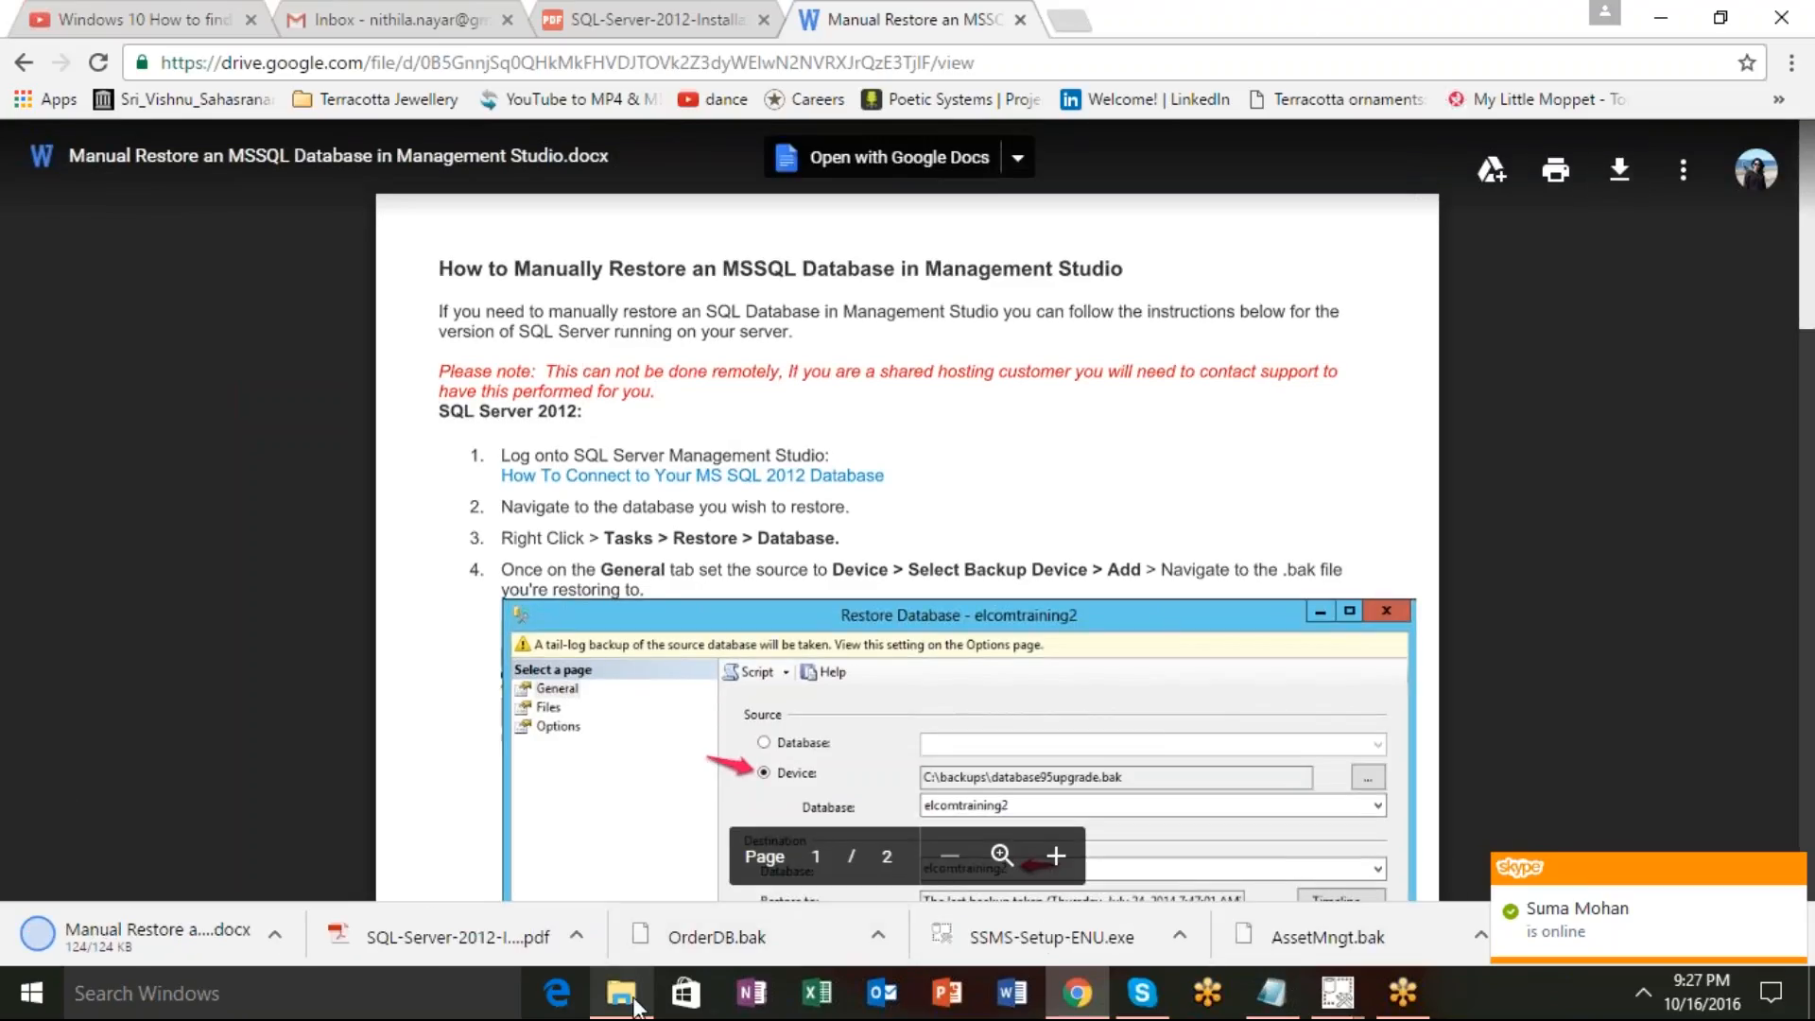
Check the SSMS installation progress, then take the Training folder window up to Downloads.
click(1346, 997)
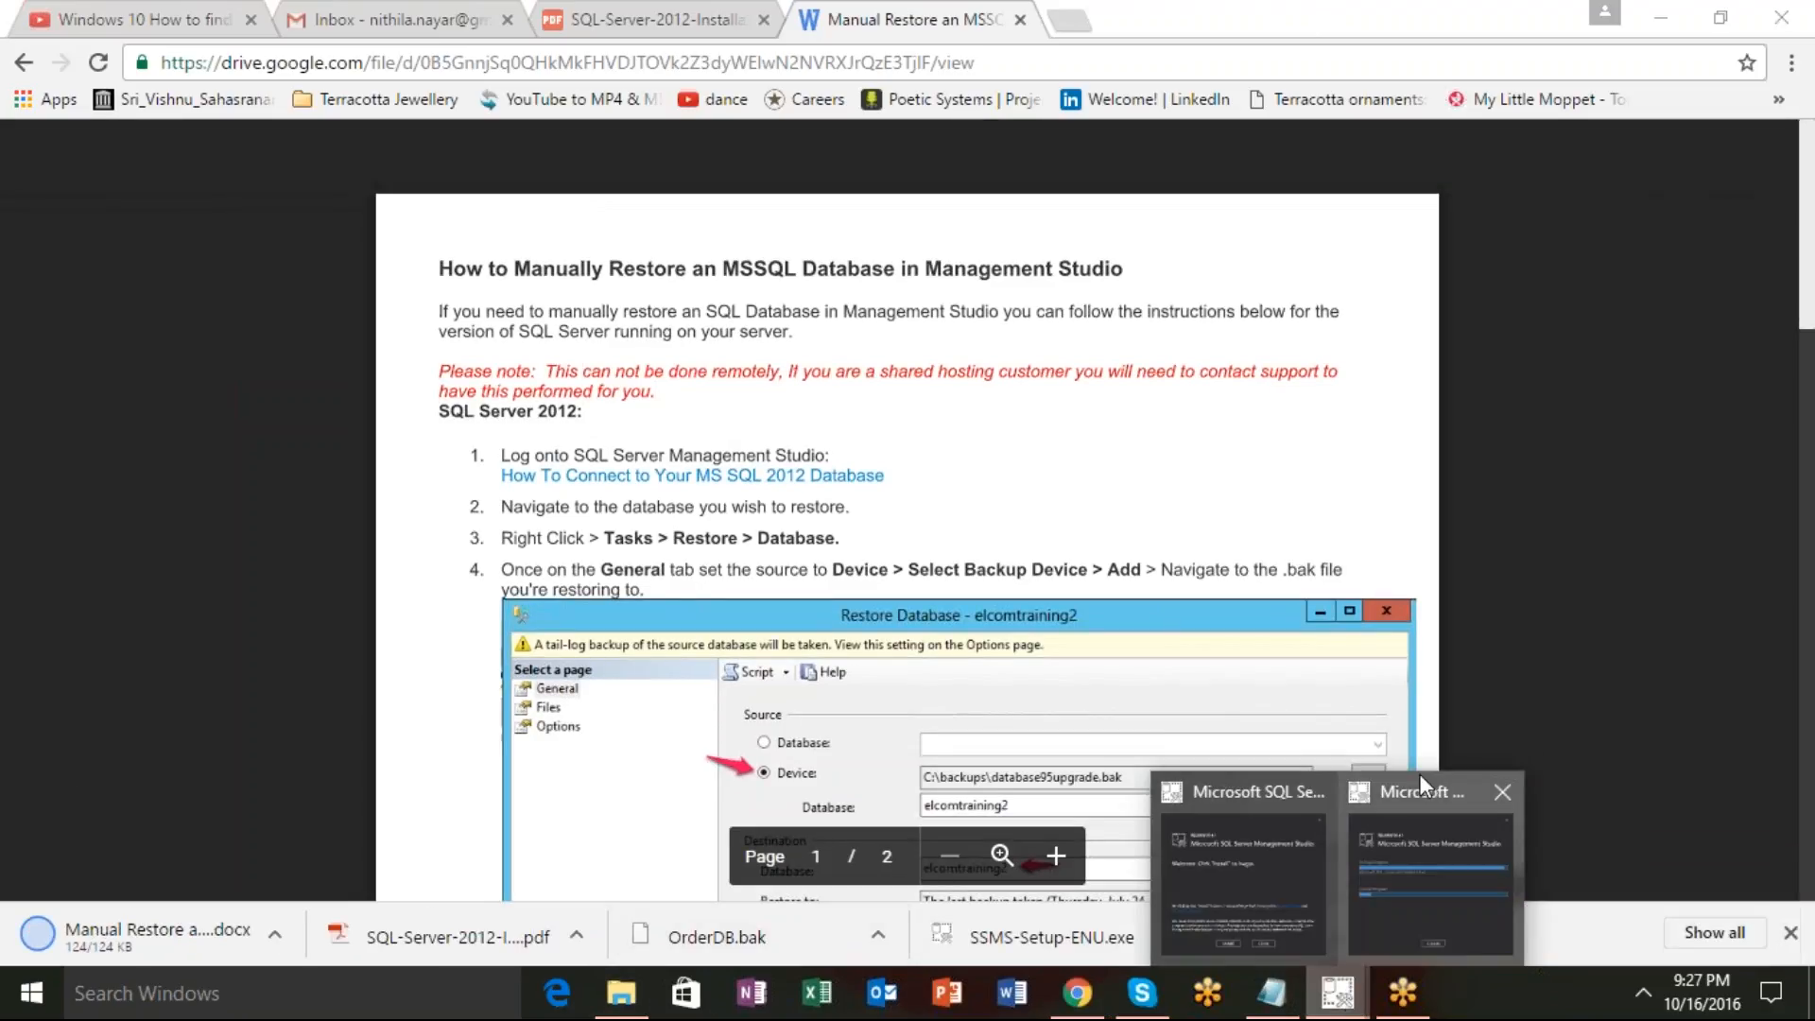
click(1420, 780)
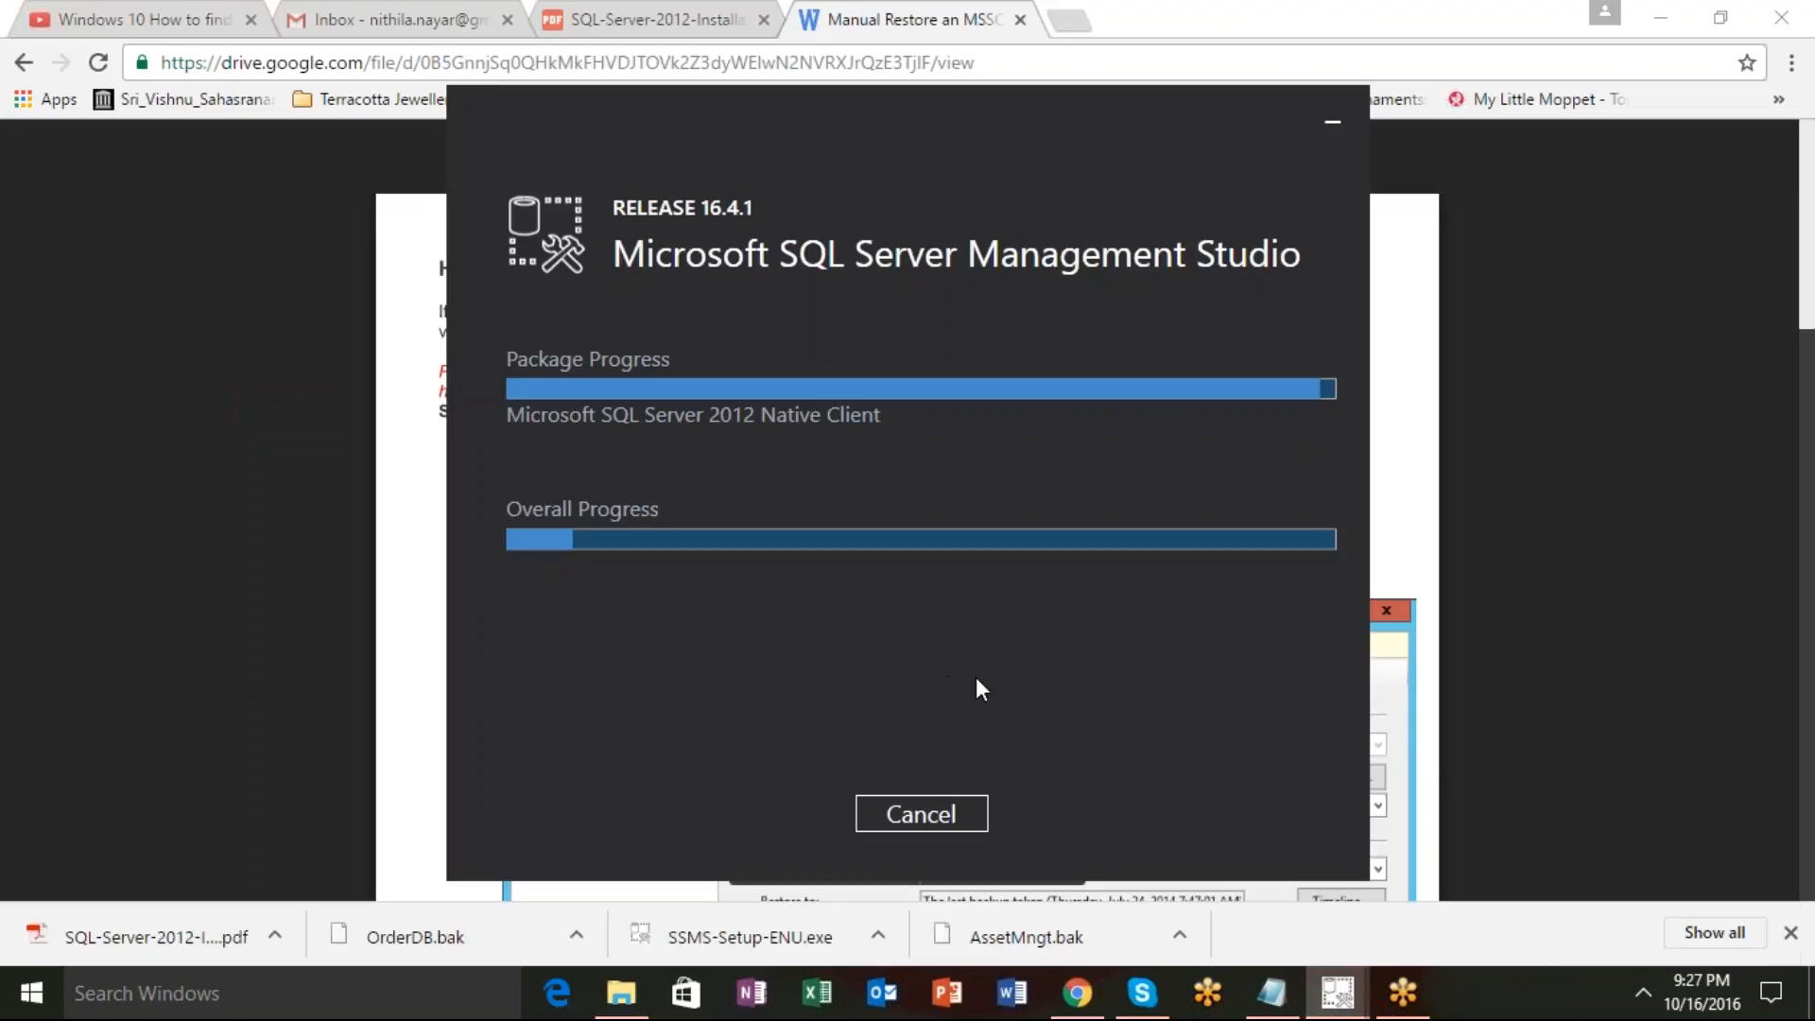
click(610, 1004)
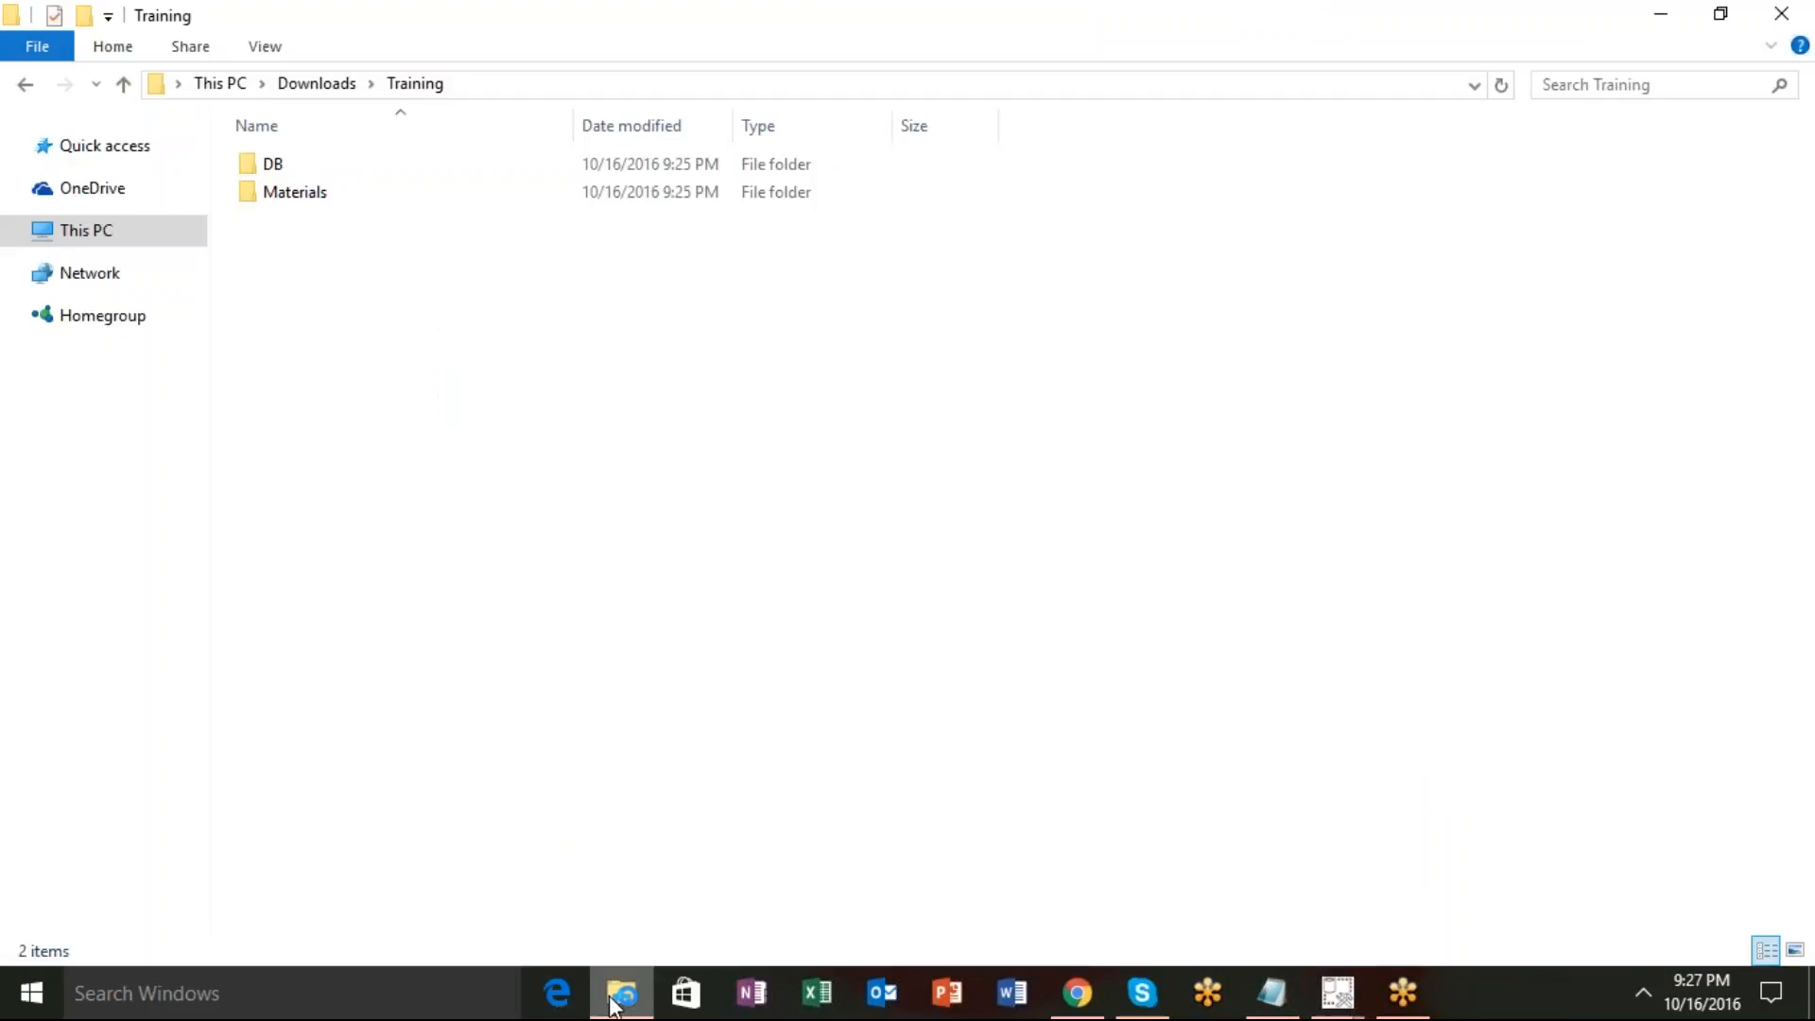
click(319, 91)
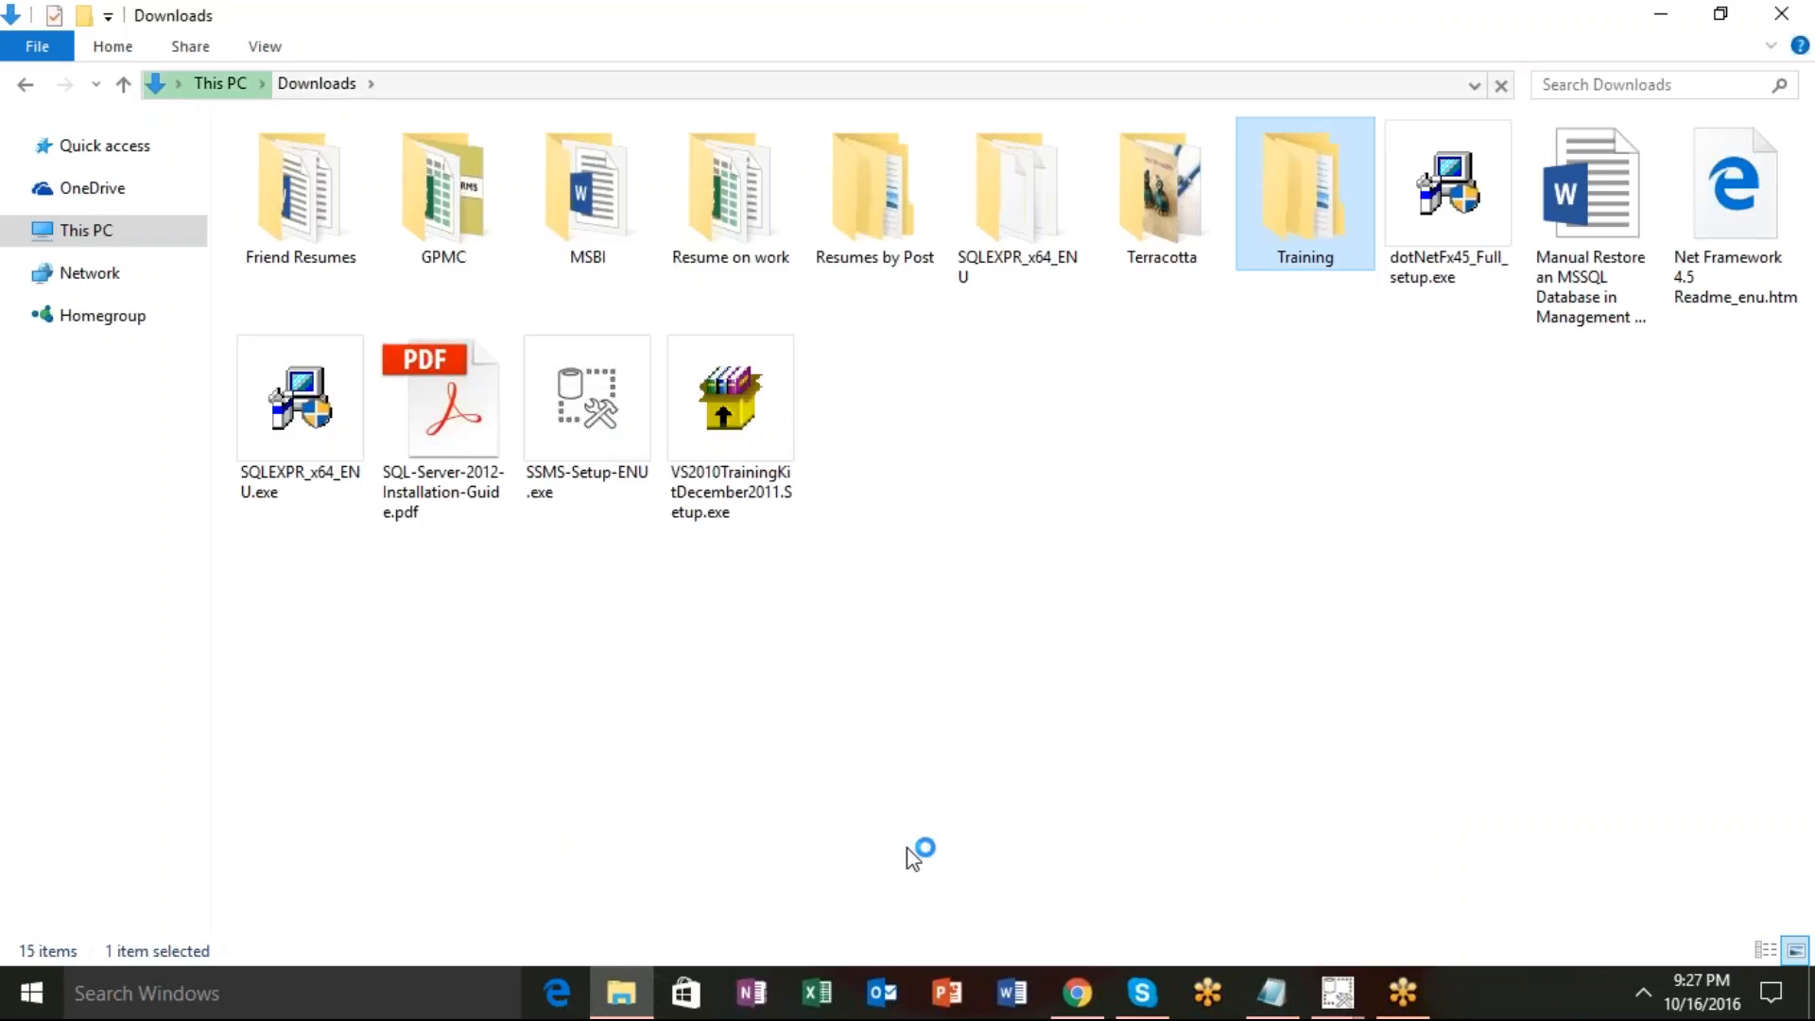
Recheck the SSMS setup progress and go up from Downloads to This PC.
mouse_move(1337, 992)
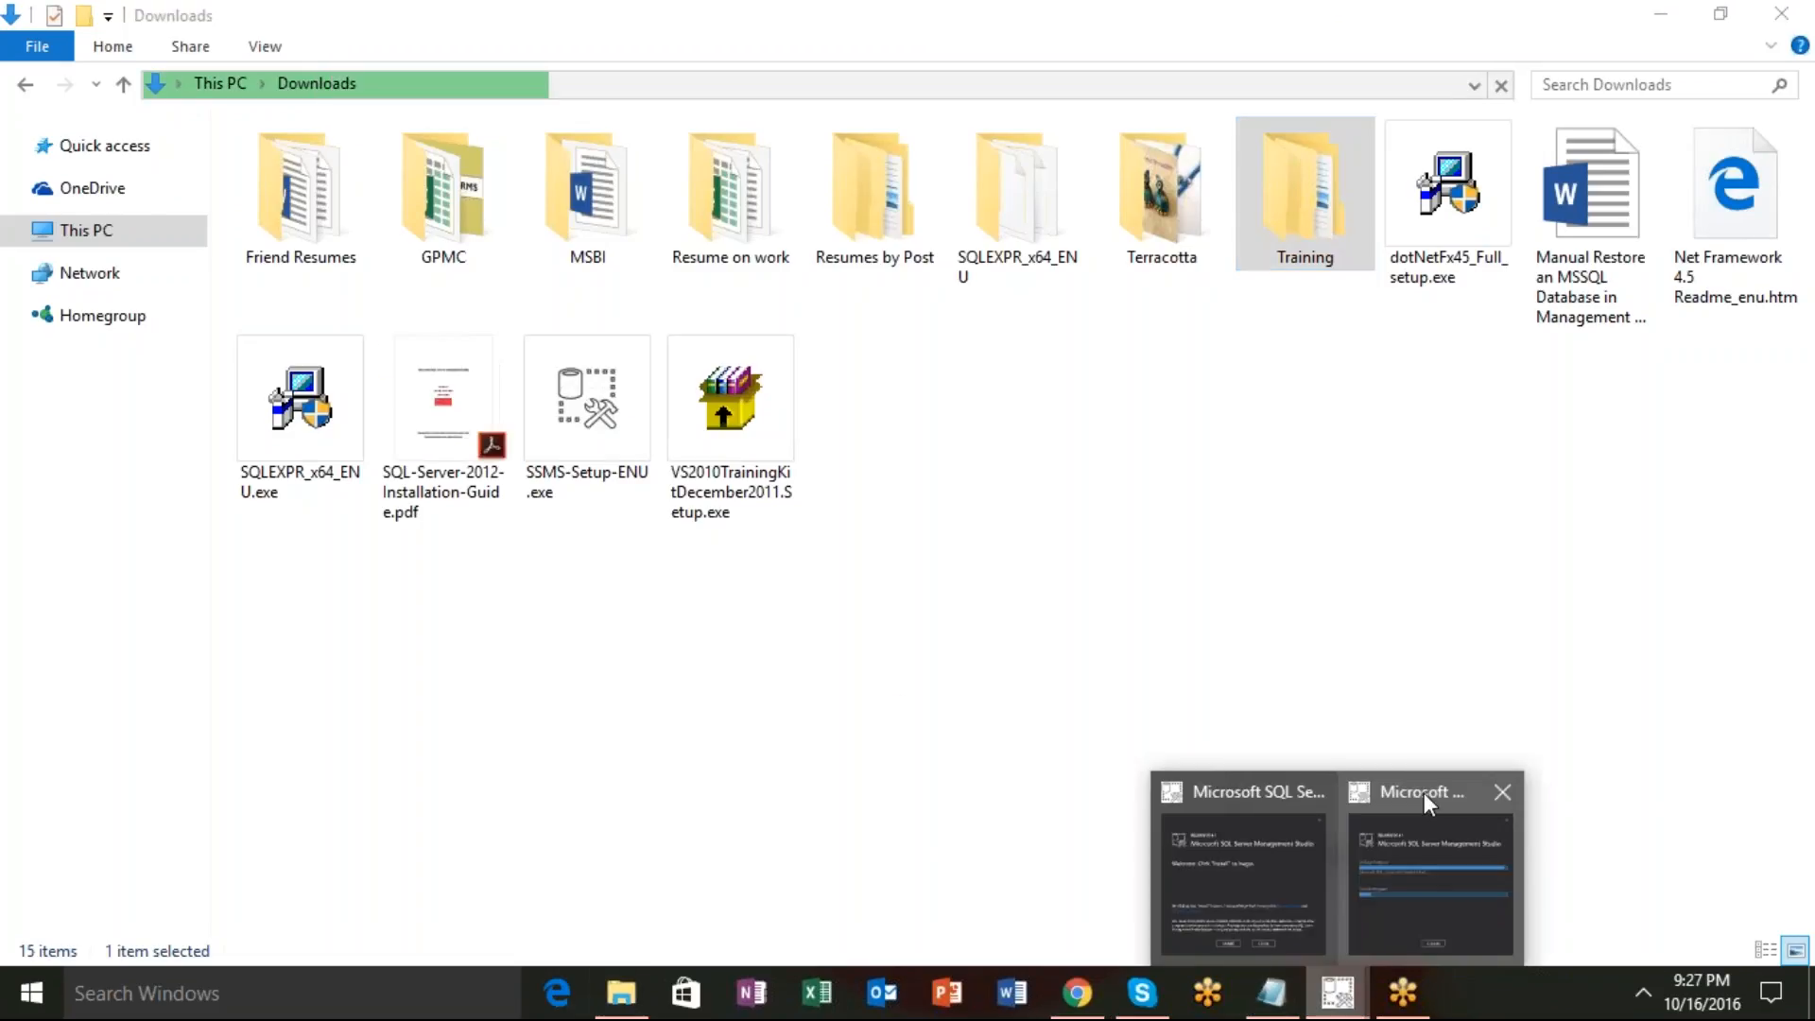
click(1432, 851)
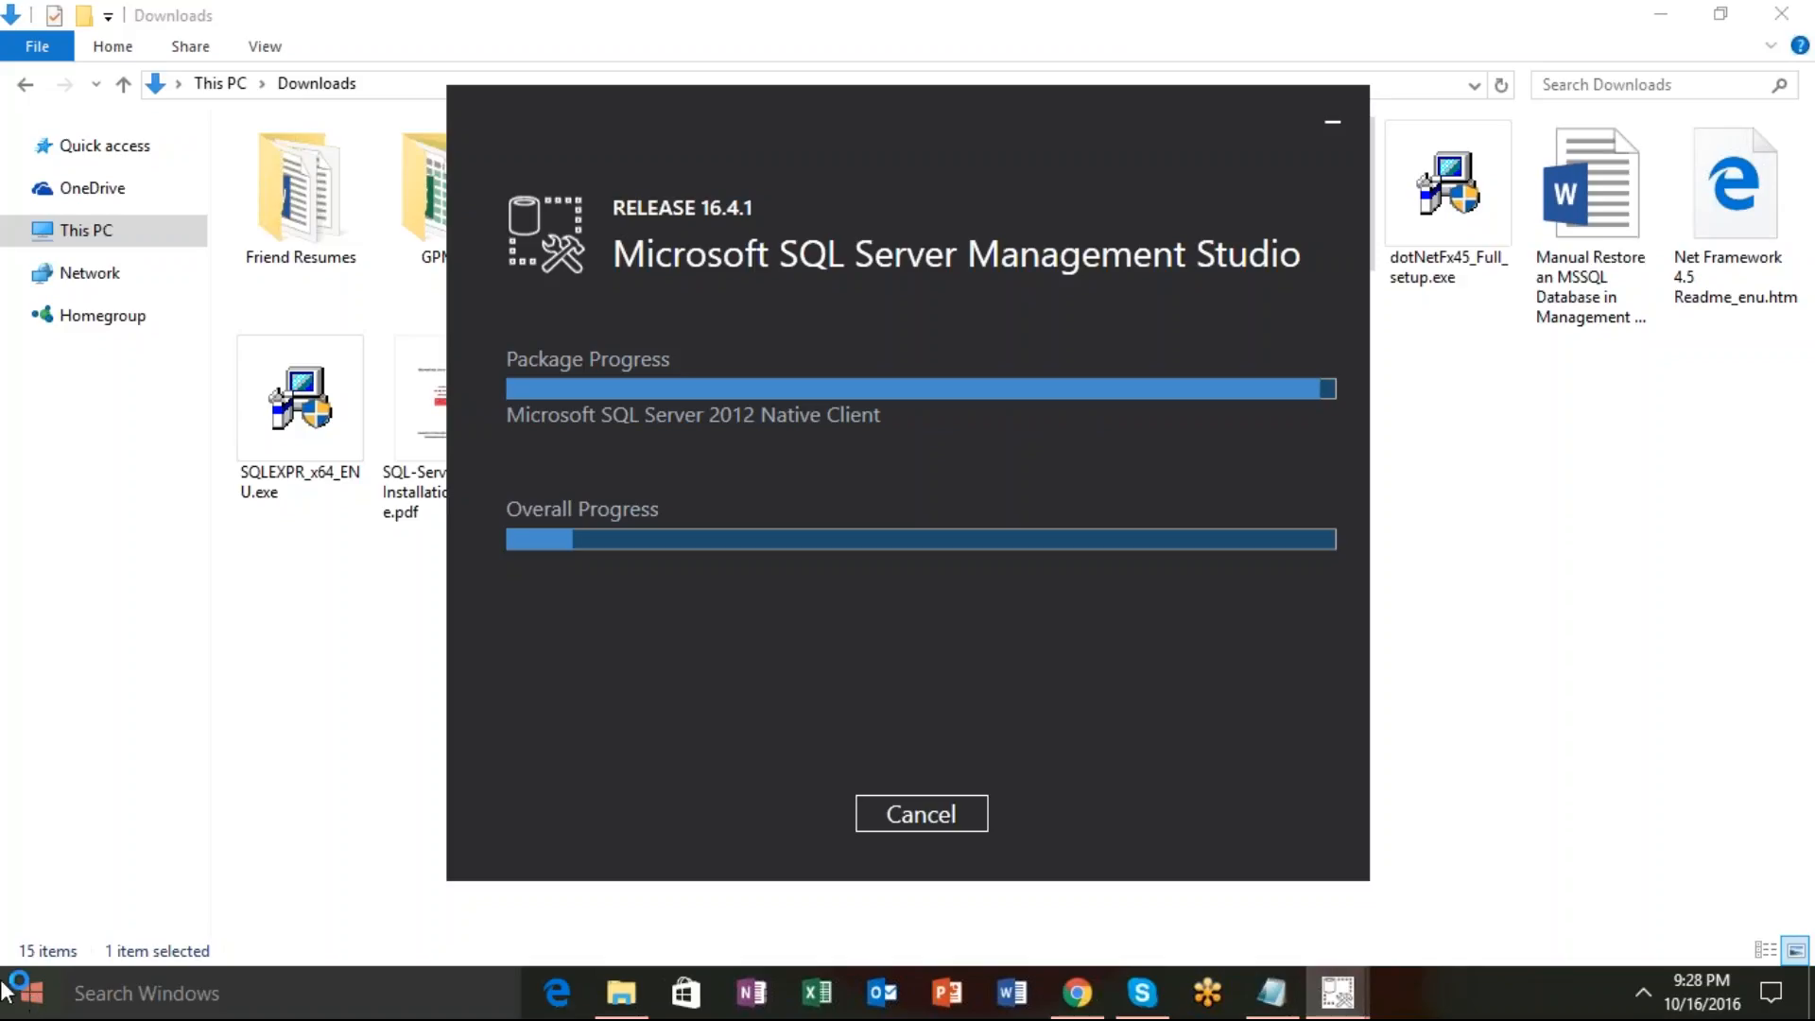
click(123, 85)
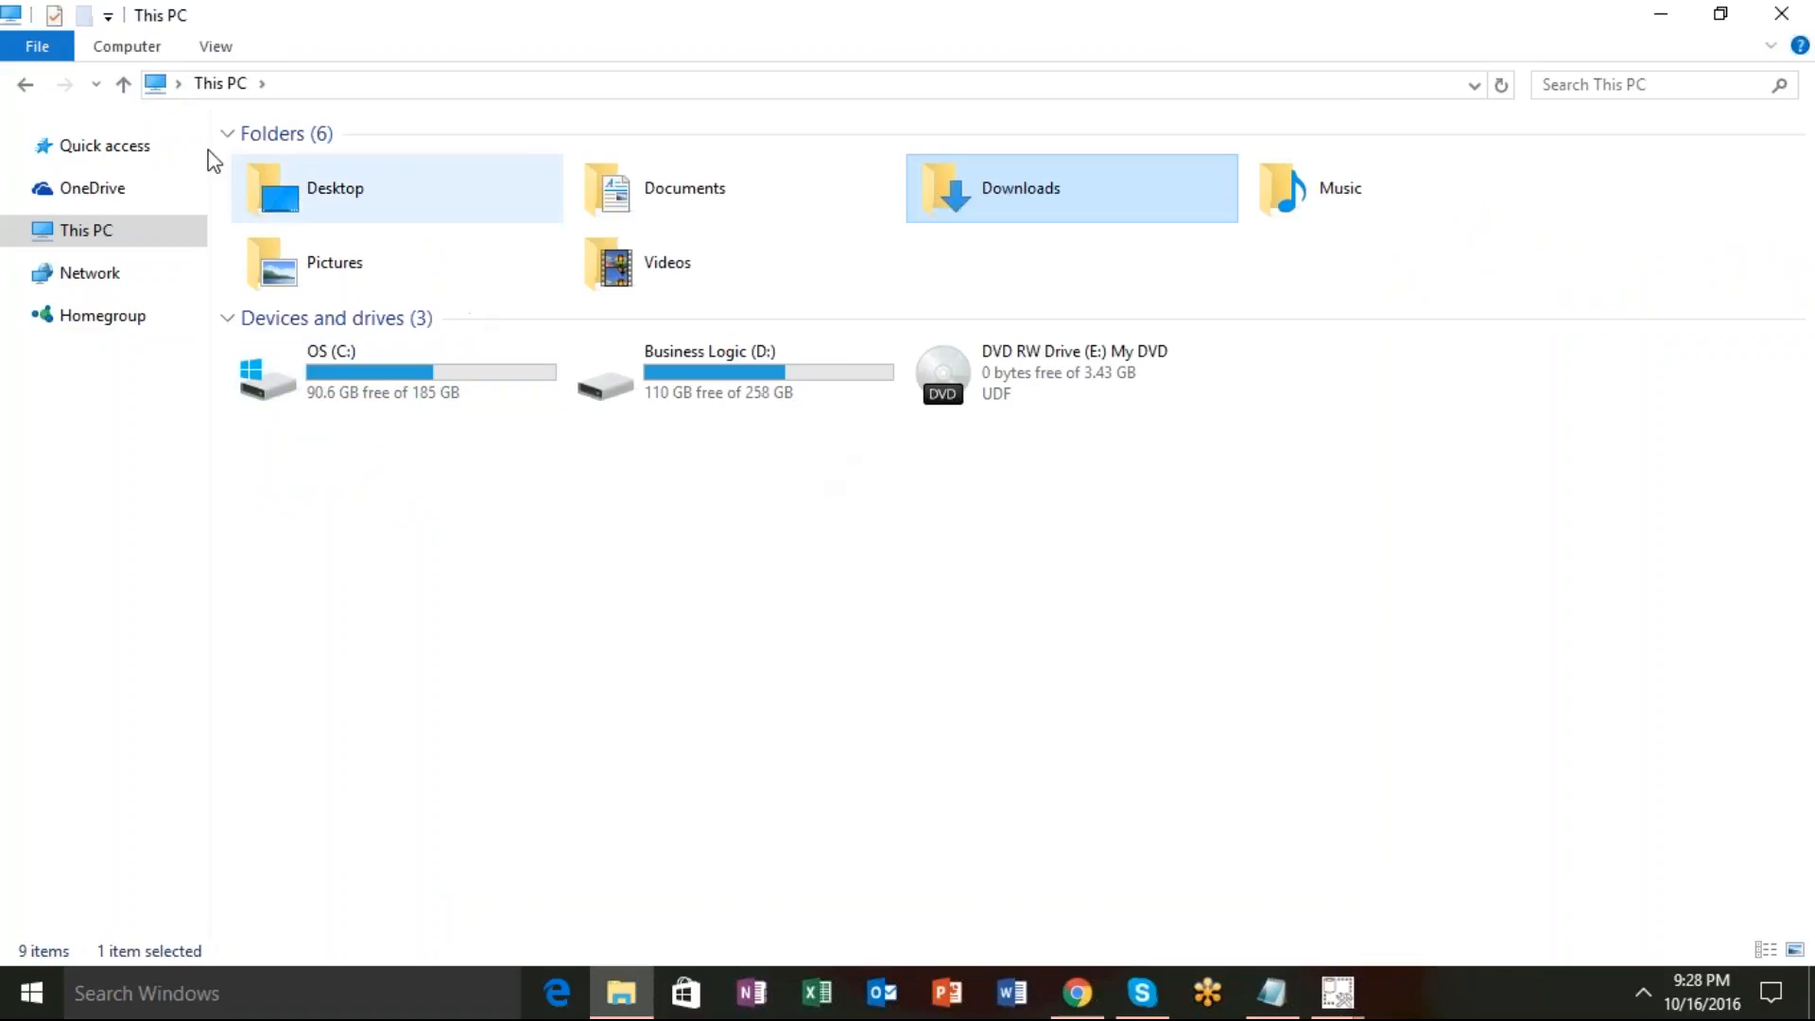
Open Control Panel from Desktop, view it by Large icons, and open Administrative Tools.
click(124, 87)
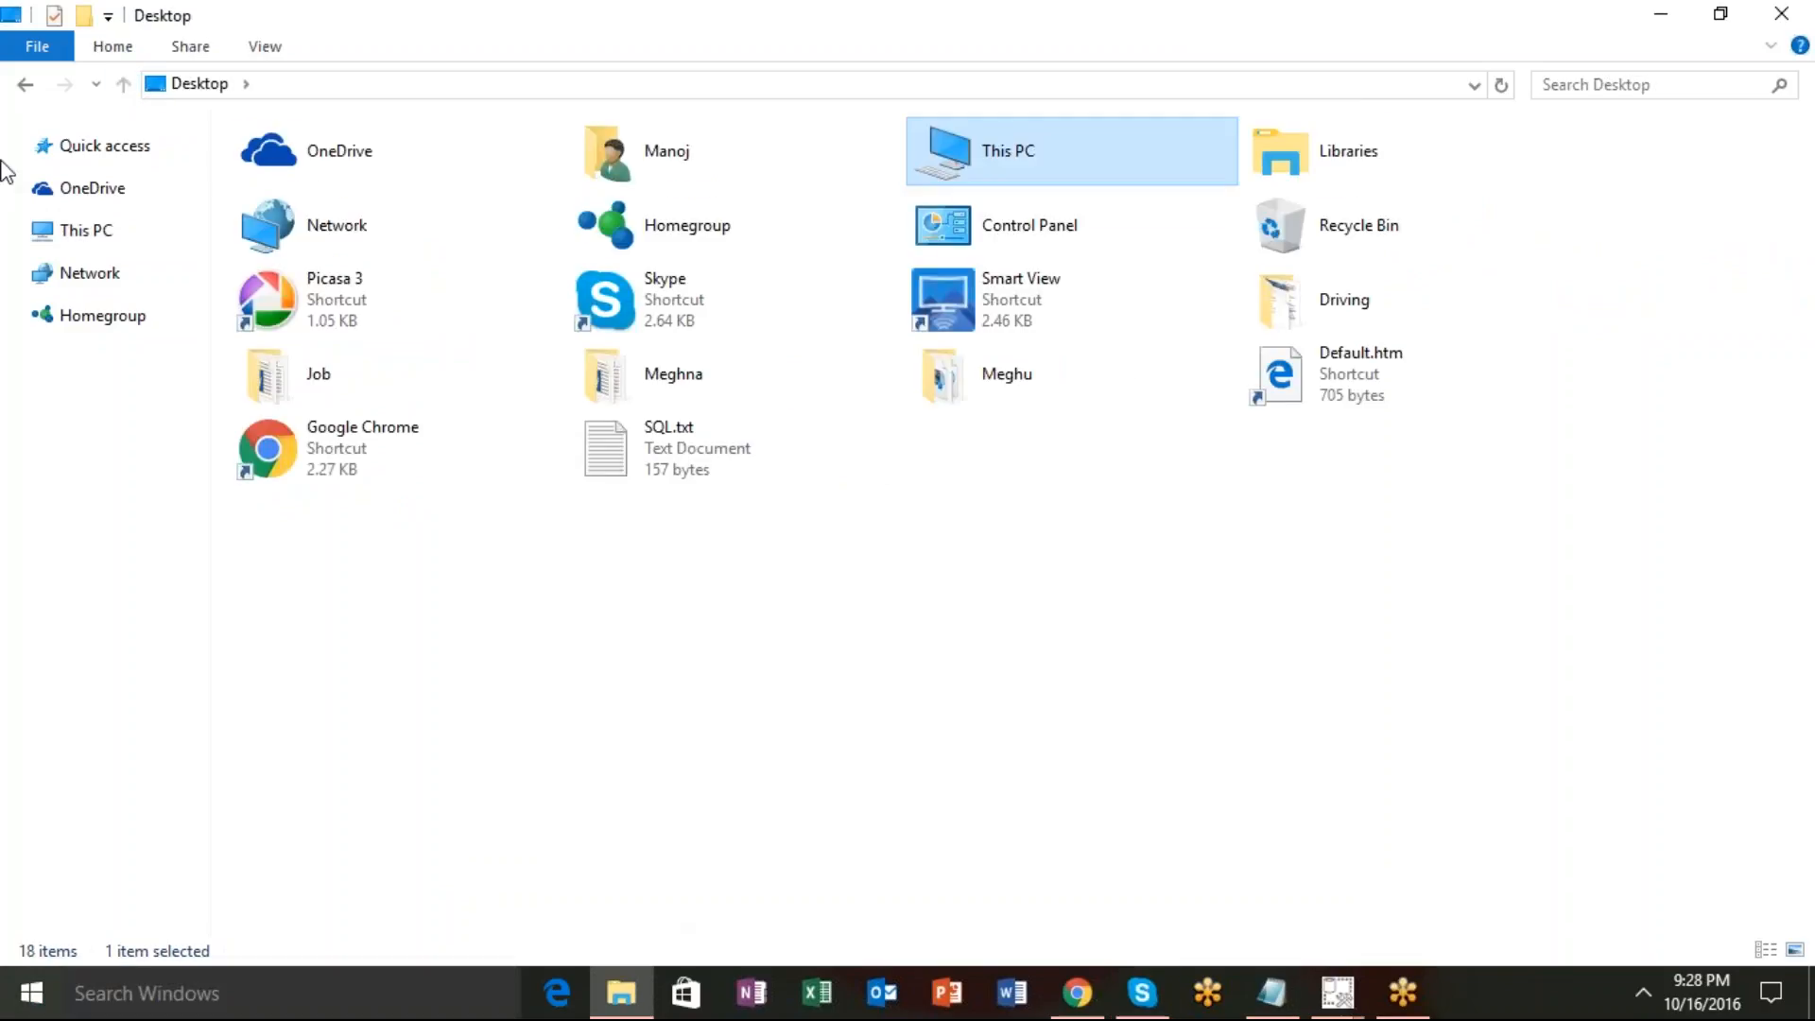
click(1025, 220)
double_click(1025, 220)
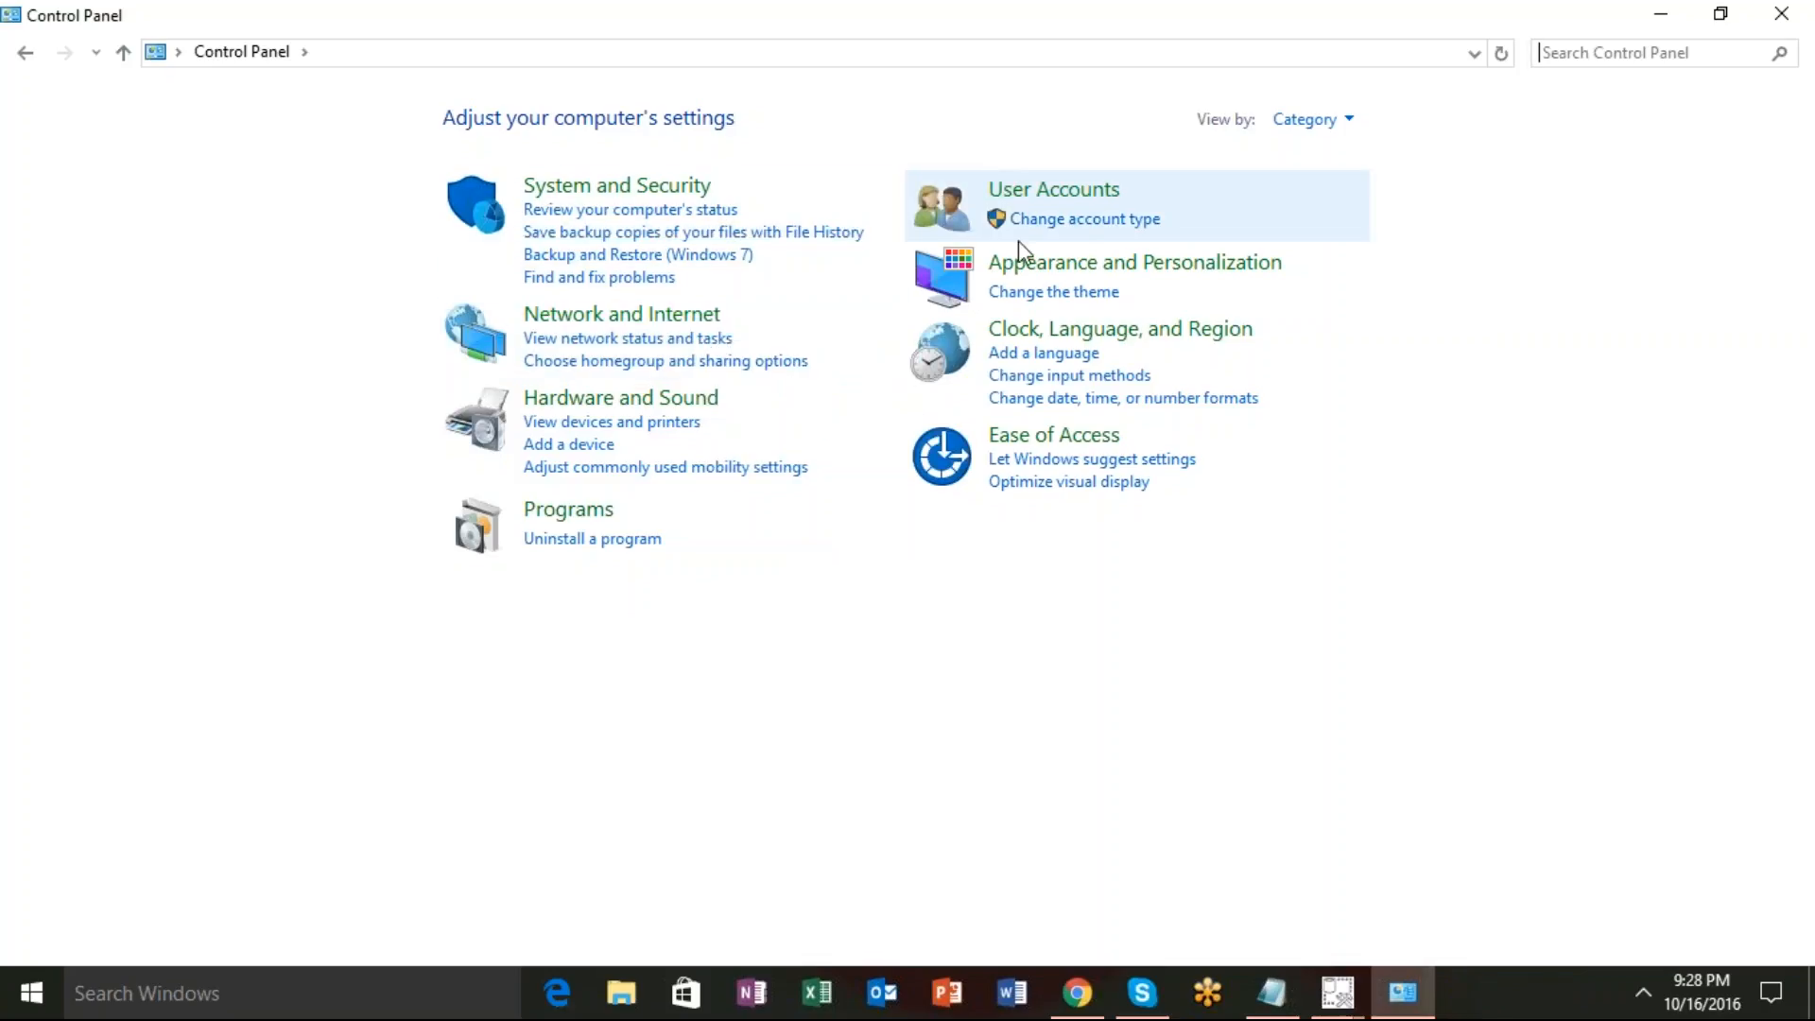
click(1329, 121)
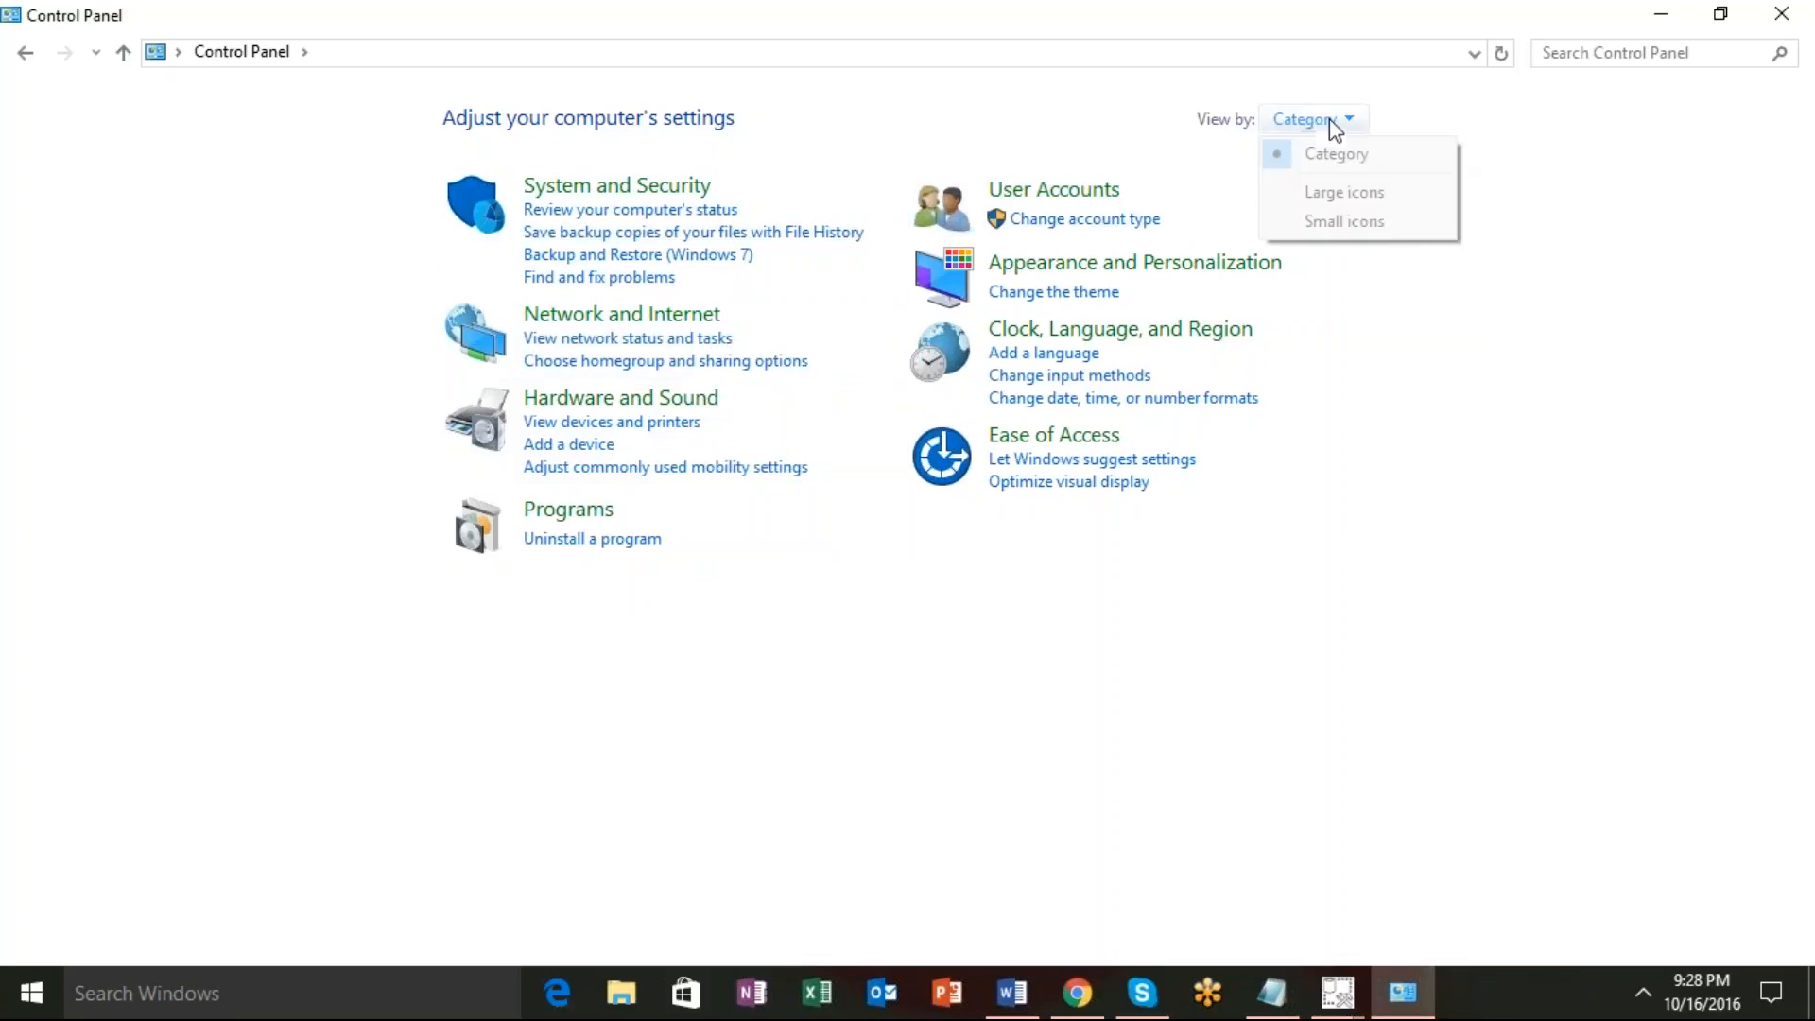
click(1325, 195)
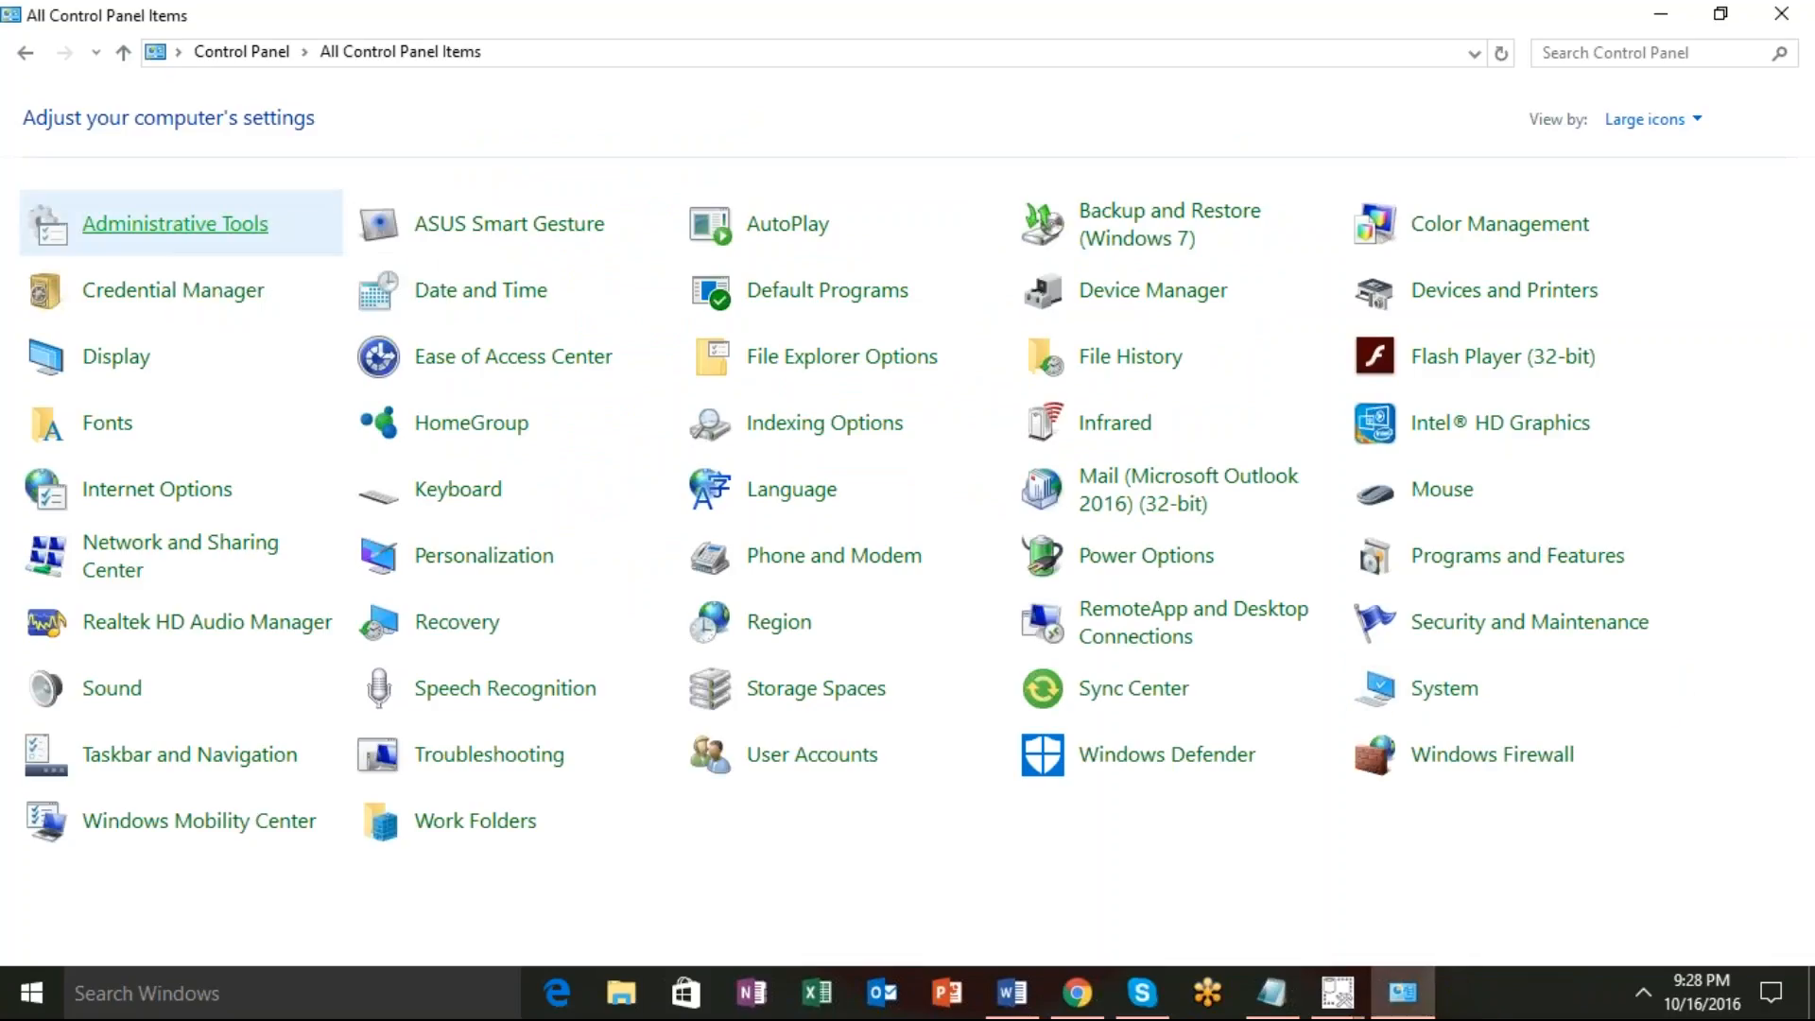
click(175, 223)
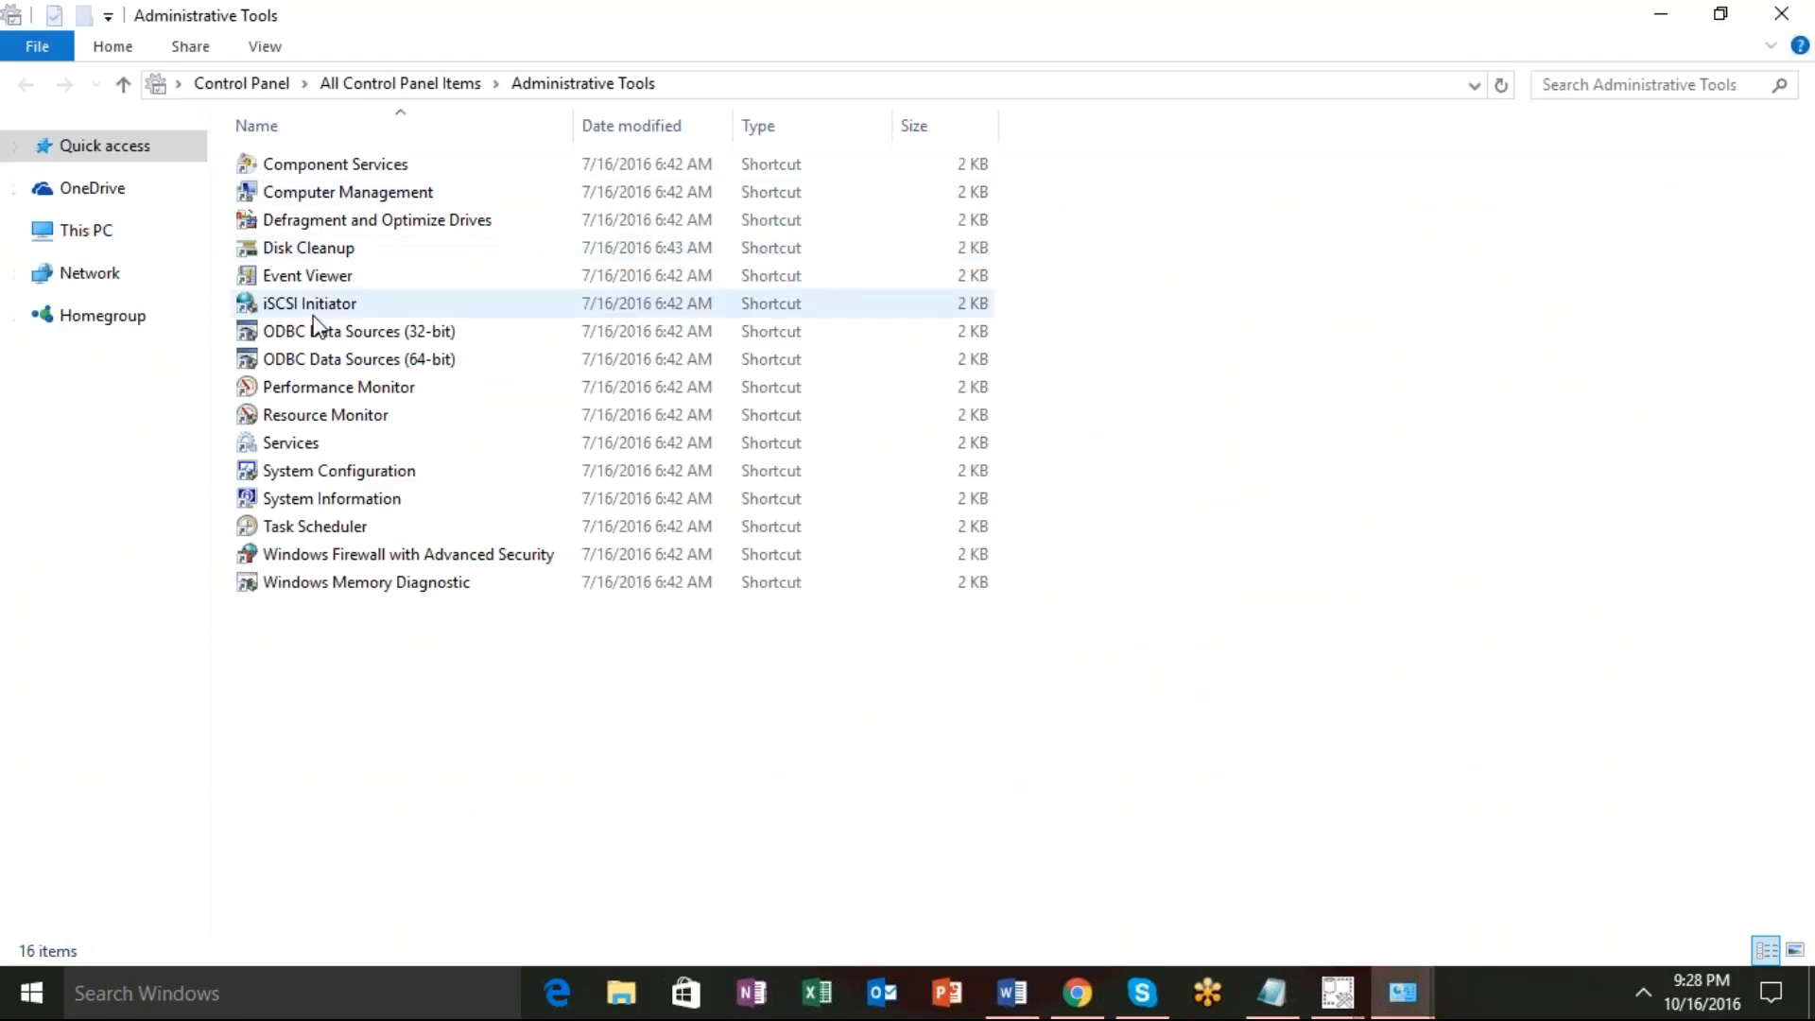
Launch ODBC Data Sources (64-bit) and add a new user DSN from the User DSN tab.
click(416, 364)
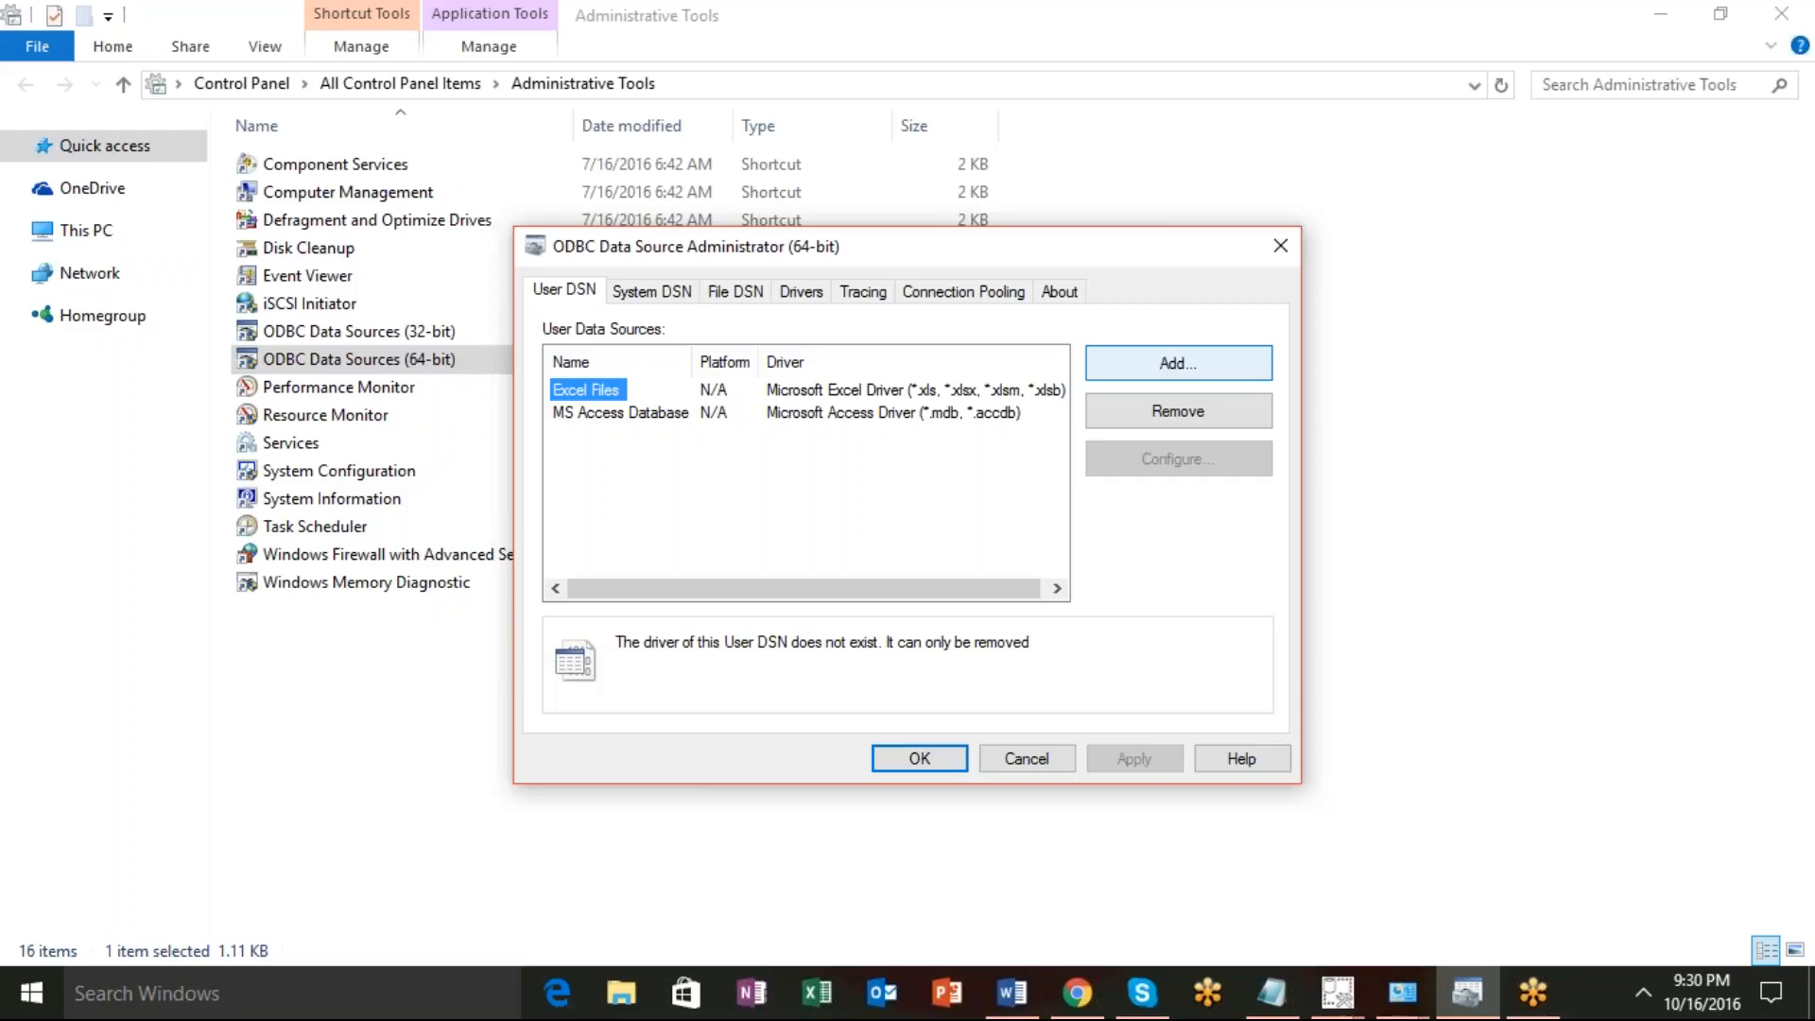
click(1183, 368)
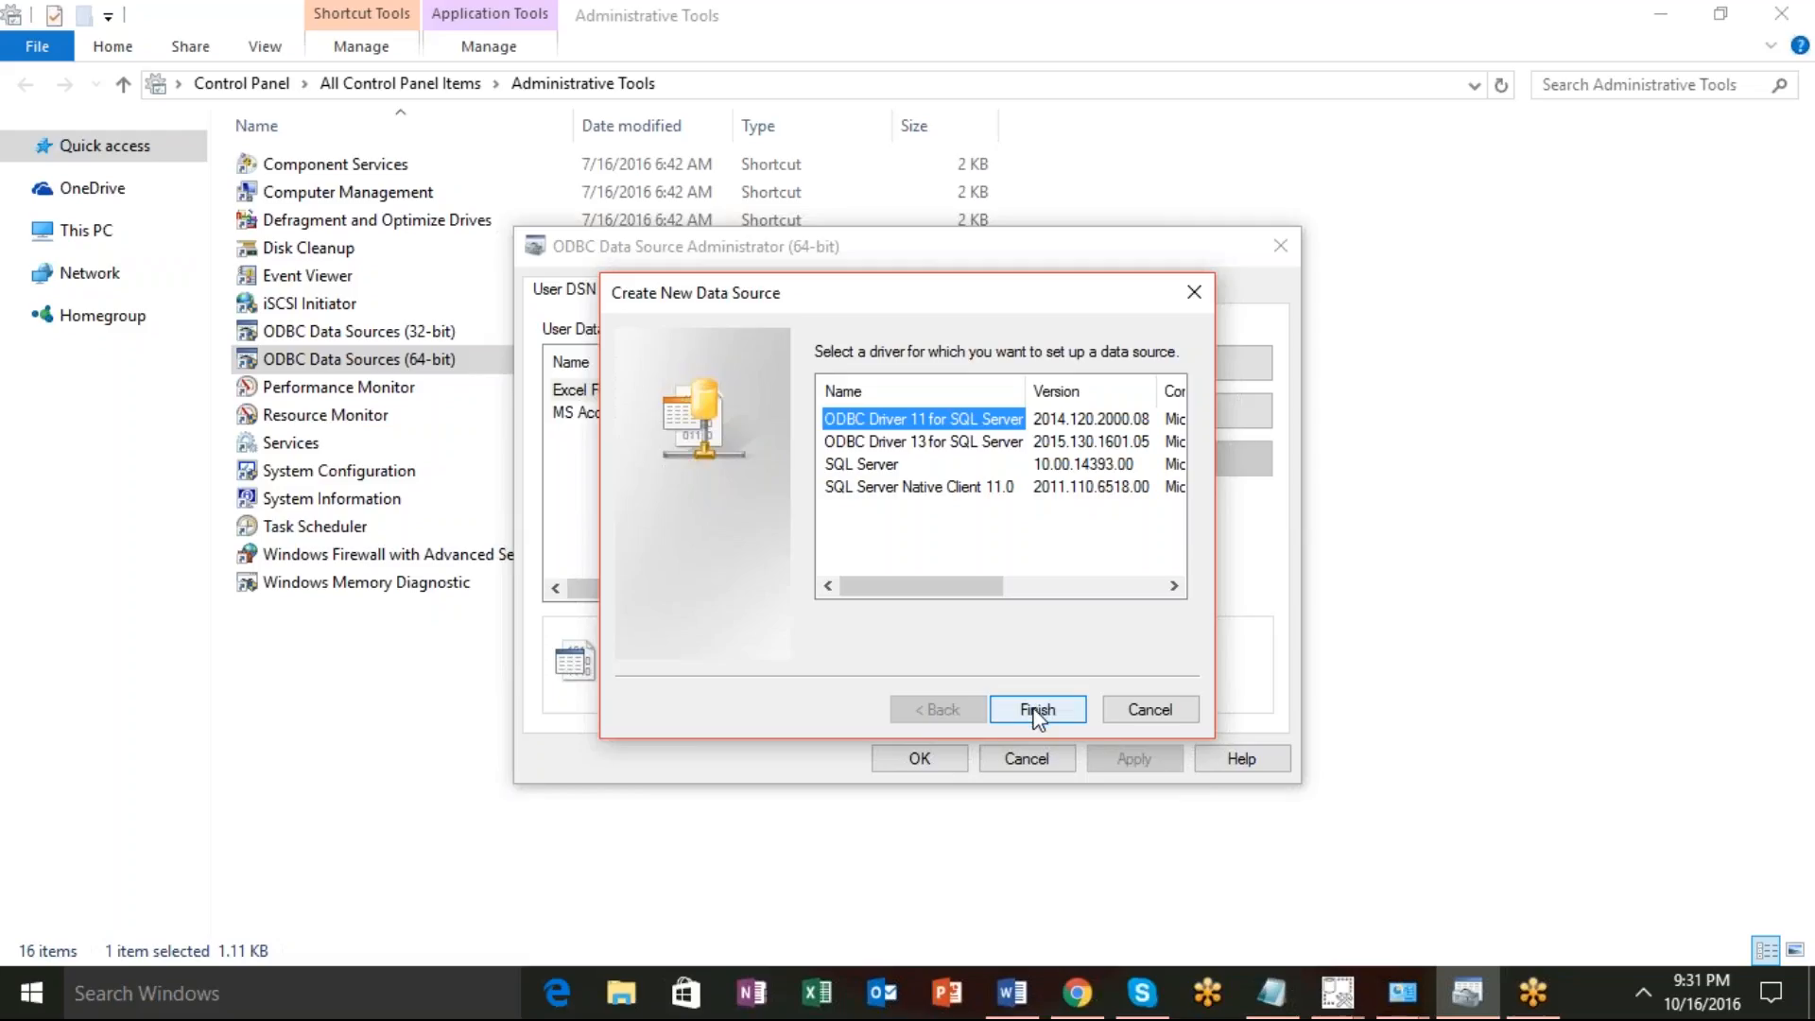
Choose the SQL Server Native Client 11.0 driver and finish to open the DSN wizard.
click(960, 484)
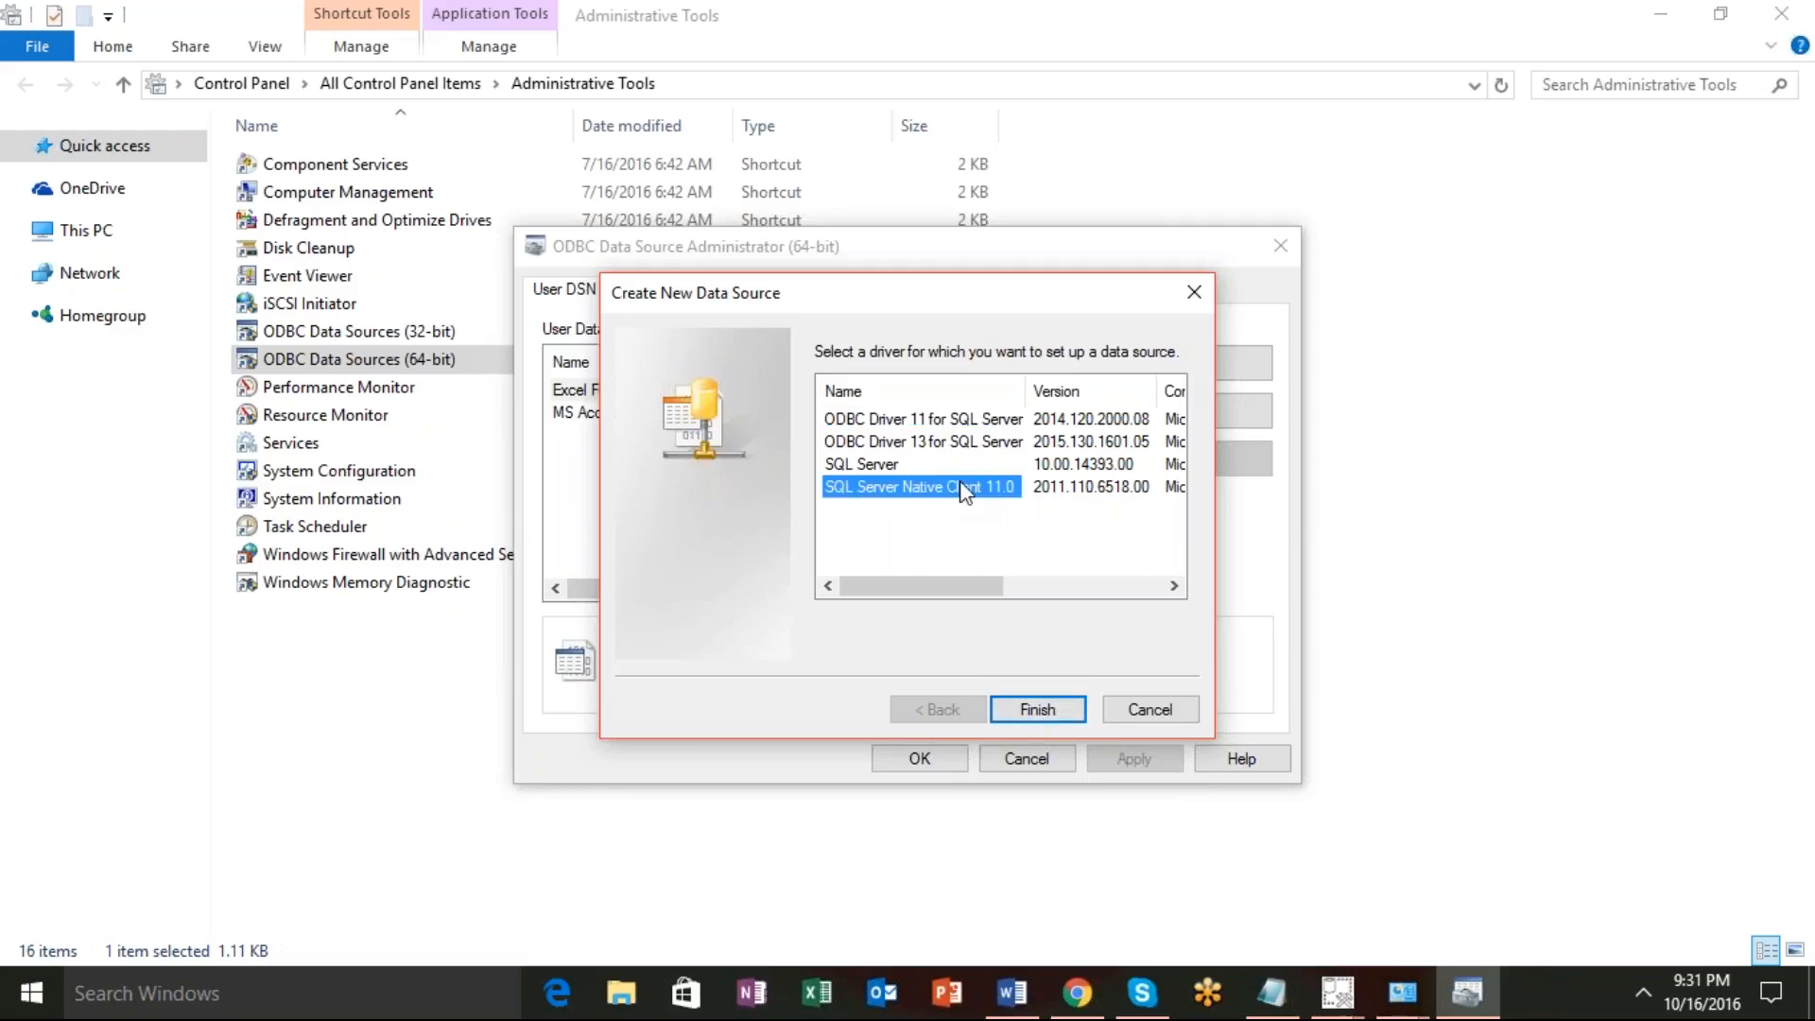
click(1037, 709)
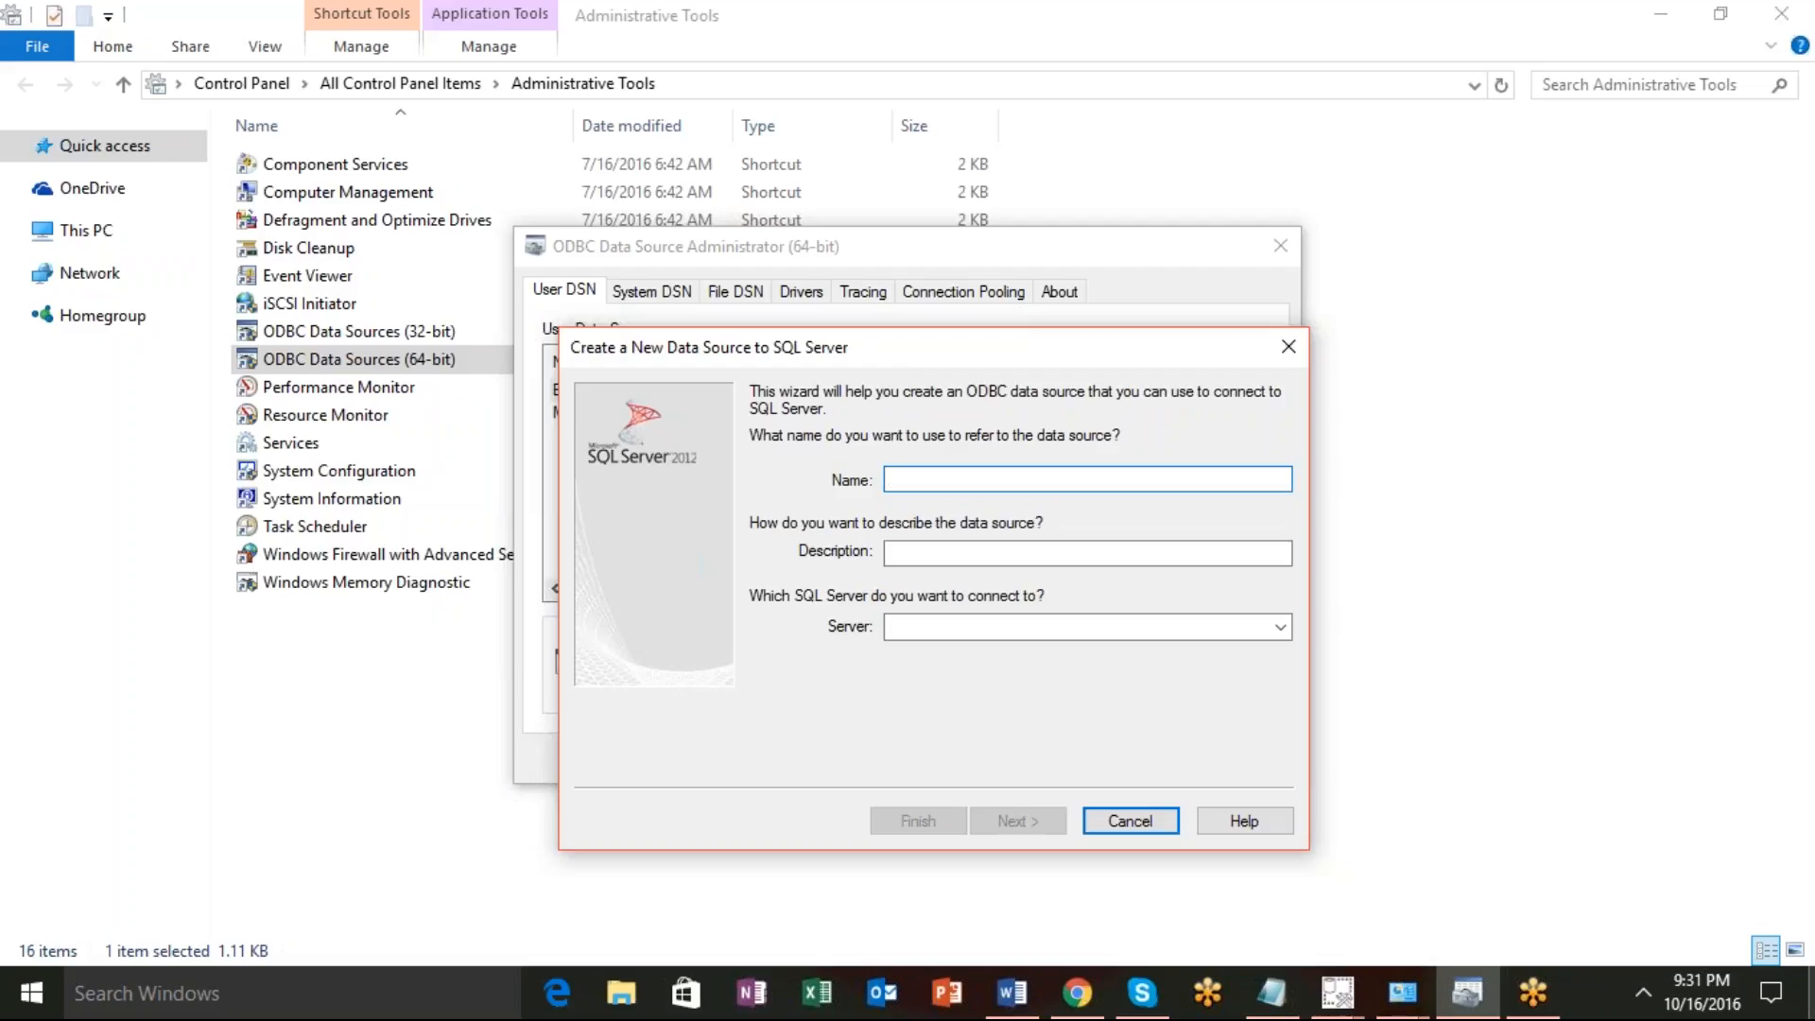
Name the data source MySQLconnection, set the server to localhost, and continue.
text(My)
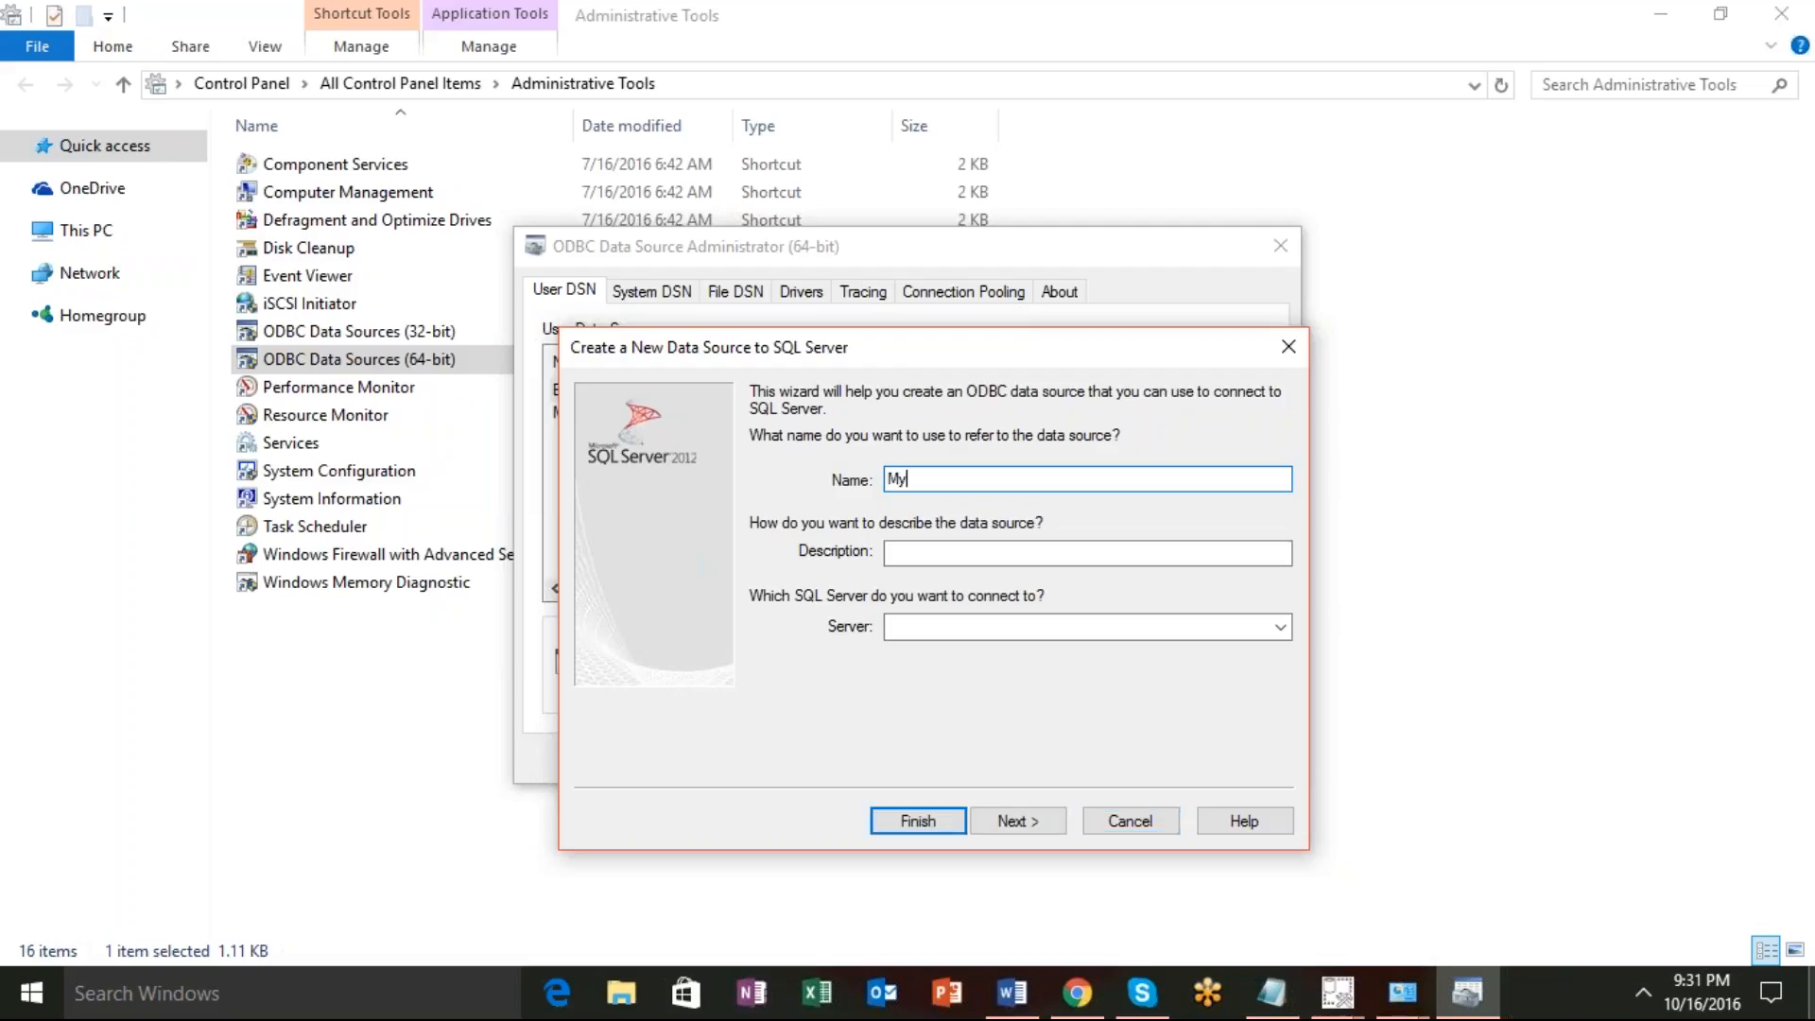
text(connection)
click(906, 479)
text(SQL)
key(Tab)
key(Tab)
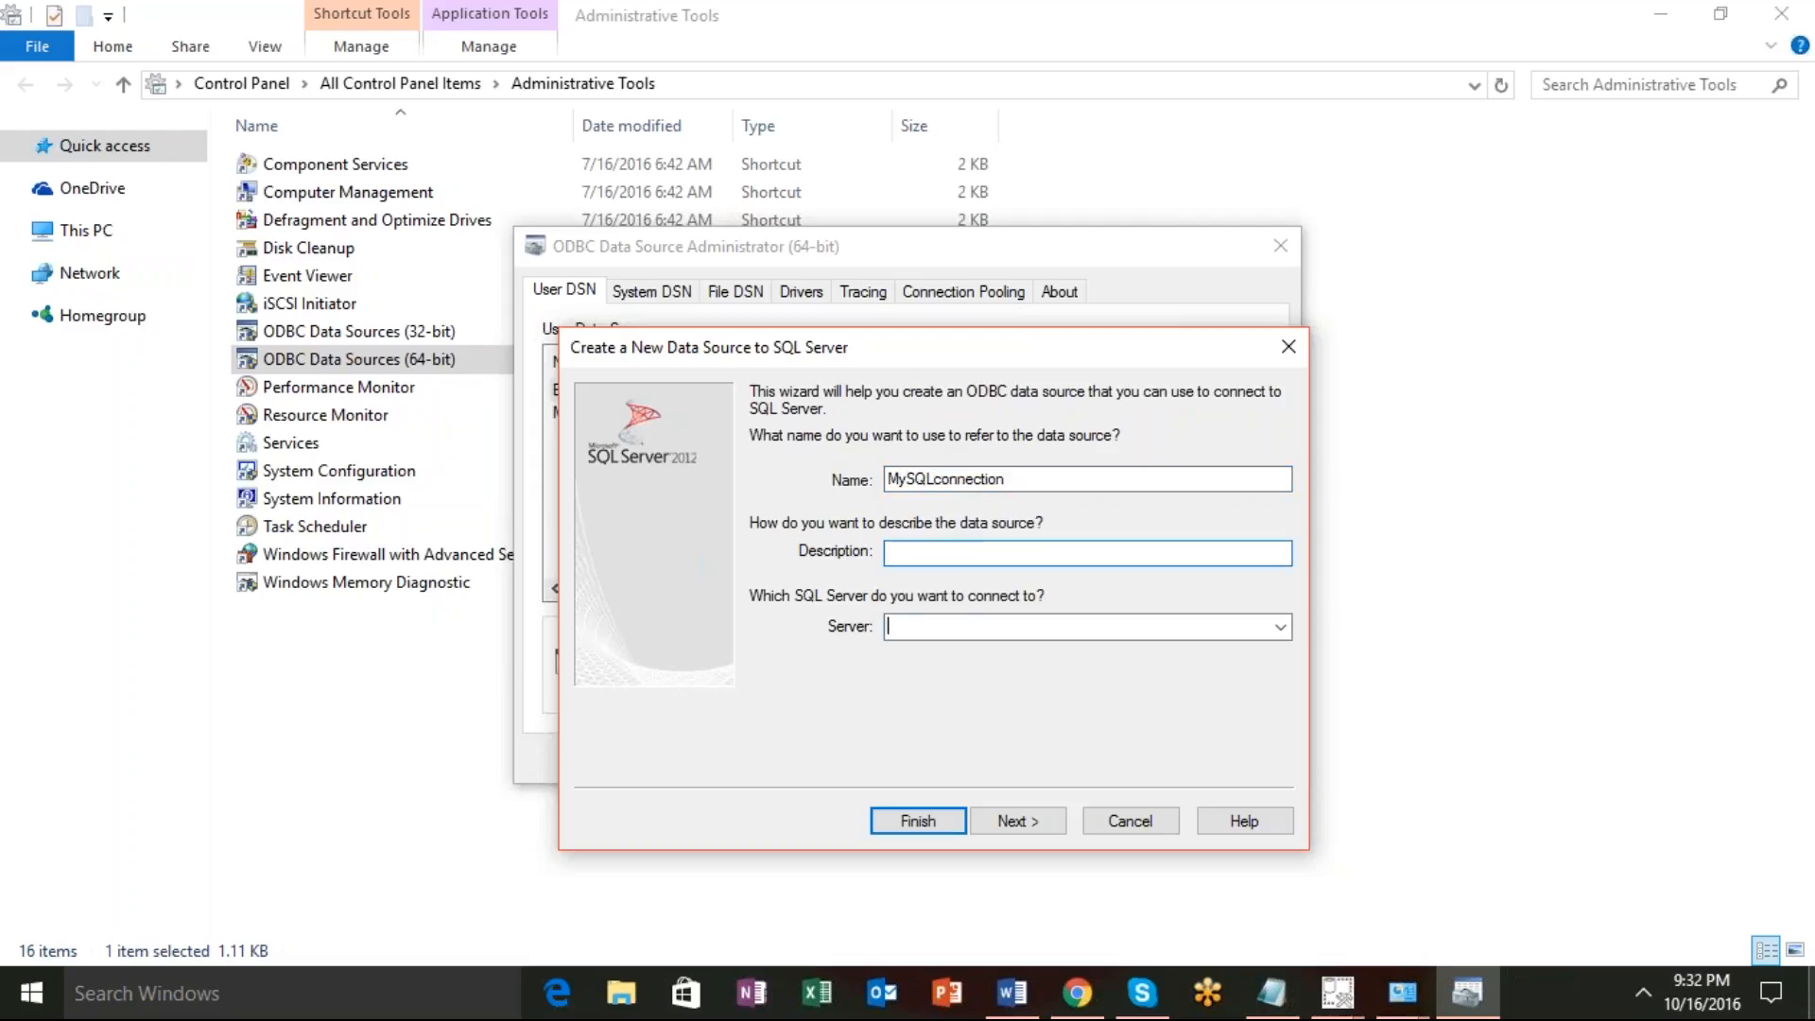
text(localhost)
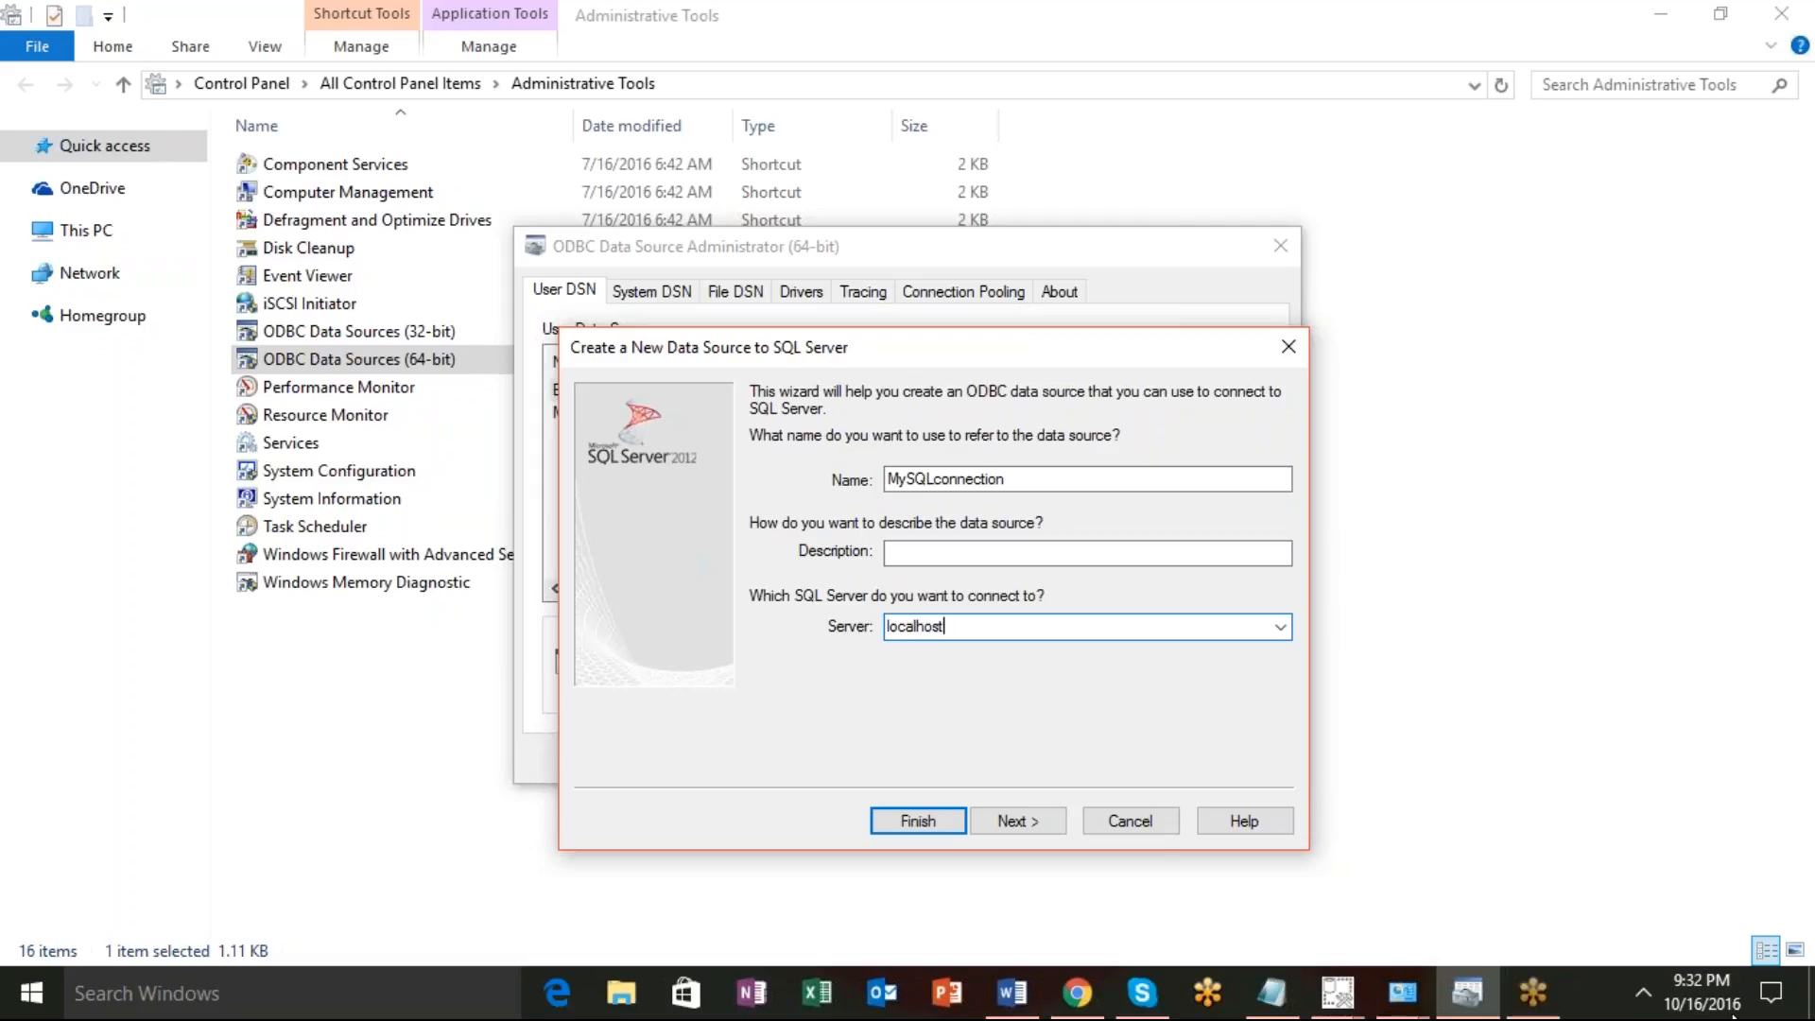
click(1018, 819)
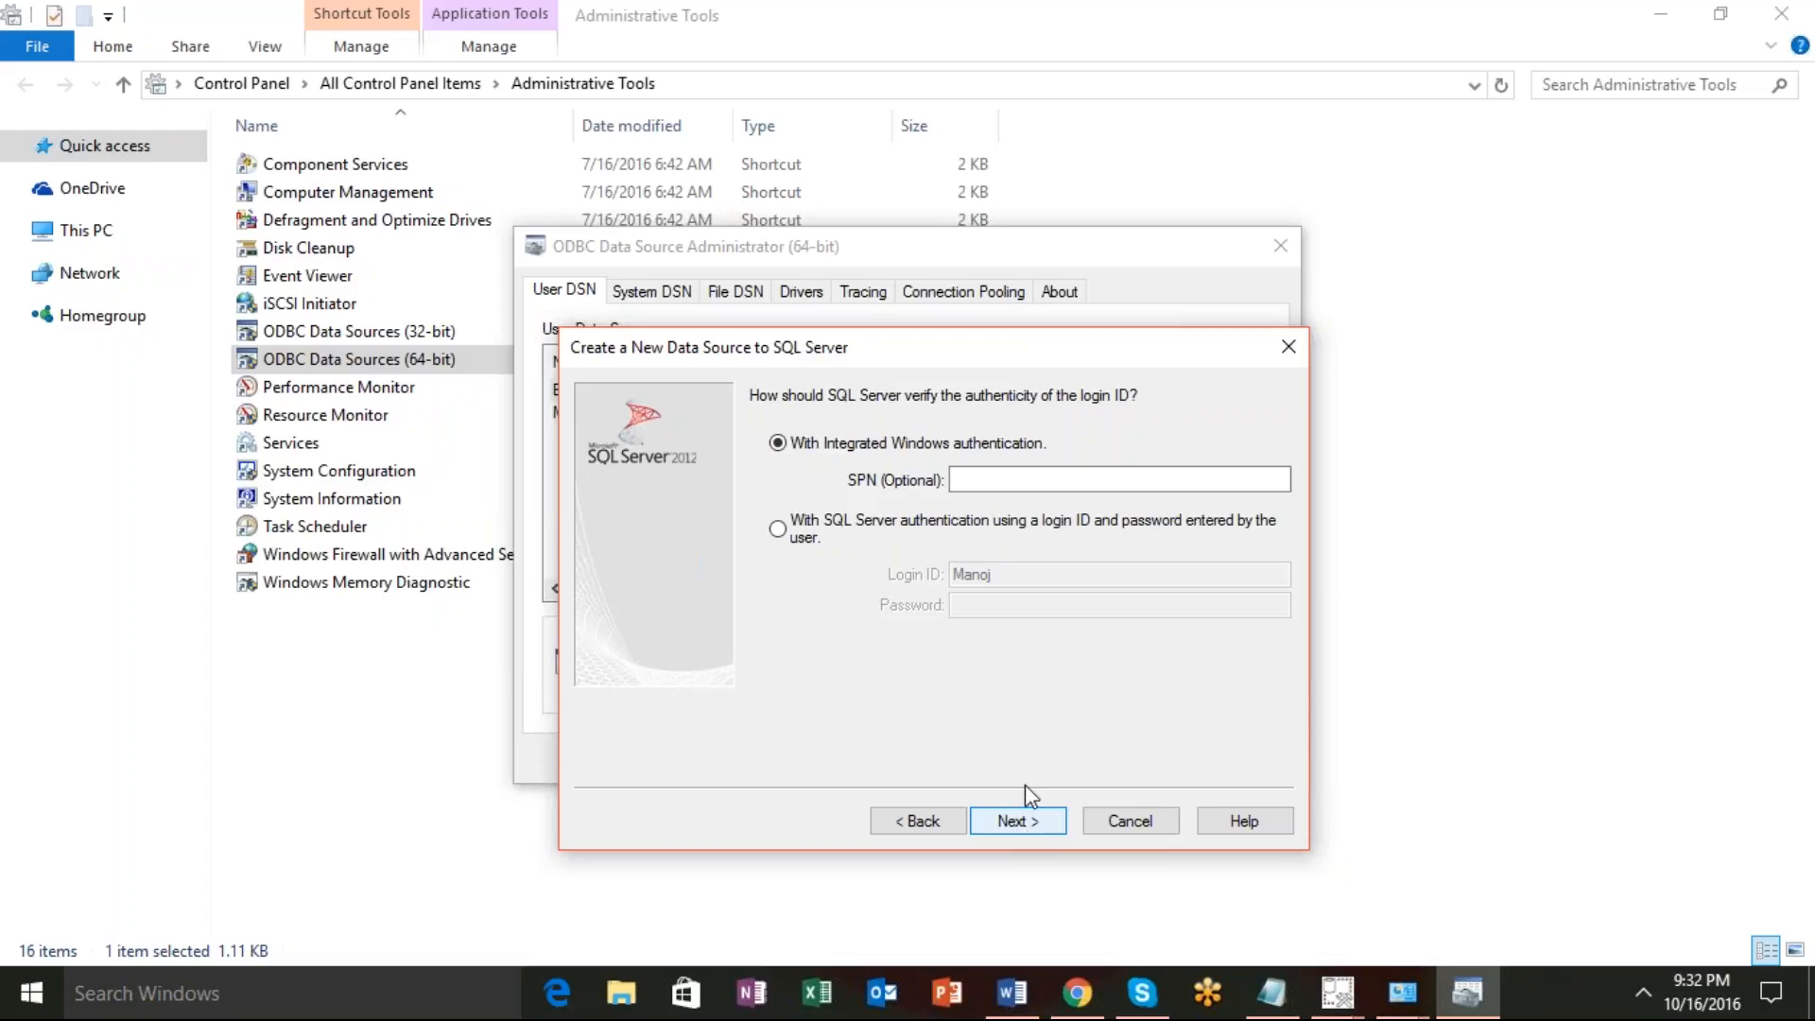
Use SQL Server authentication with login ID sa and its password, then continue.
click(778, 530)
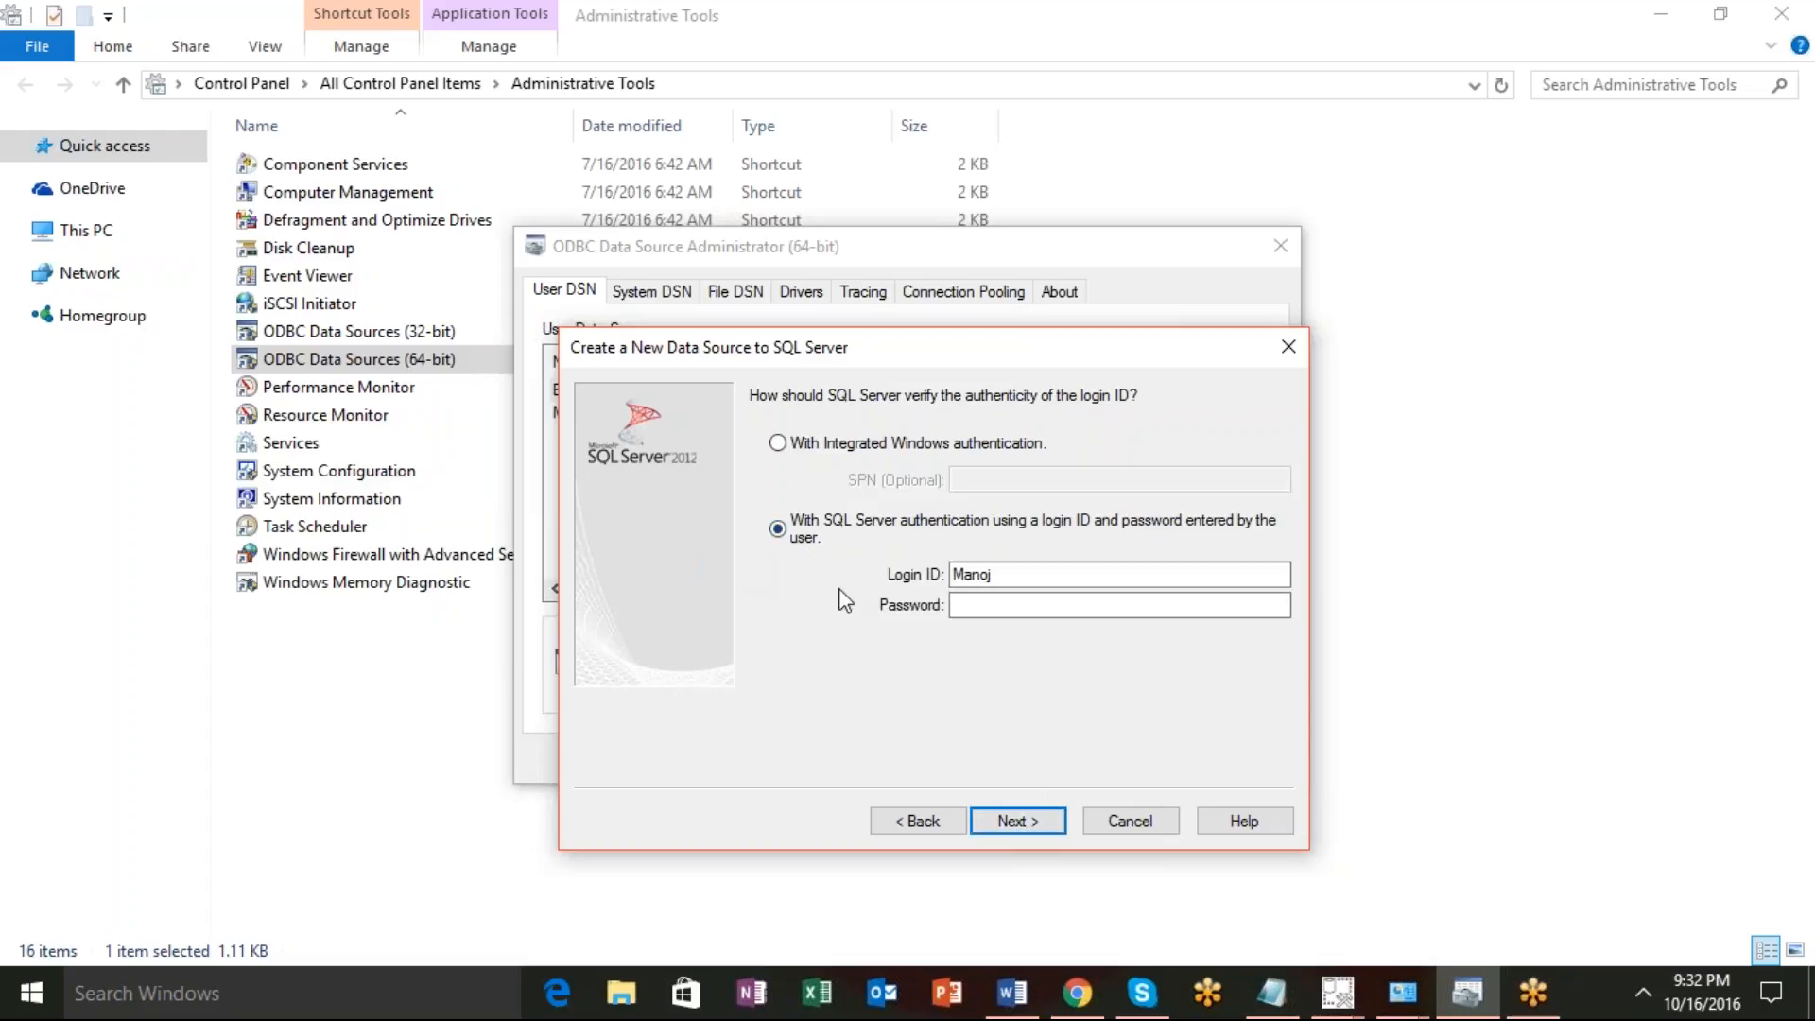
click(984, 615)
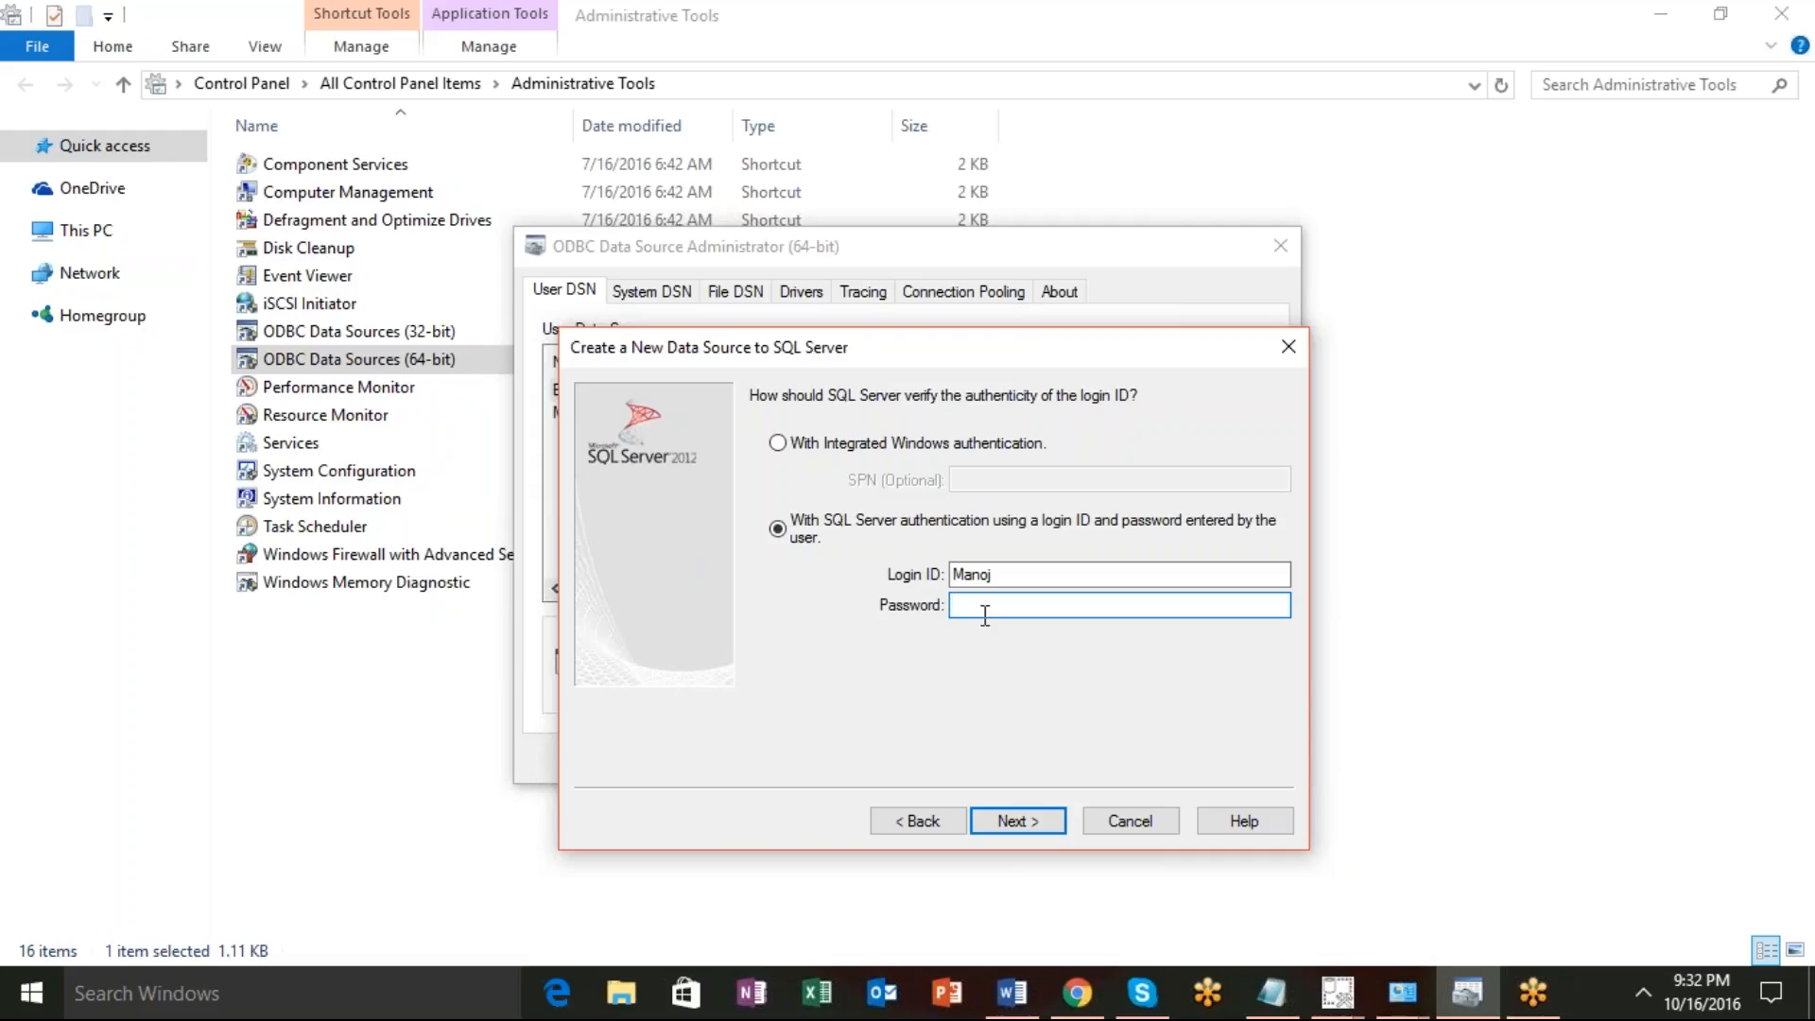
text(•••••)
drag(995, 574, 948, 577)
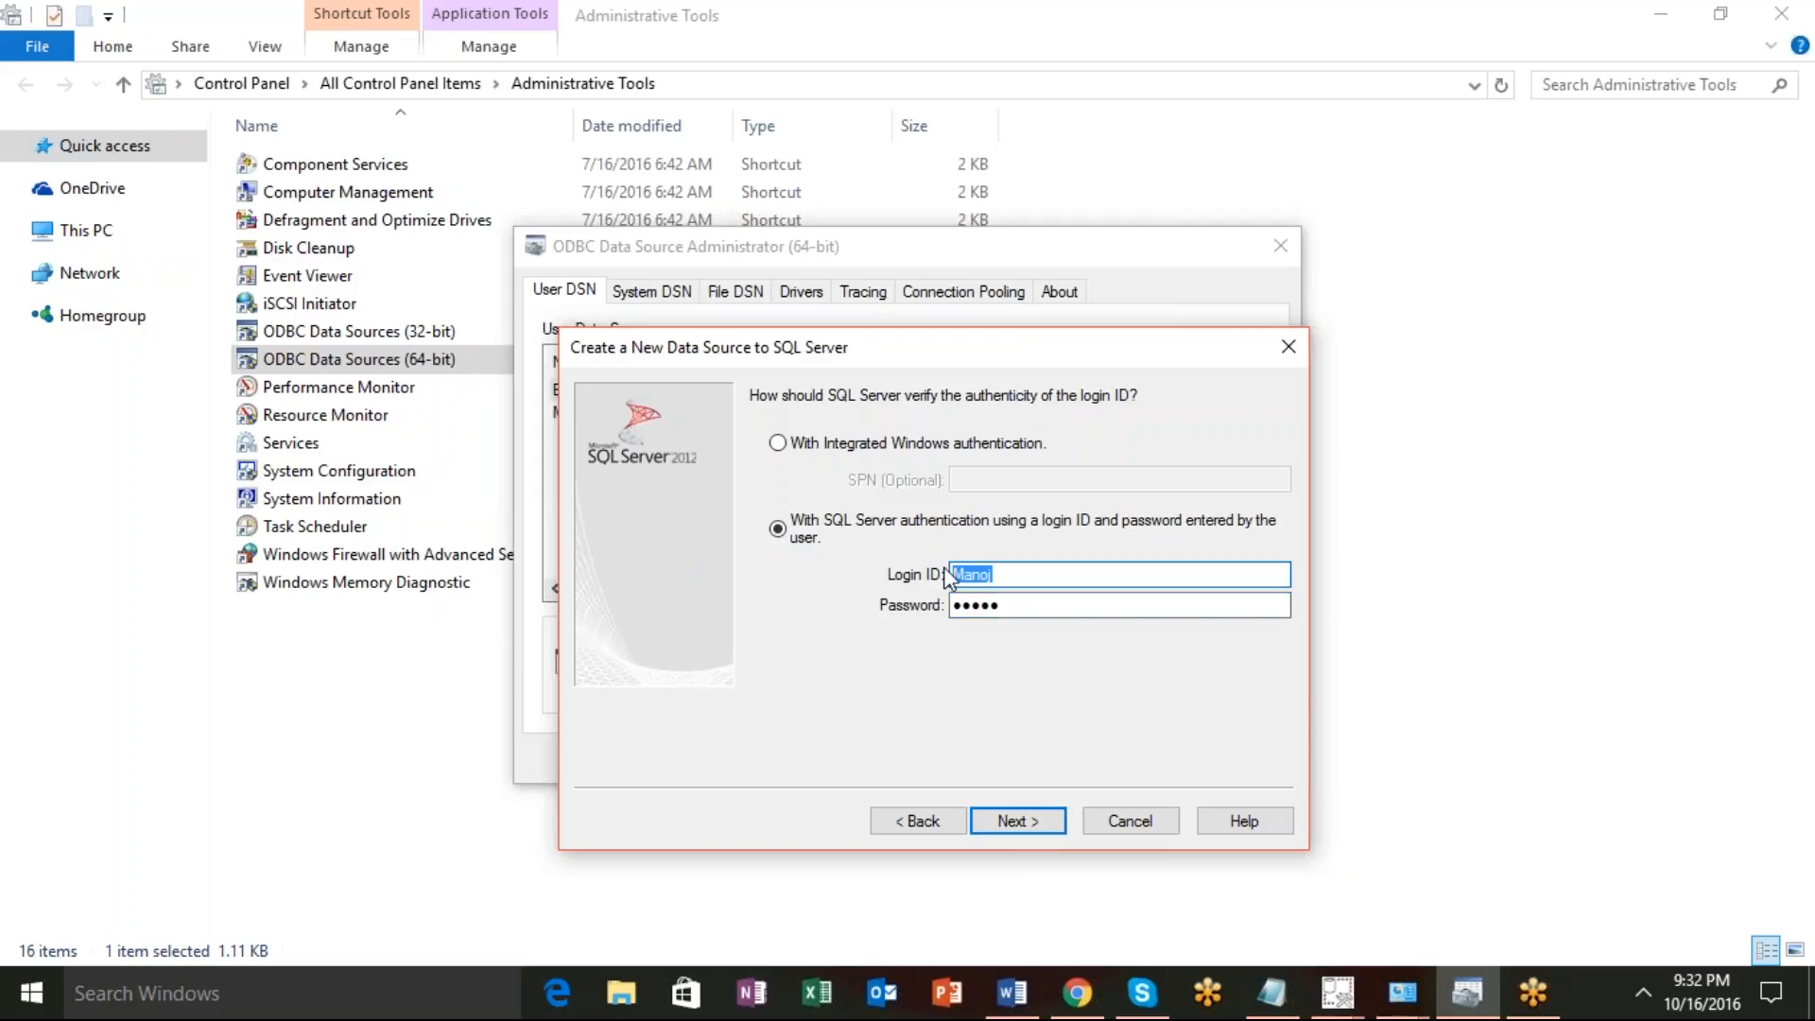
text(sa)
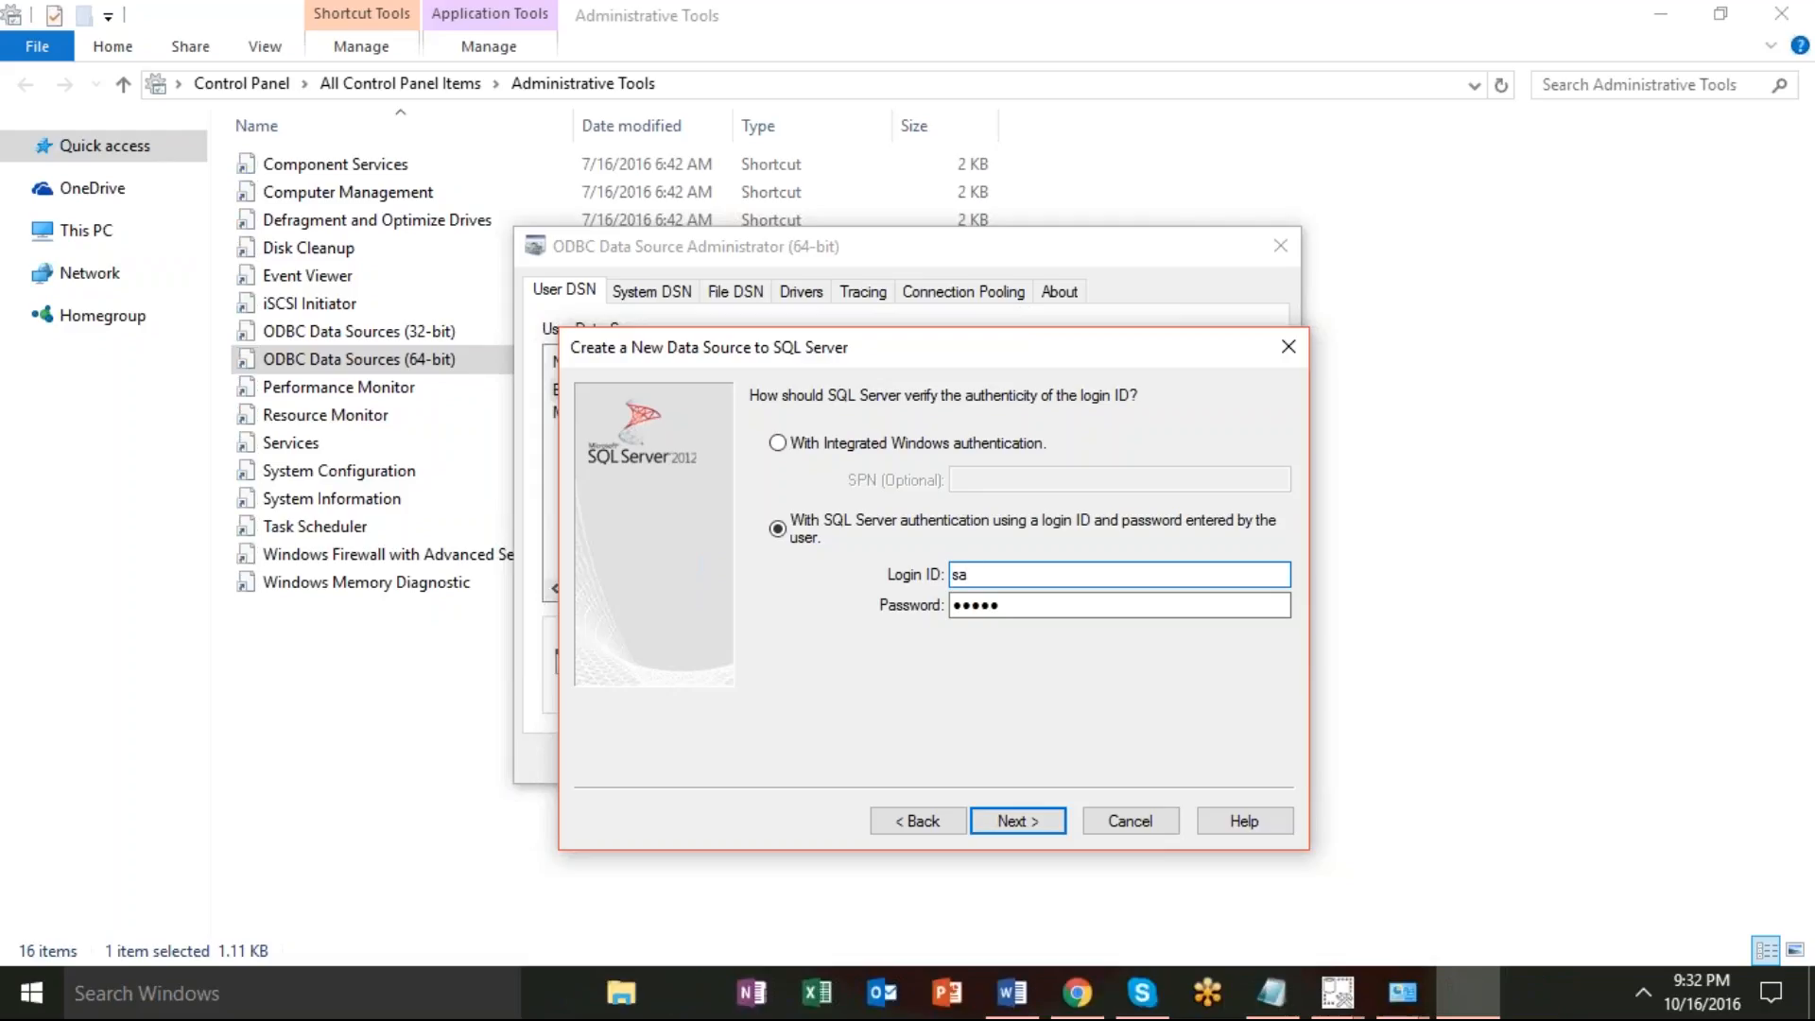
click(1023, 820)
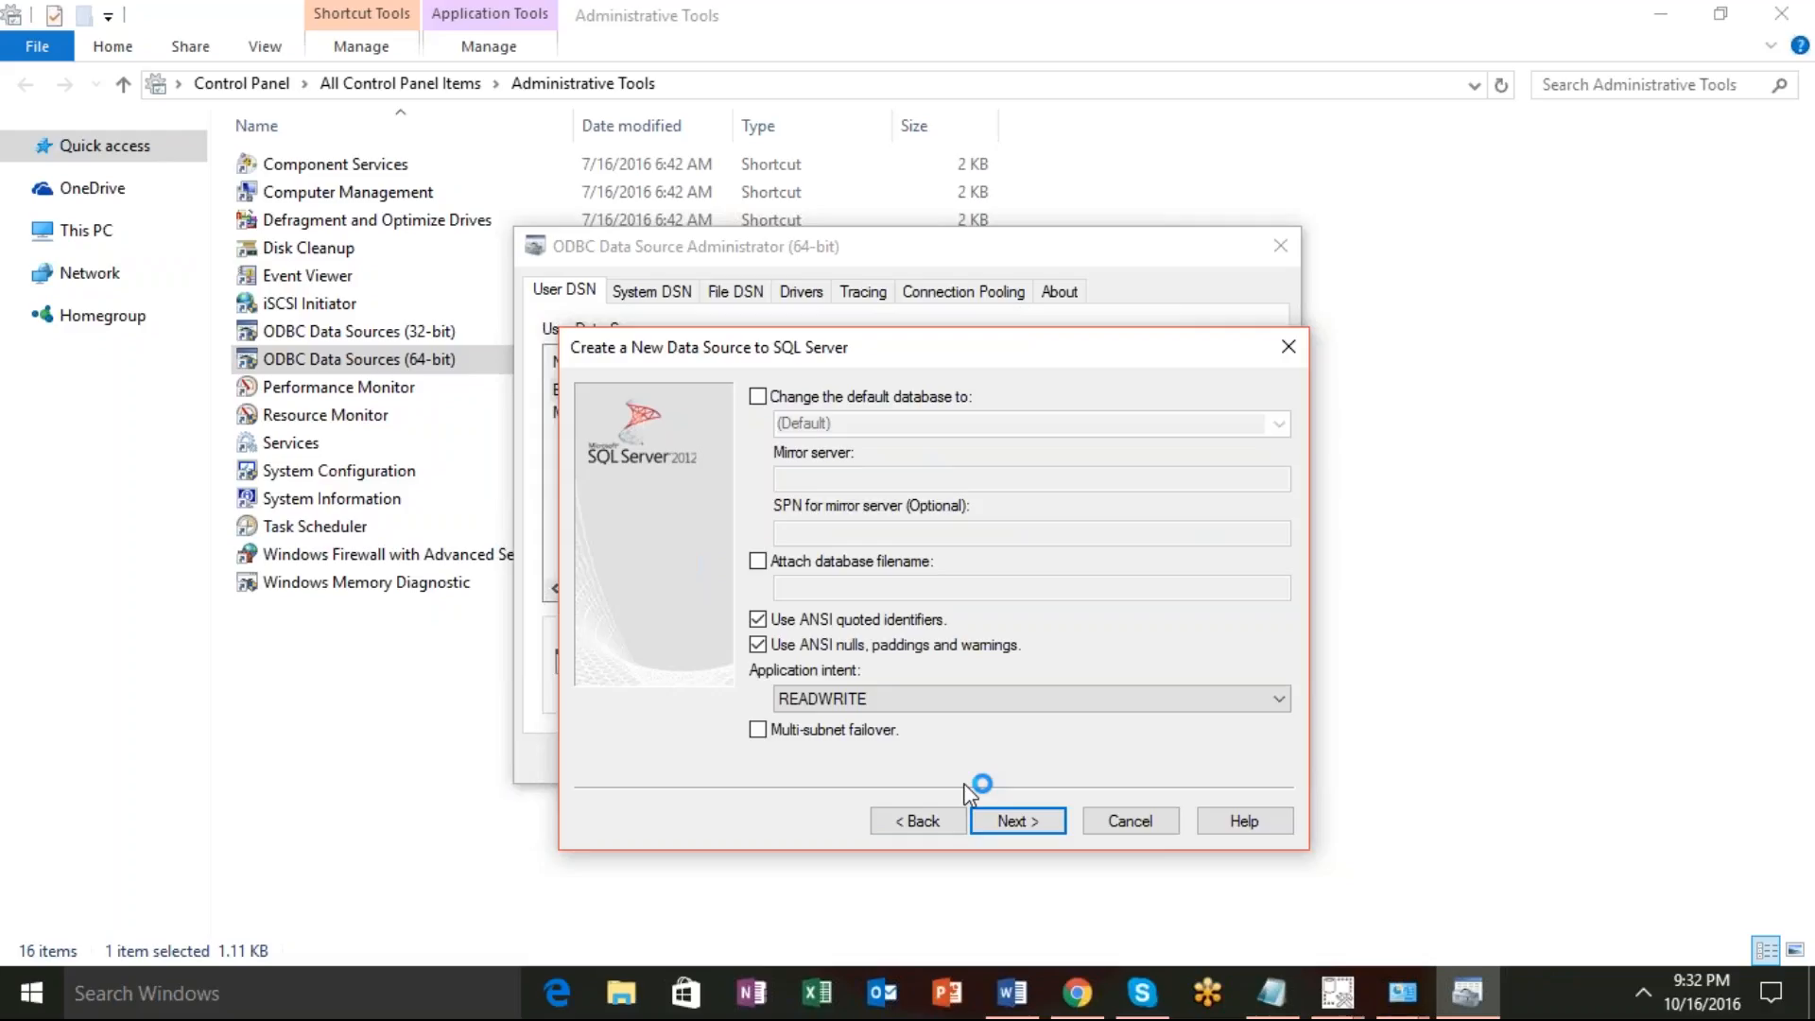
Cancel the new DSN wizard and close the ODBC Data Source Administrator.
click(1124, 813)
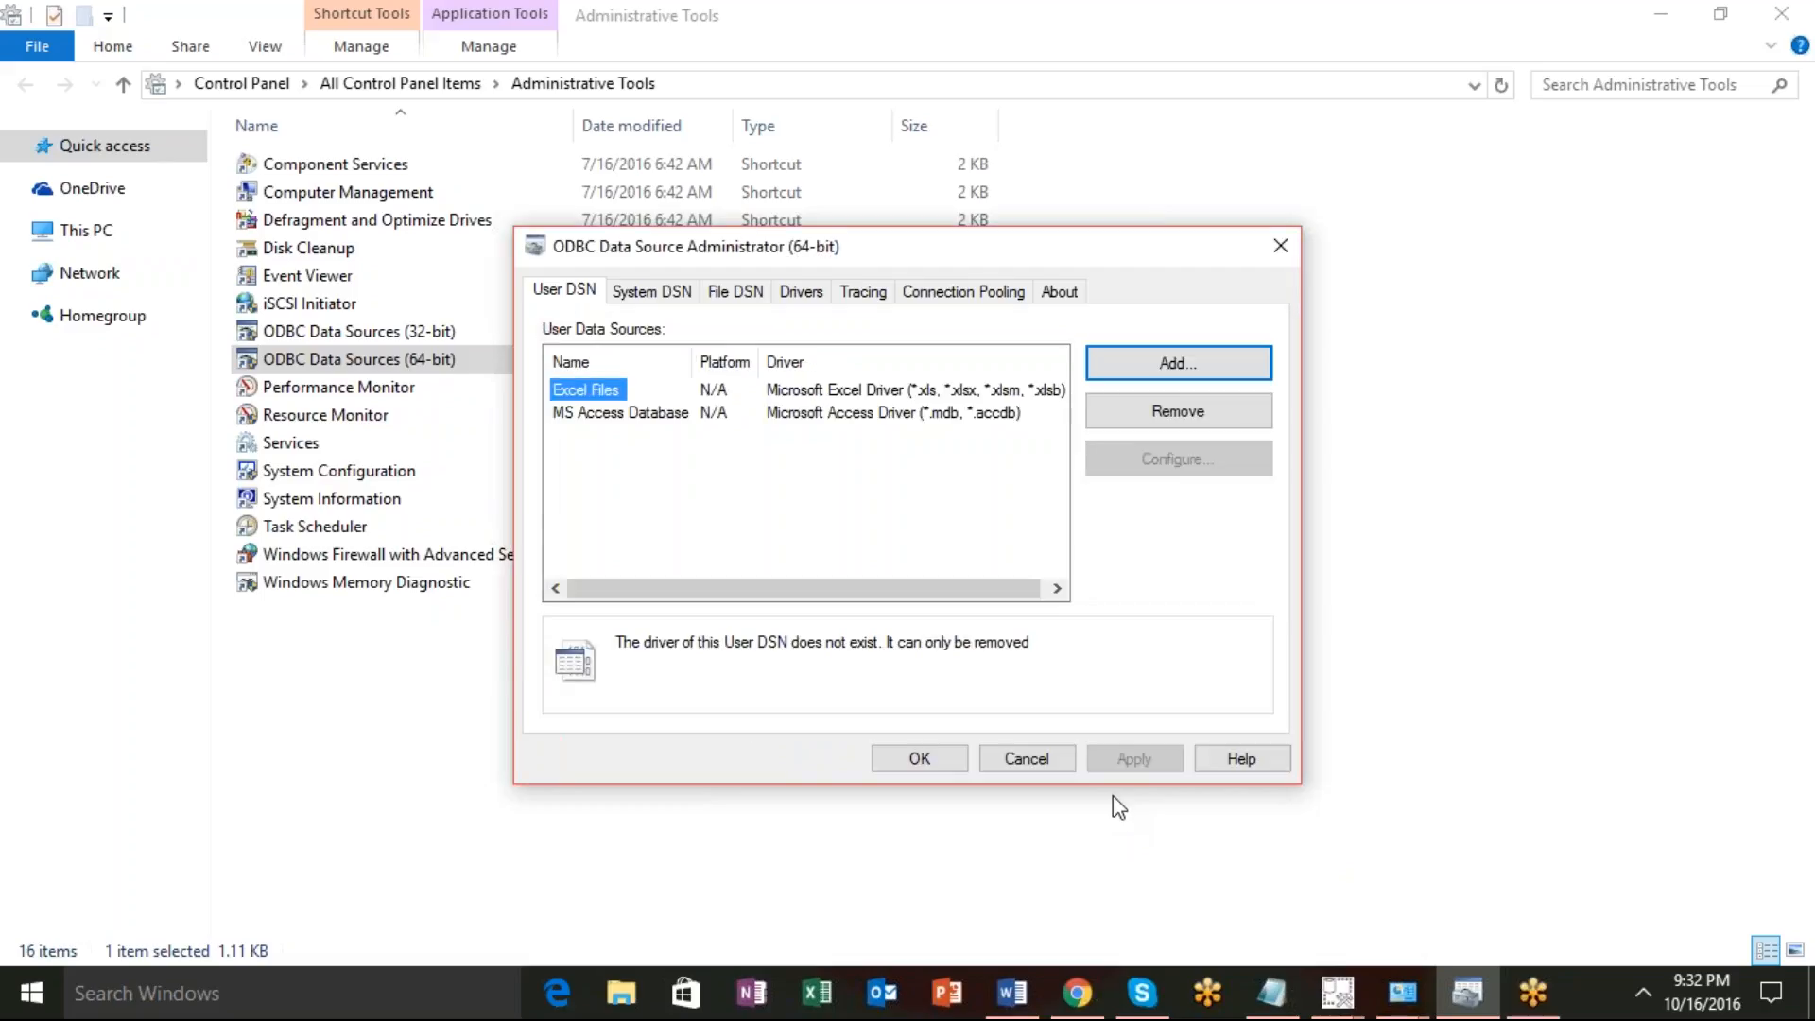
click(1041, 760)
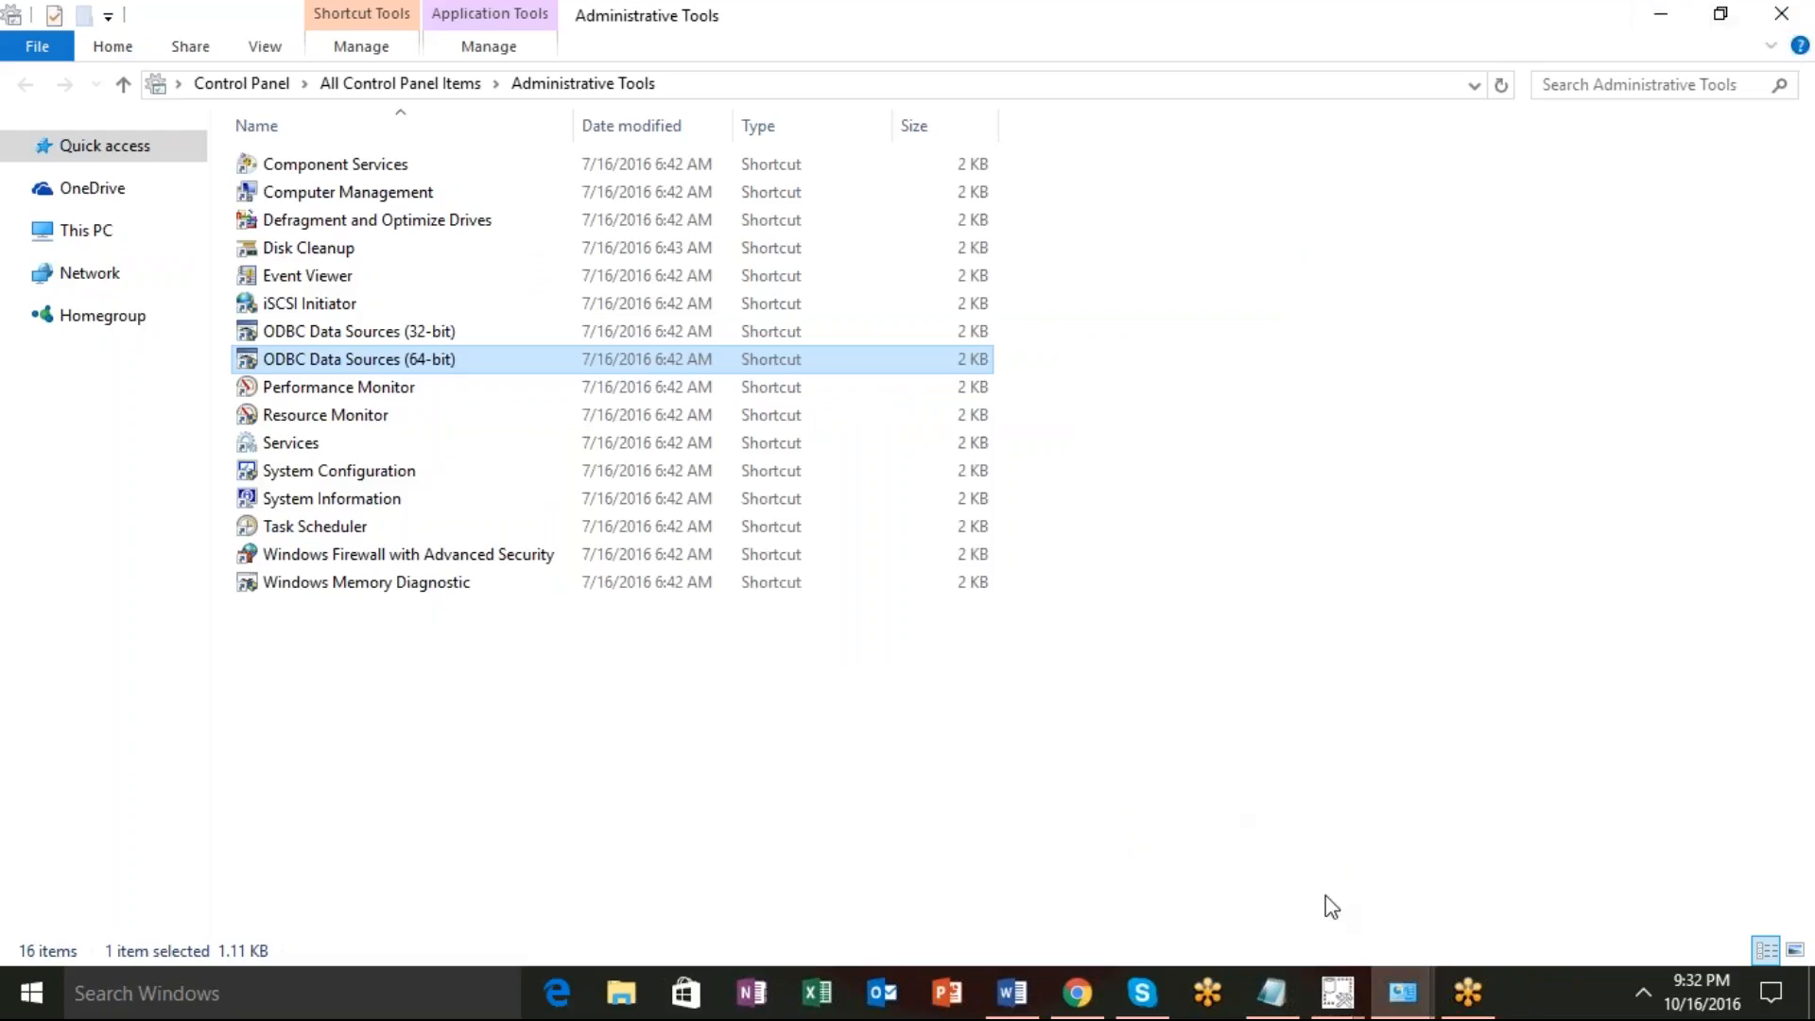
Check the SSMS setup progress and close the Administrative Tools window.
mouse_move(1337, 992)
click(1415, 919)
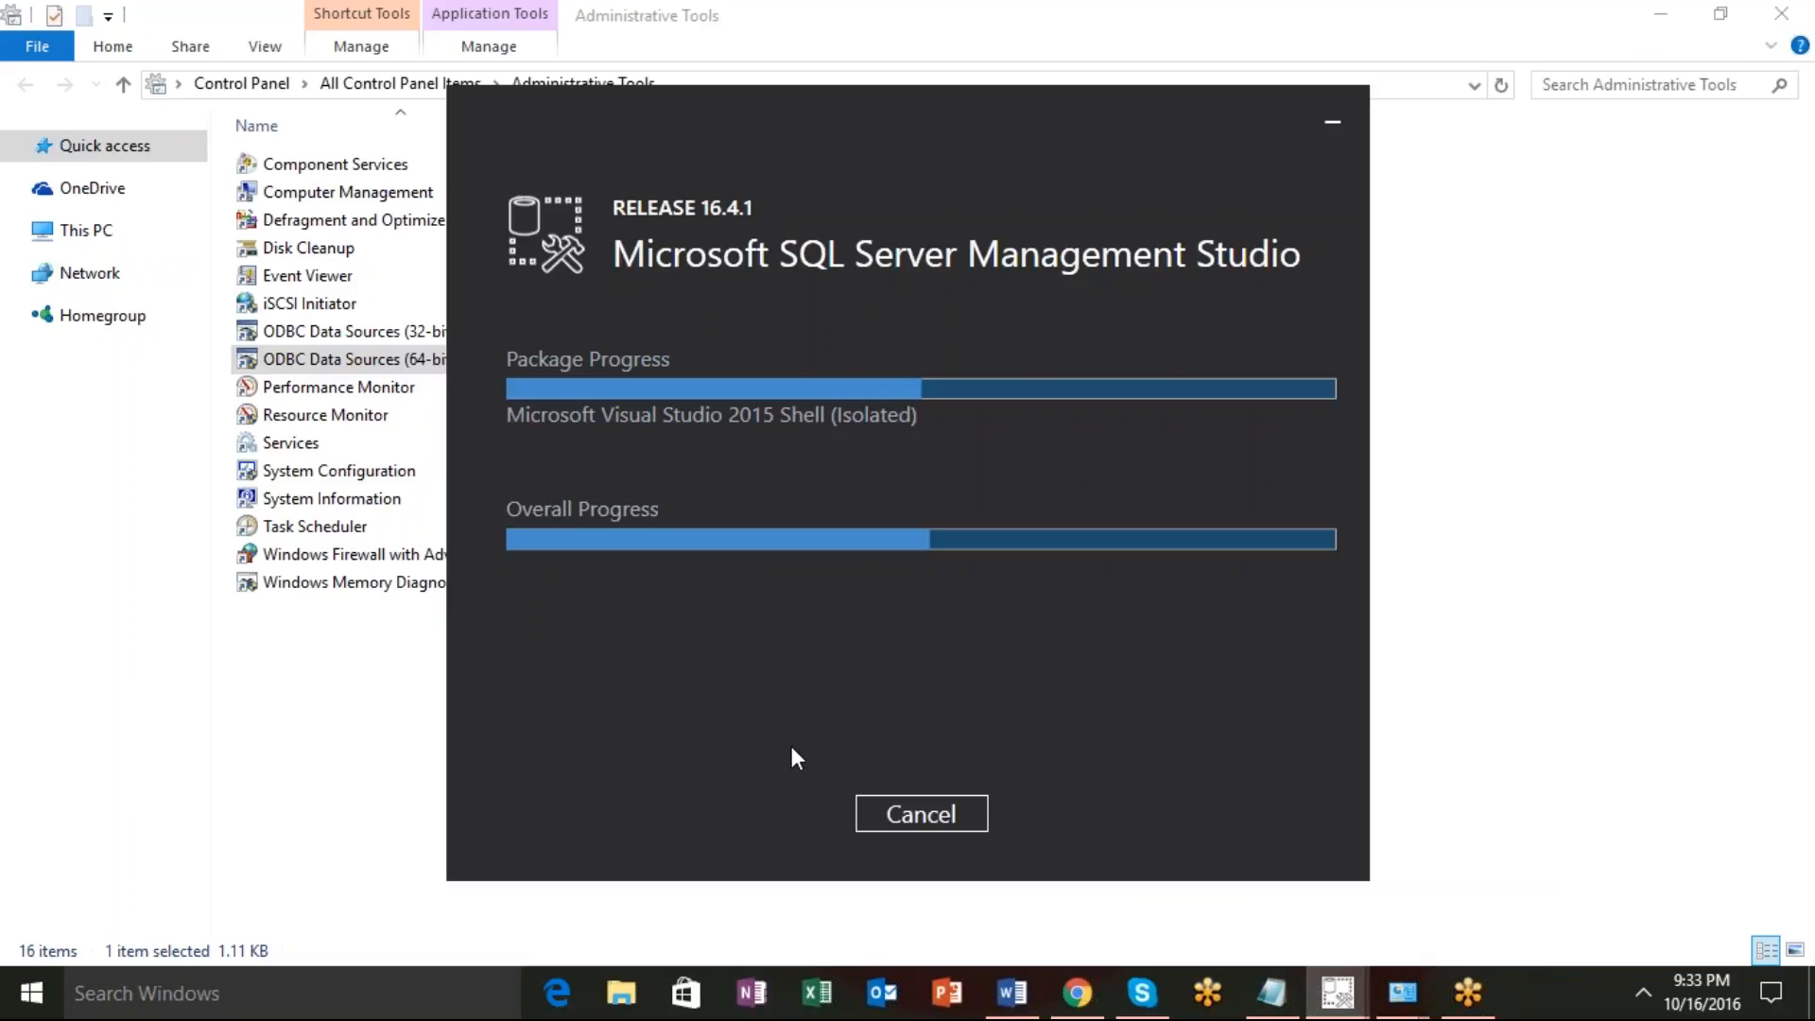
click(408, 689)
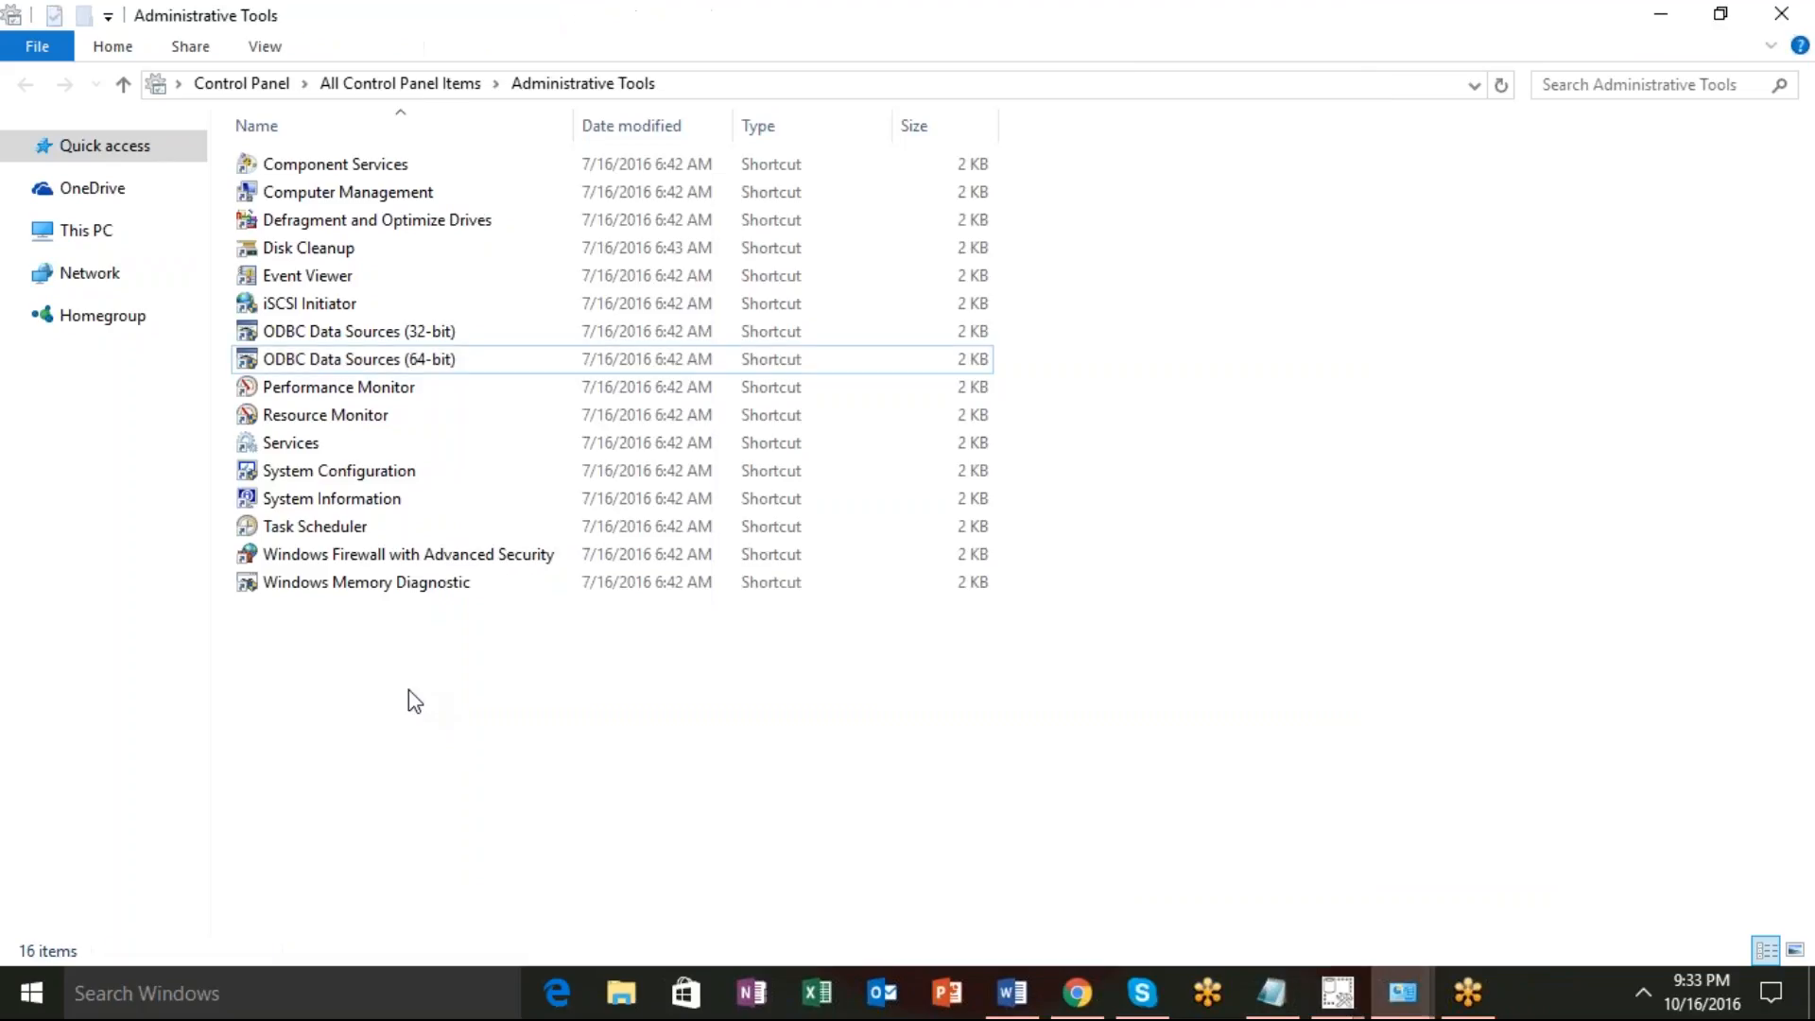
click(1781, 14)
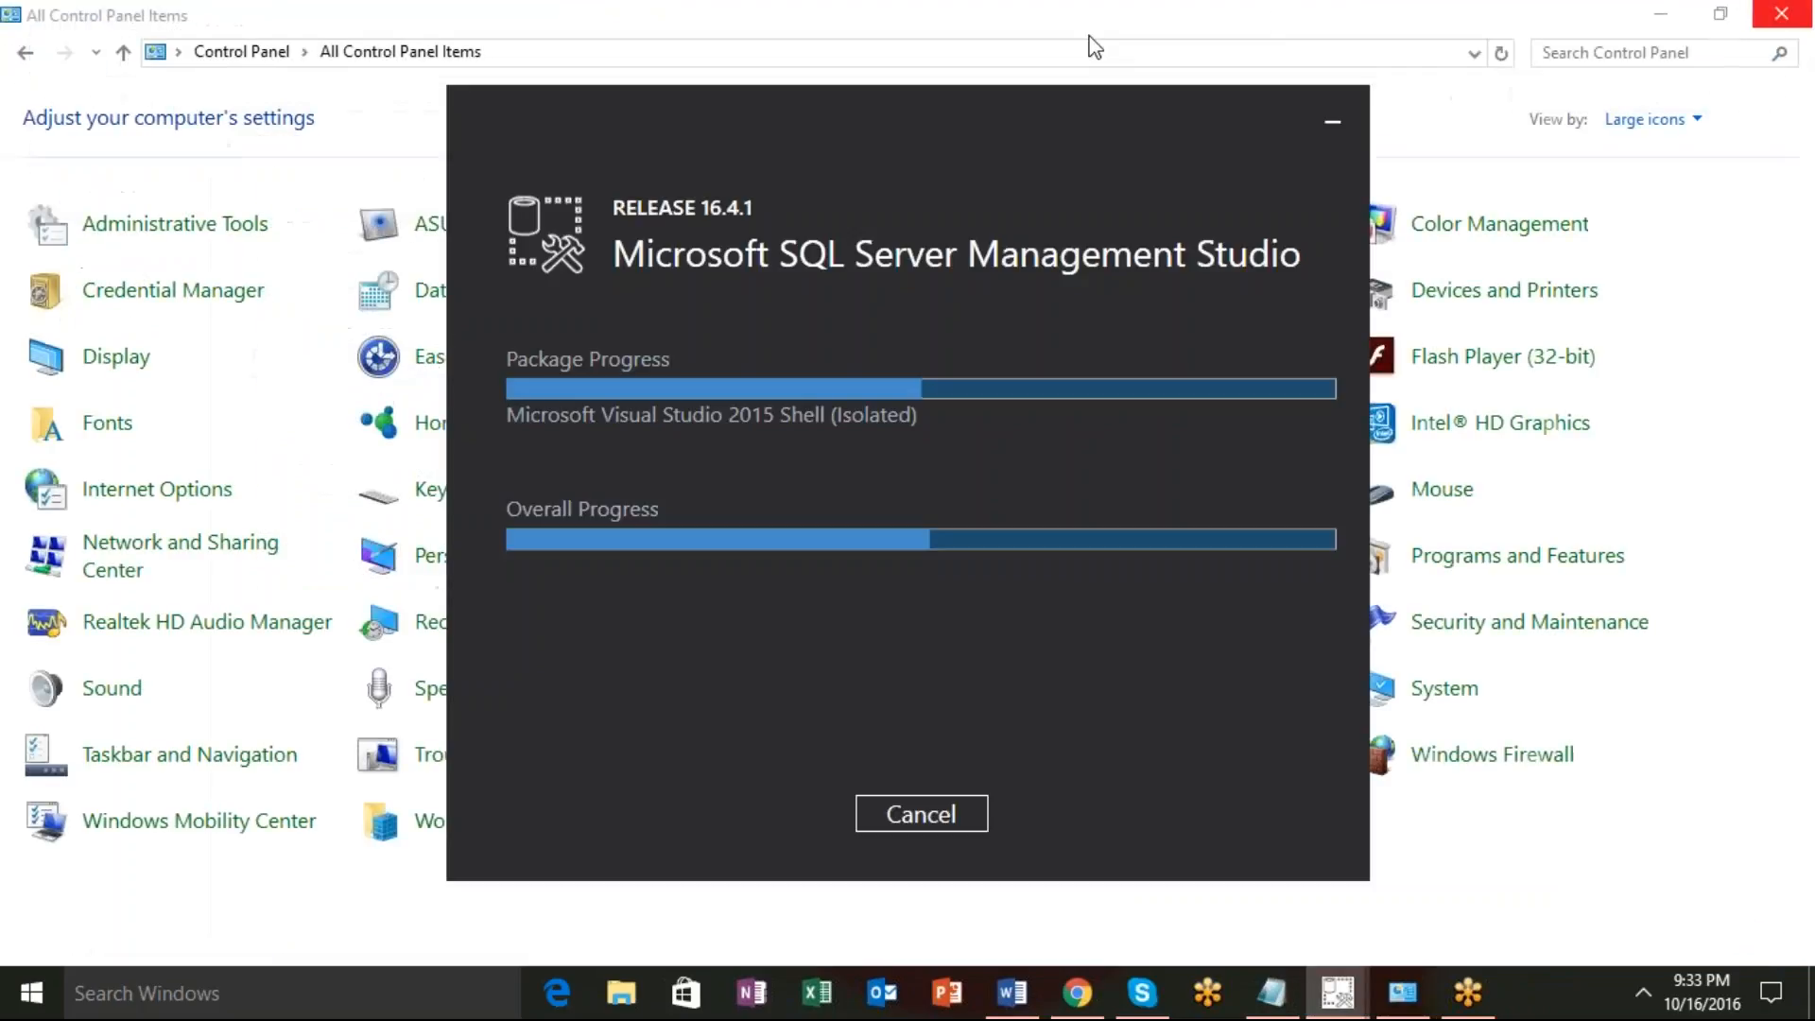
Close the extra Desktop Explorer window and the Control Panel window.
click(614, 994)
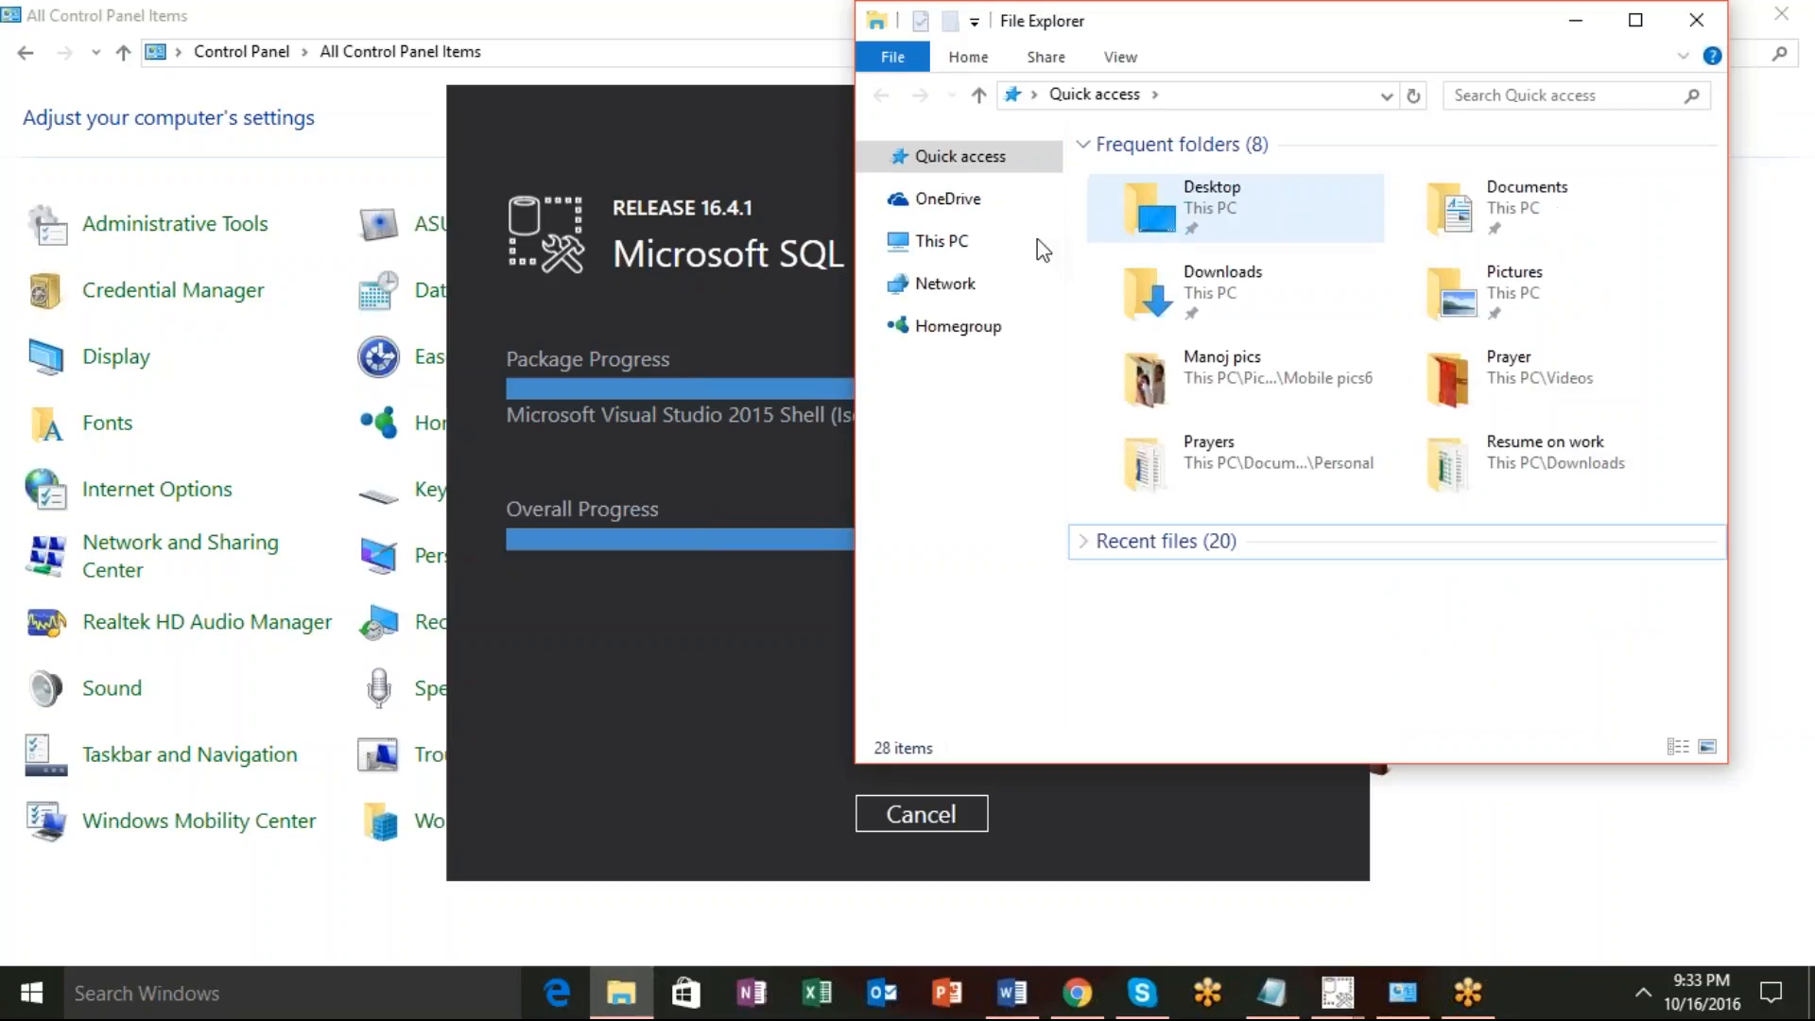
click(978, 97)
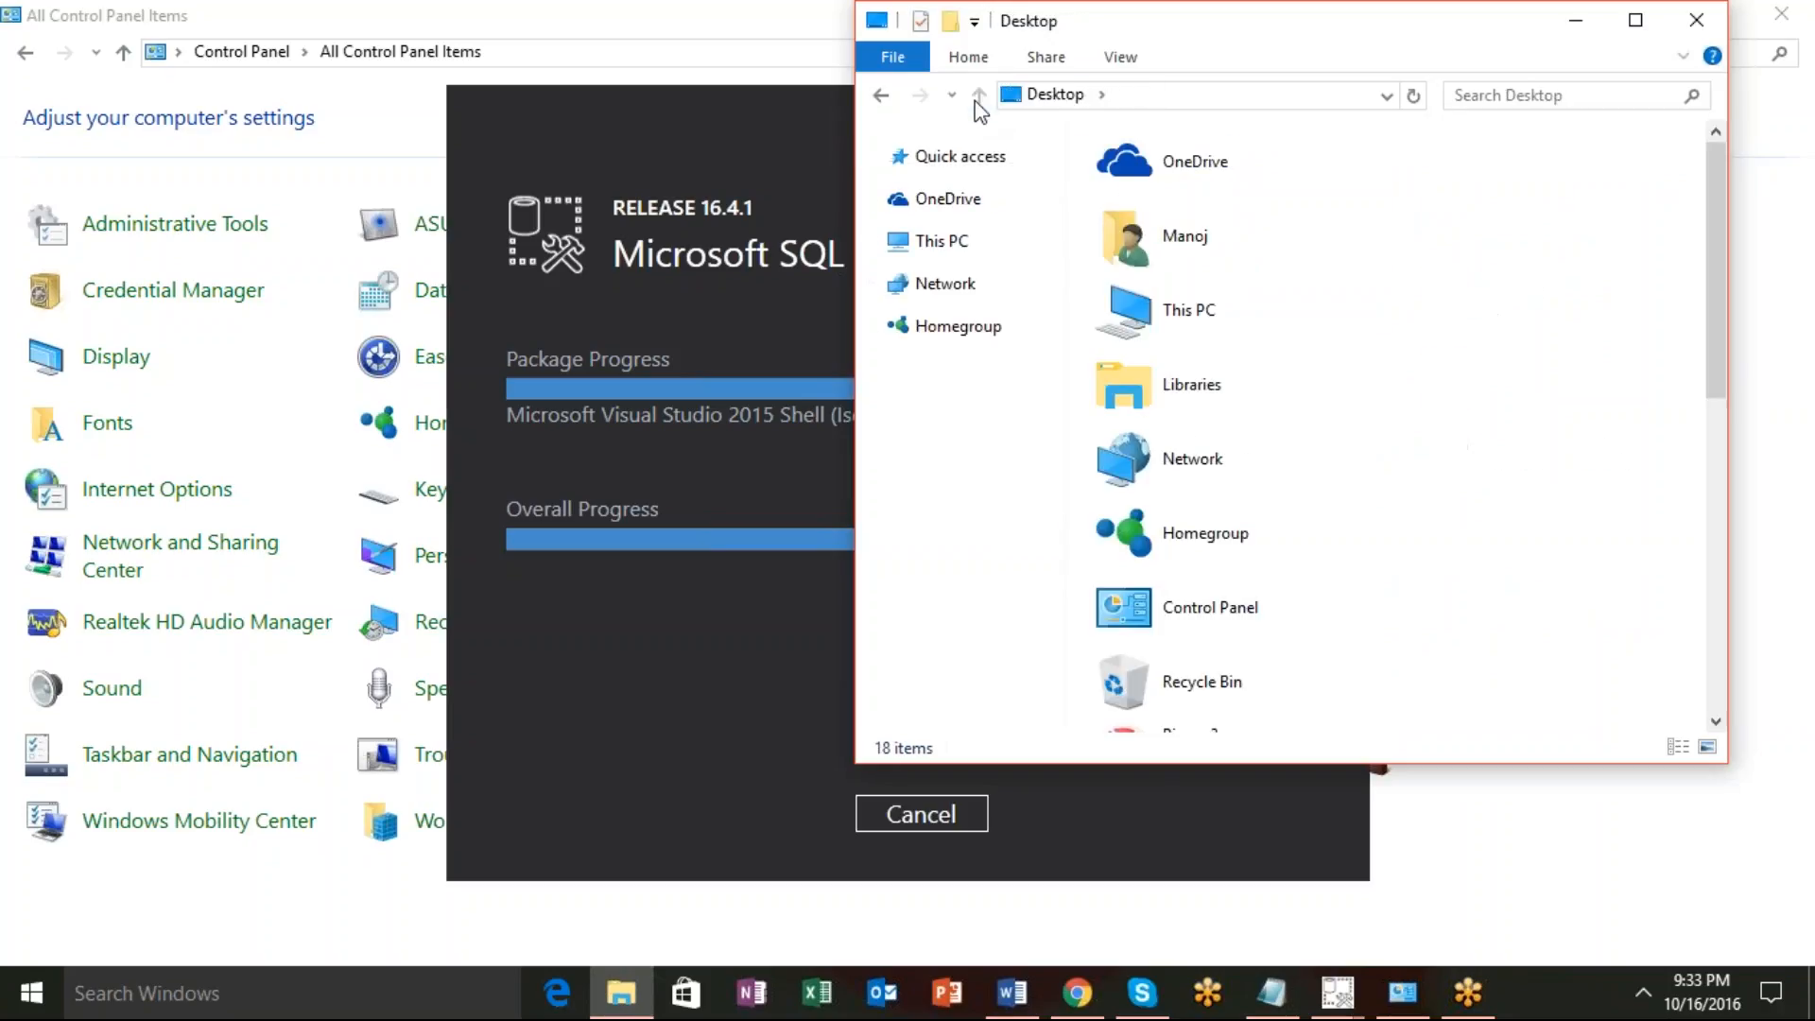
click(1634, 20)
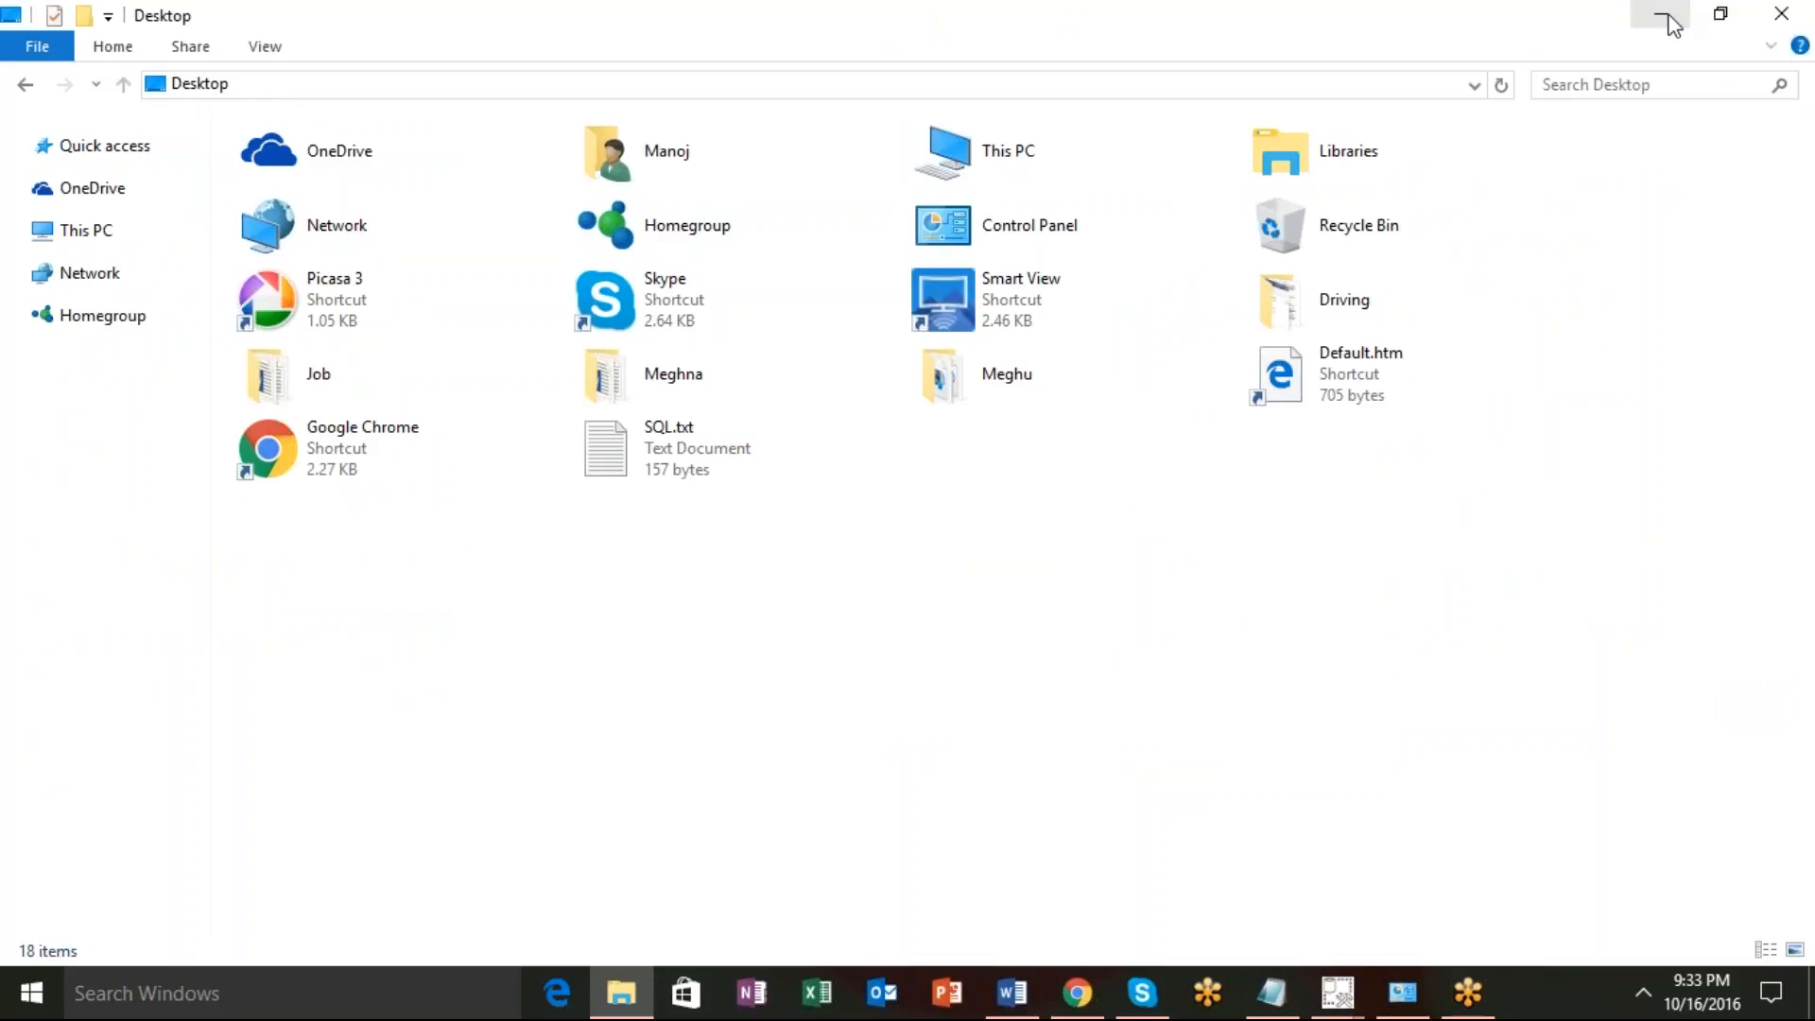
click(1797, 17)
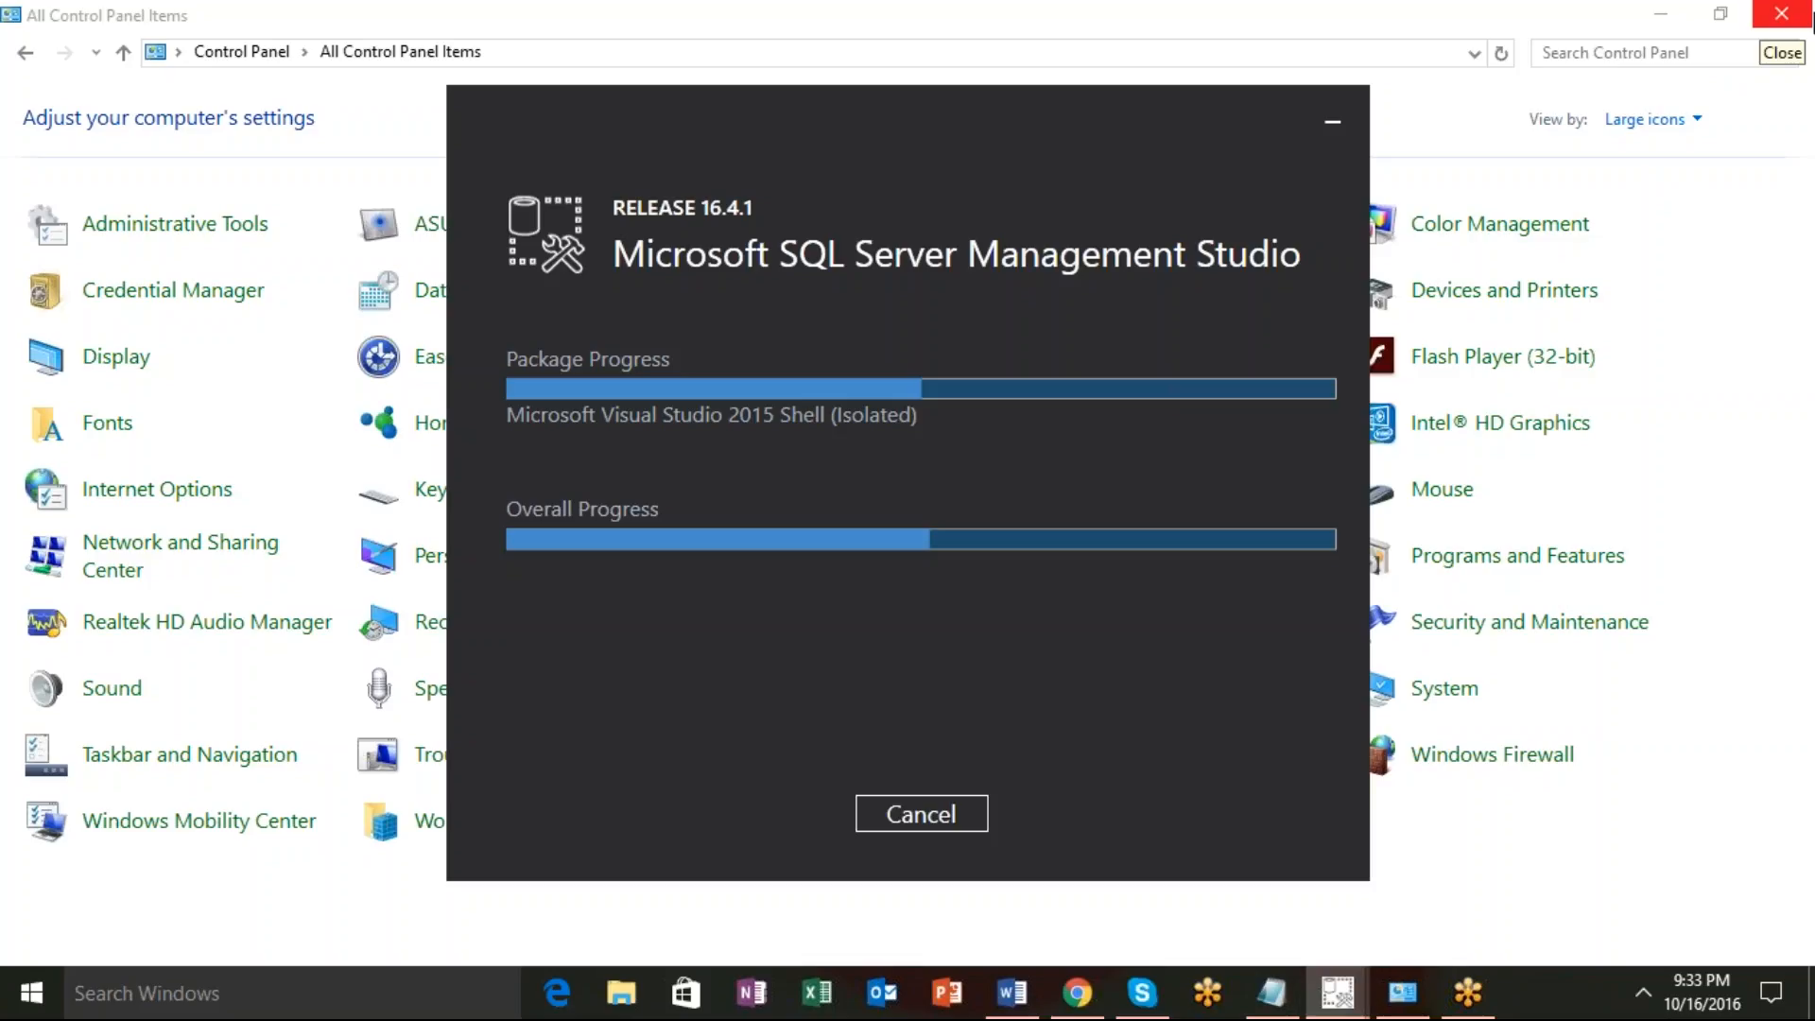
click(1808, 19)
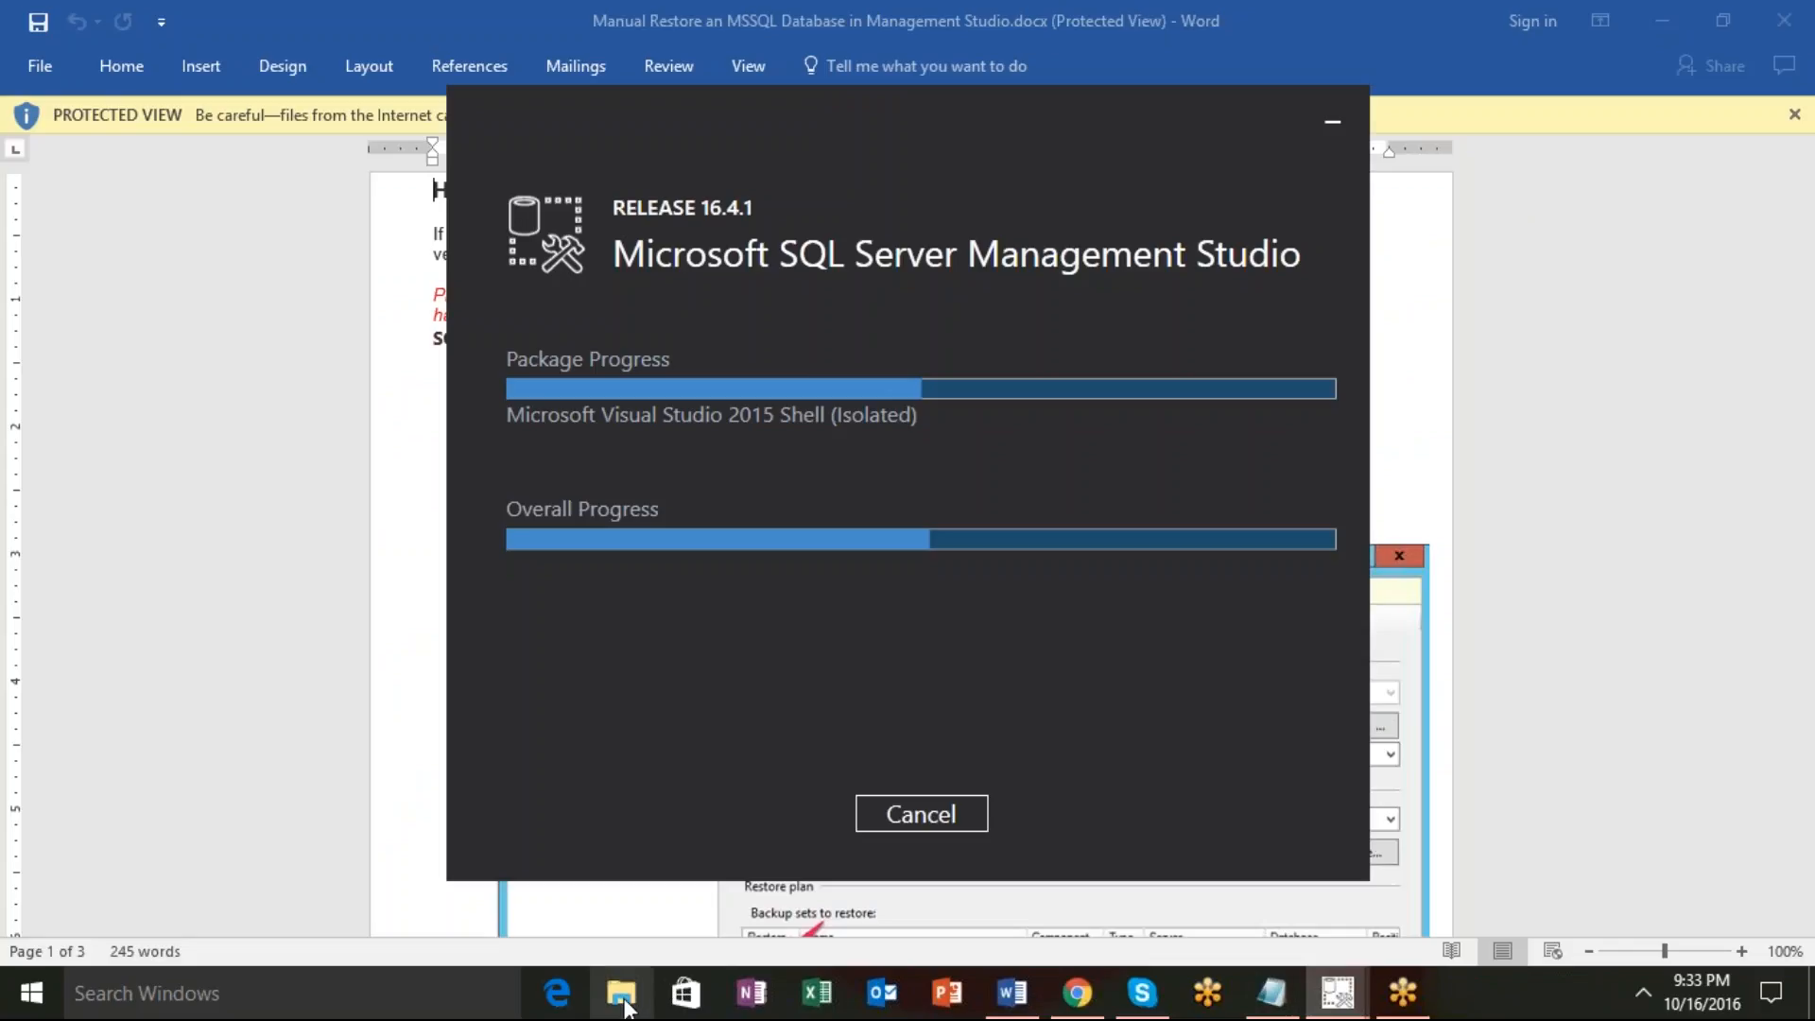
Open the Downloads folder in File Explorer and select SQL-Server-2012-Installation-Guide.pdf.
click(621, 993)
click(917, 222)
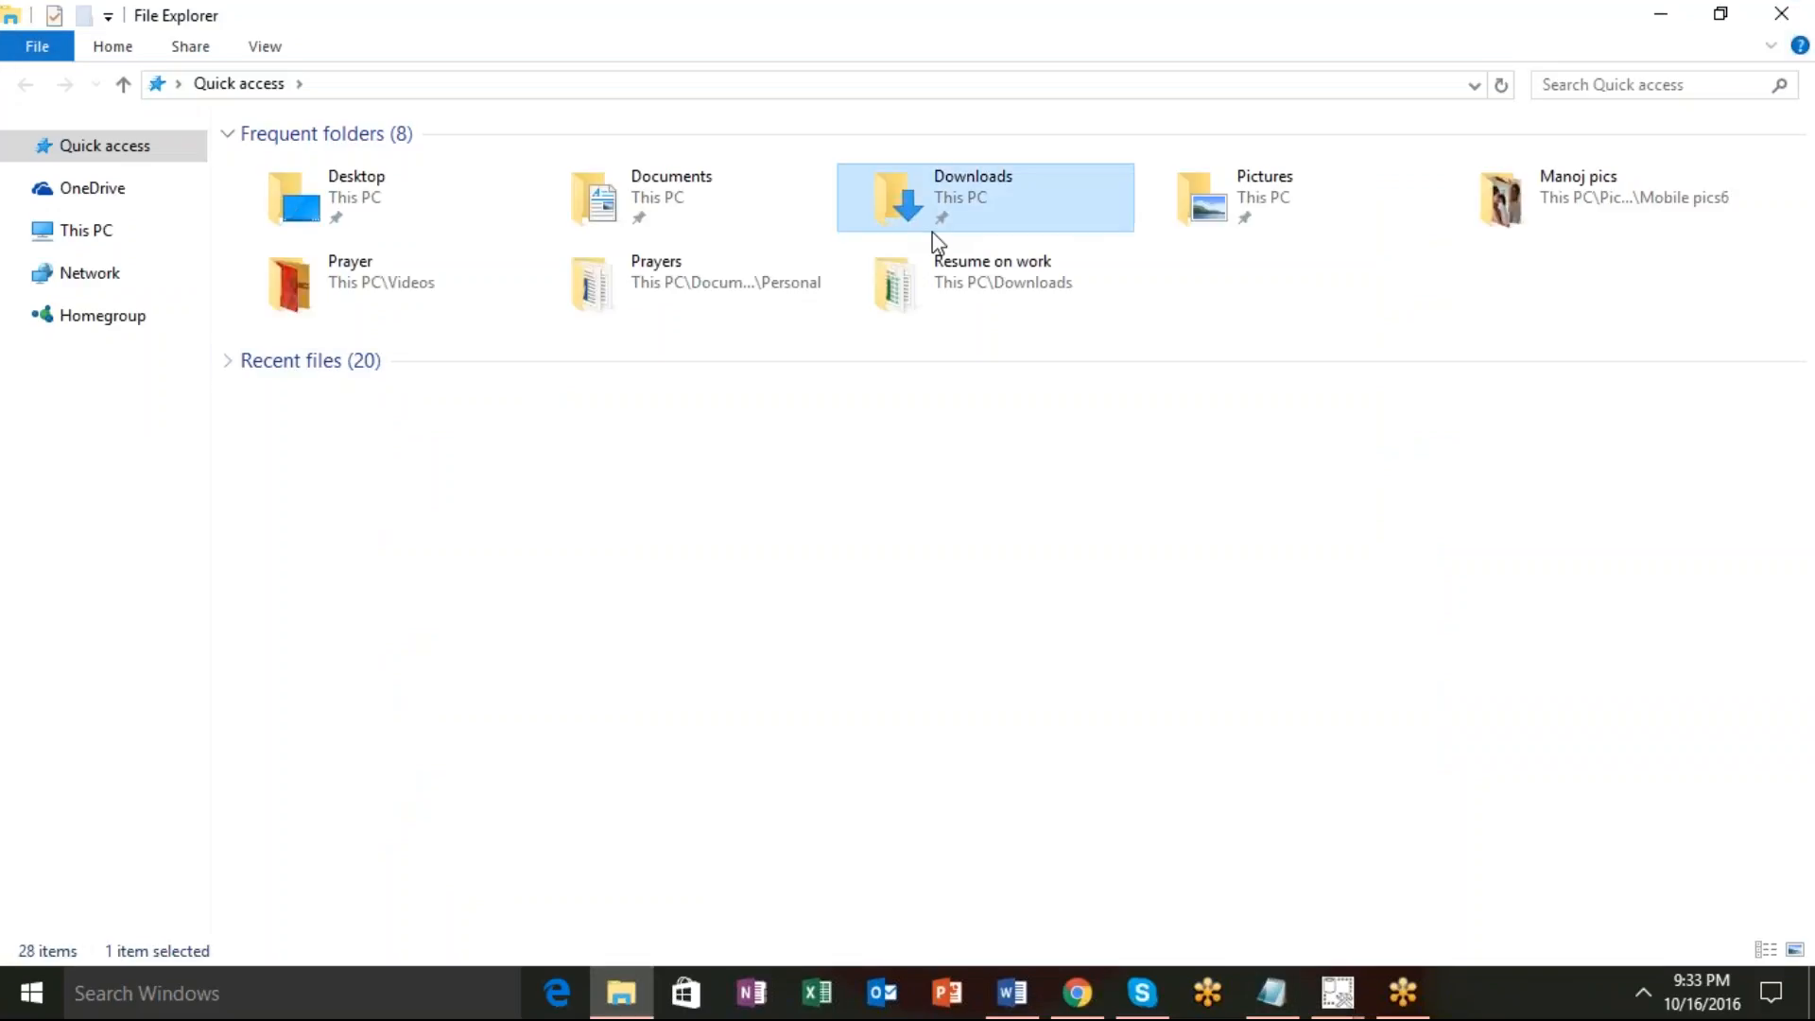
double_click(934, 227)
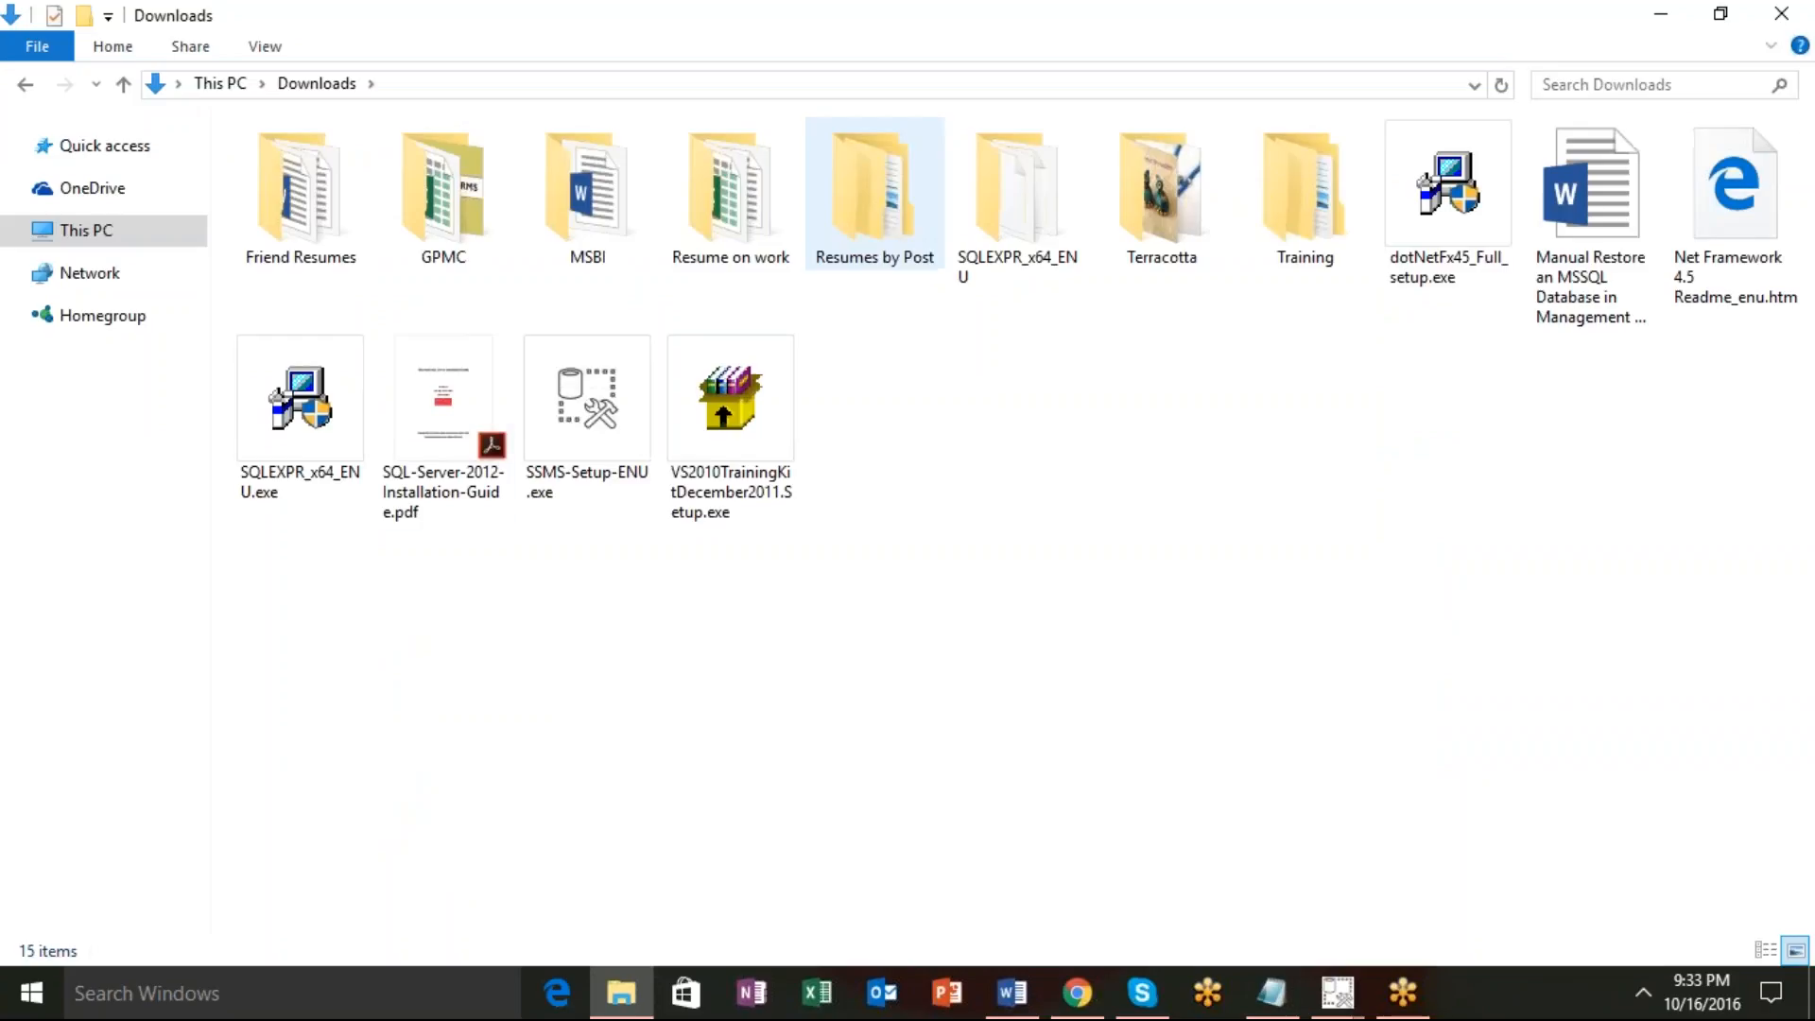
click(450, 467)
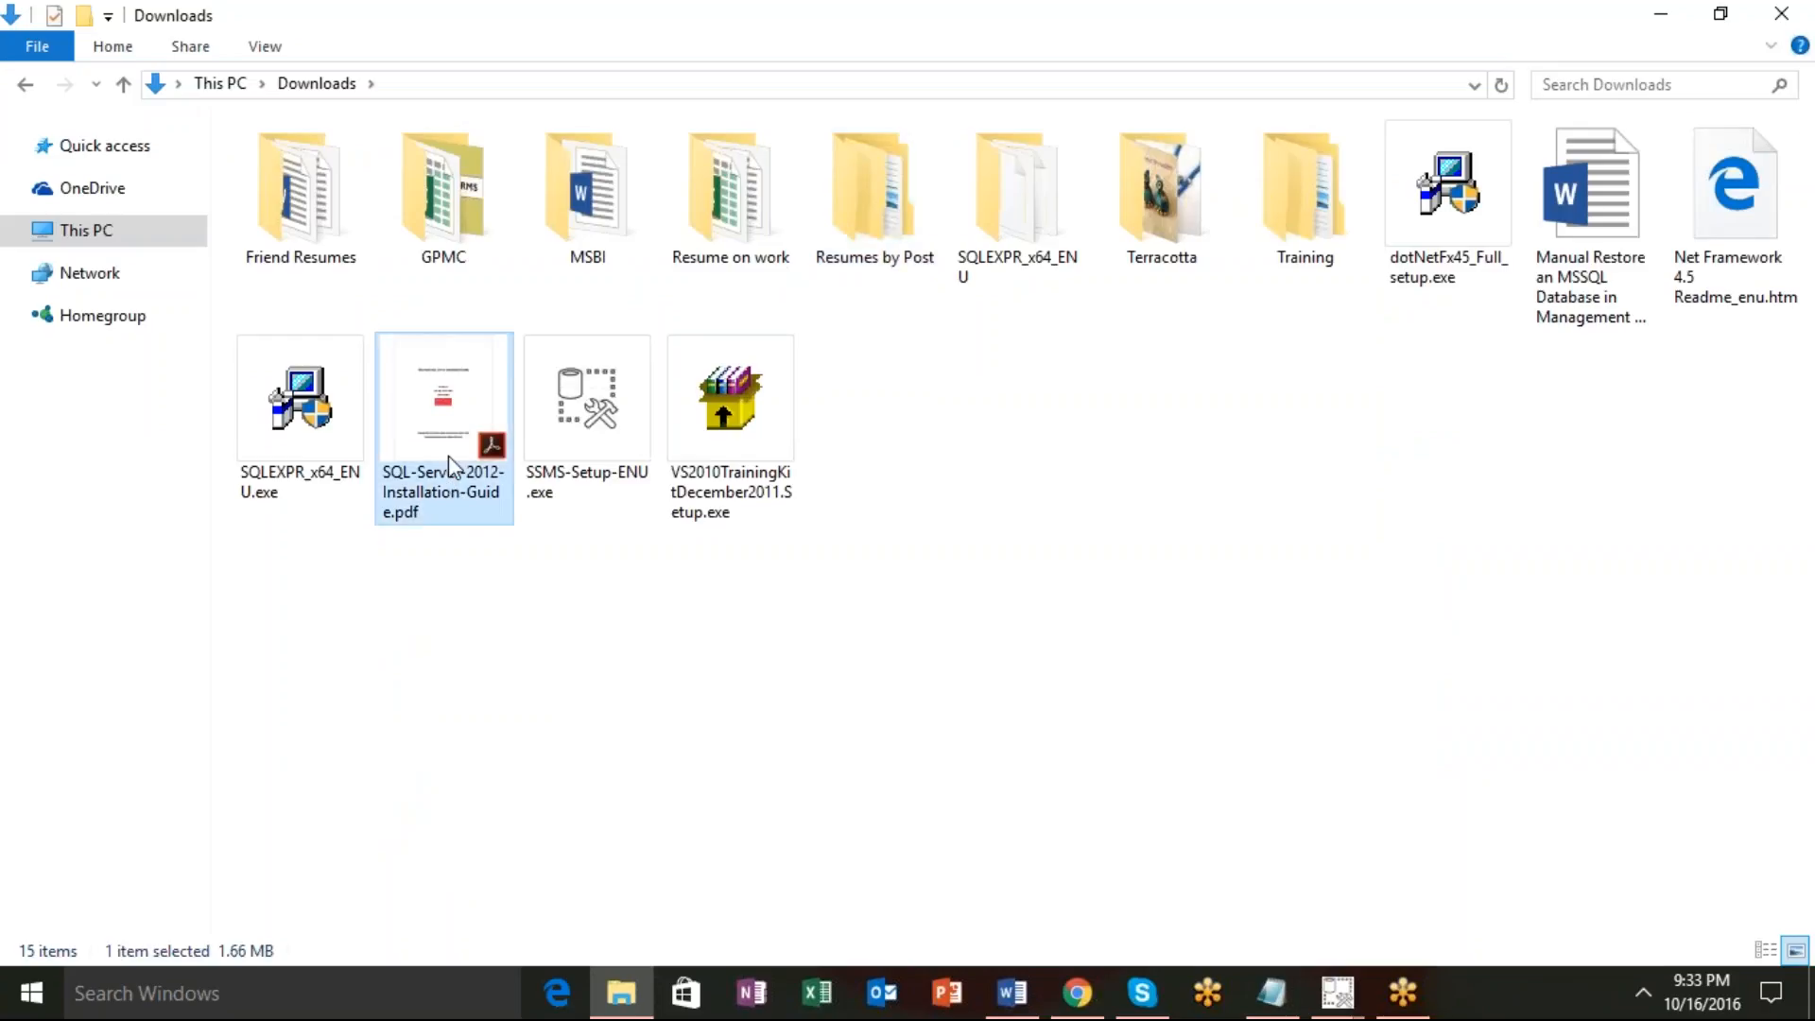
Move the selected PDF and Word guide files into Training > Materials and confirm they arrived.
ctrl+click(1581, 275)
double_click(1293, 225)
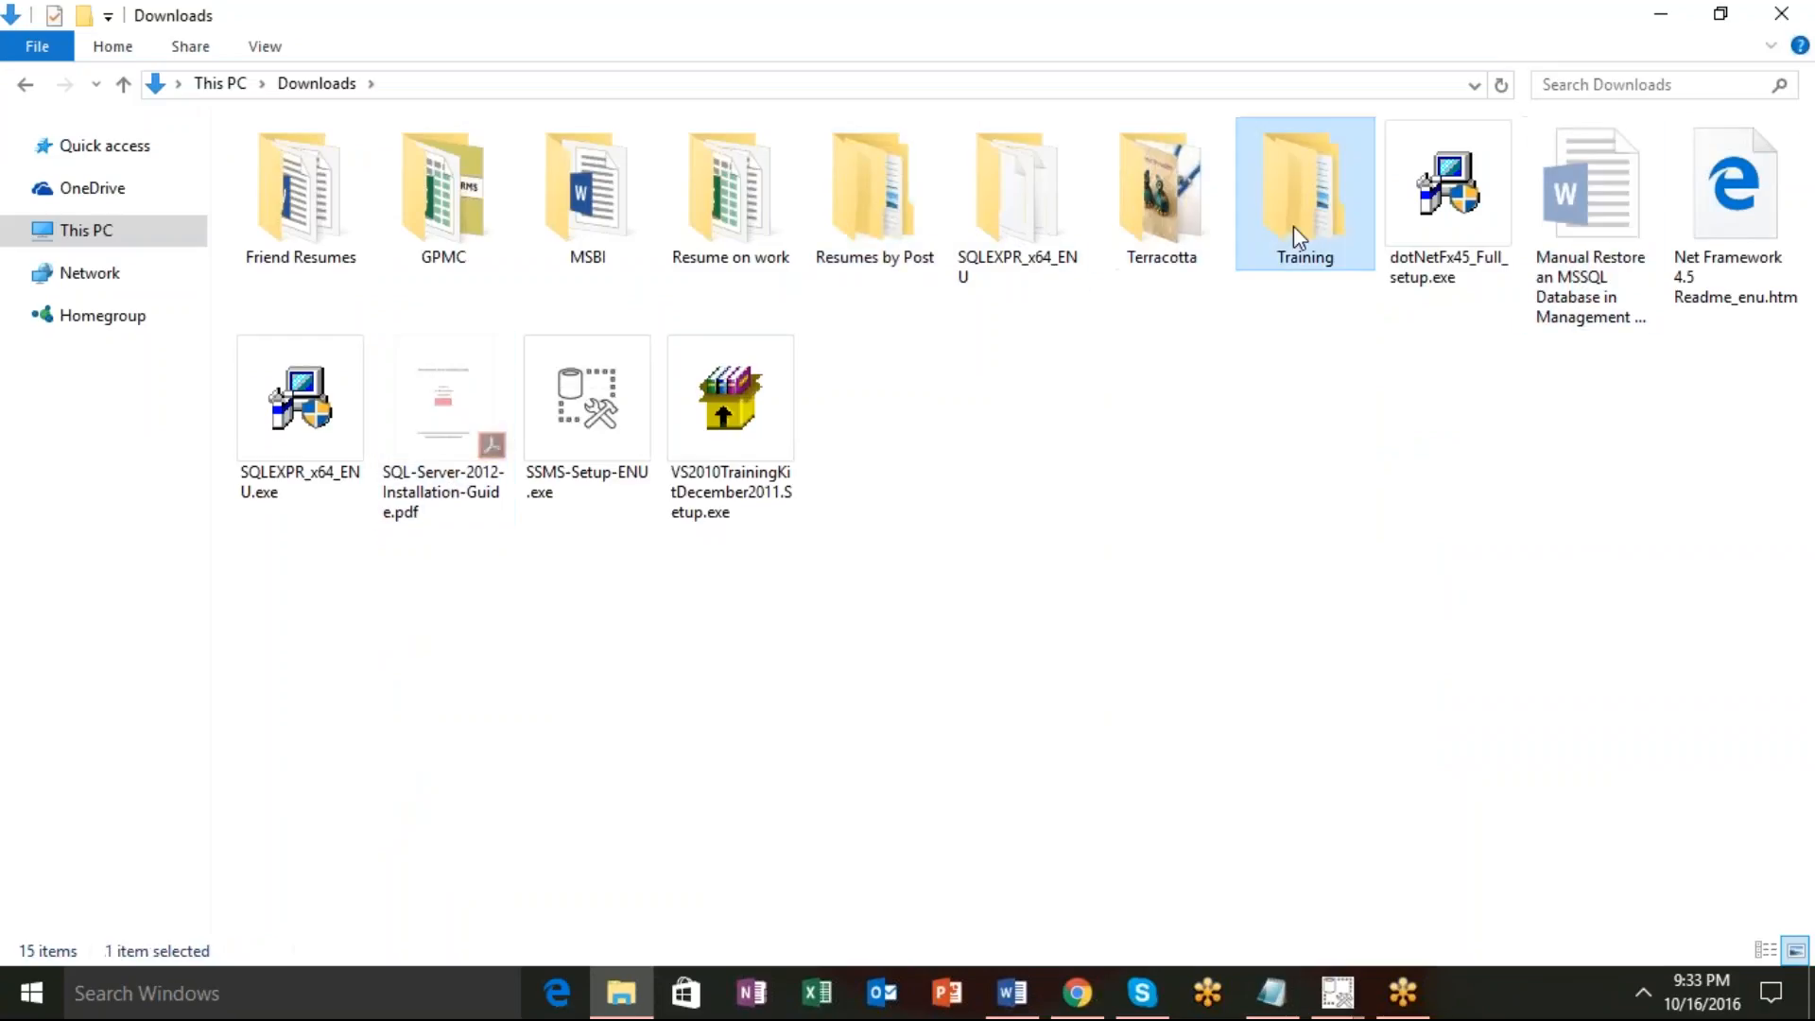
double_click(346, 201)
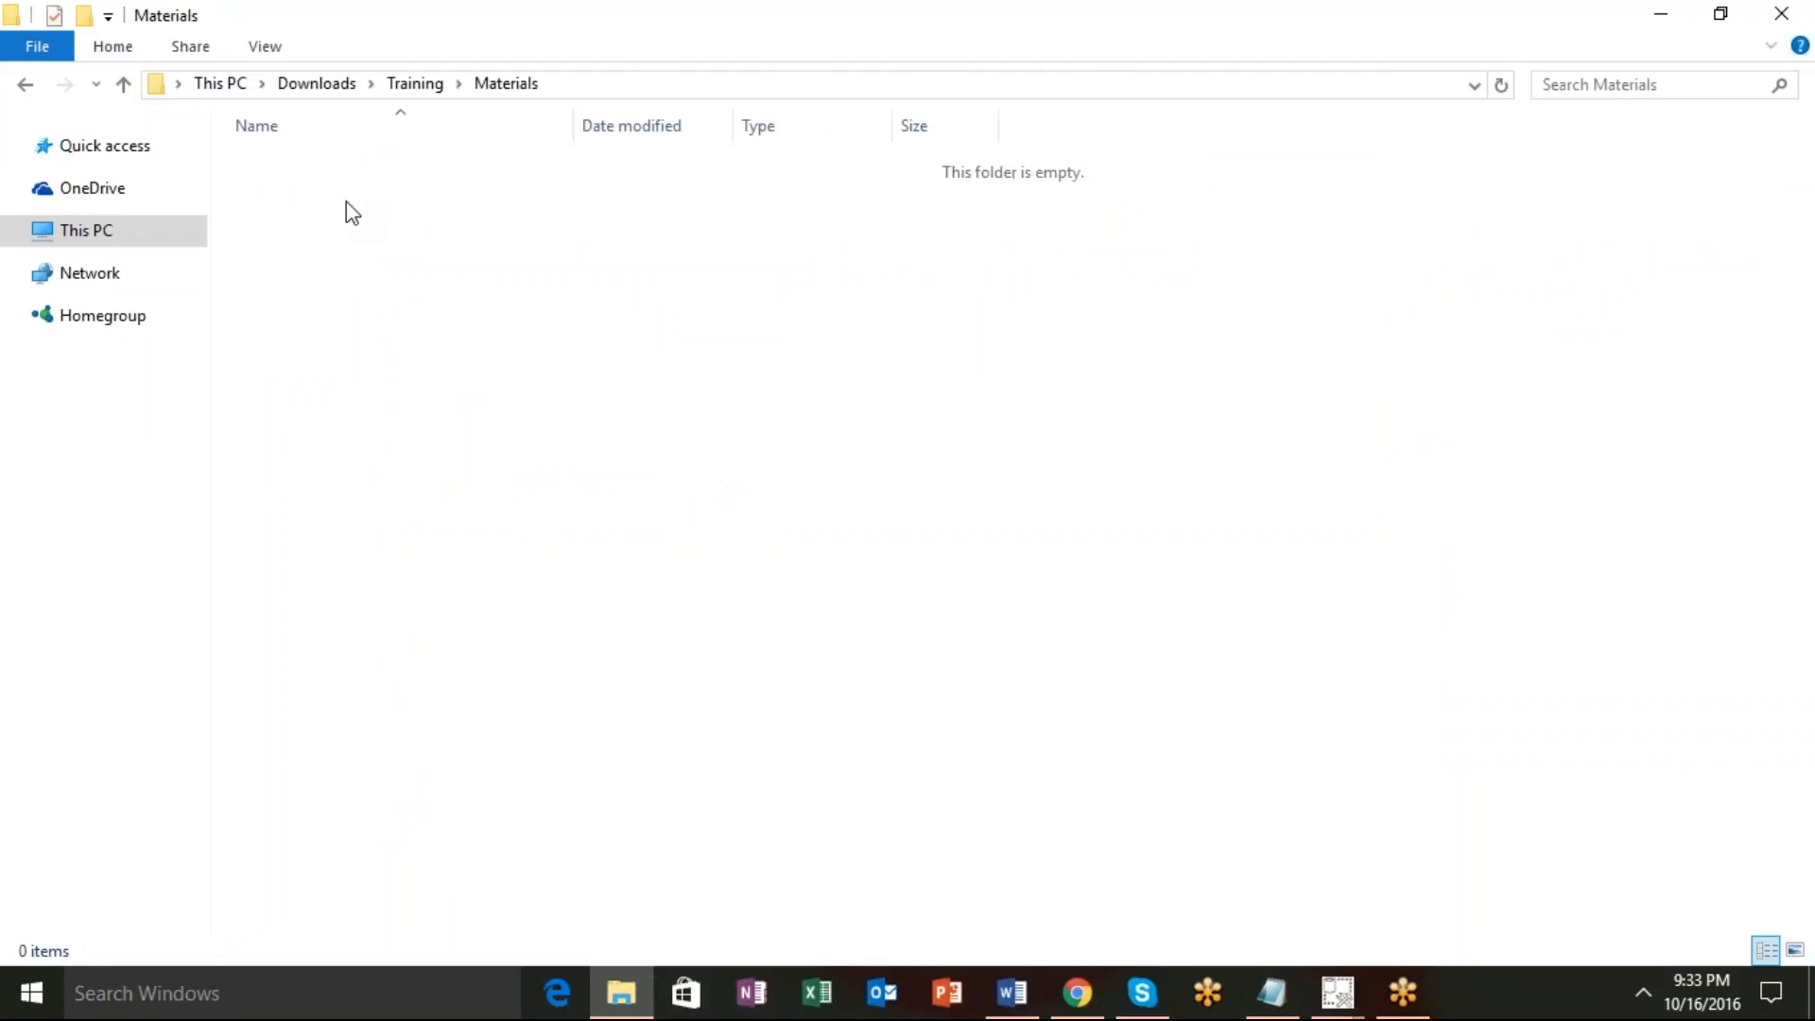
key(ctrl+v)
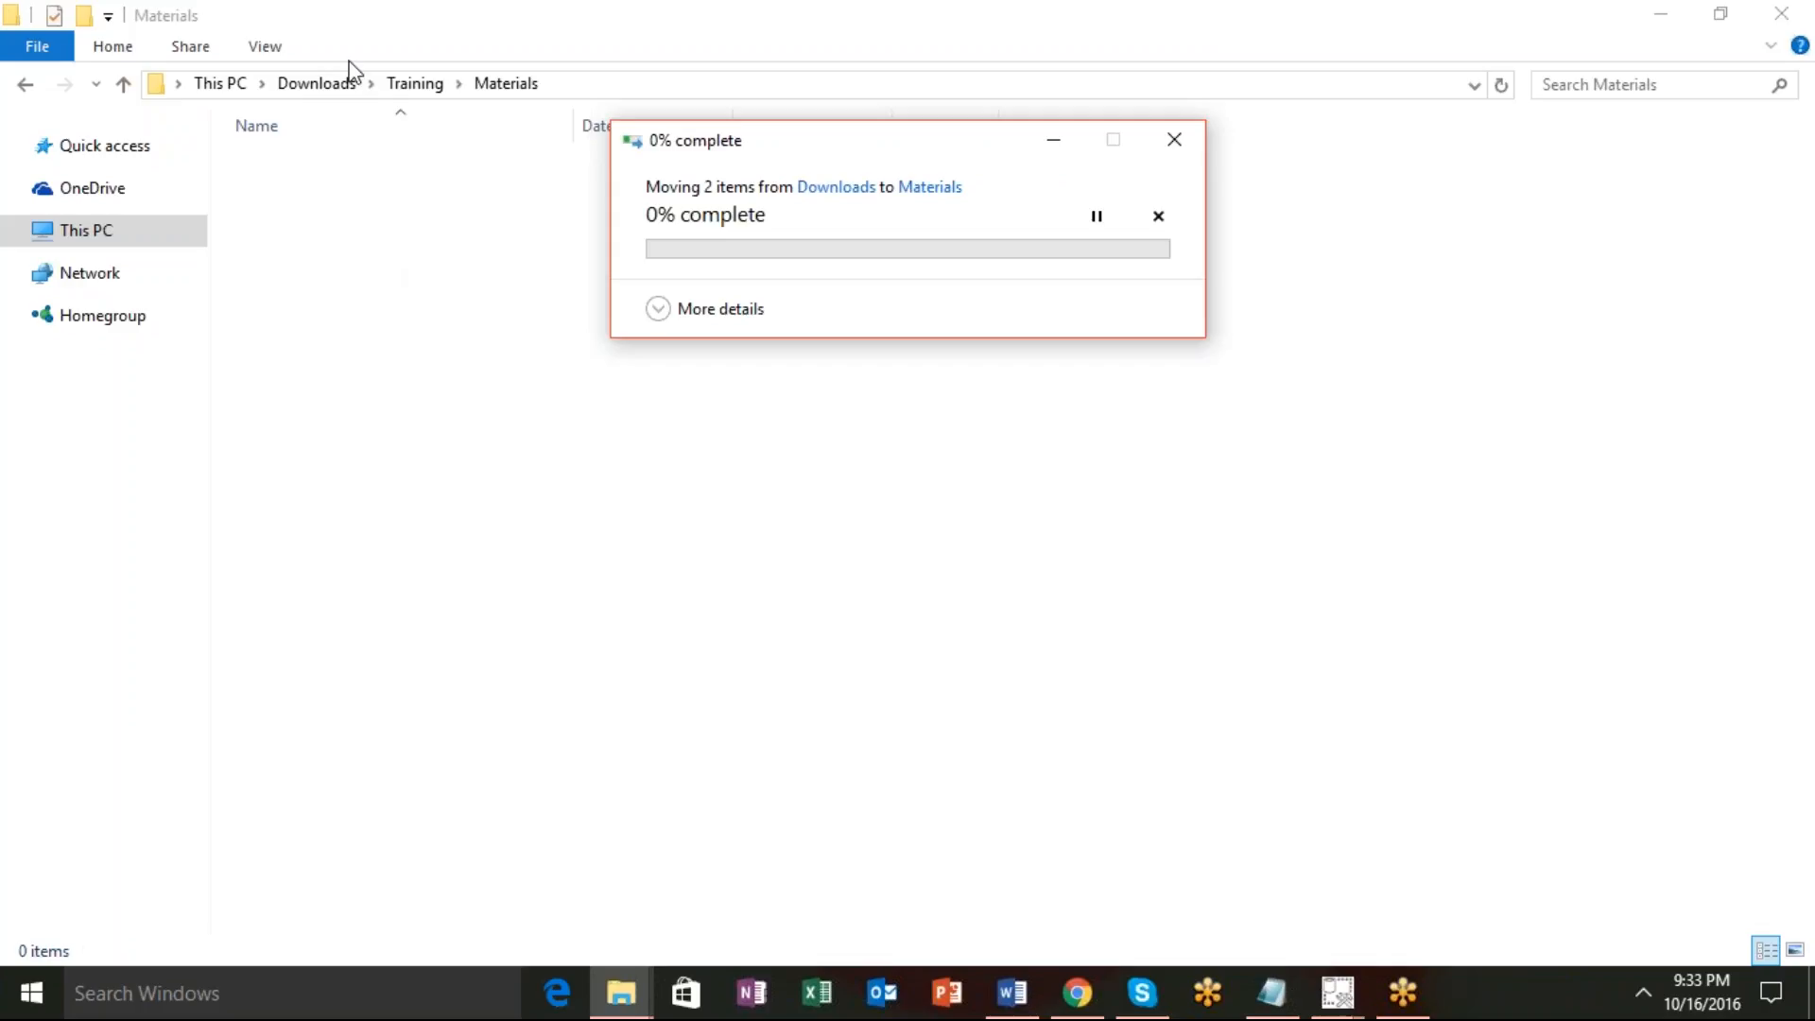
click(419, 85)
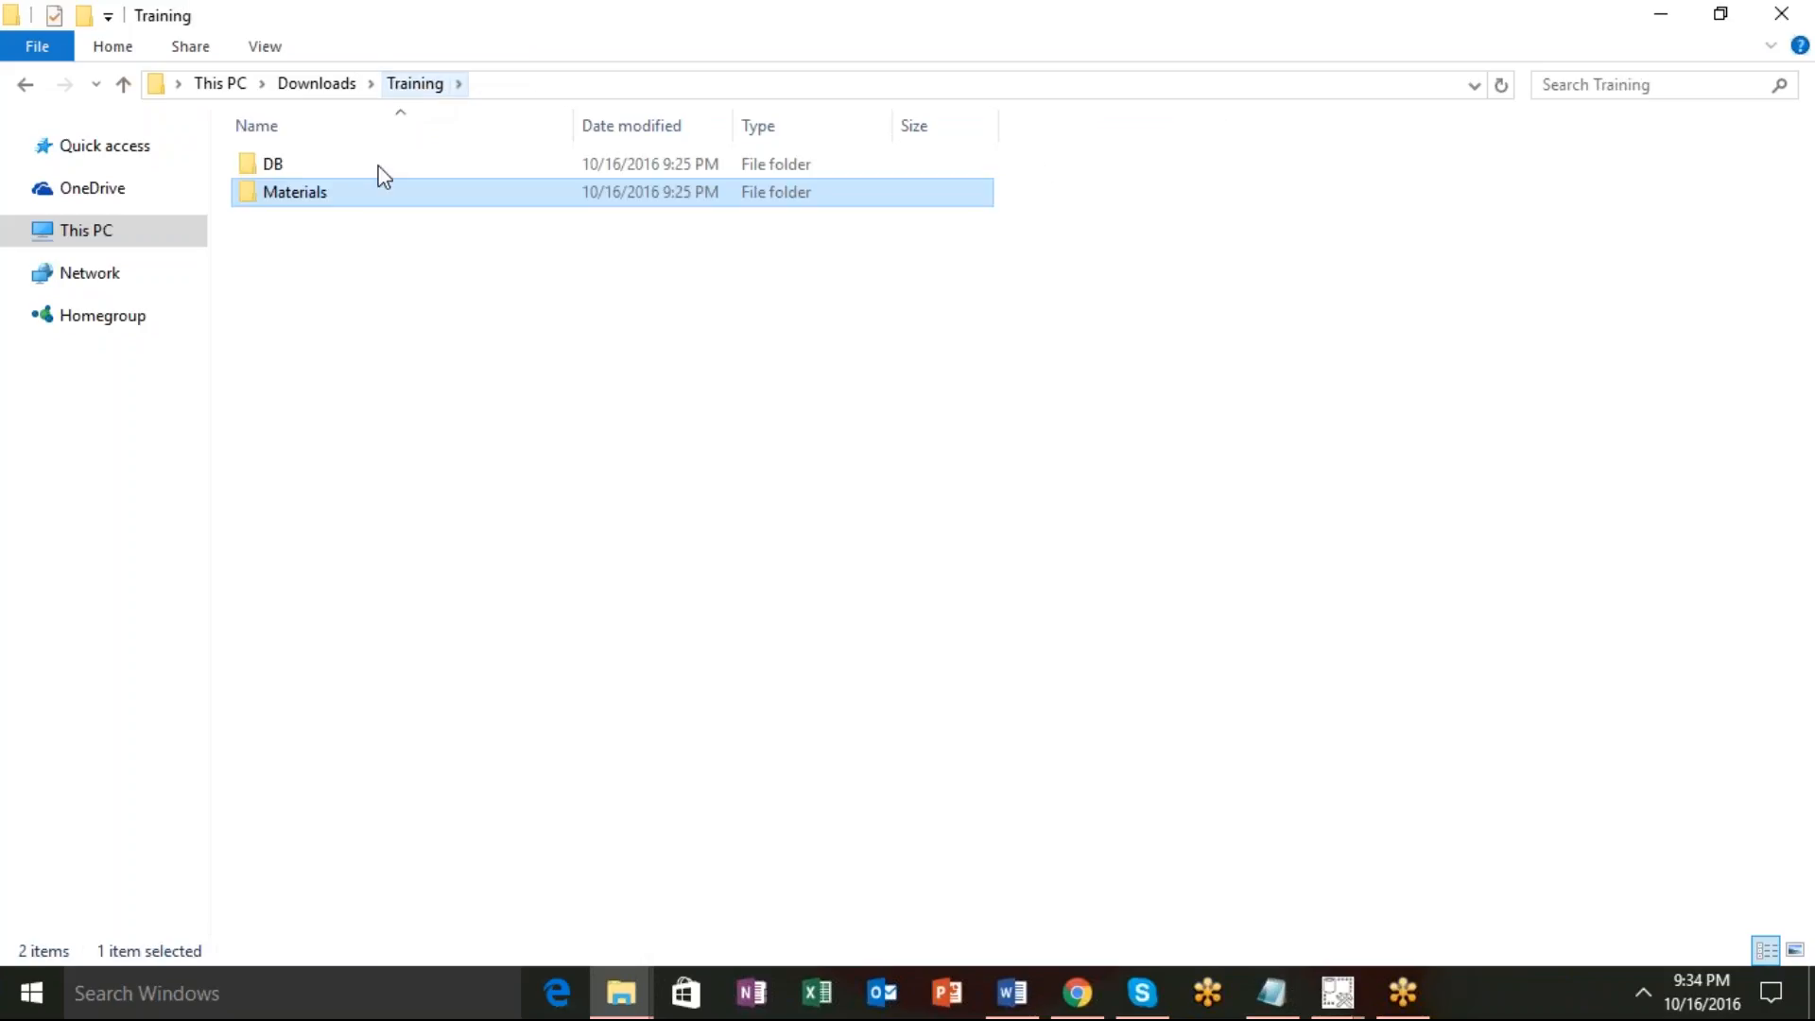
double_click(377, 192)
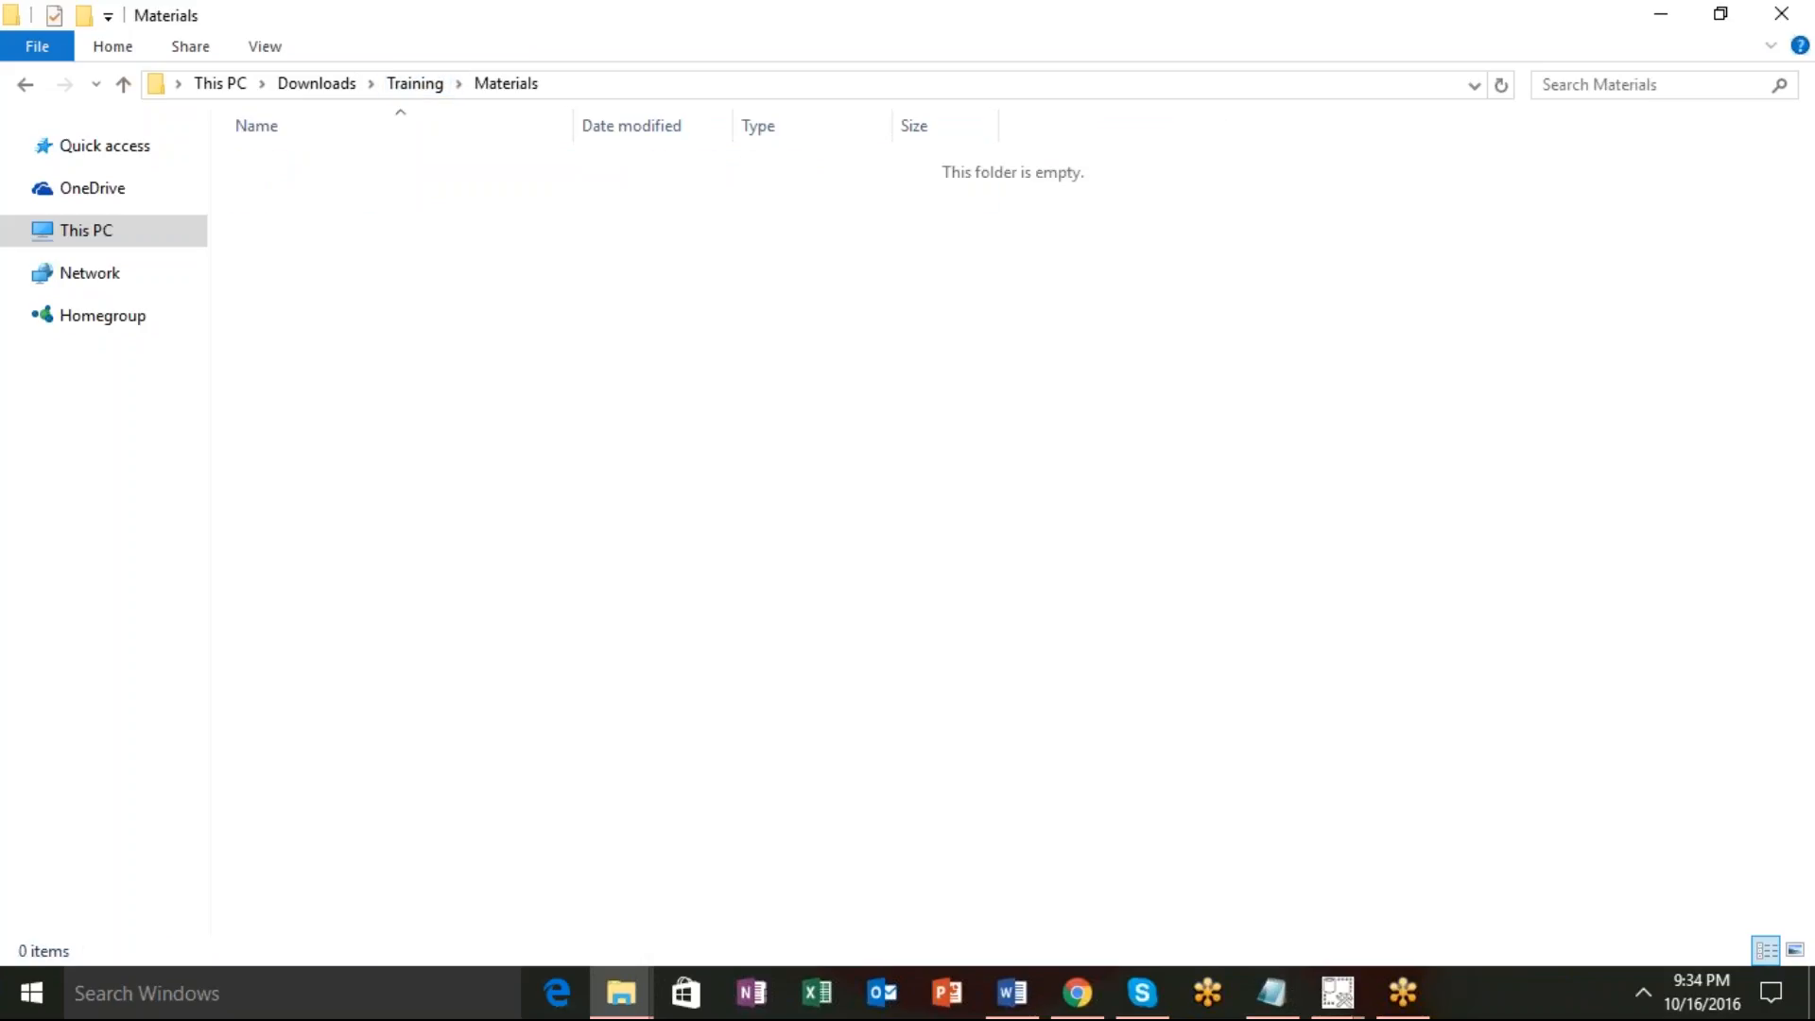
Back in Downloads, open 'Manual Restore an MSSQL Database in Management Studio.docx'.
click(416, 85)
click(301, 85)
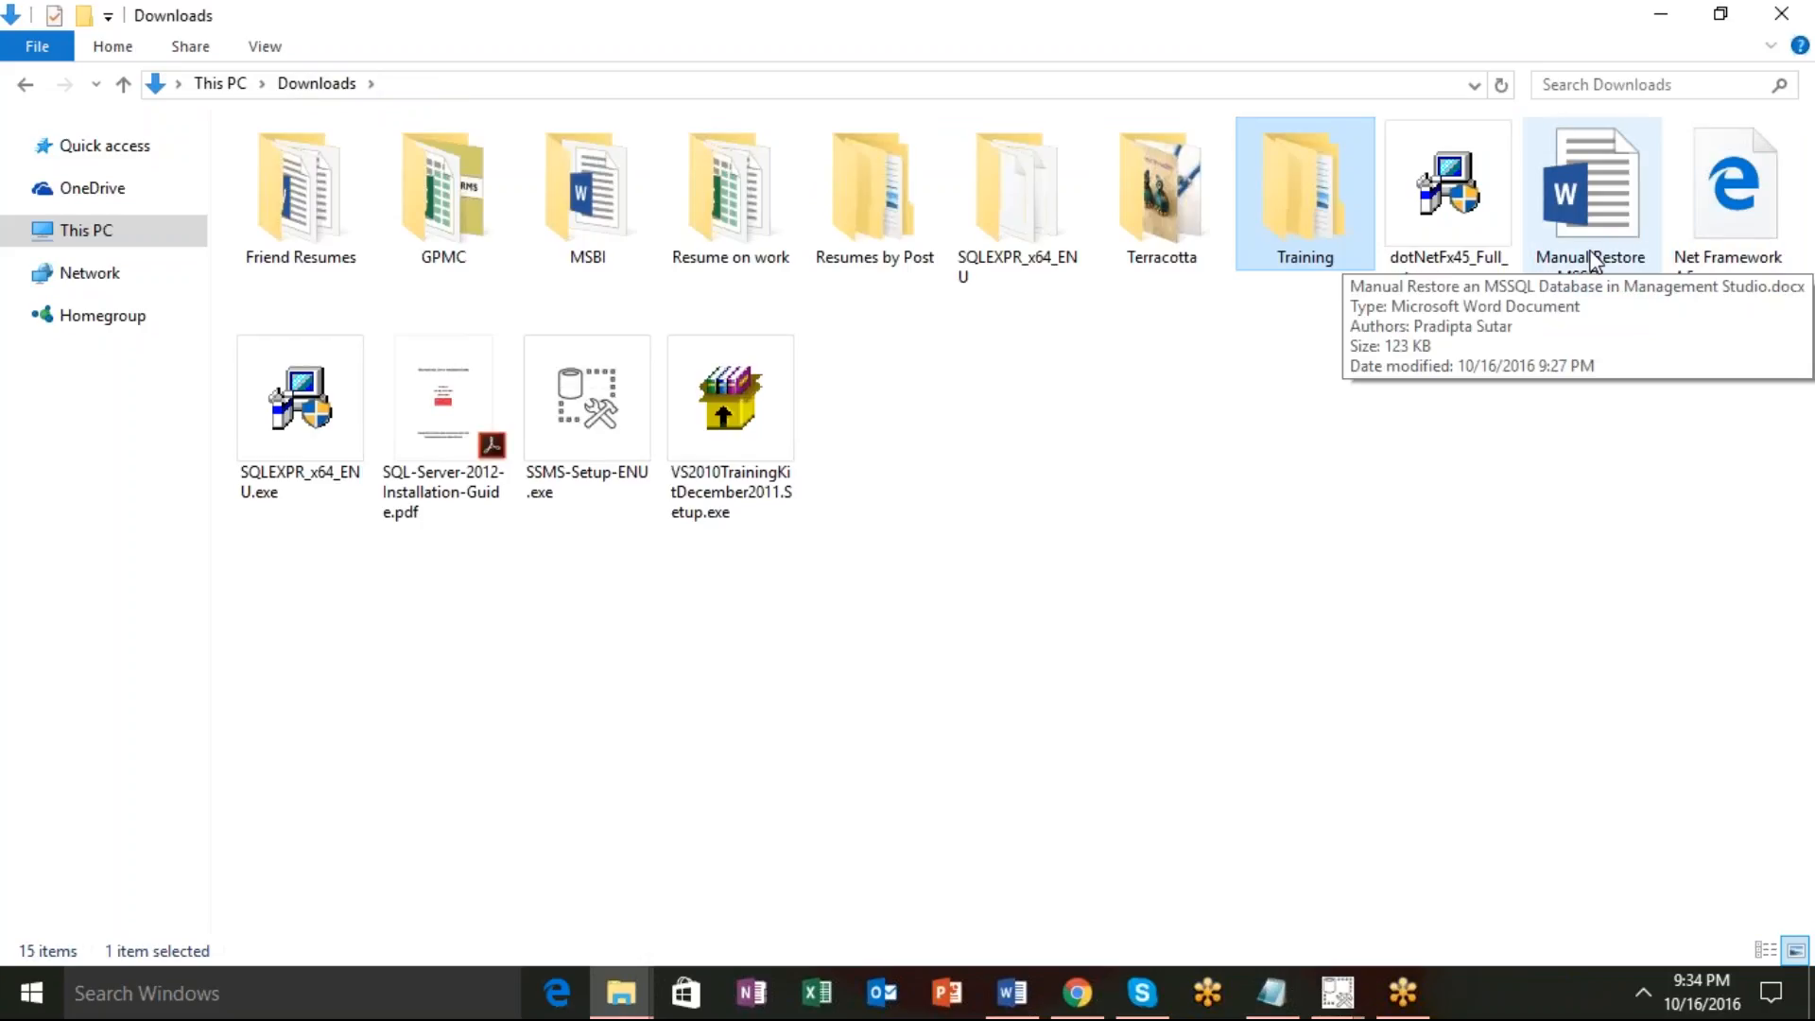
click(1584, 286)
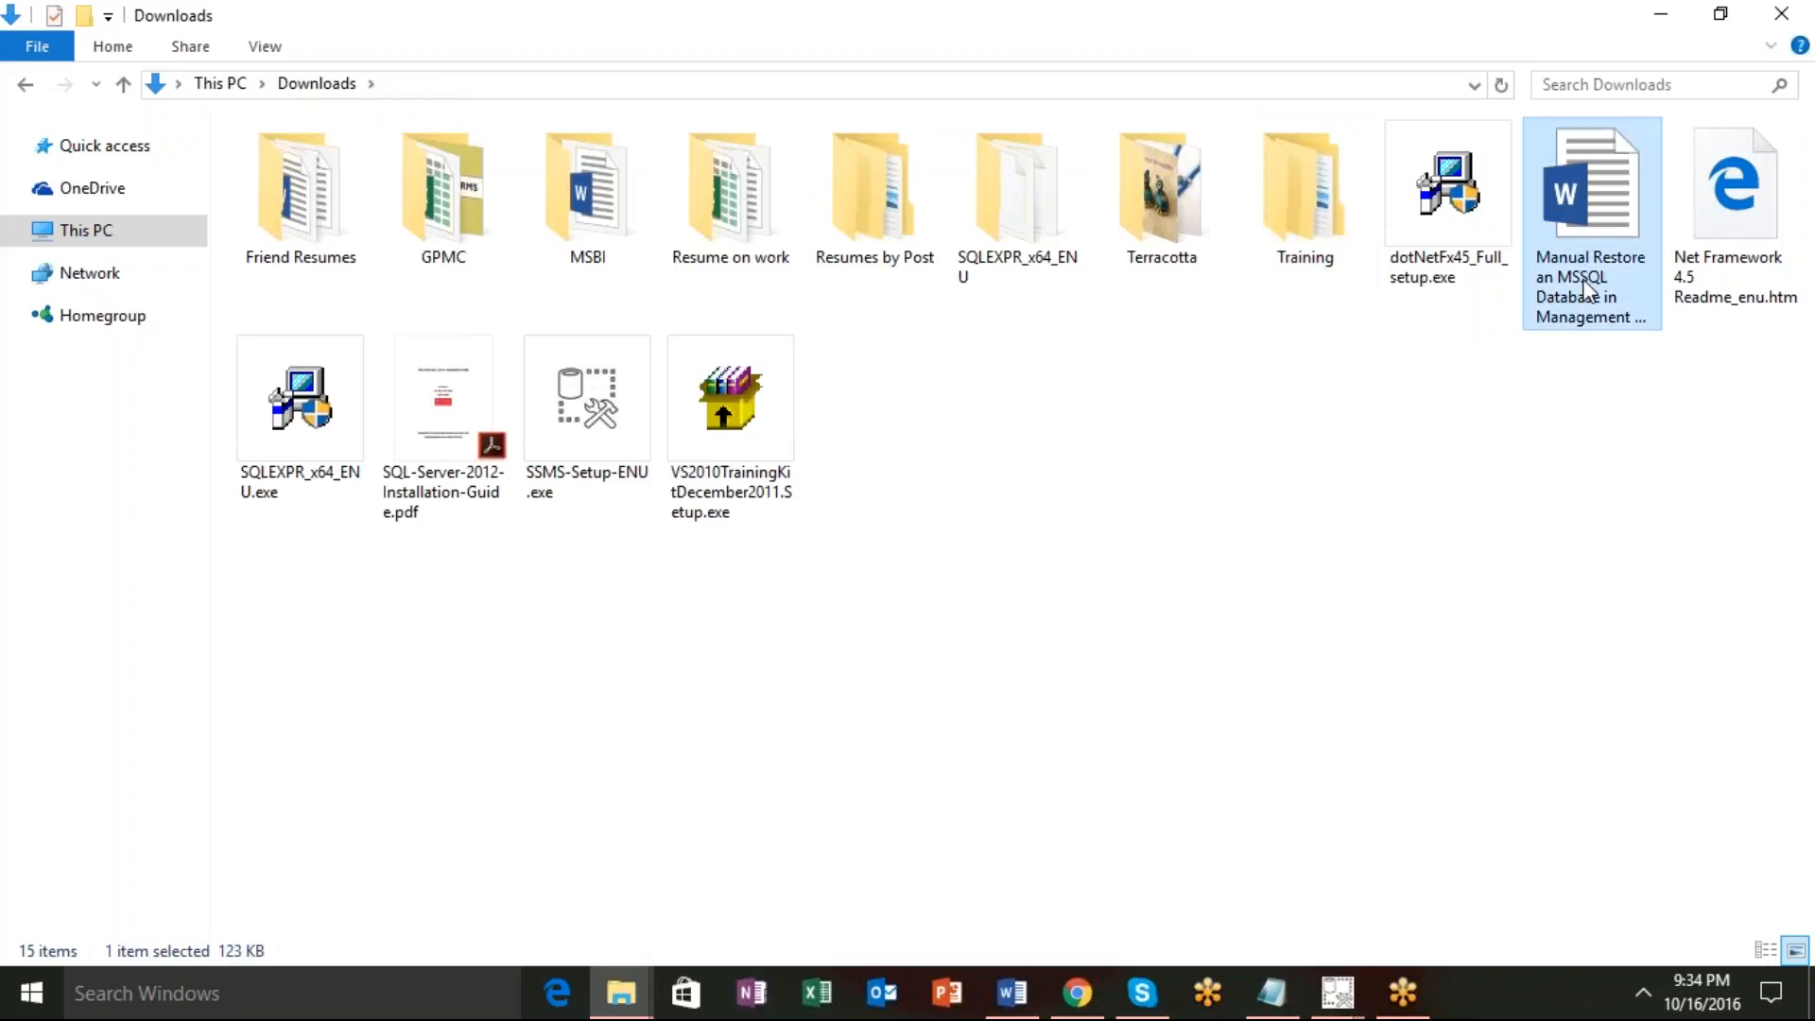
double_click(1584, 286)
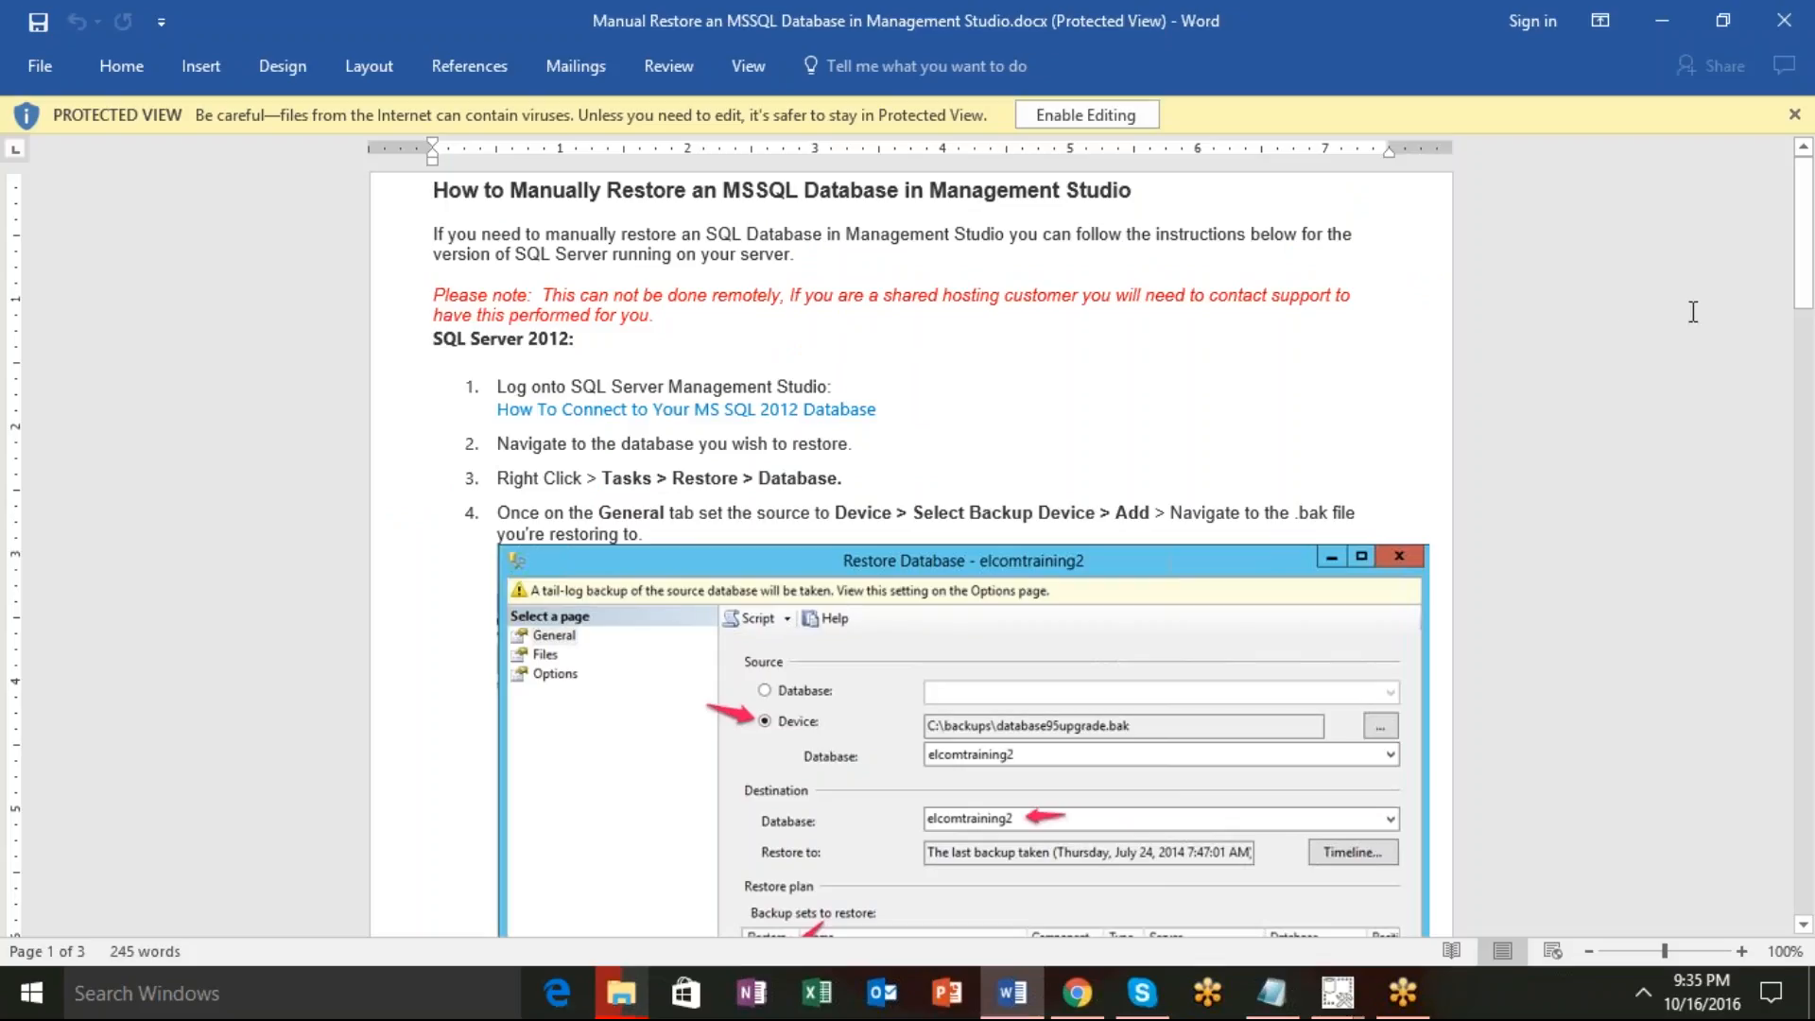
Enable editing on the restore guide so it leaves Protected View.
click(1049, 115)
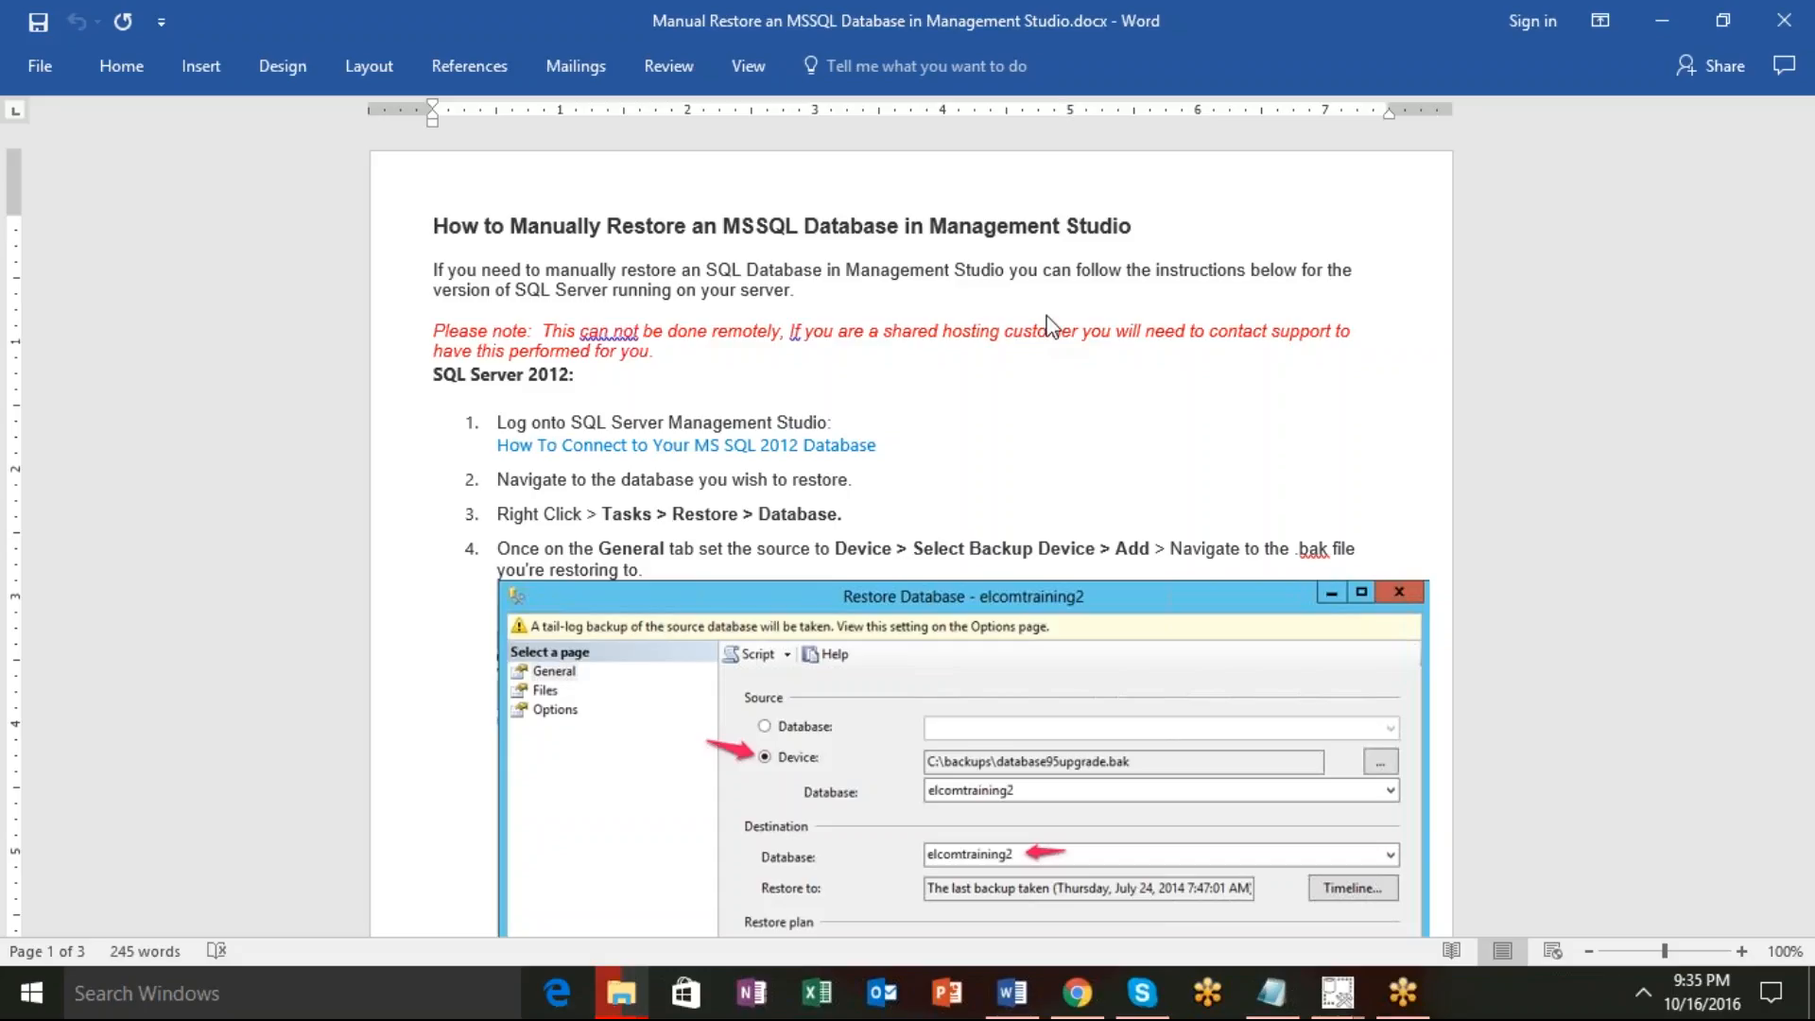
scroll(1047, 326, down, 10)
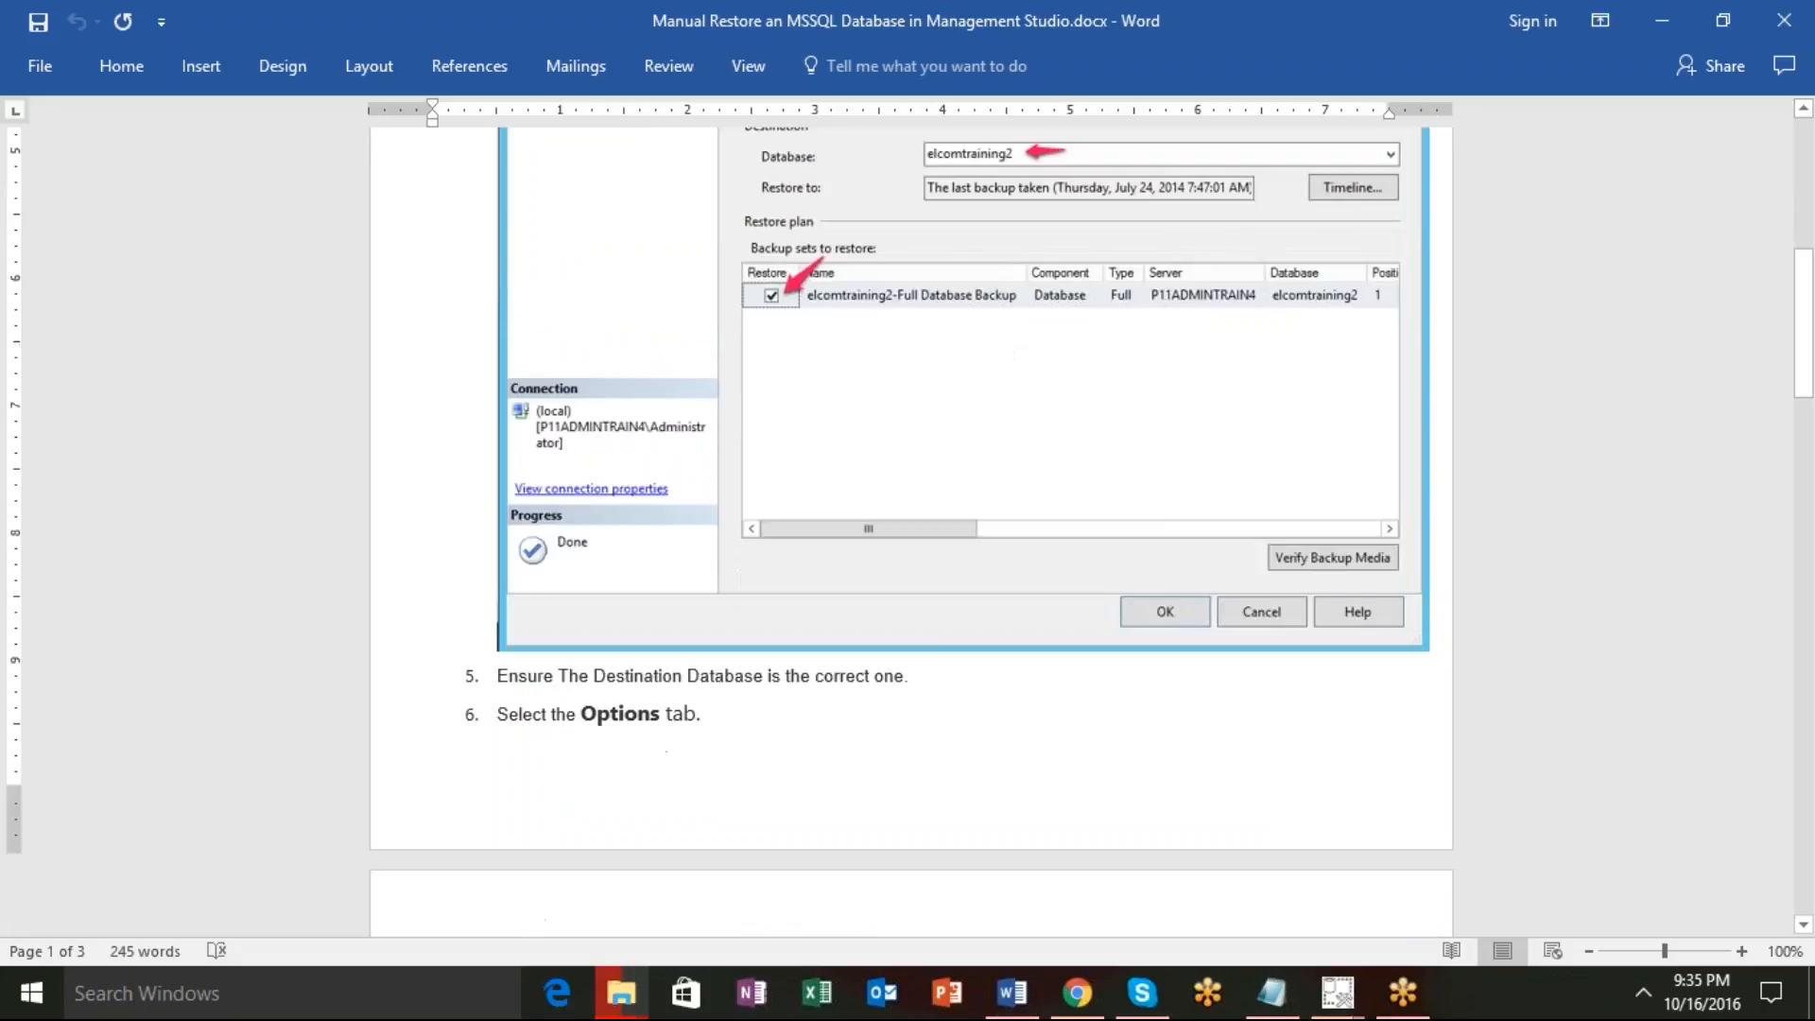
scroll(911, 531, down, 5)
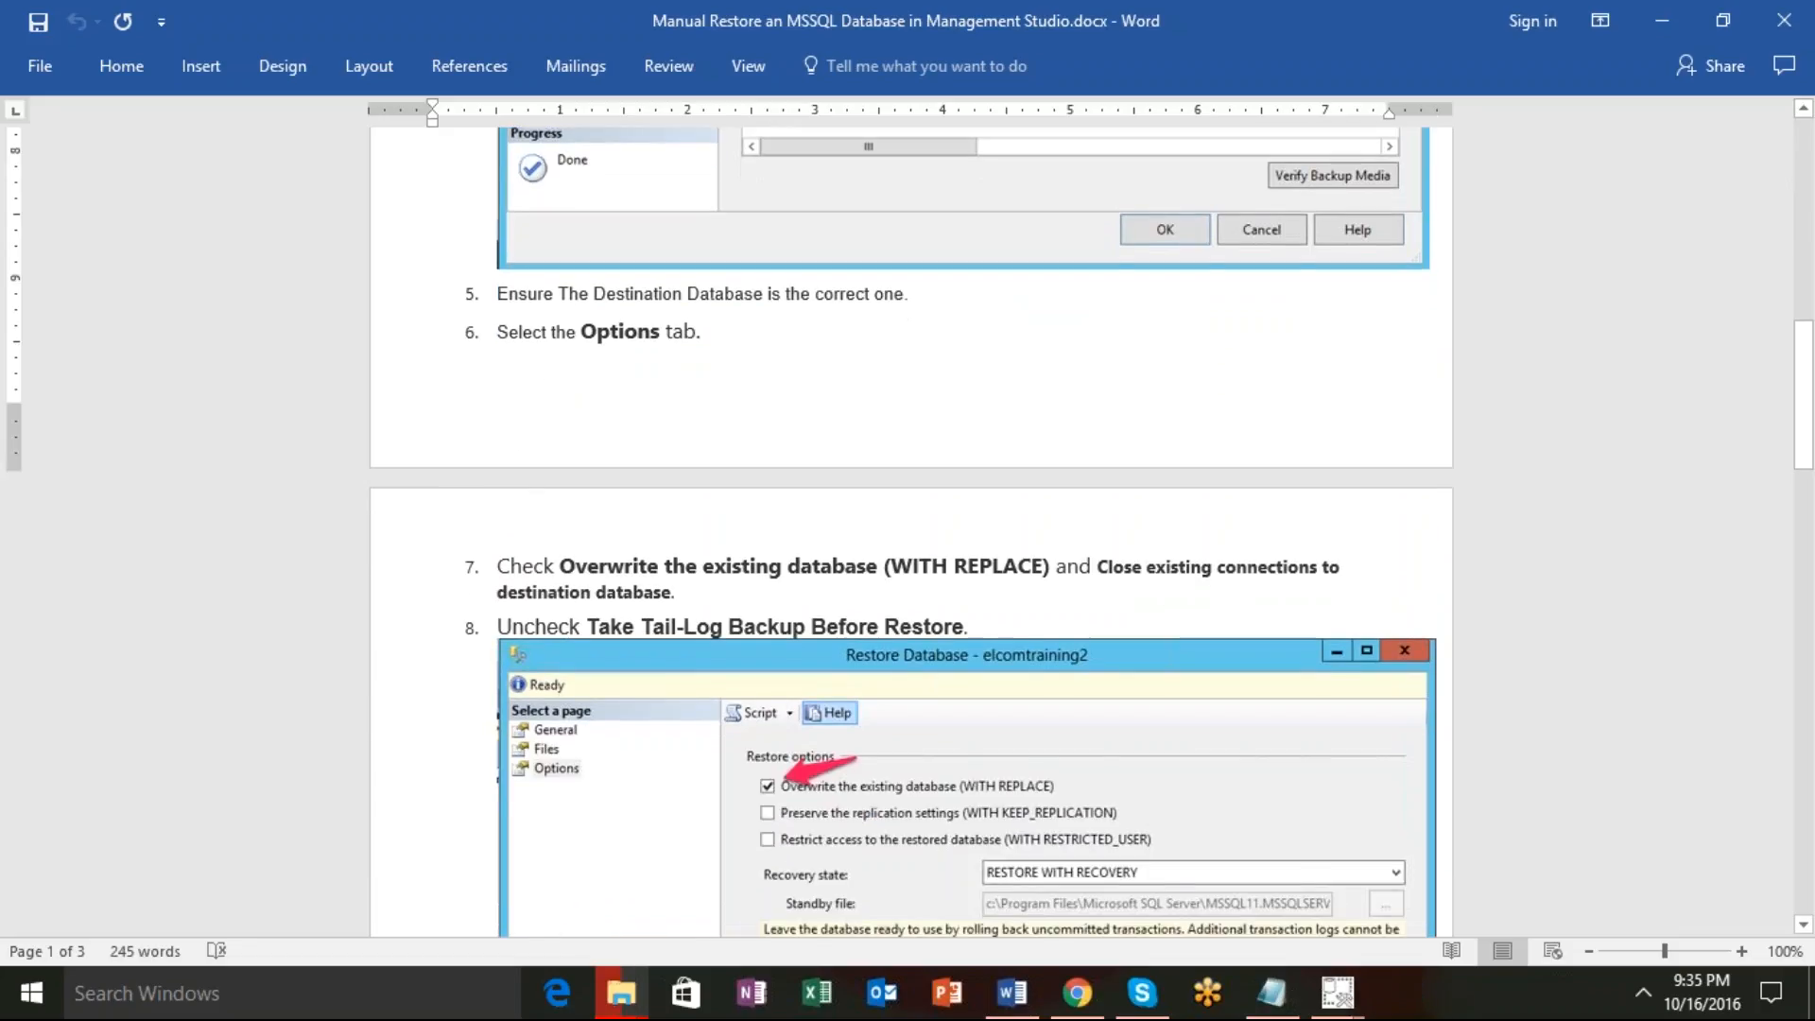
scroll(910, 531, down, 2)
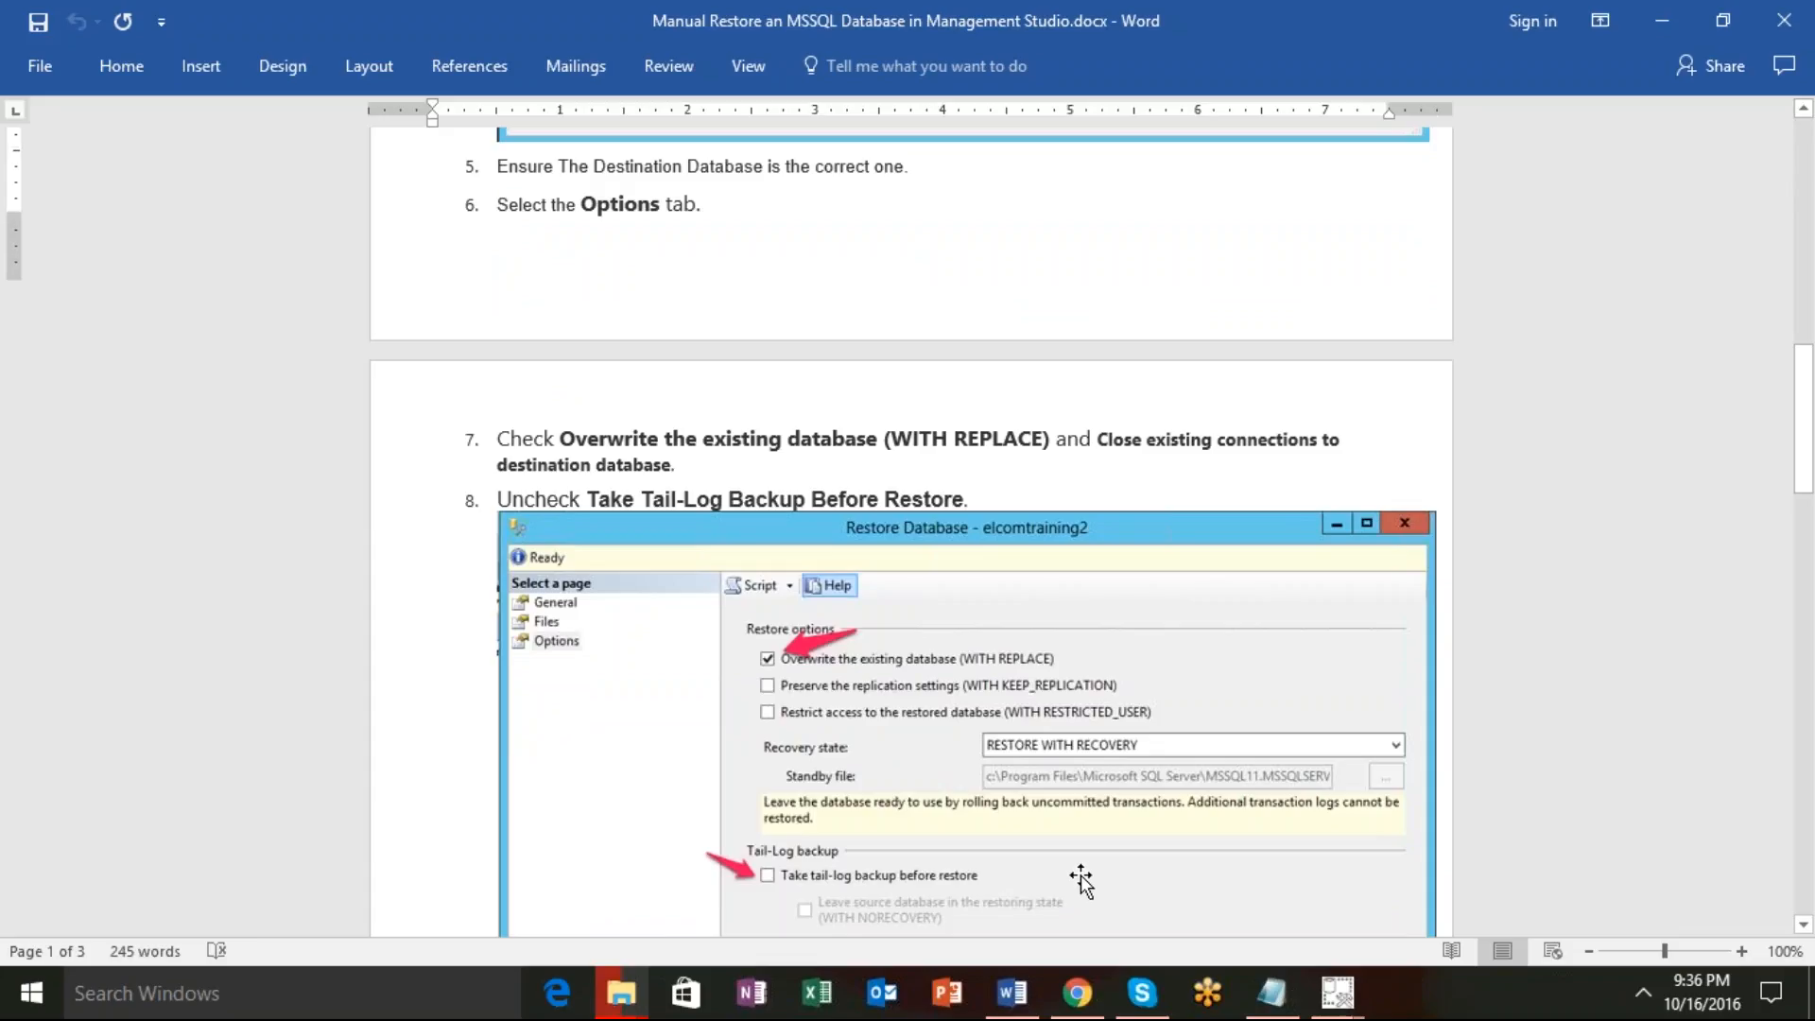
scroll(1082, 879, up, 3)
scroll(1082, 879, up, 1)
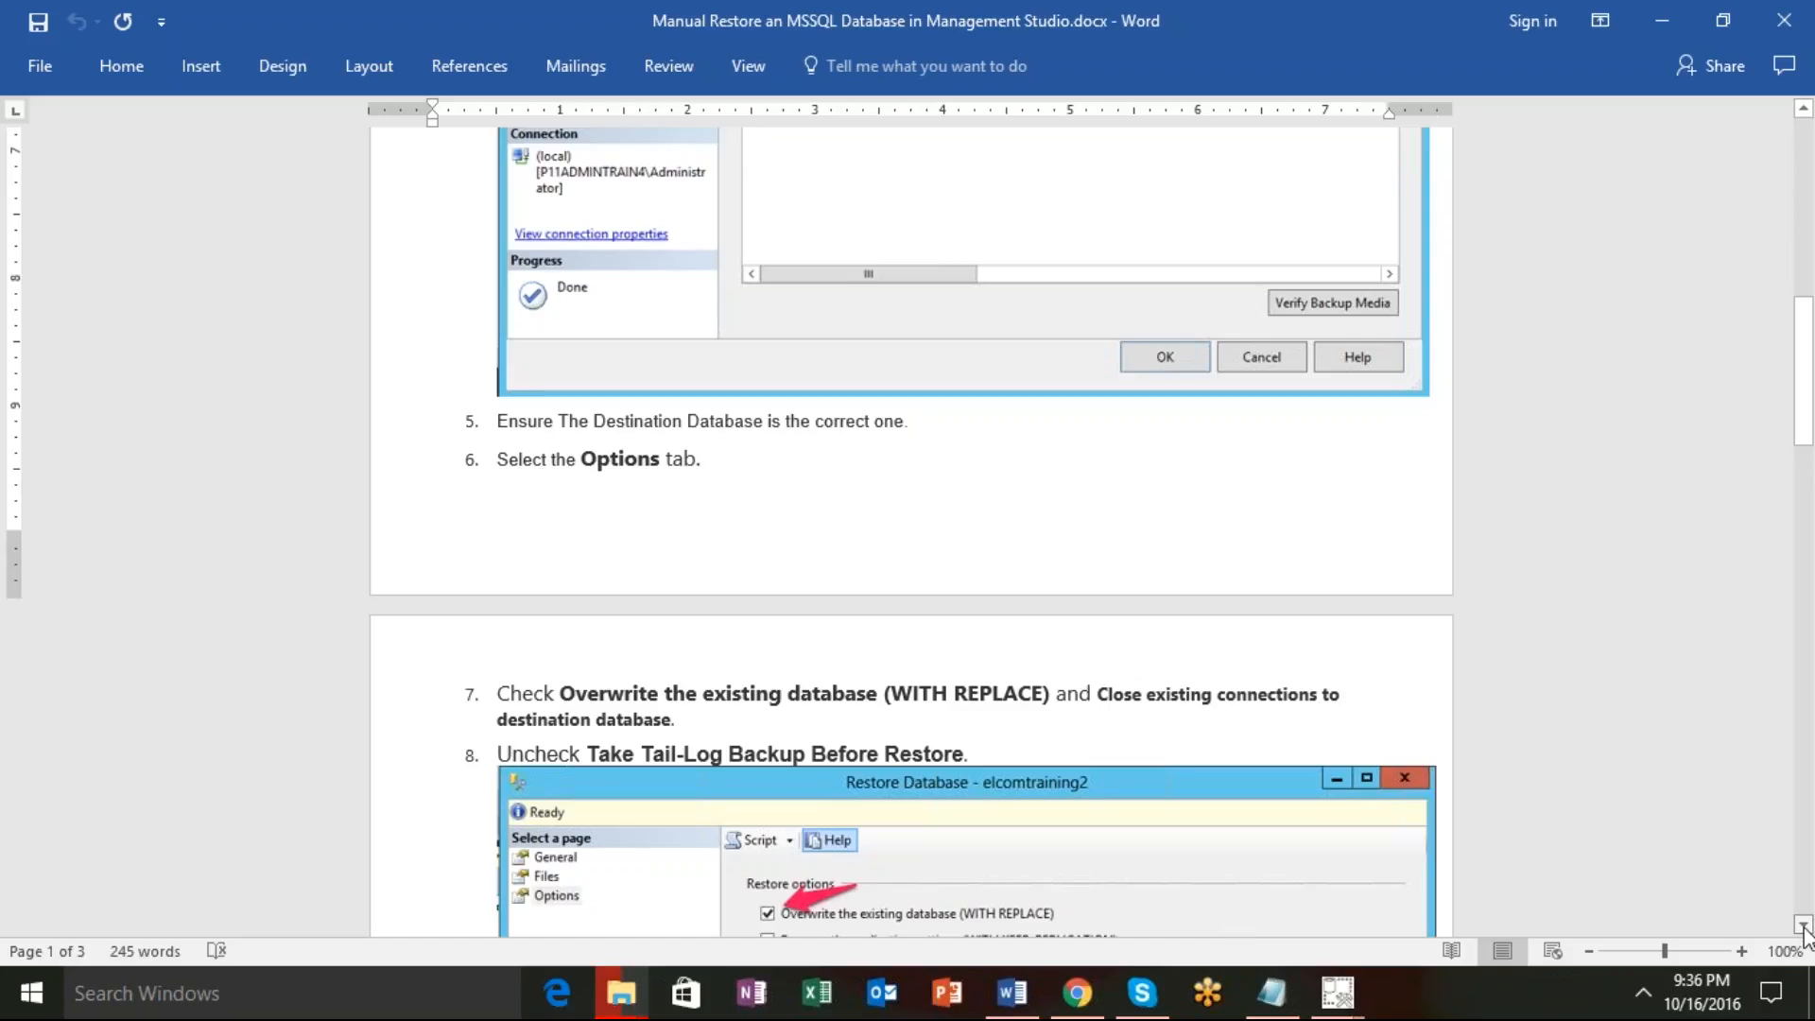
drag(1804, 931, 1804, 931)
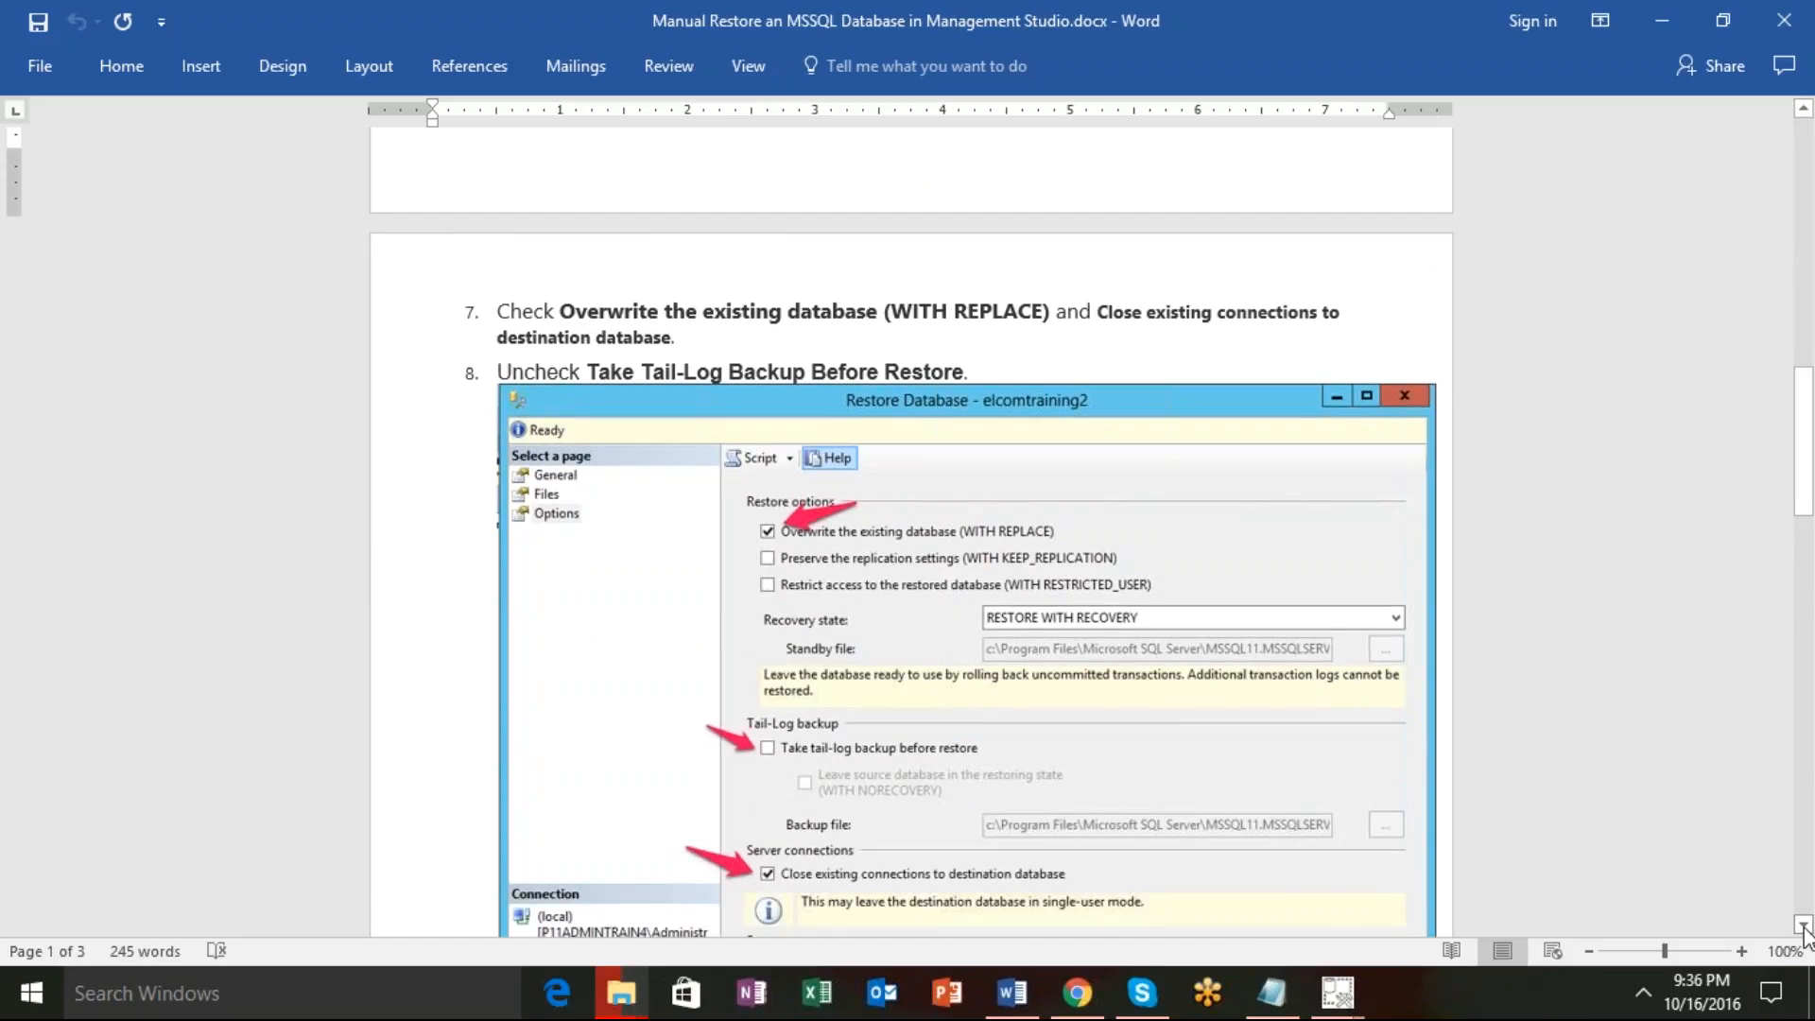
click(1804, 931)
click(1804, 931)
click(1804, 931)
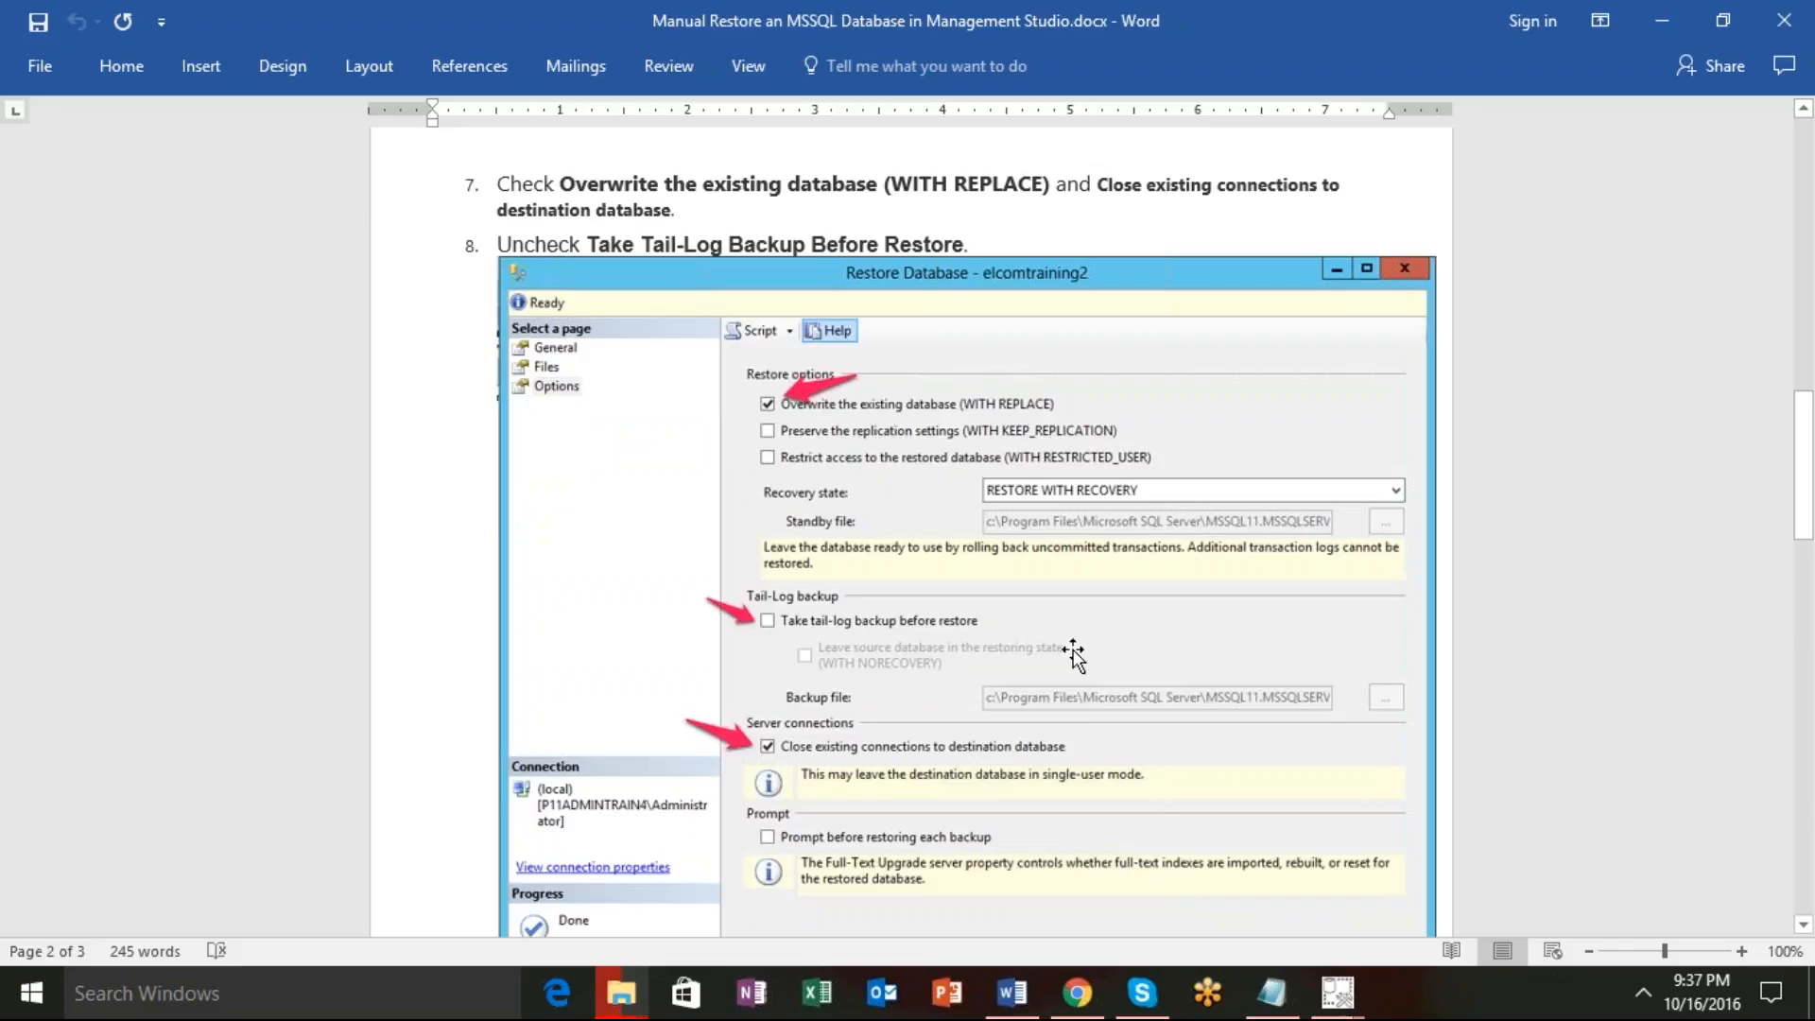
mouse_move(1342, 1012)
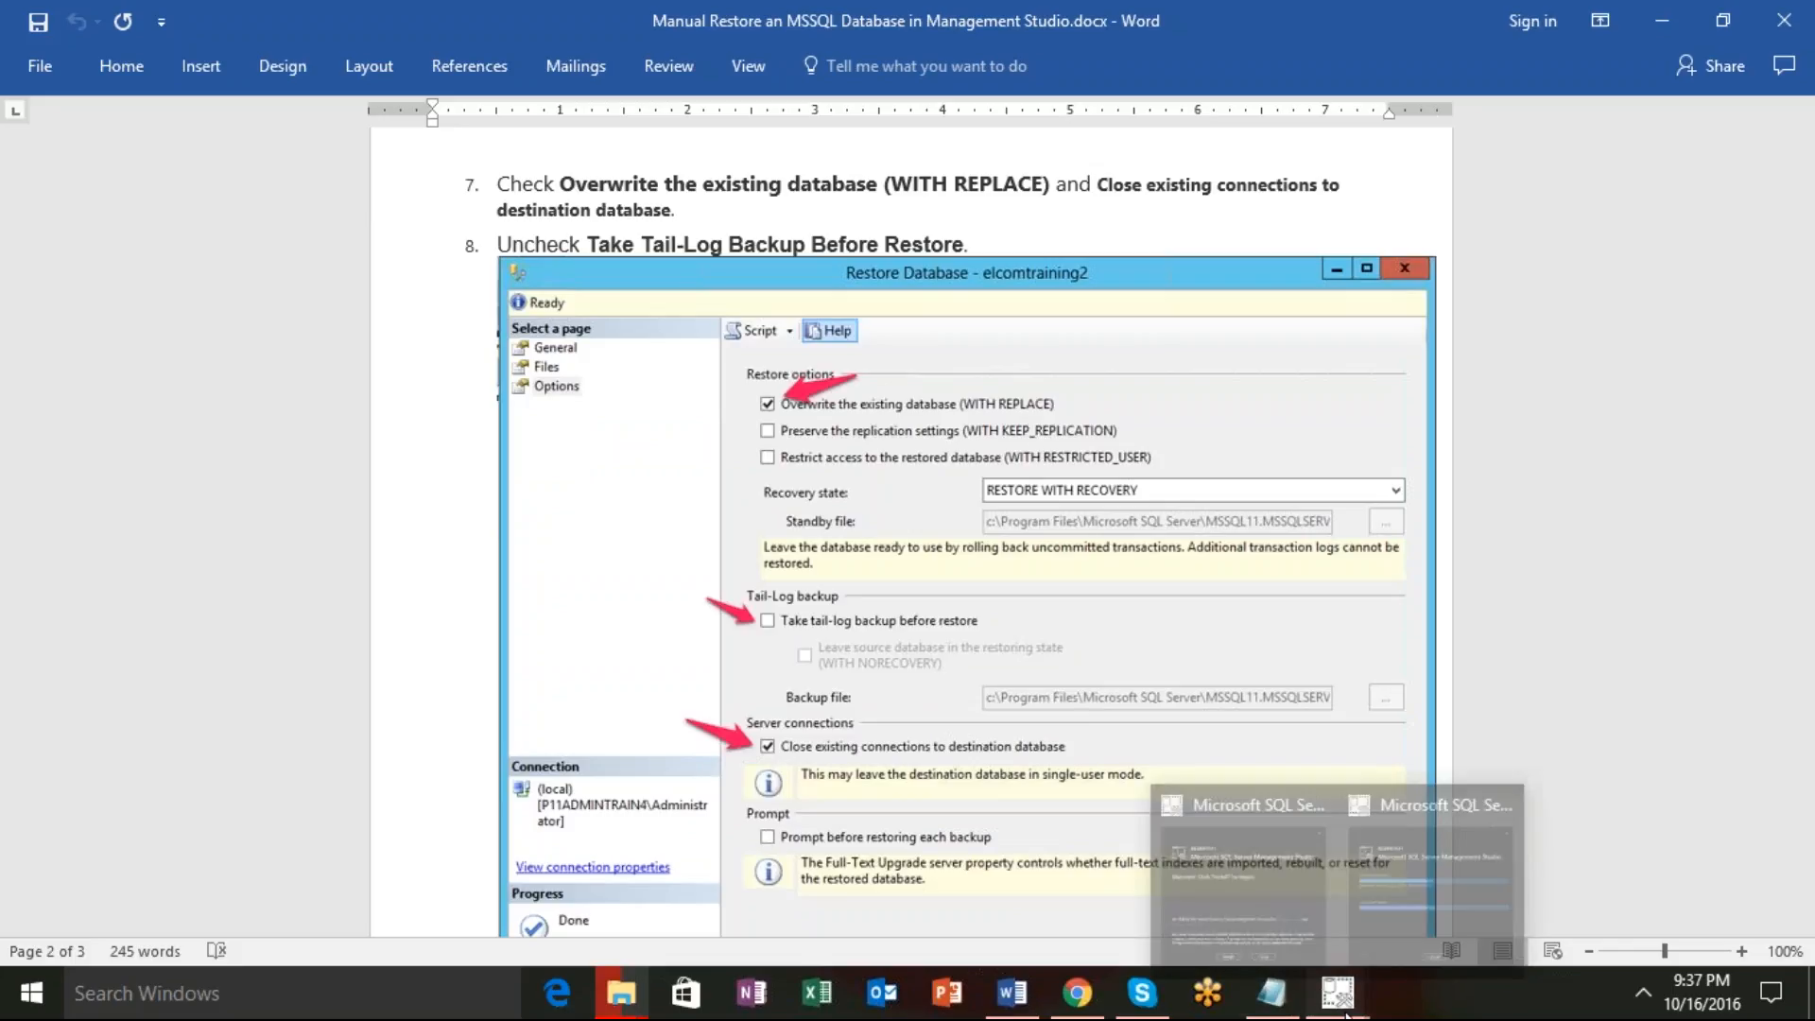
Bring the SSMS 16.4.1 installer forward, showing the Visual Studio 2015 Shell (Isolated) installing at about halfway.
click(1408, 940)
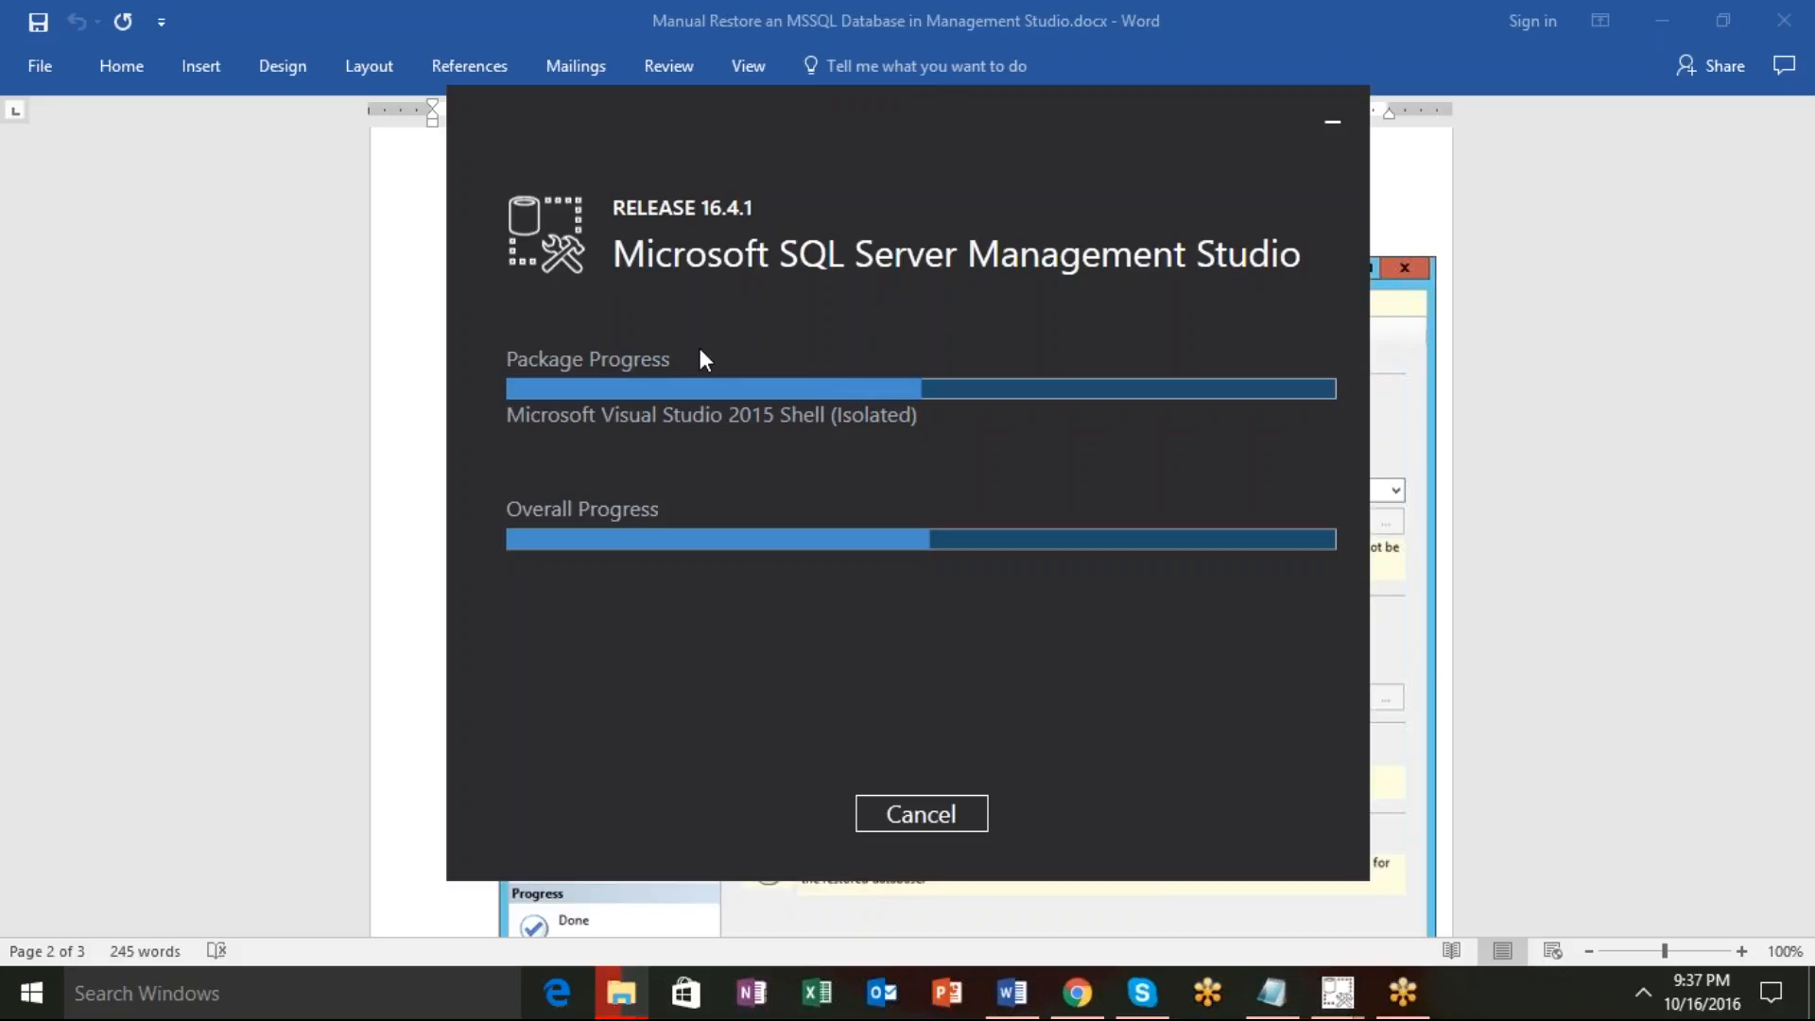
key(super)
click(949, 131)
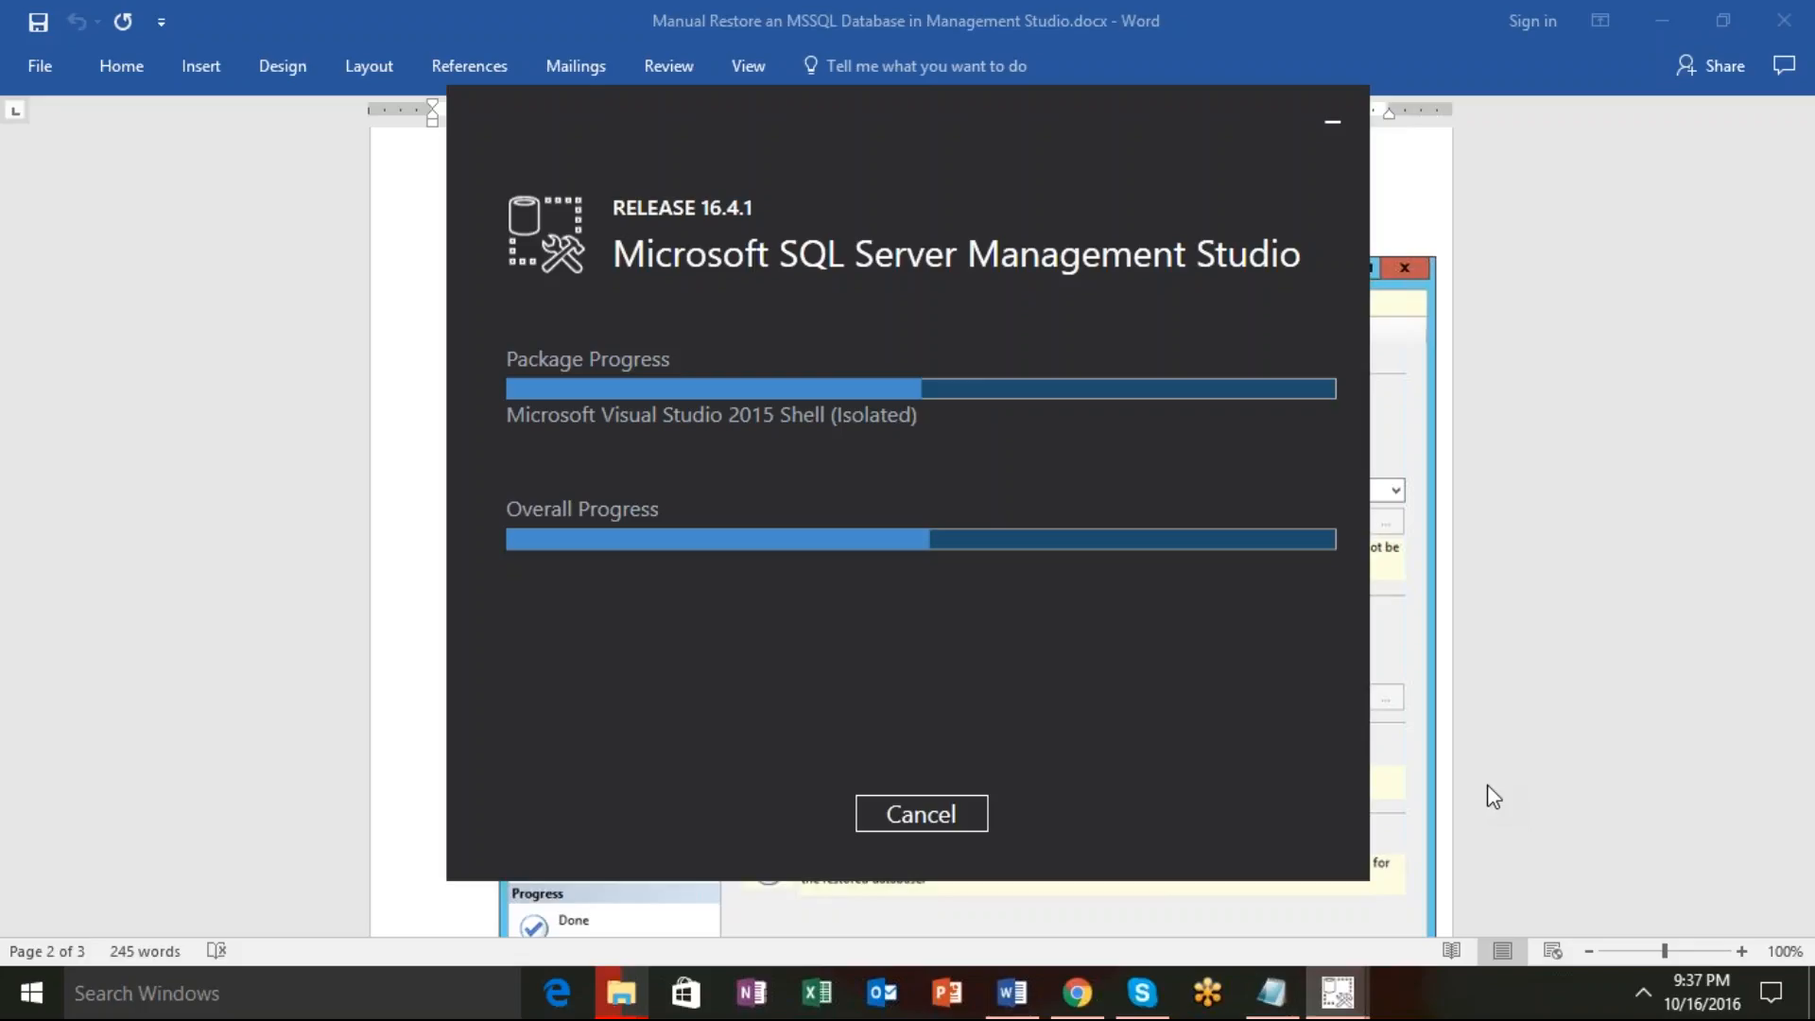
Put Word's restore guide back in front, showing steps 7 and 8 with the Restore Database options screenshot.
click(1483, 623)
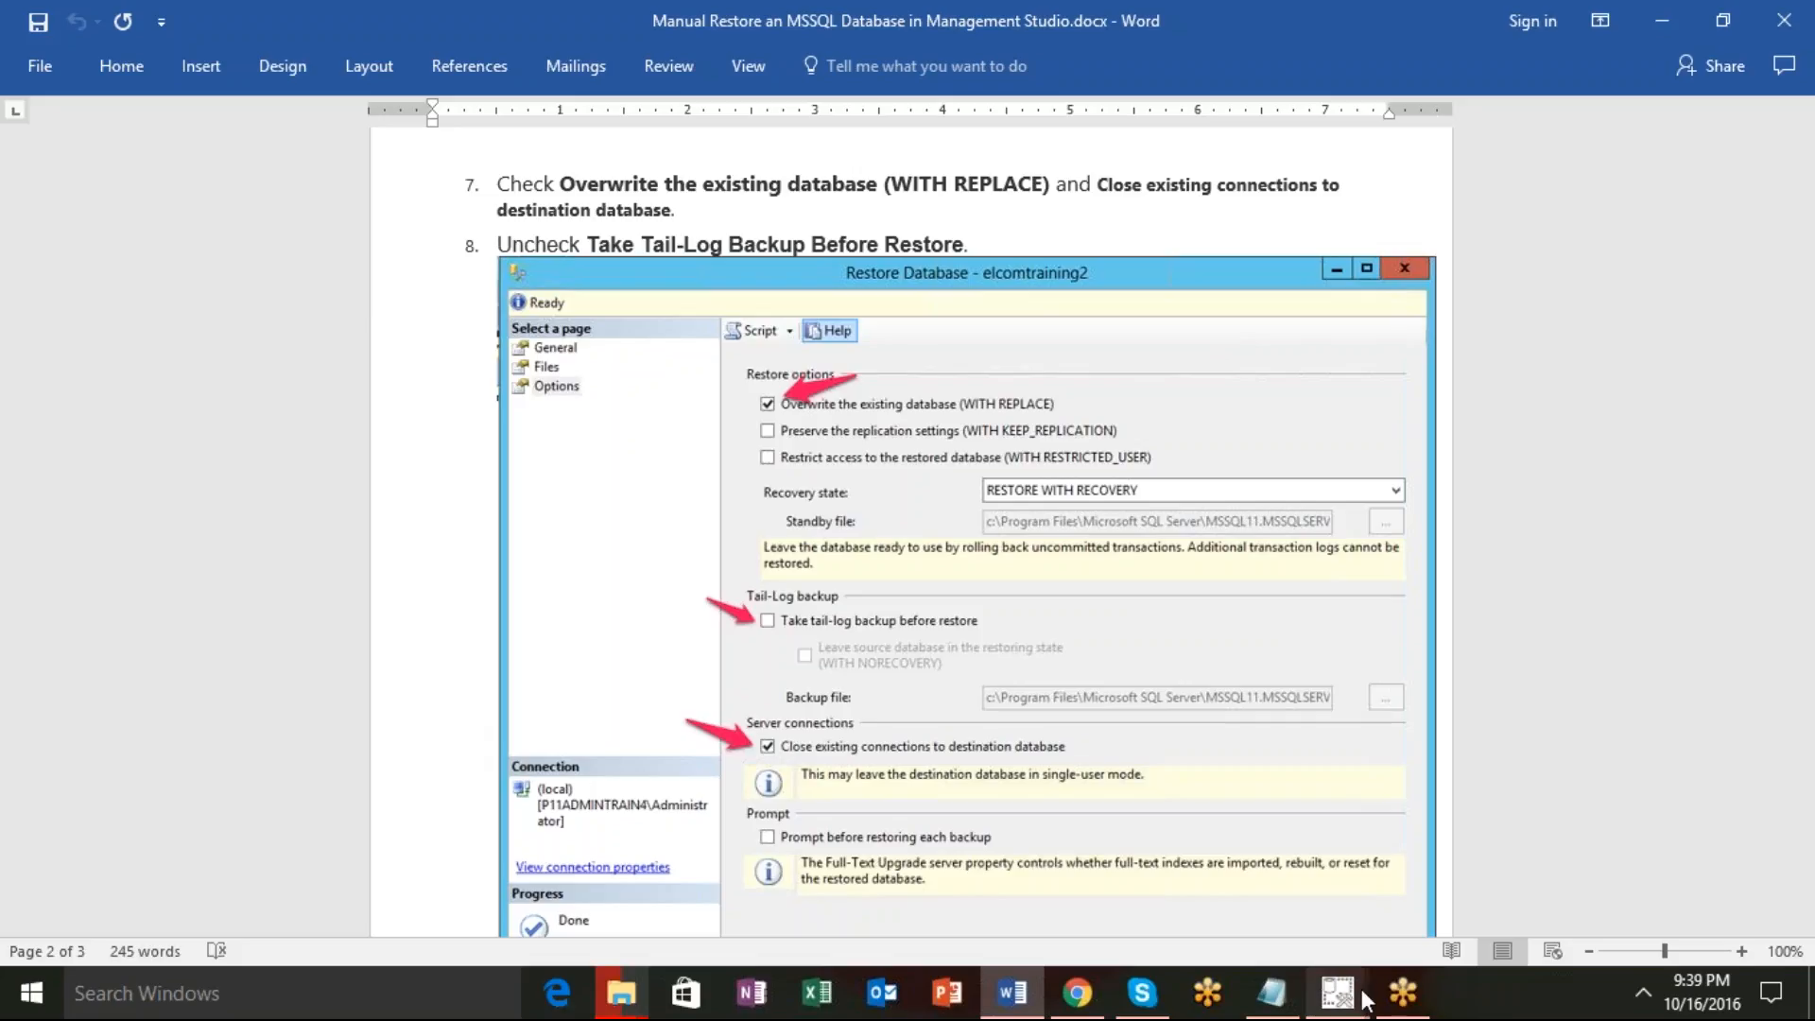
Check the SSMS installer's progress, then return Word's restore guide to the front at steps 7 and 8.
mouse_move(1361, 1000)
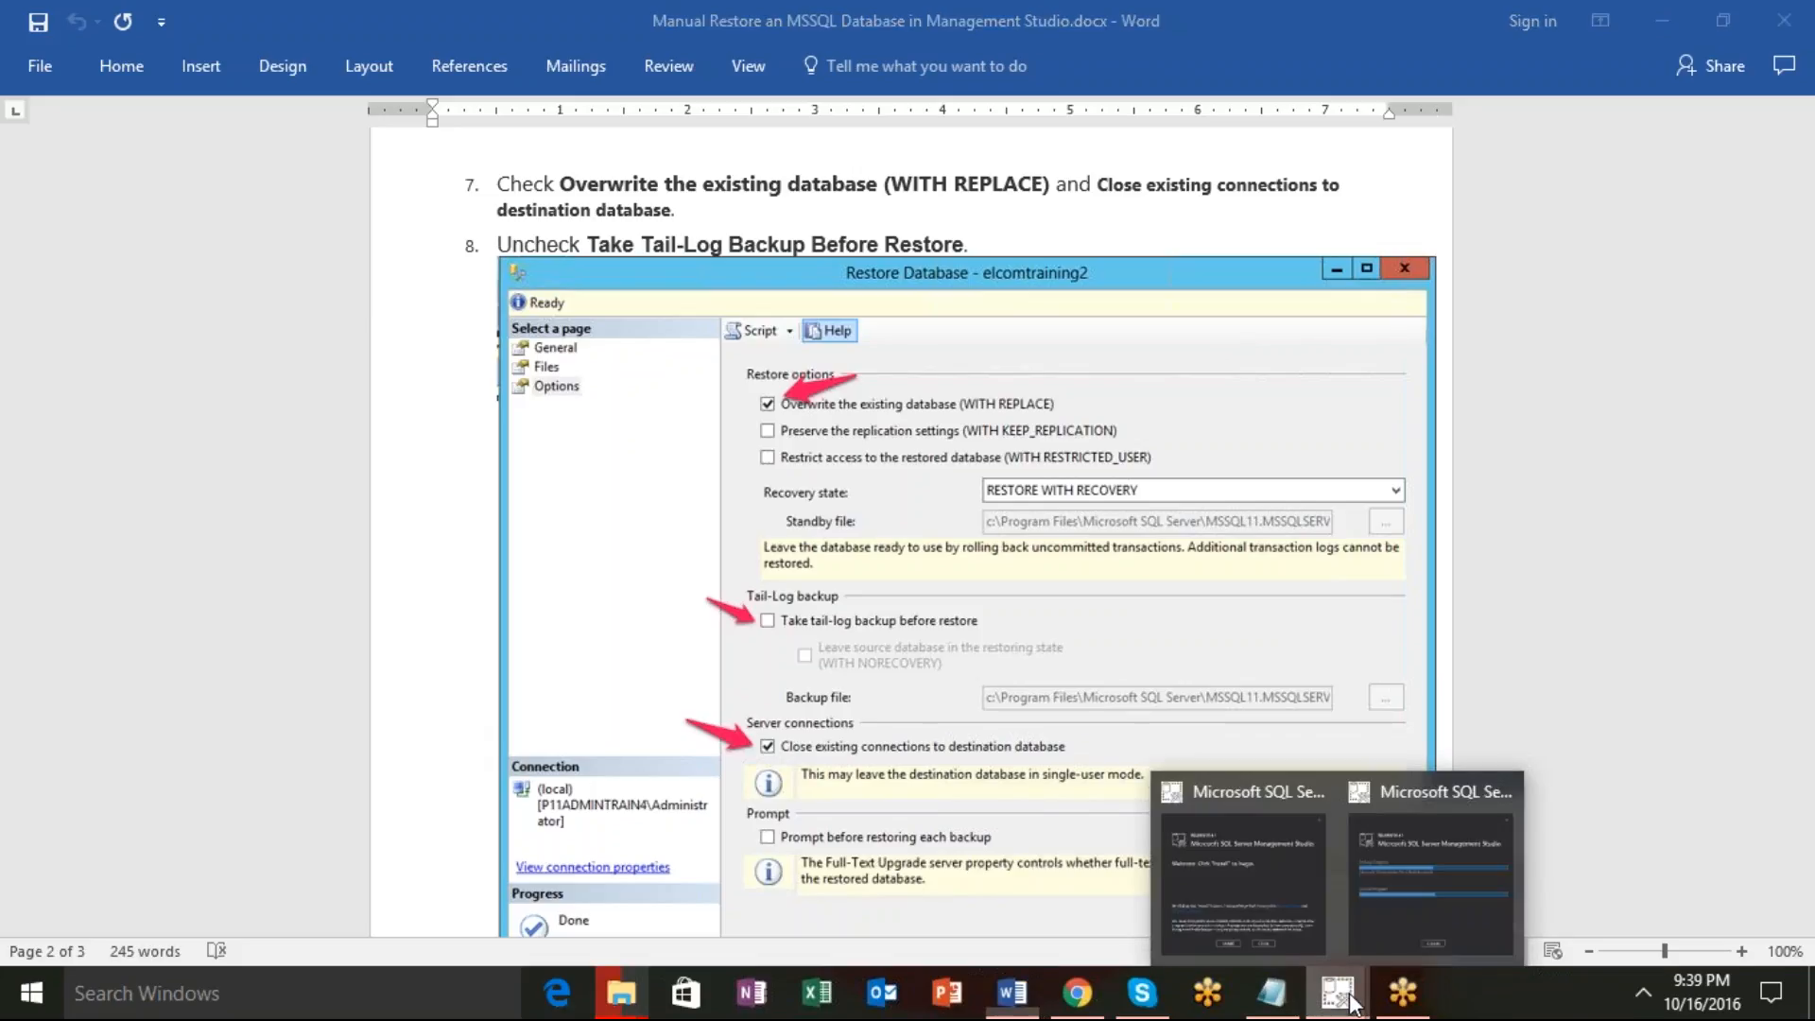
click(1369, 928)
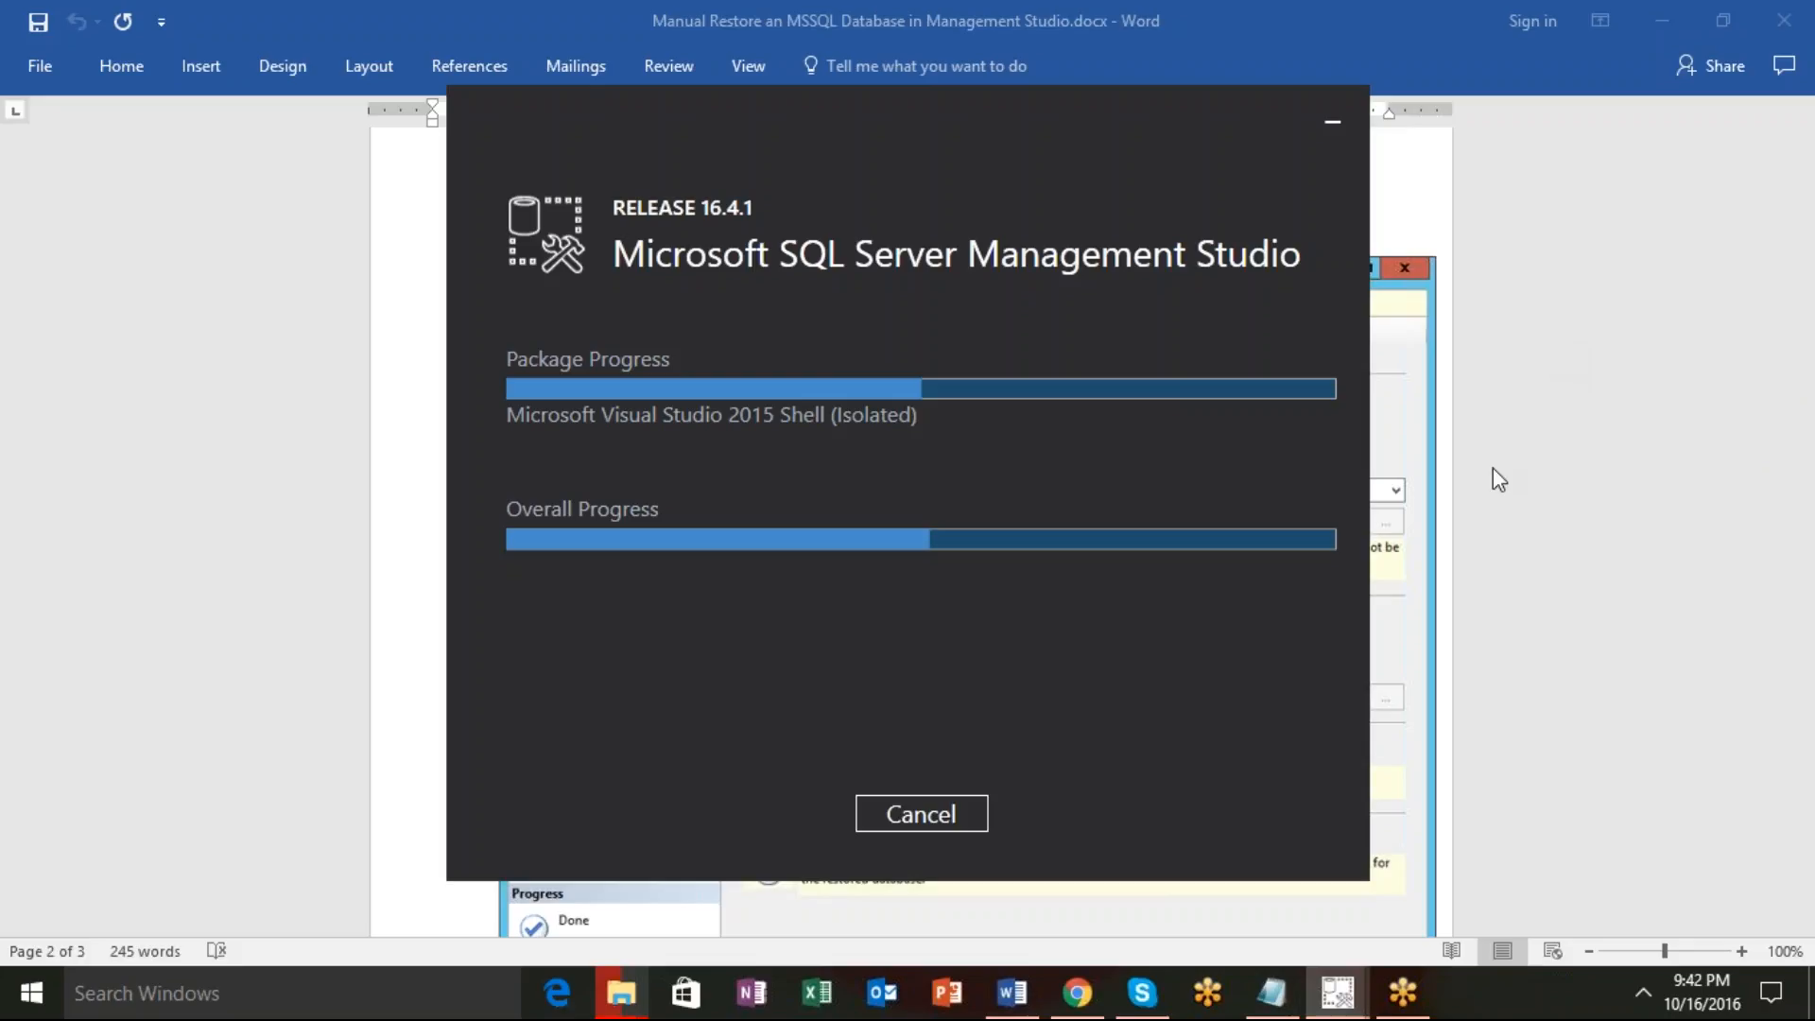
click(1484, 548)
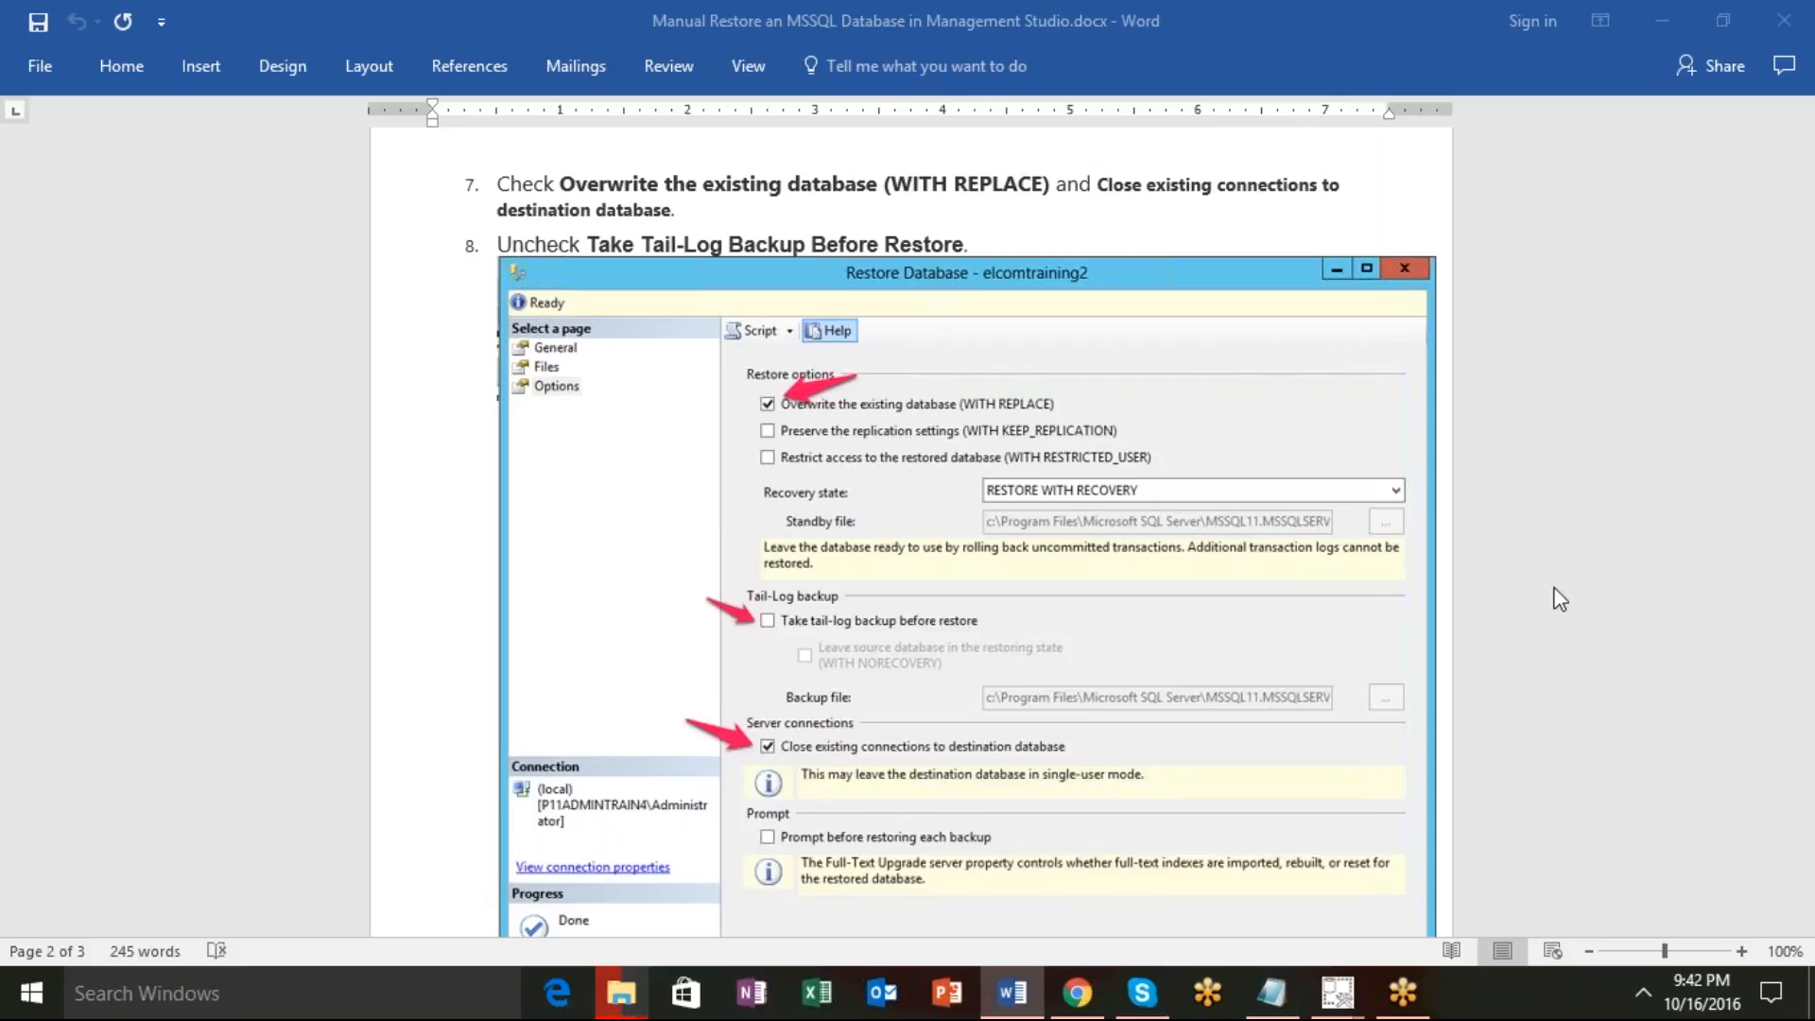
scroll(1496, 621, down, 3)
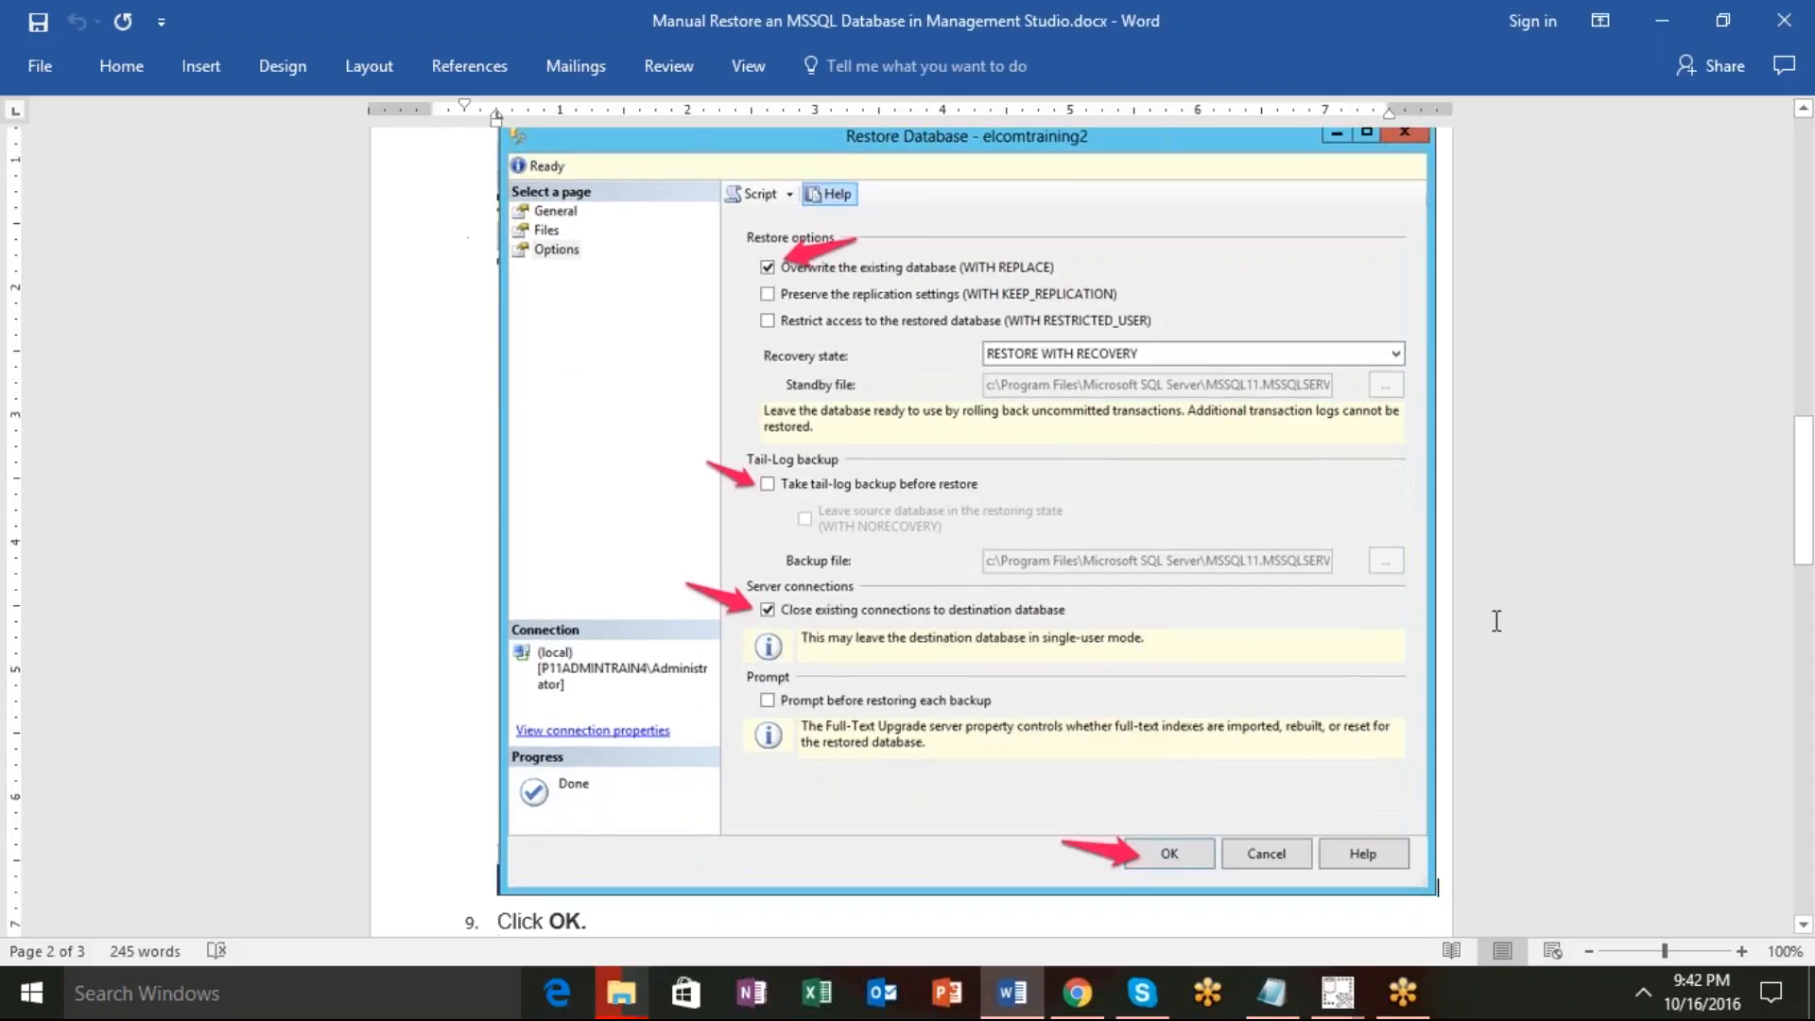